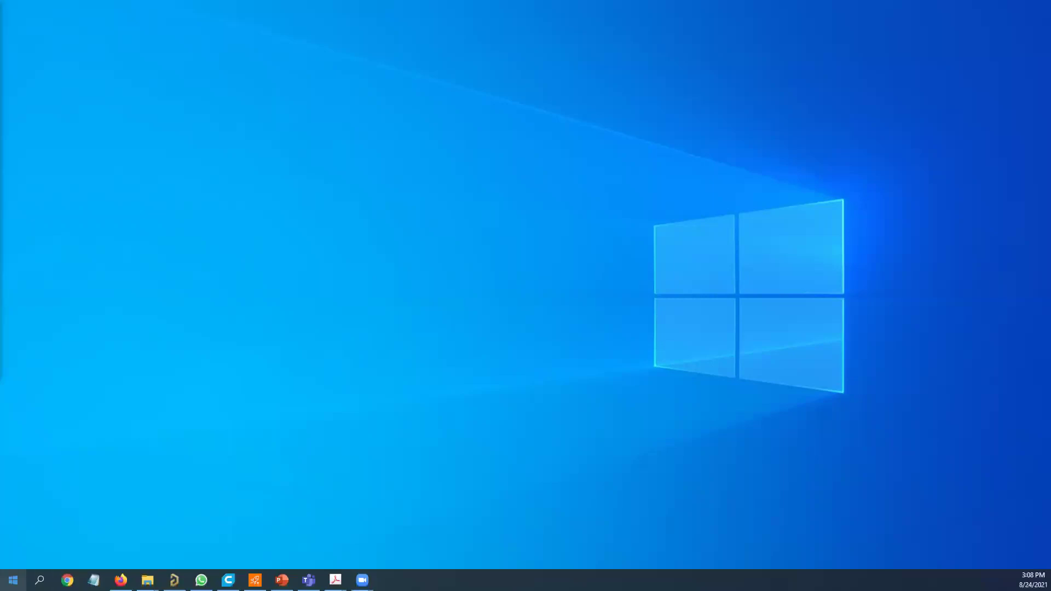
click(13, 579)
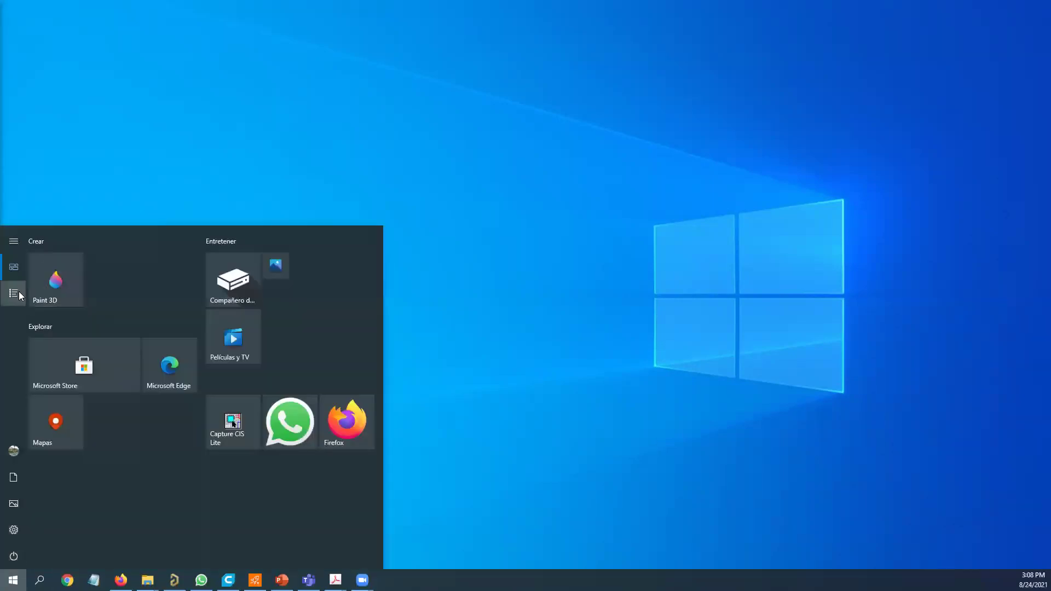
mouse_move(21, 295)
click(16, 294)
scroll(146, 432, down, 5)
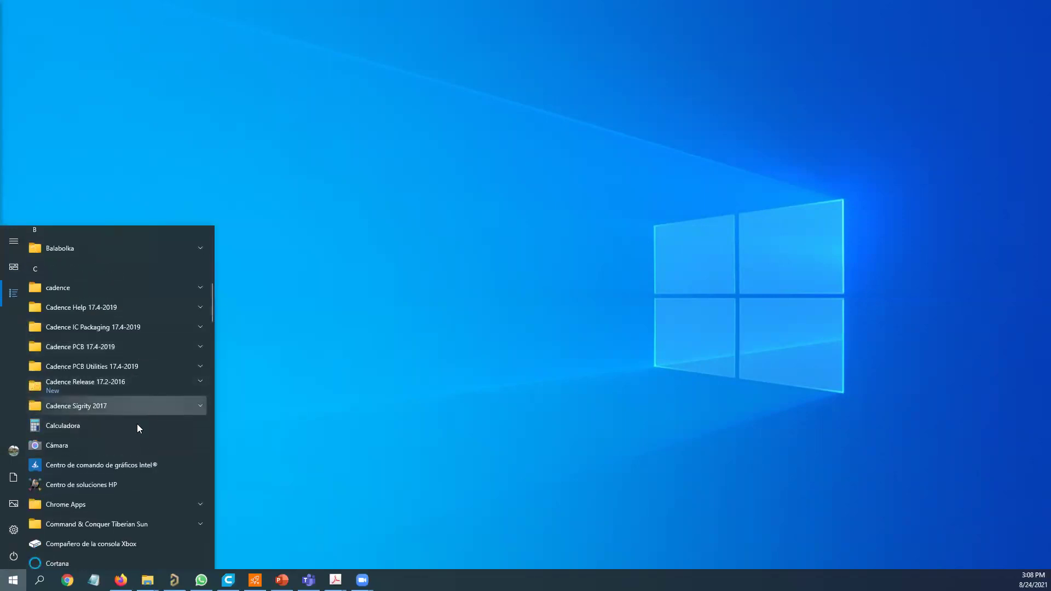
click(153, 381)
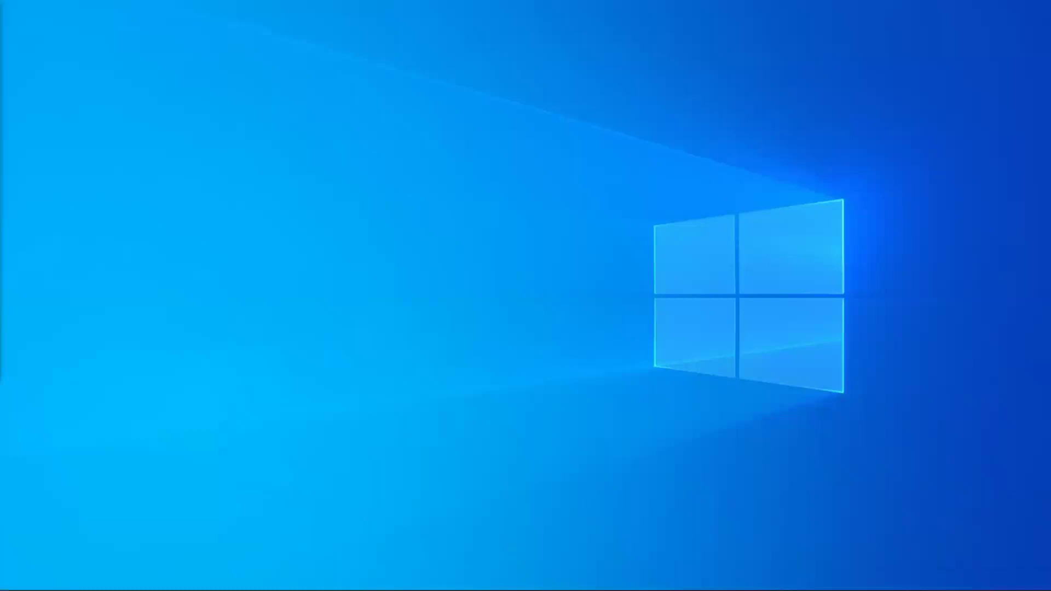
Launch PSpice AD Lite from the Cadence Release 17.2-2016 programs and maximize its window.
mouse_move(16, 589)
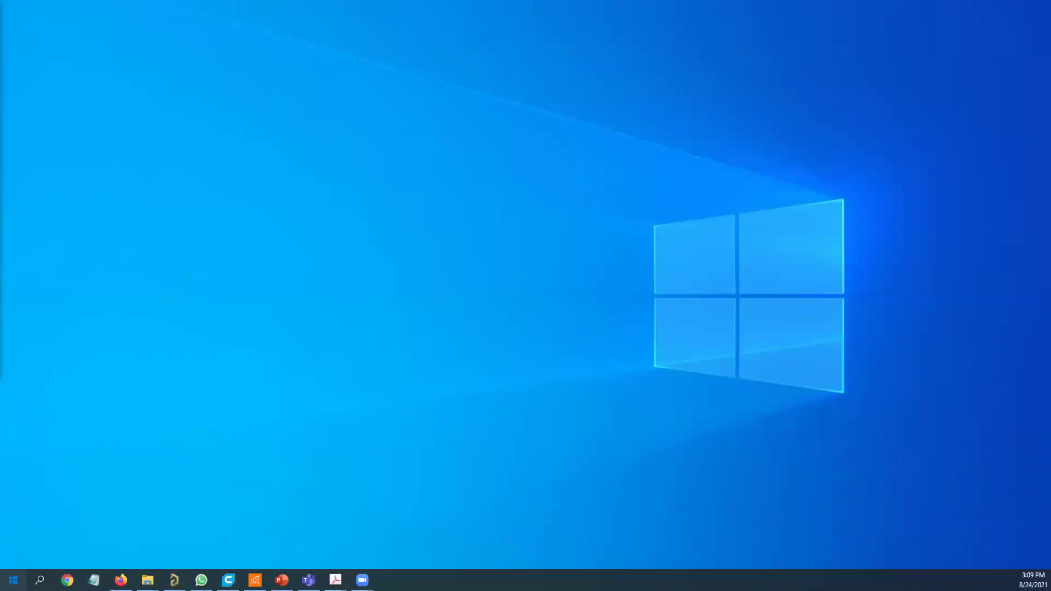
click(13, 580)
click(7, 297)
scroll(125, 414, down, 10)
scroll(141, 413, down, 3)
scroll(147, 425, up, 10)
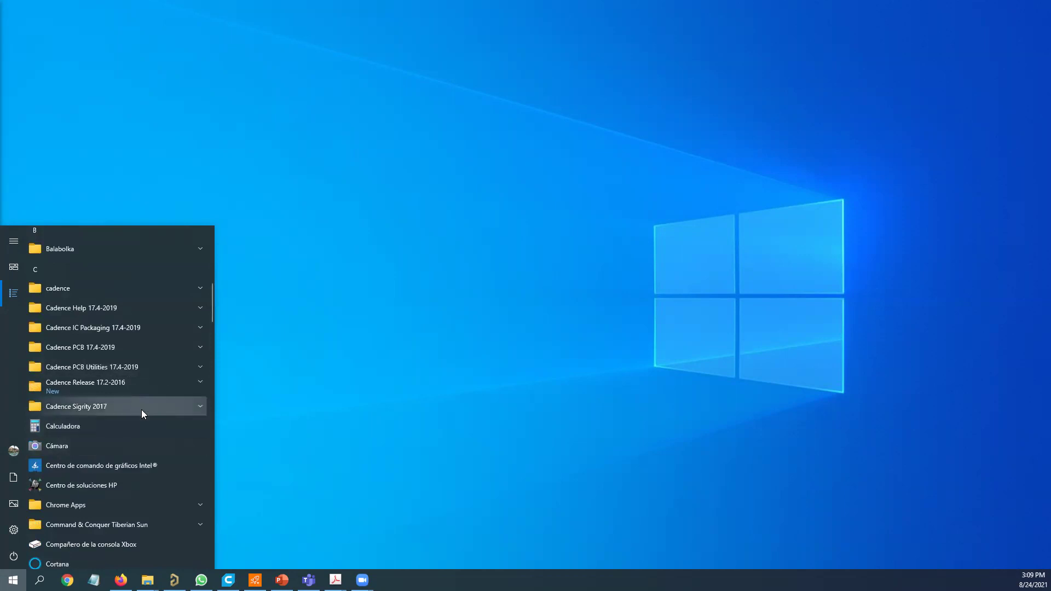
click(145, 388)
scroll(164, 465, down, 3)
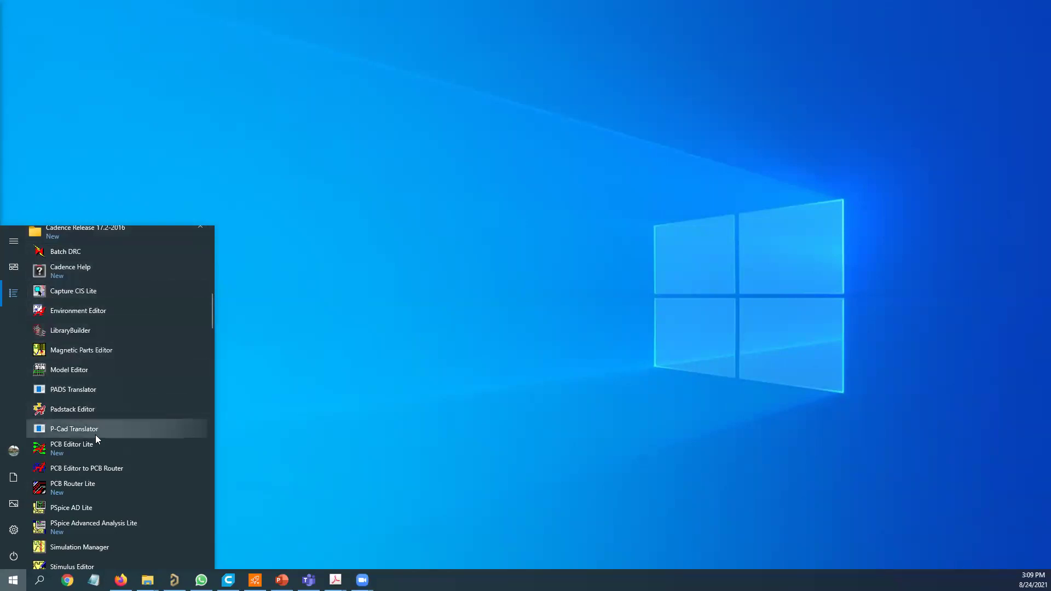
scroll(97, 457, down, 3)
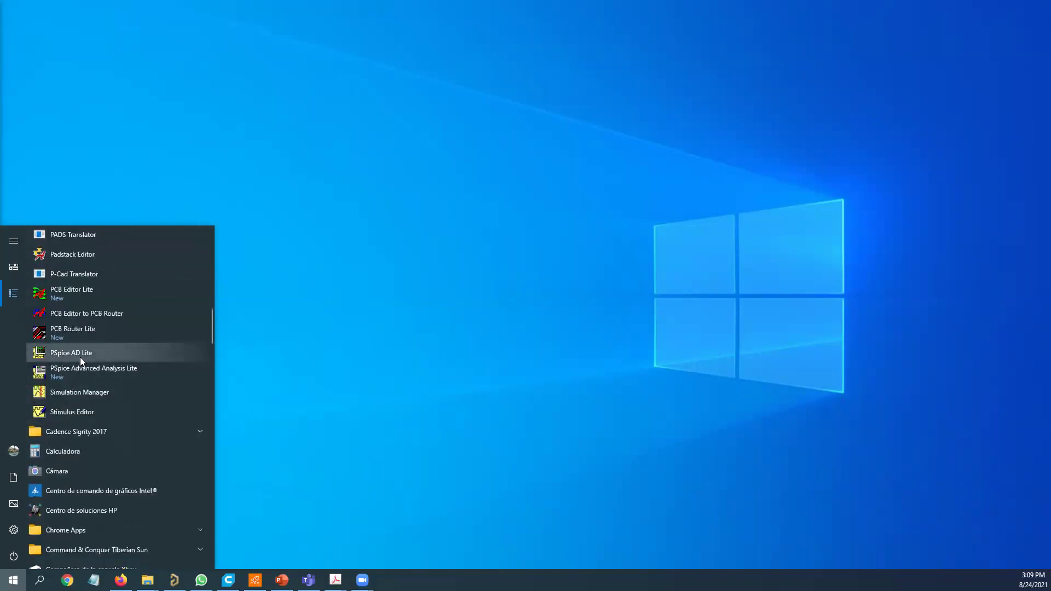
click(45, 354)
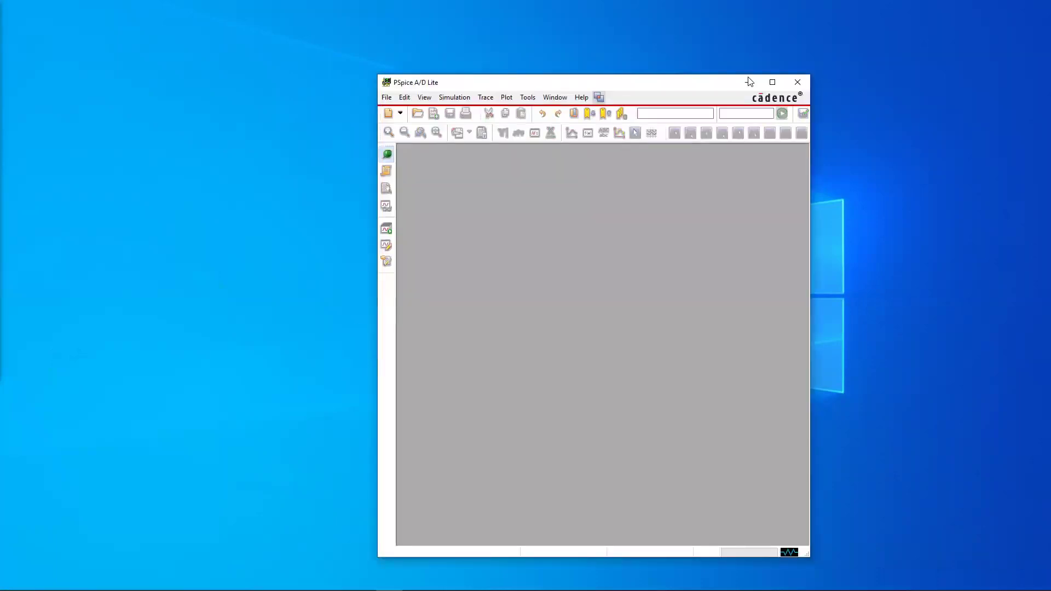
click(772, 83)
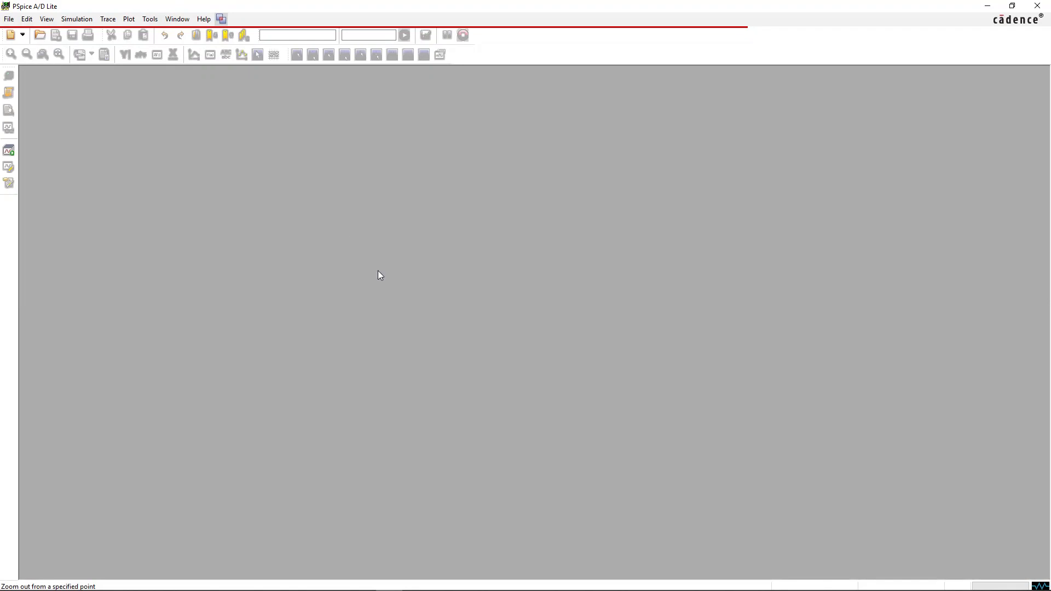
Create a new blank text file for the circuit netlist.
click(12, 21)
mouse_move(15, 32)
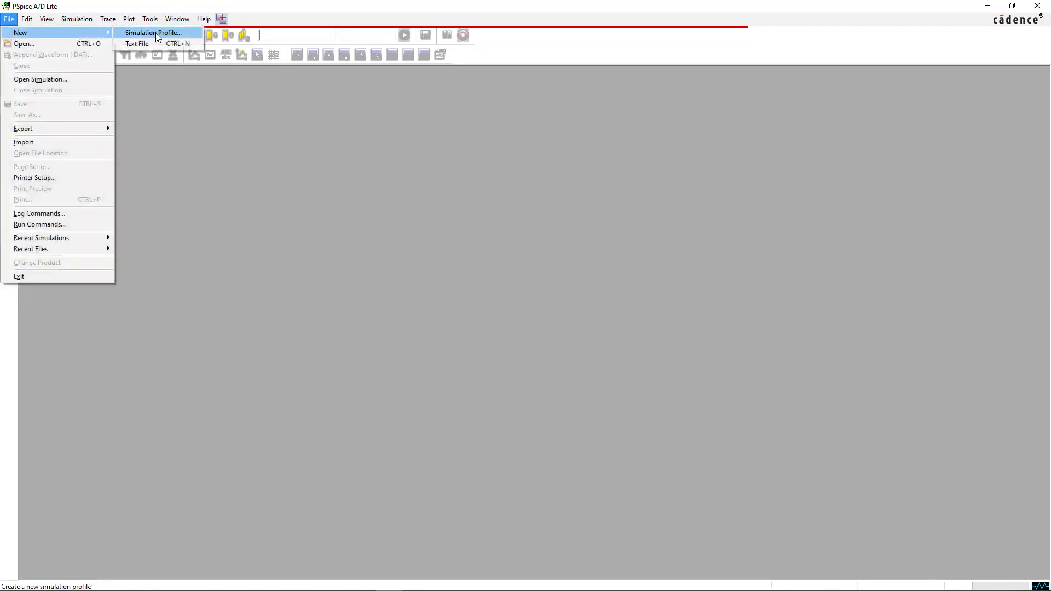
click(164, 44)
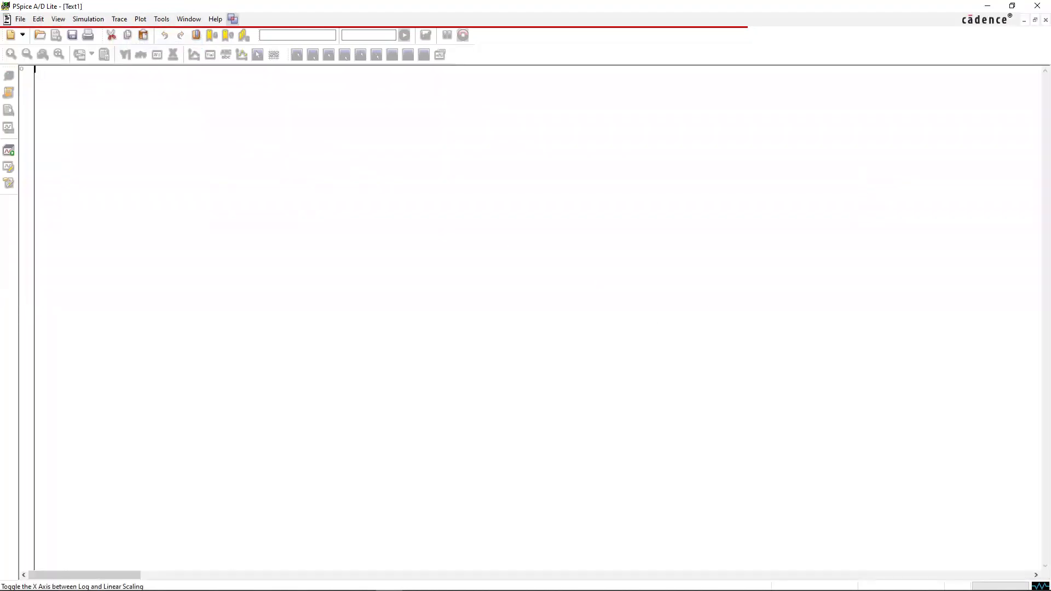
Switch to pspice.pdf in Adobe Acrobat, examine the PSPICE commands table around the .DC and .END entries, and minimize the document.
mouse_move(362, 570)
mouse_move(335, 580)
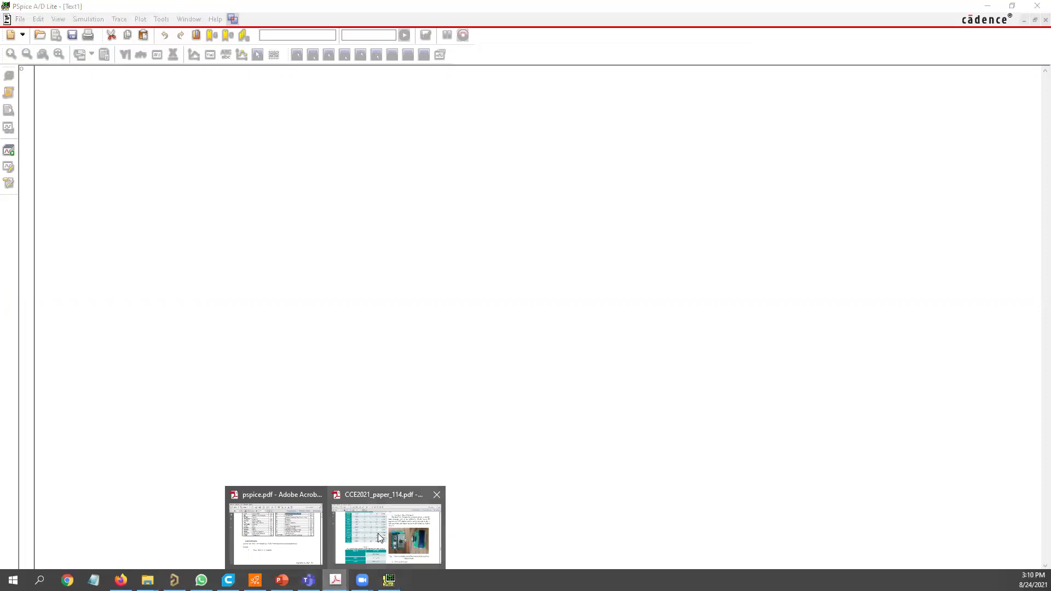
click(274, 512)
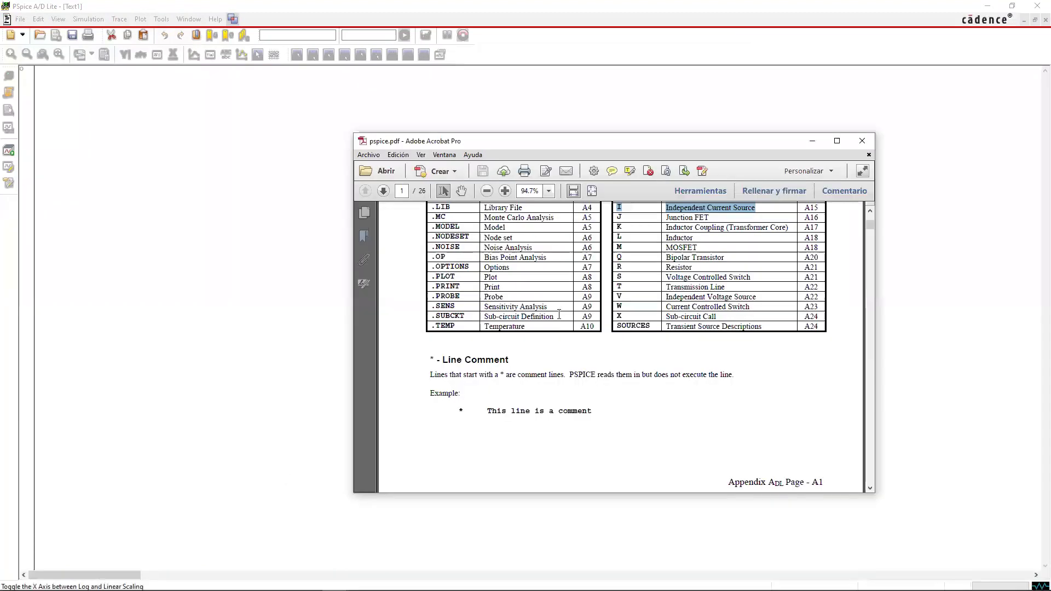
scroll(559, 314, up, 10)
scroll(484, 274, down, 5)
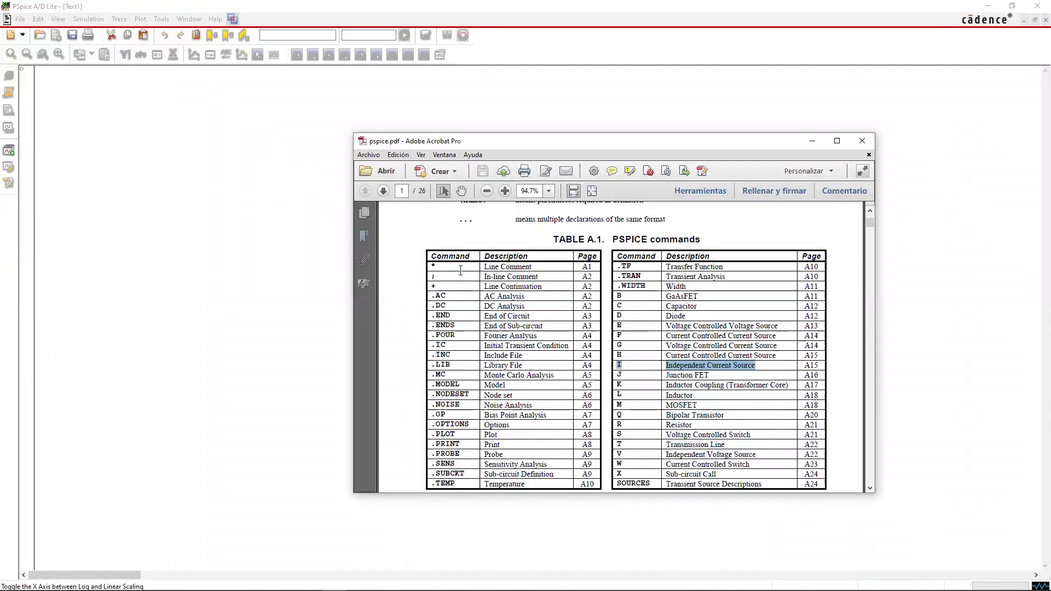
click(490, 266)
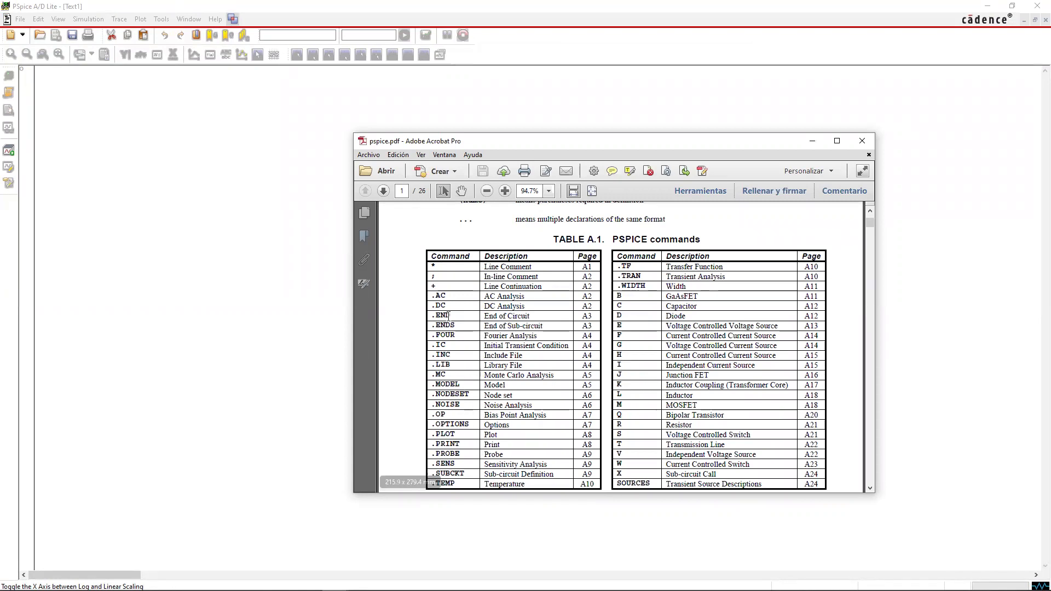
drag(432, 304, 533, 302)
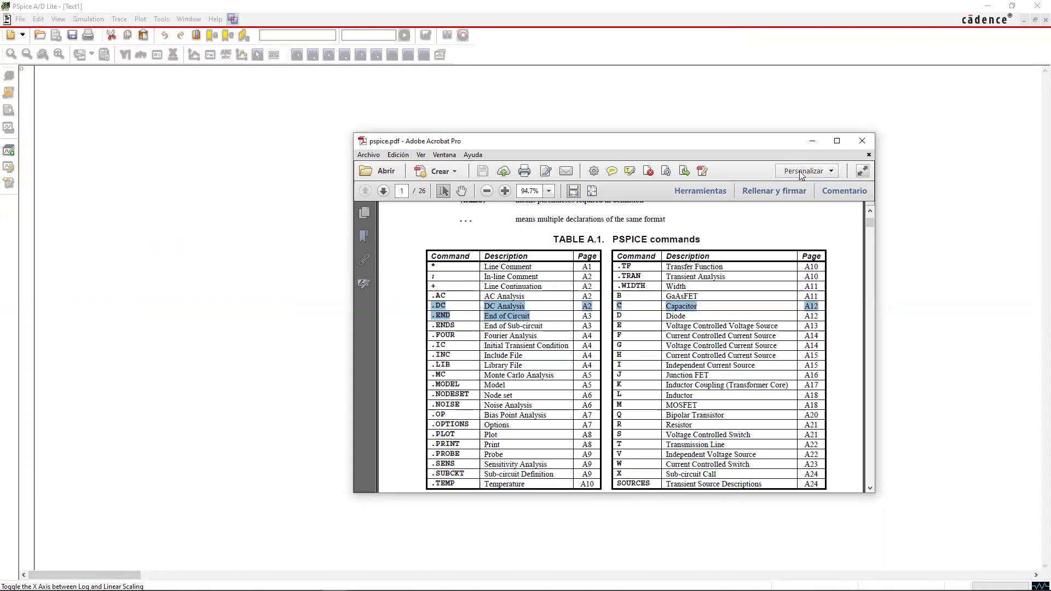
click(812, 141)
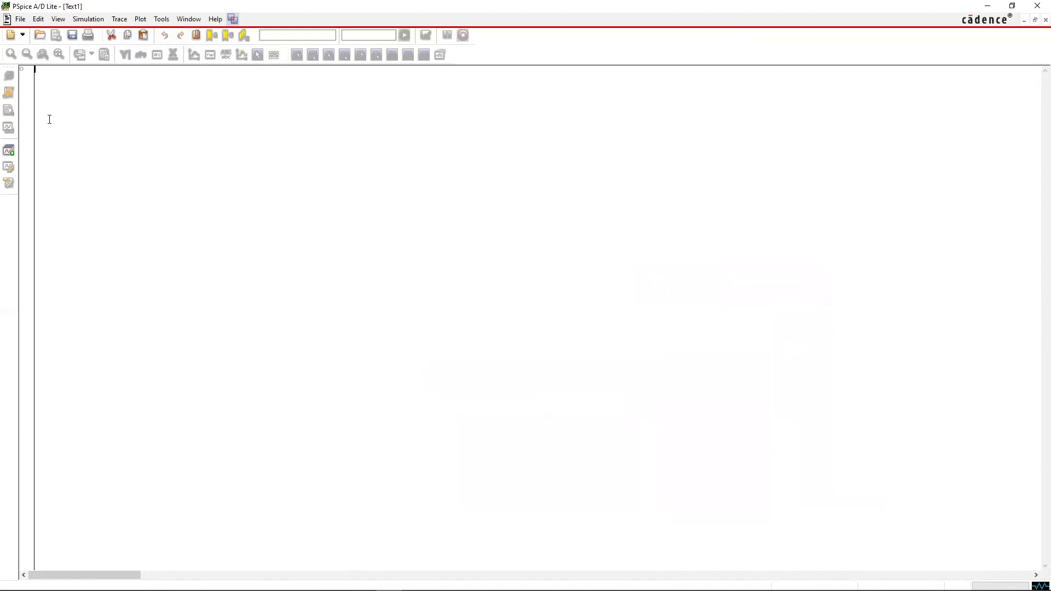
Arrange the PSpice text window and the PowerPoint slide with the Figura 2.45 circuit side by side.
click(1012, 5)
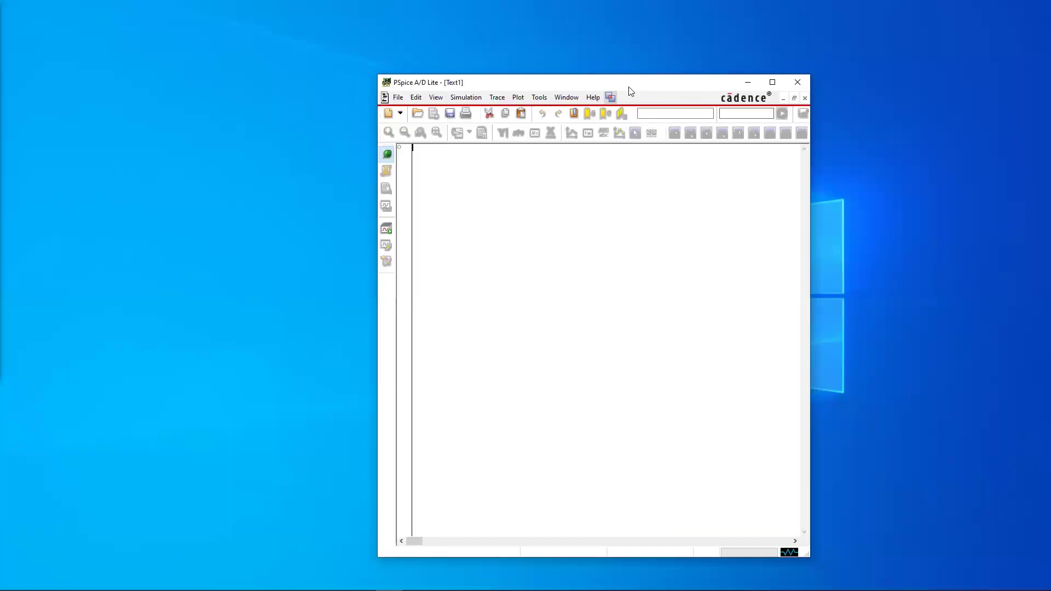
drag(631, 91, 257, 24)
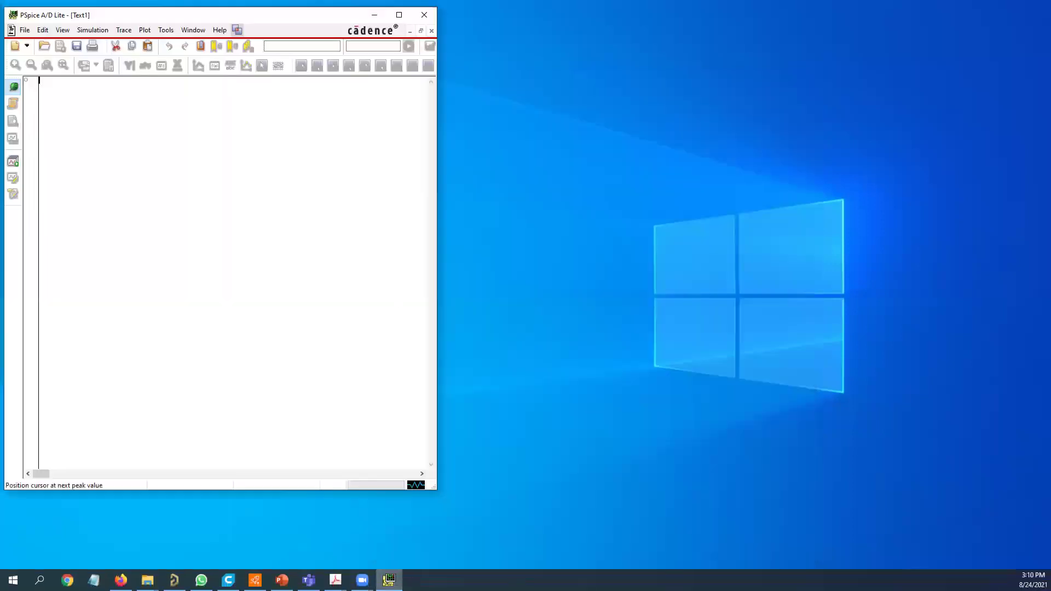
click(282, 579)
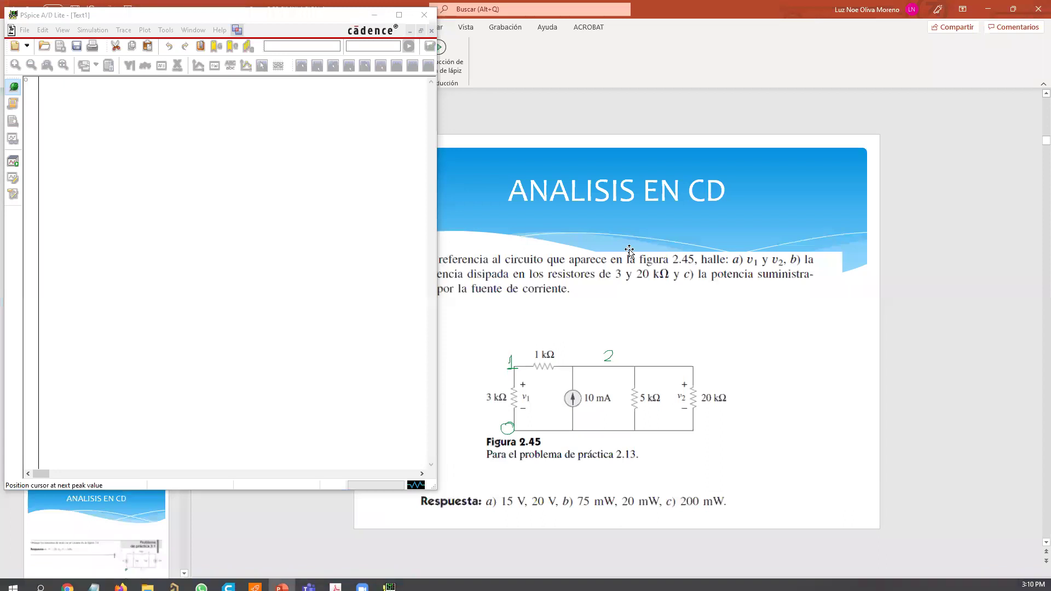
click(1009, 9)
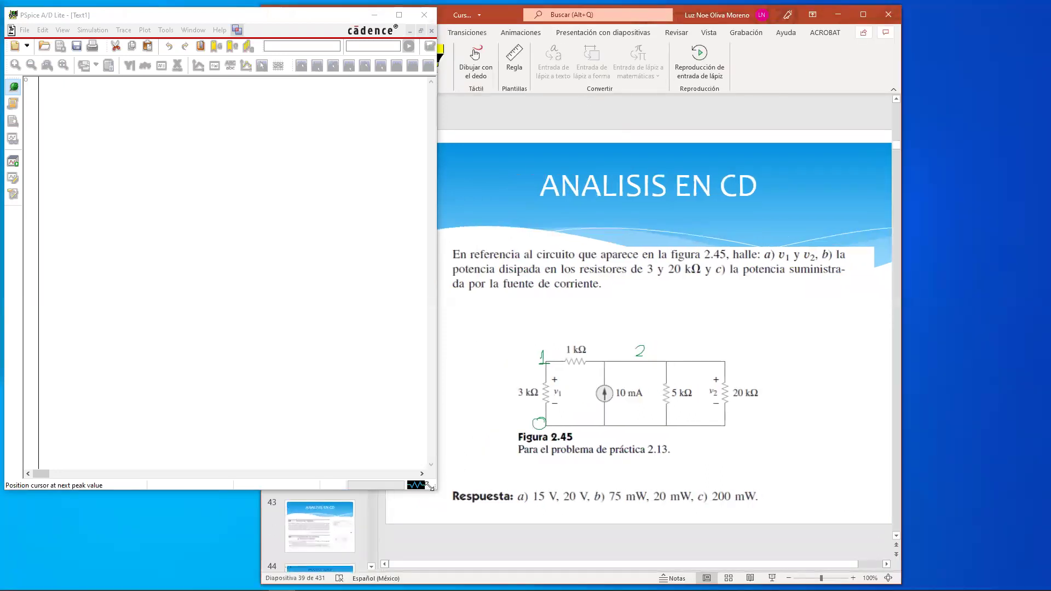
drag(430, 485, 438, 588)
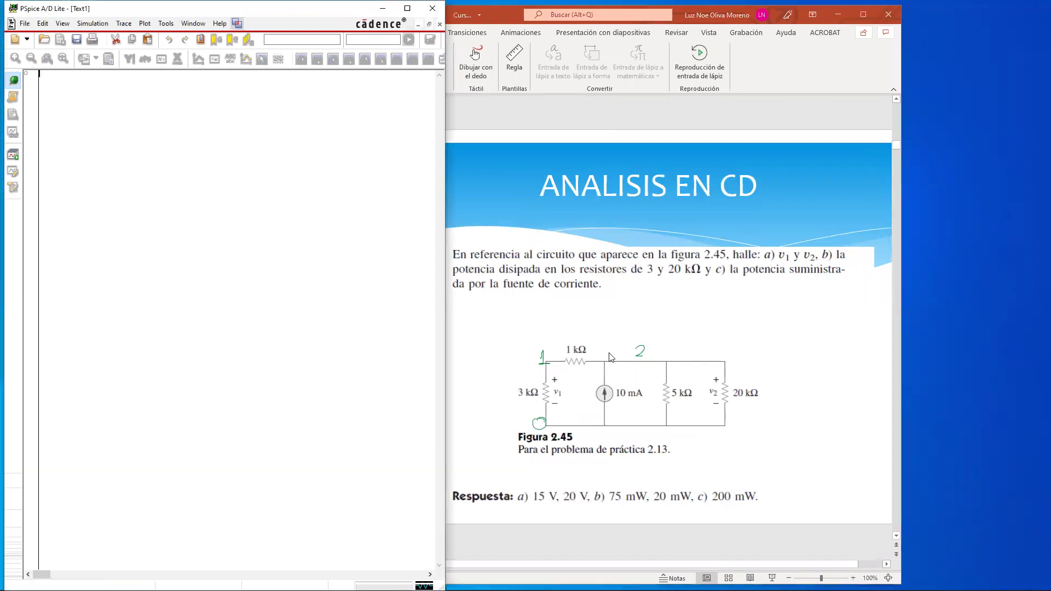
drag(707, 10, 1050, 164)
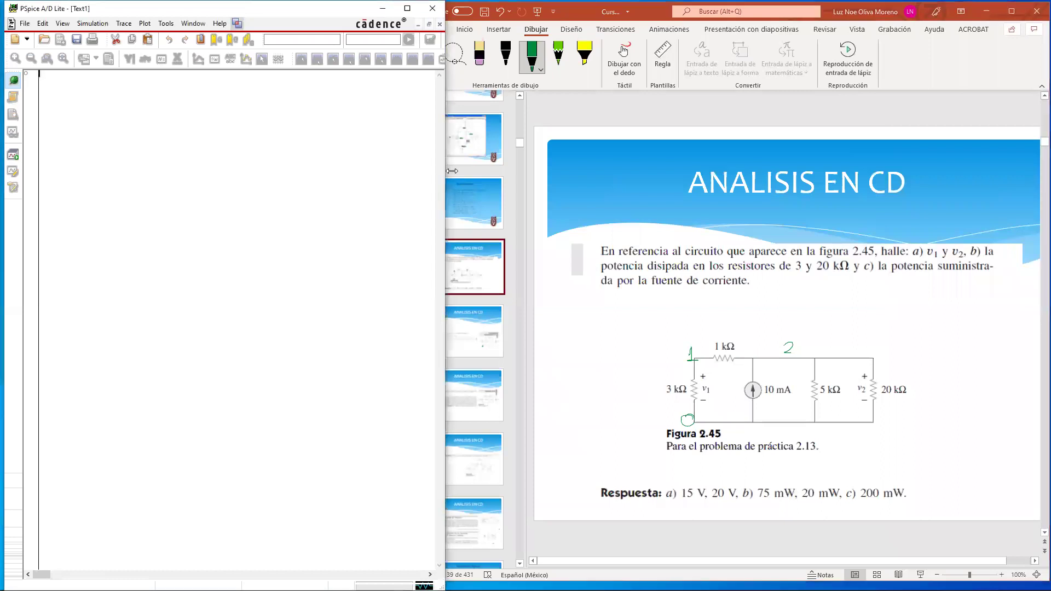
drag(452, 171, 523, 168)
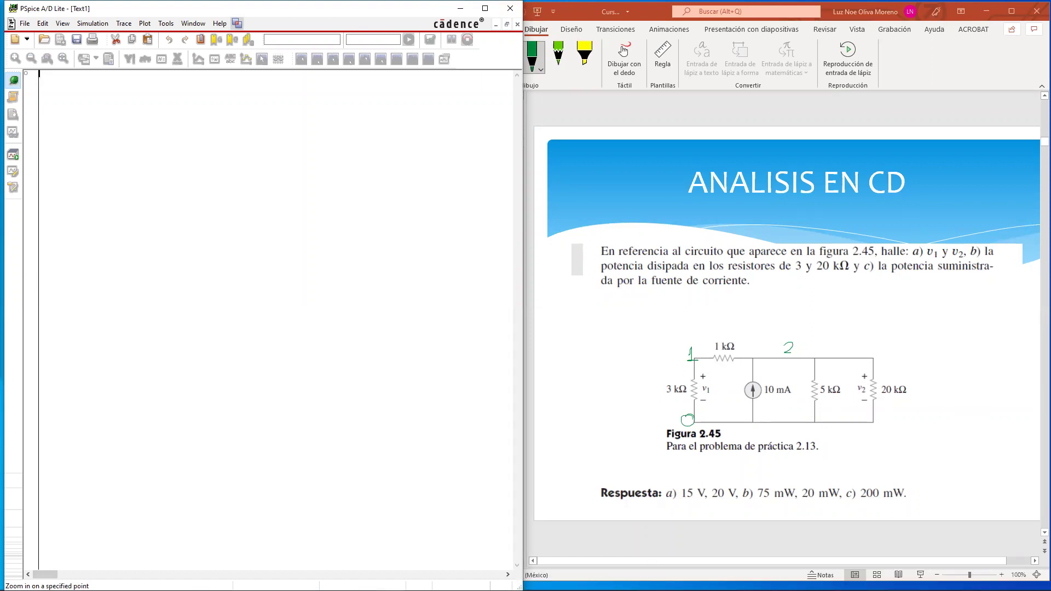
Bring pspice.pdf up beside the empty netlist and find the Resistor entry in the PSPICE commands table.
double_click(356, 590)
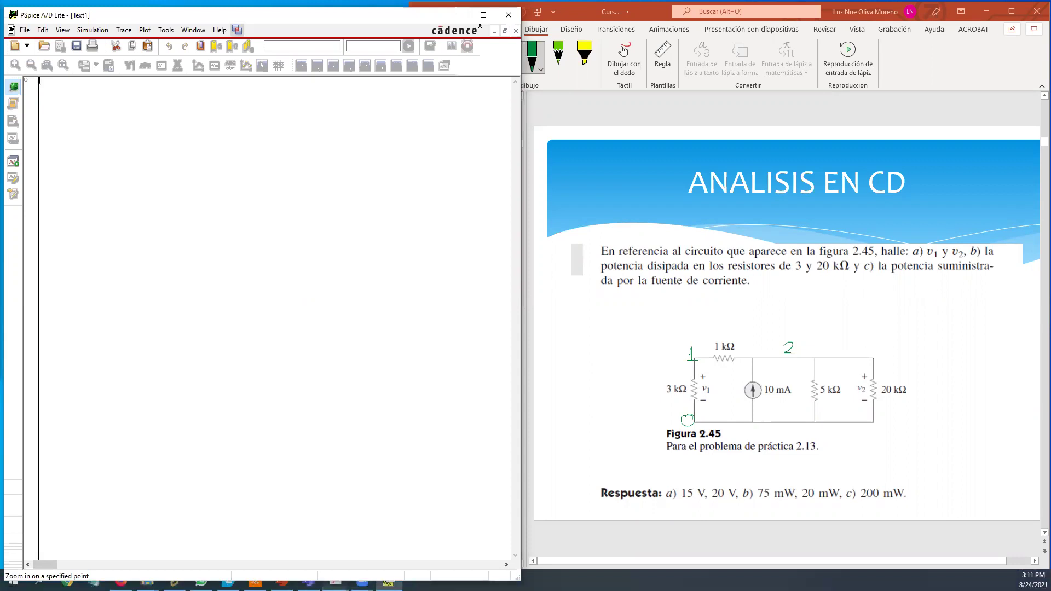
mouse_move(335, 583)
click(280, 526)
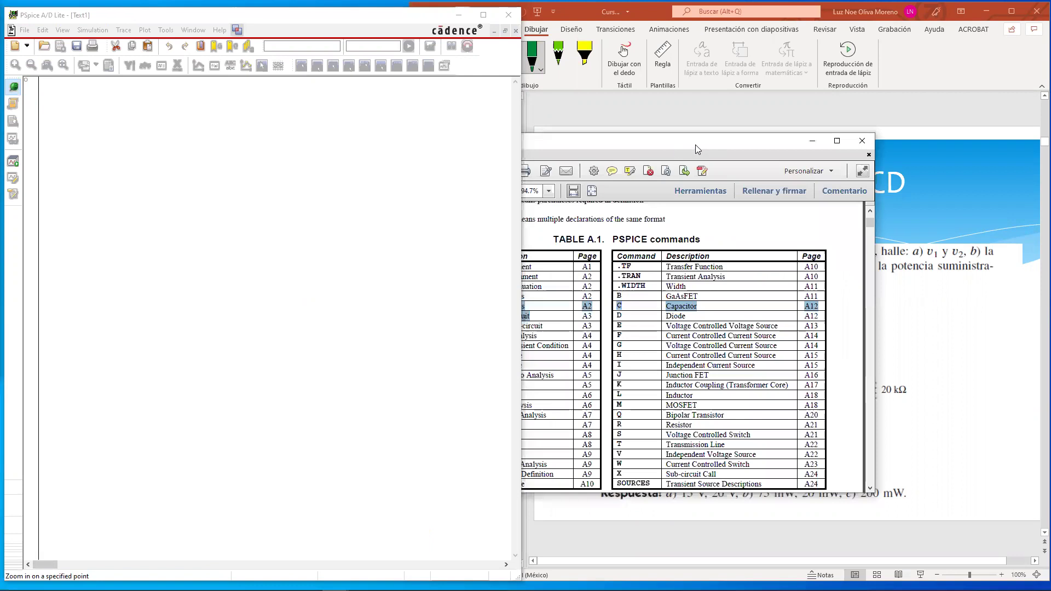
drag(695, 144, 826, 109)
scroll(826, 372, down, 3)
scroll(829, 378, up, 3)
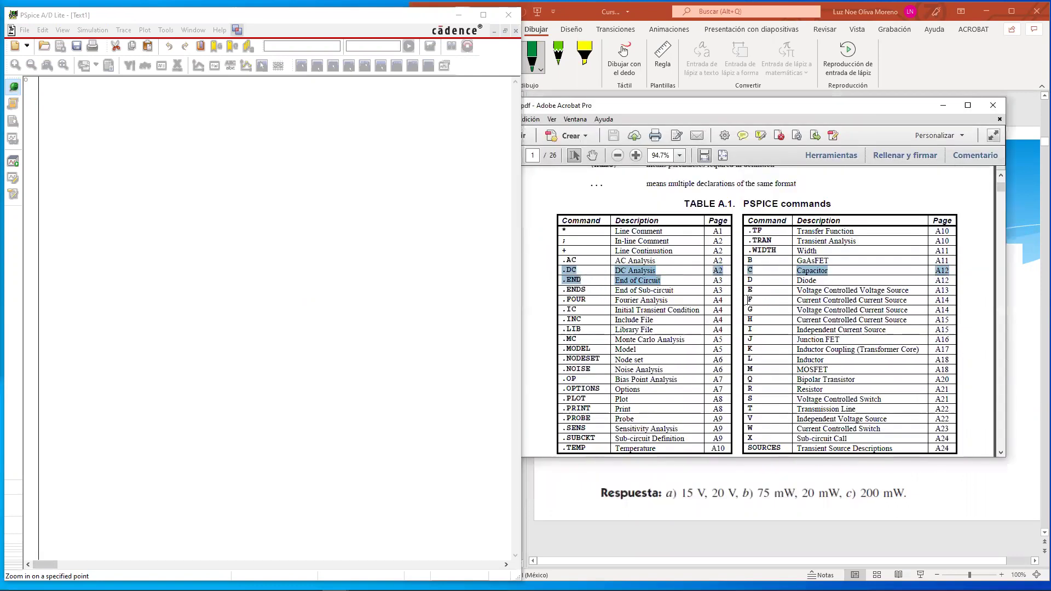
drag(824, 391, 909, 408)
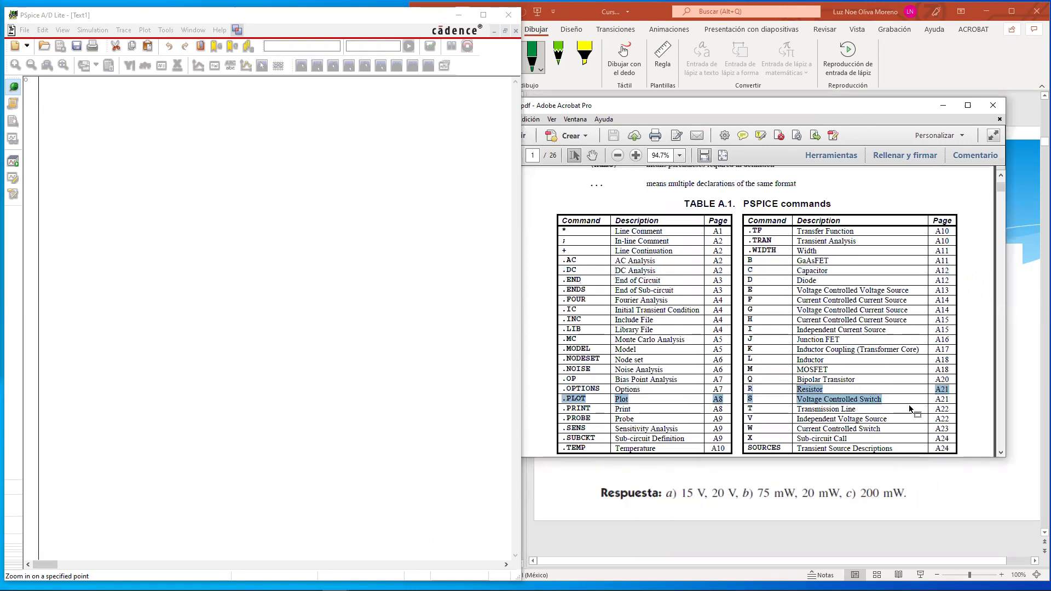
Look through pspice.pdf for the R - Resistor section describing the resistor statement.
scroll(909, 378, down, 15)
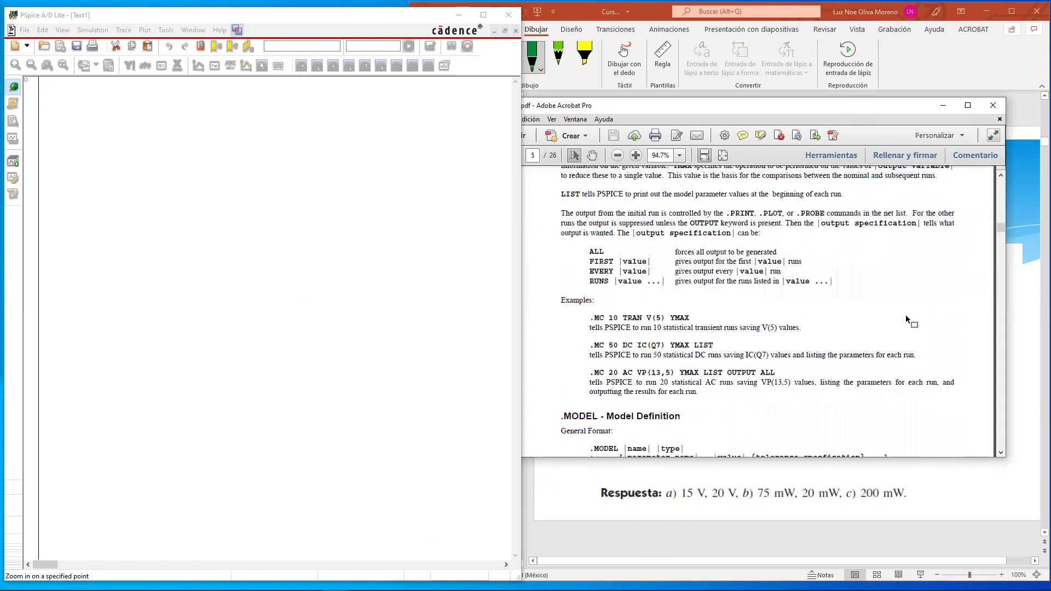
scroll(907, 310, down, 20)
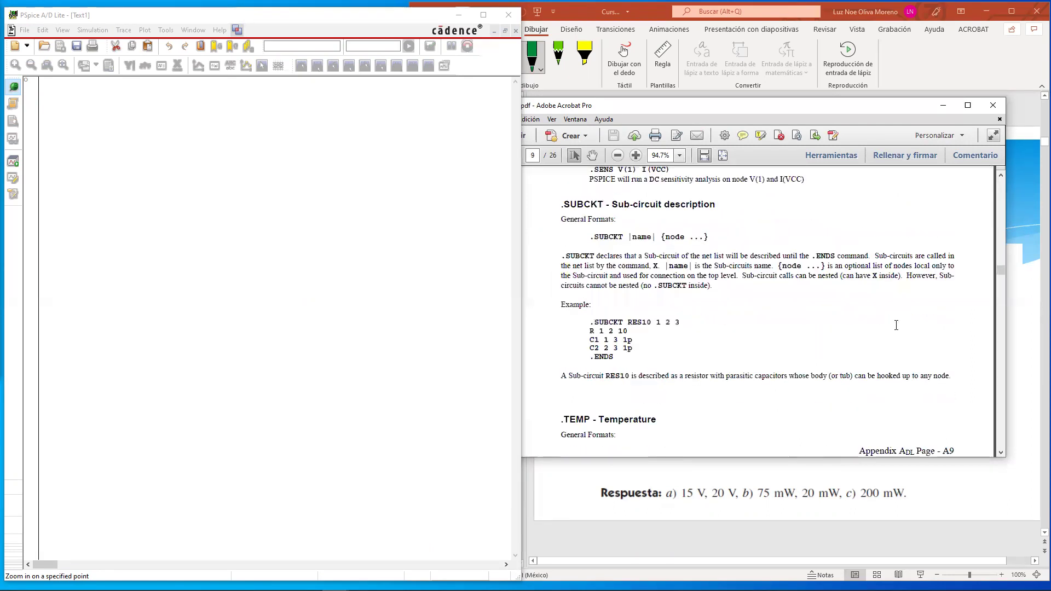
scroll(895, 311, down, 16)
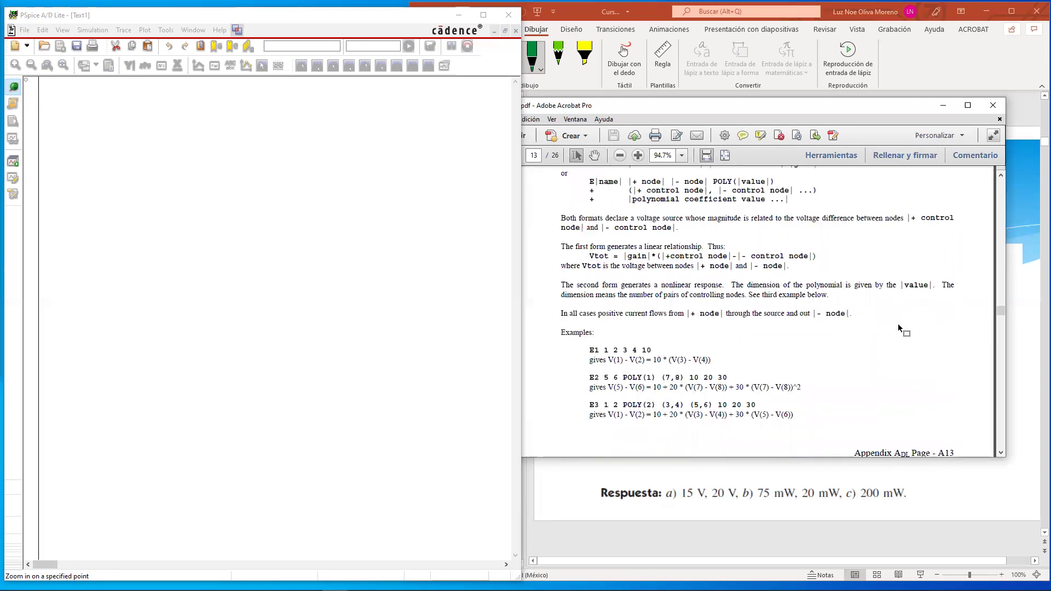
scroll(897, 310, down, 20)
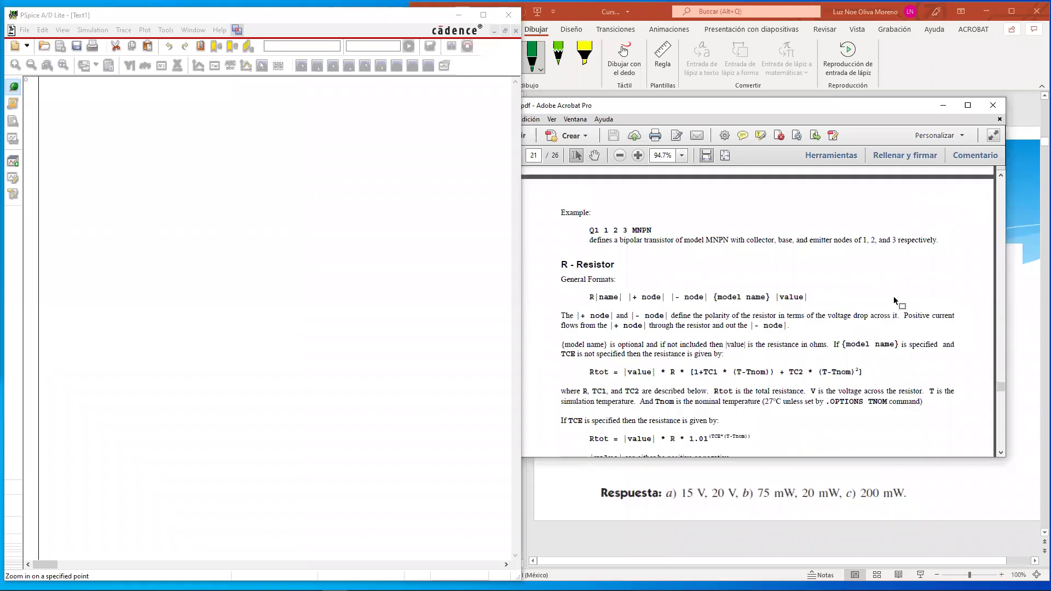
scroll(892, 310, down, 15)
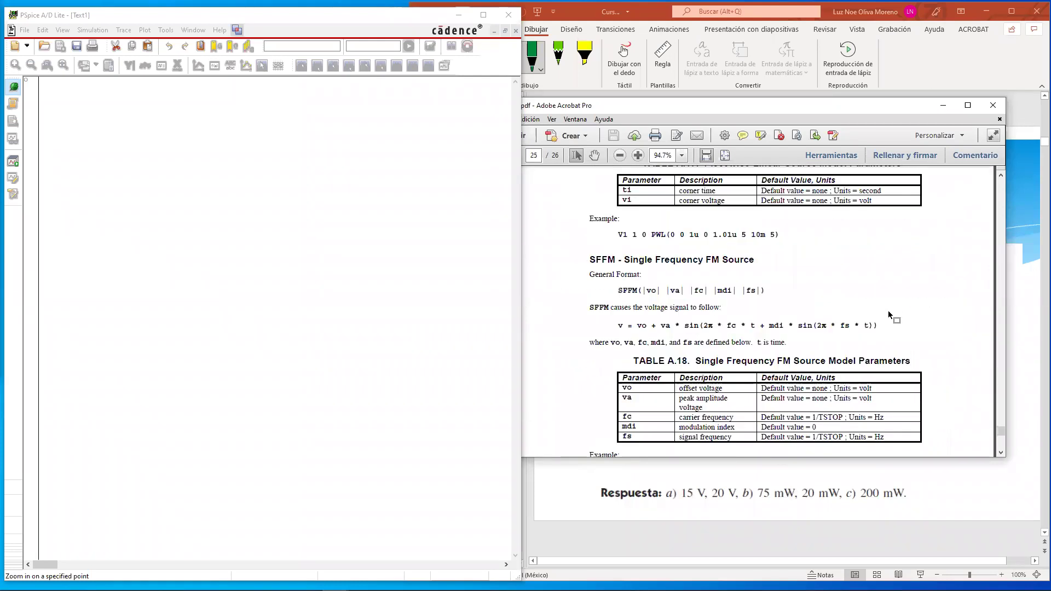
scroll(888, 310, down, 6)
scroll(888, 310, up, 3)
scroll(891, 312, up, 5)
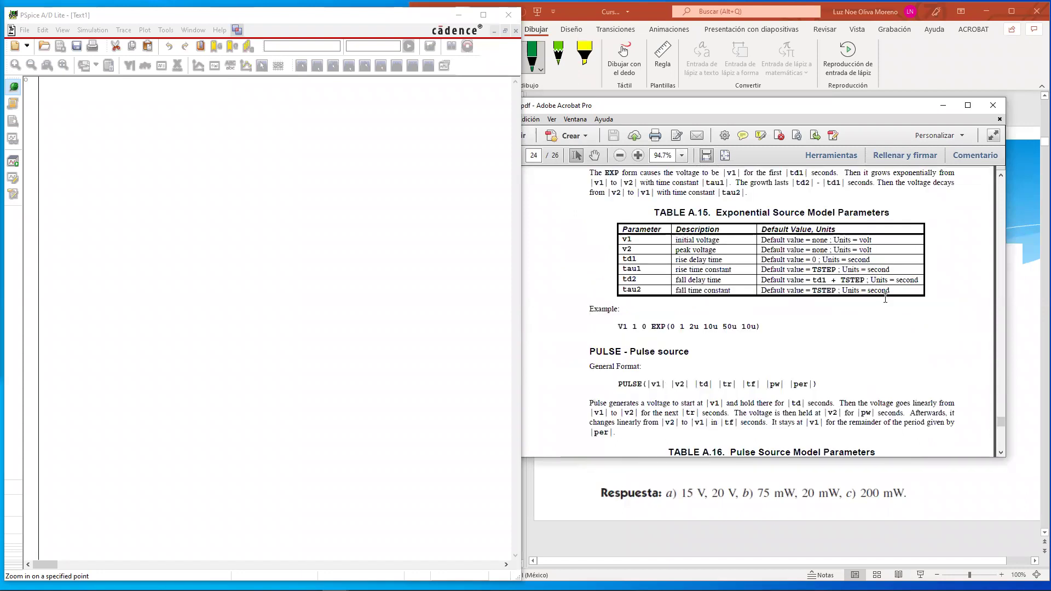
scroll(885, 298, up, 10)
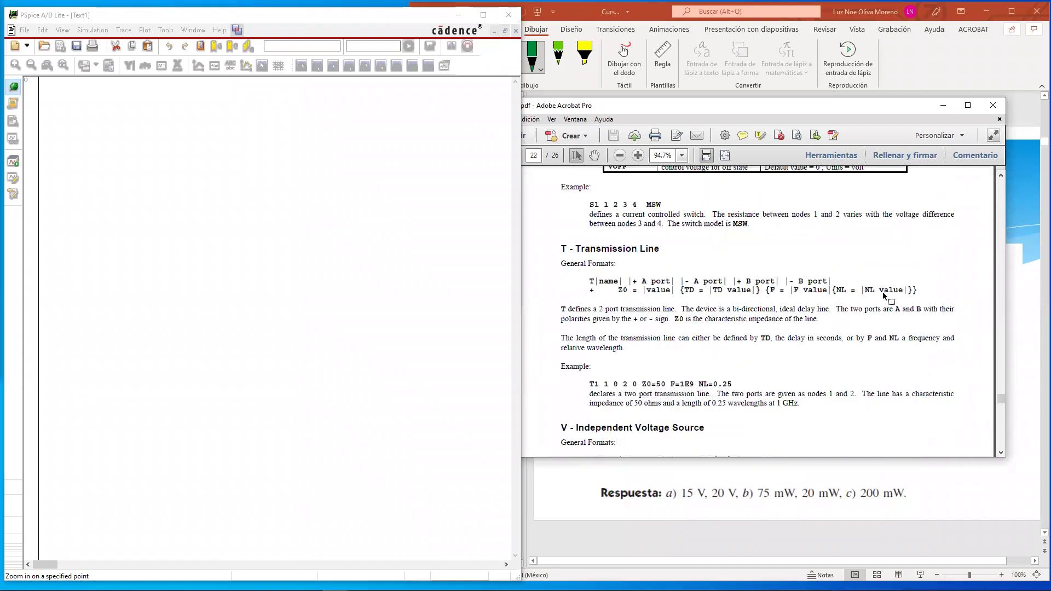
scroll(884, 294, up, 10)
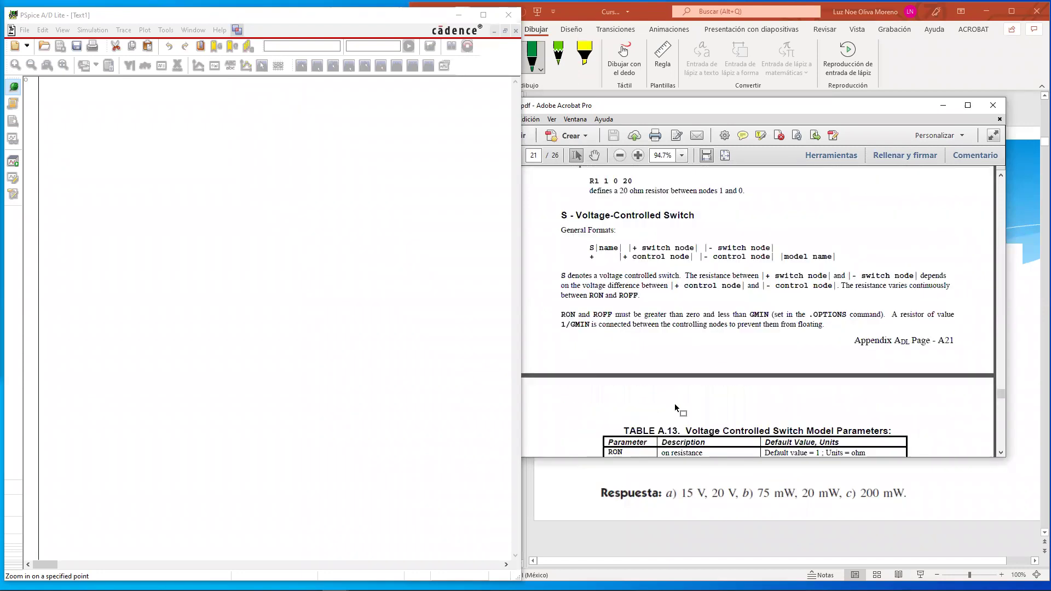
scroll(659, 248, up, 8)
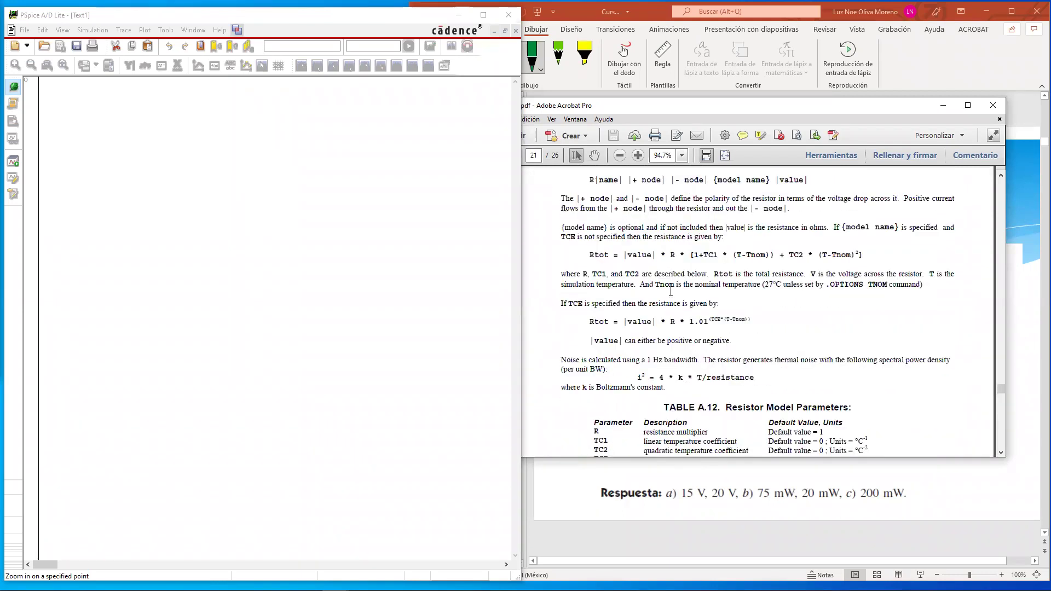
Examine the resistor's general format line and the example R1 1 0 20 with its explanation.
scroll(676, 298, down, 5)
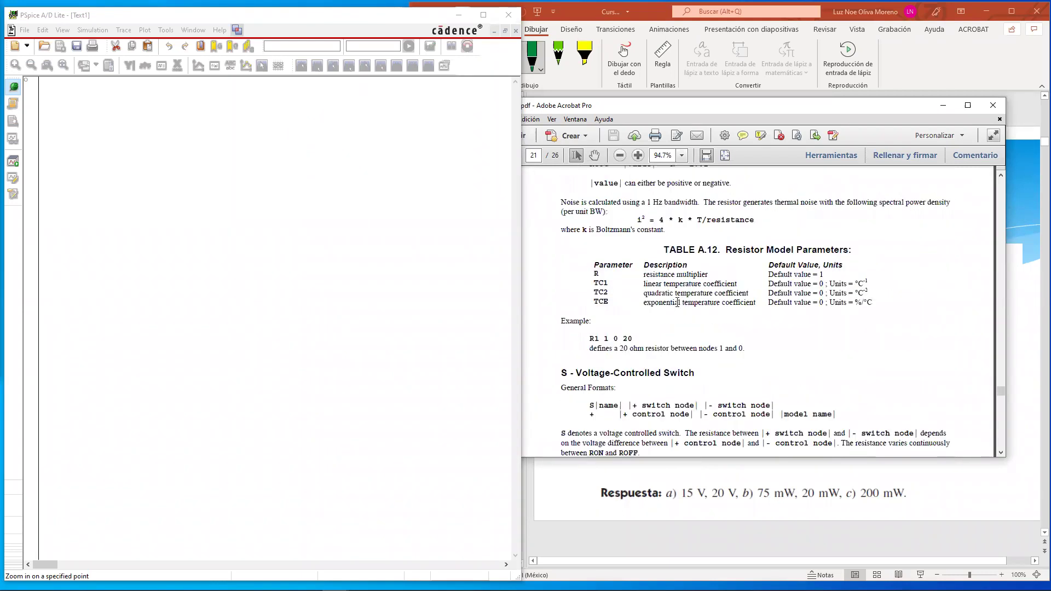
scroll(677, 302, up, 5)
drag(563, 222, 559, 171)
drag(589, 258, 794, 254)
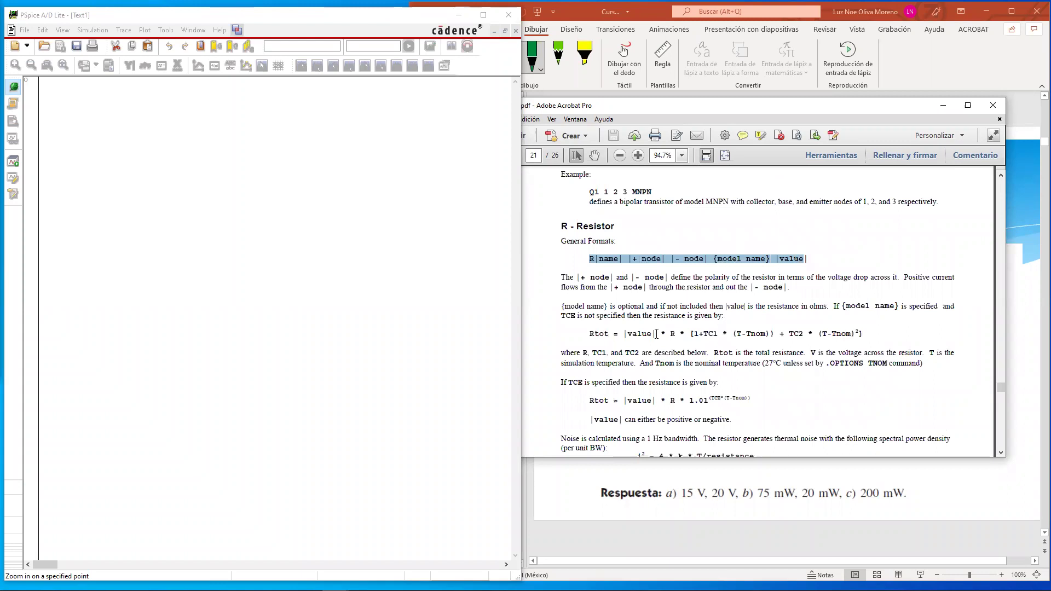
scroll(641, 329, down, 10)
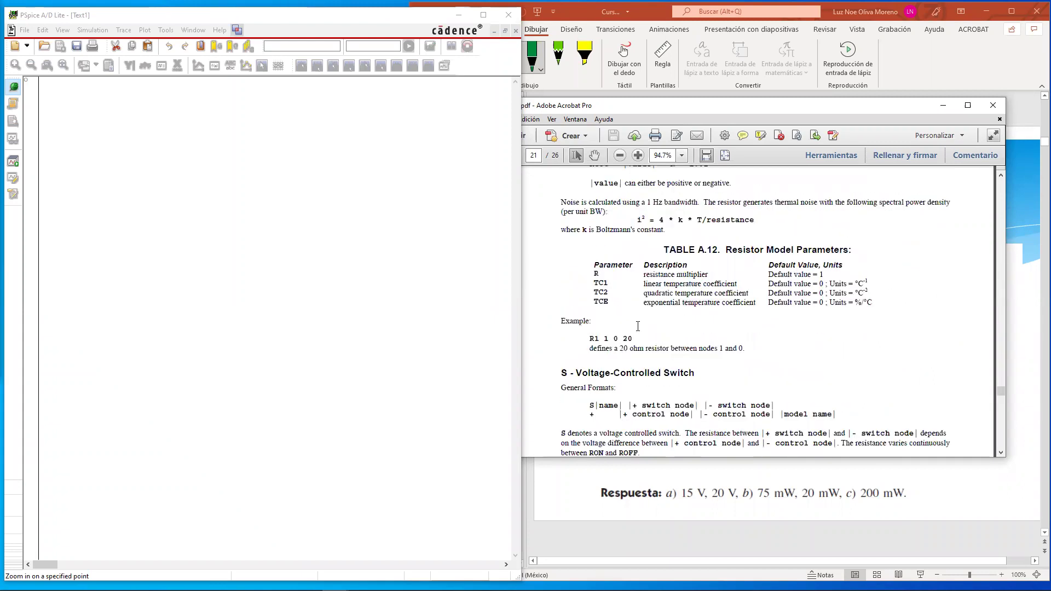
drag(588, 270, 697, 270)
click(594, 270)
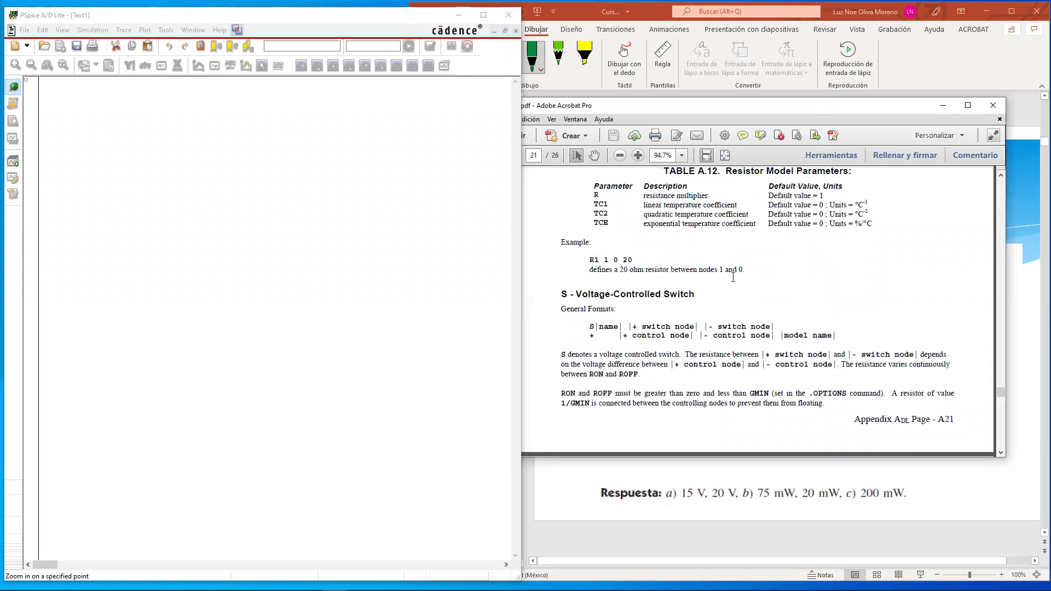
Switch to PSpice A/D and write the resistor lines "r1 1 0 3k" and "r2 1 2 1k" below an empty first line, consulting the PowerPoint circuit.
click(267, 121)
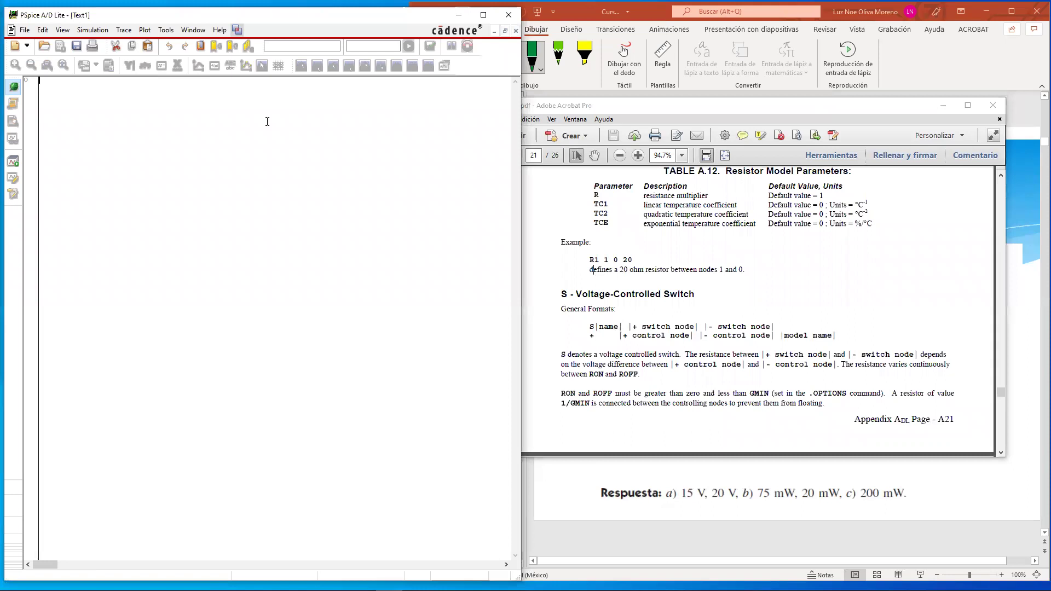
key(Return)
text(r1 1 0)
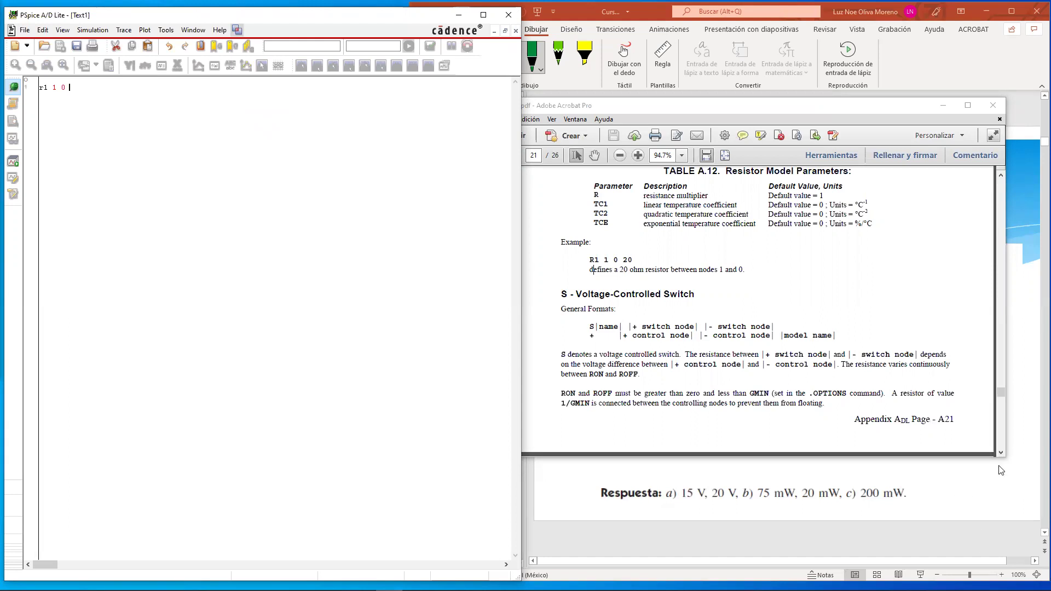
click(1001, 486)
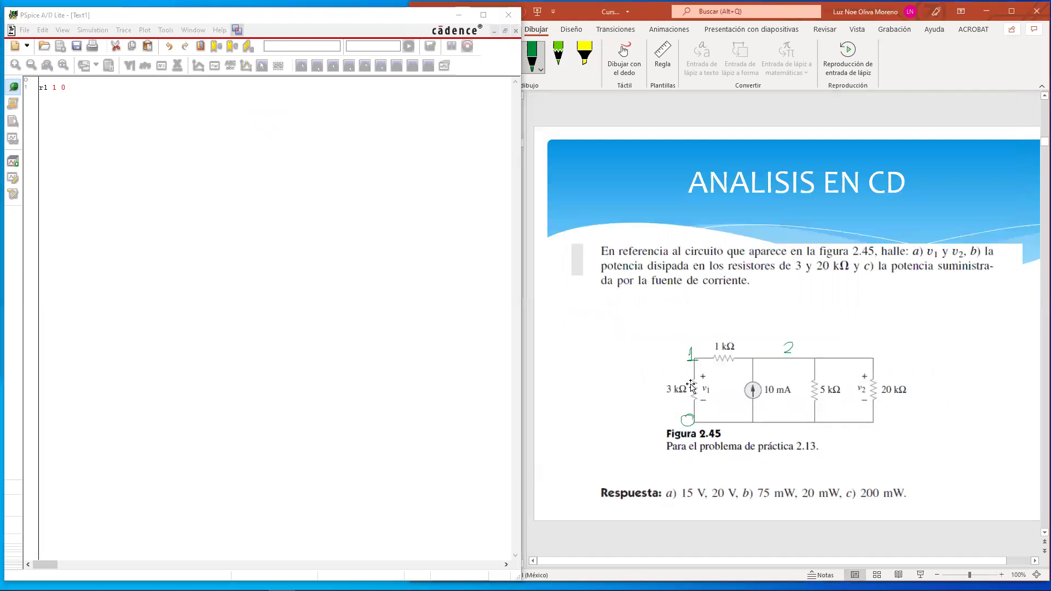
click(190, 93)
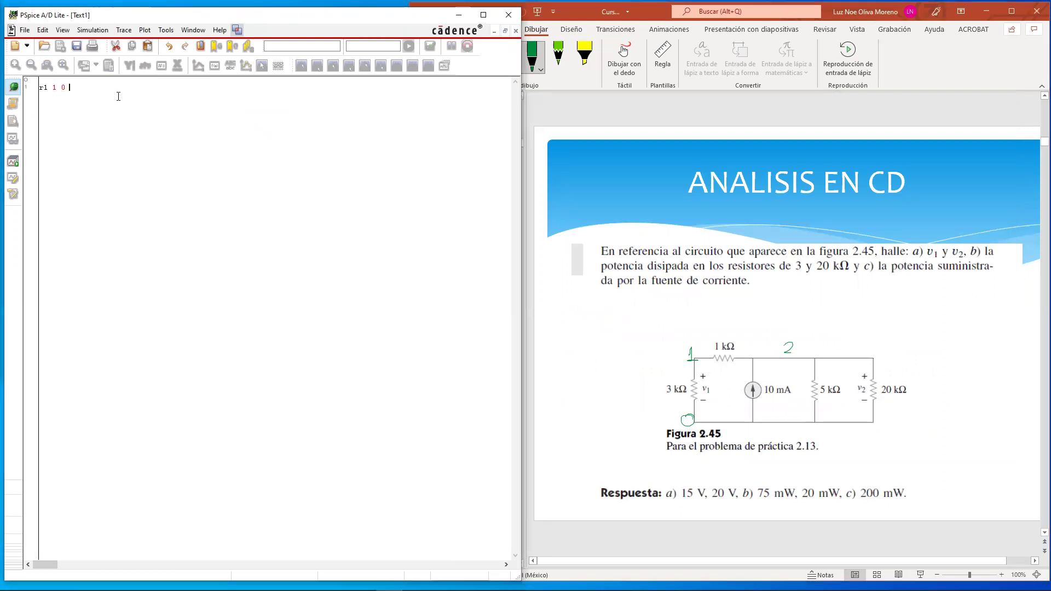
text(3k )
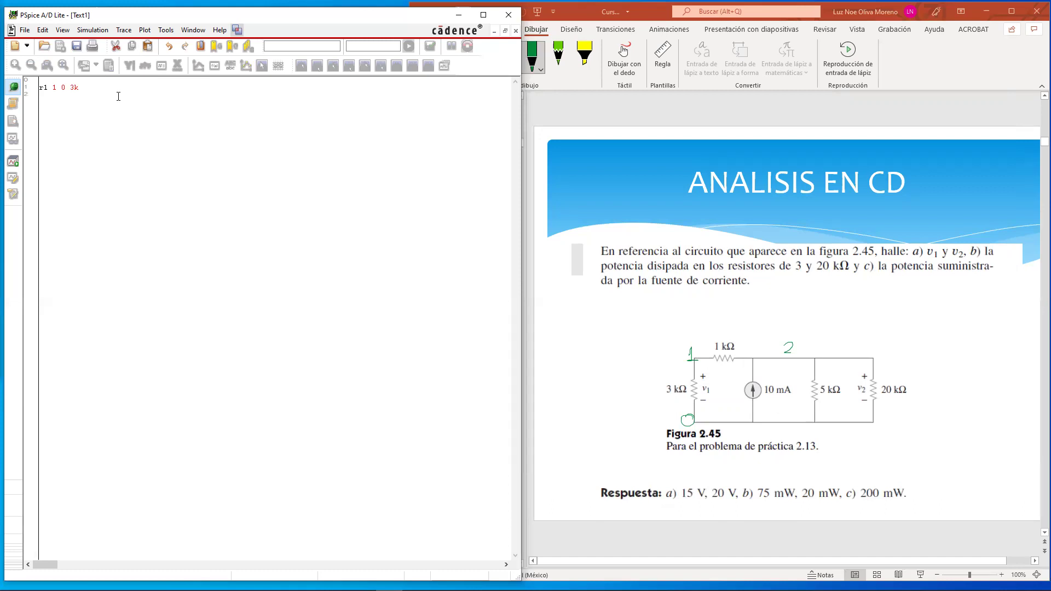
text(r2)
text(1 2 1k)
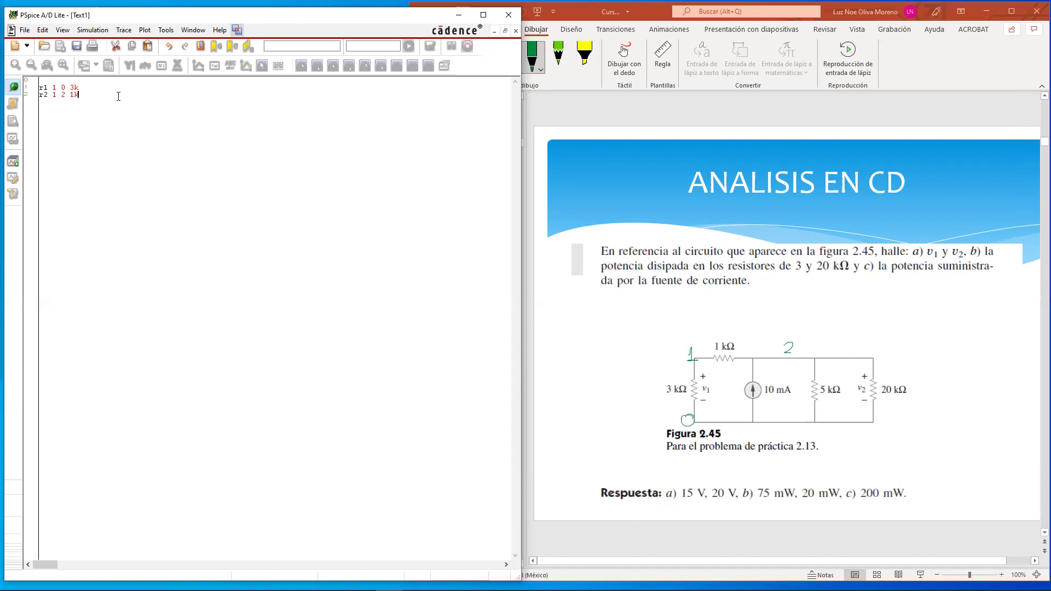
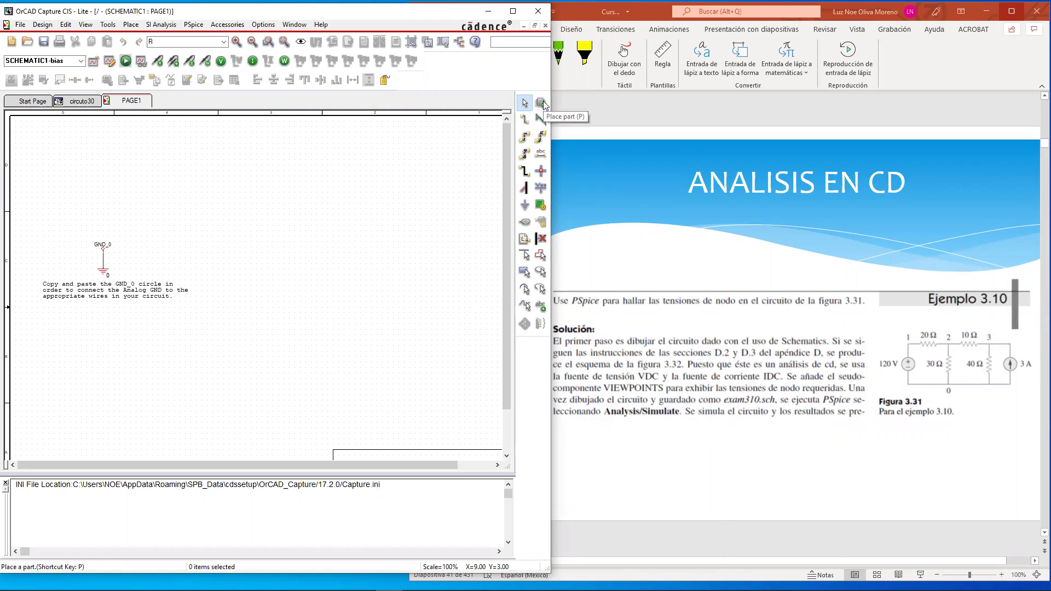
Open Place Part, browse the library files in the pspice folder to locate analog, and cancel without adding a library.
click(542, 103)
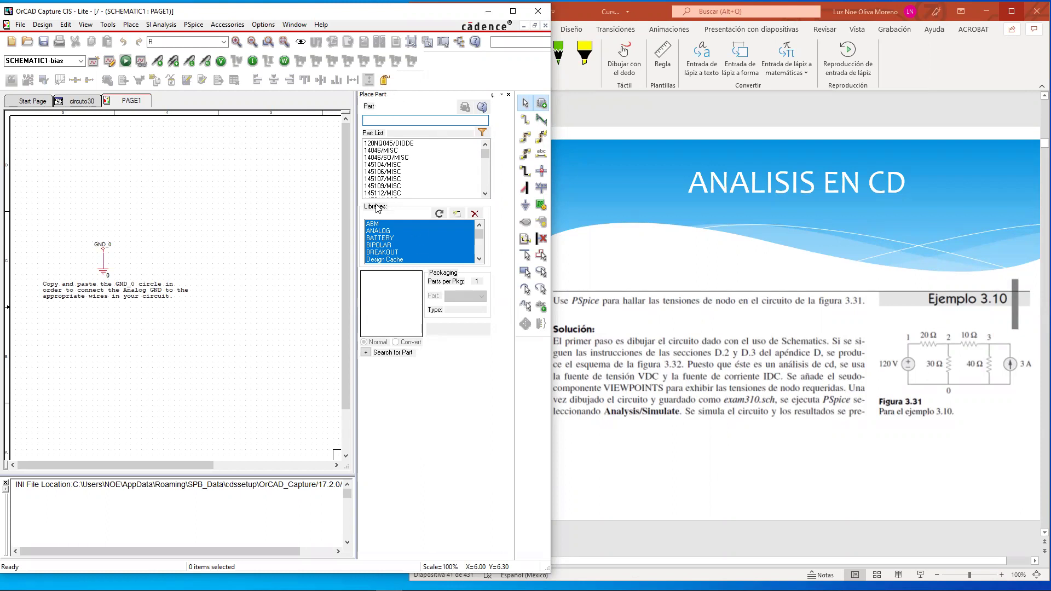
click(457, 214)
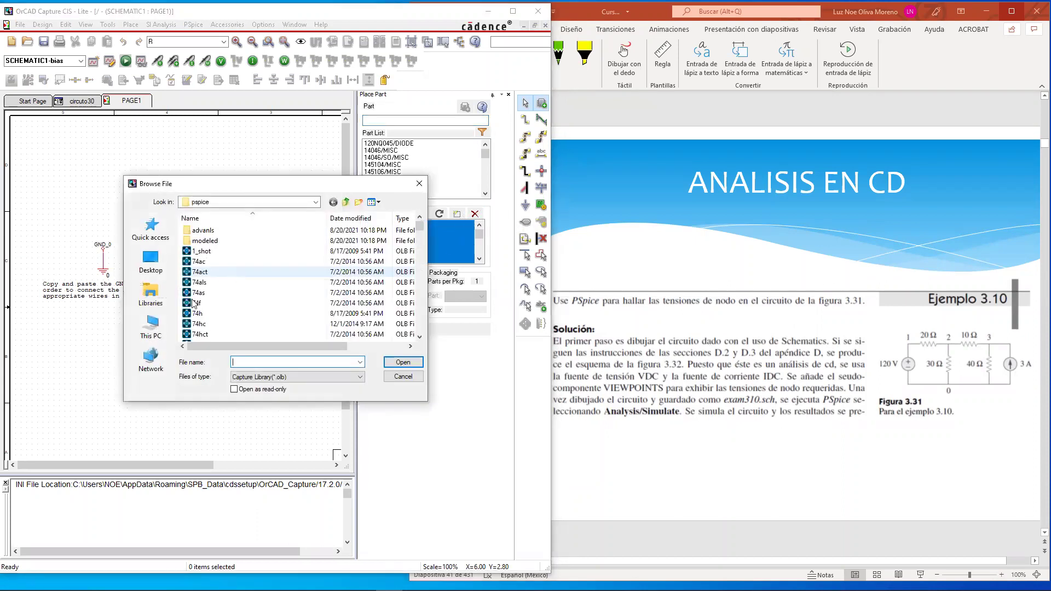
scroll(218, 303, down, 7)
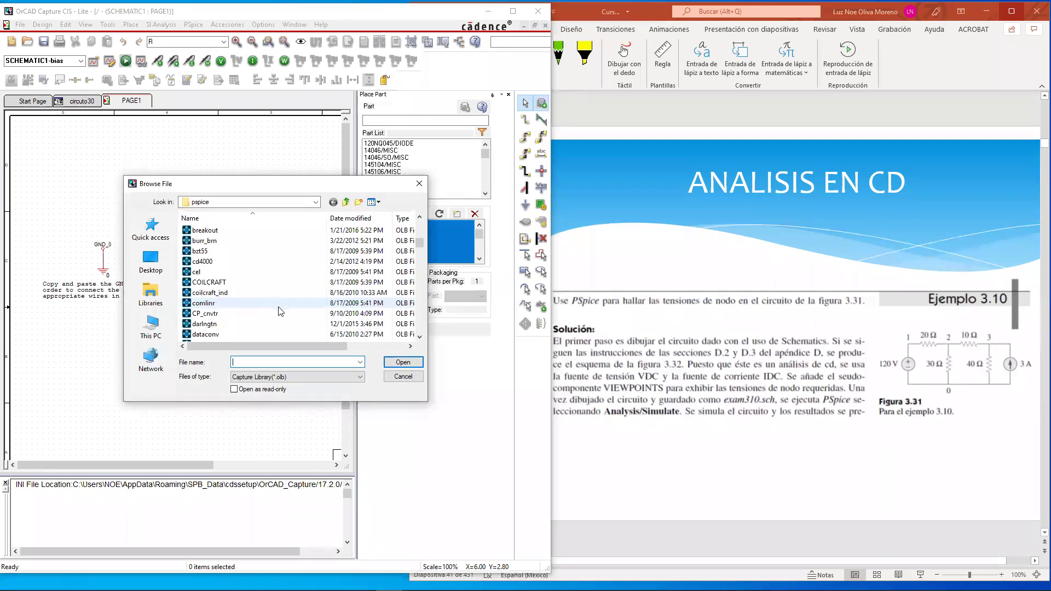
scroll(281, 311, down, 2)
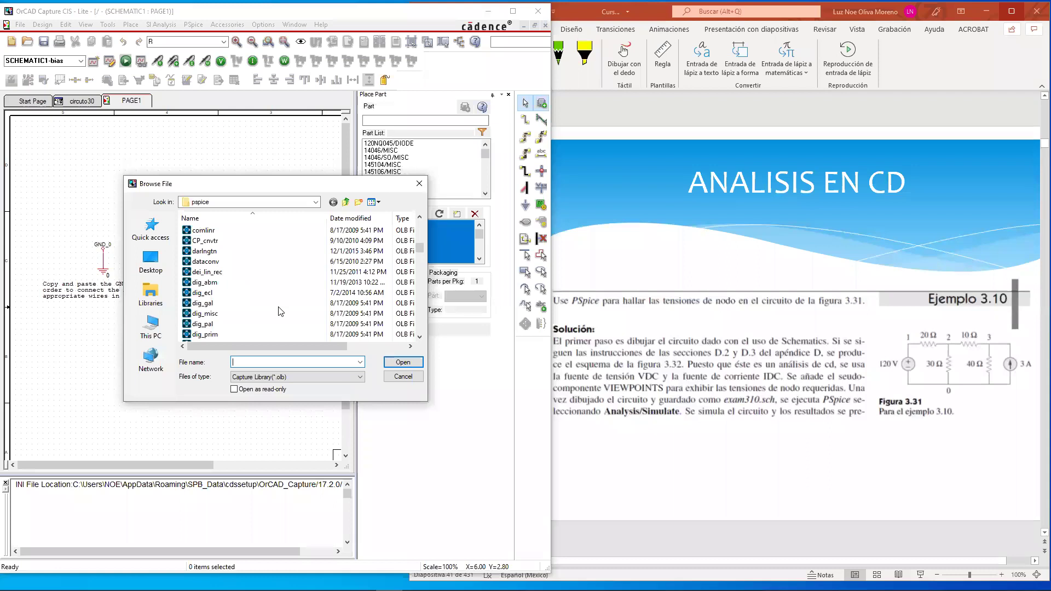
scroll(281, 311, up, 10)
scroll(281, 311, down, 10)
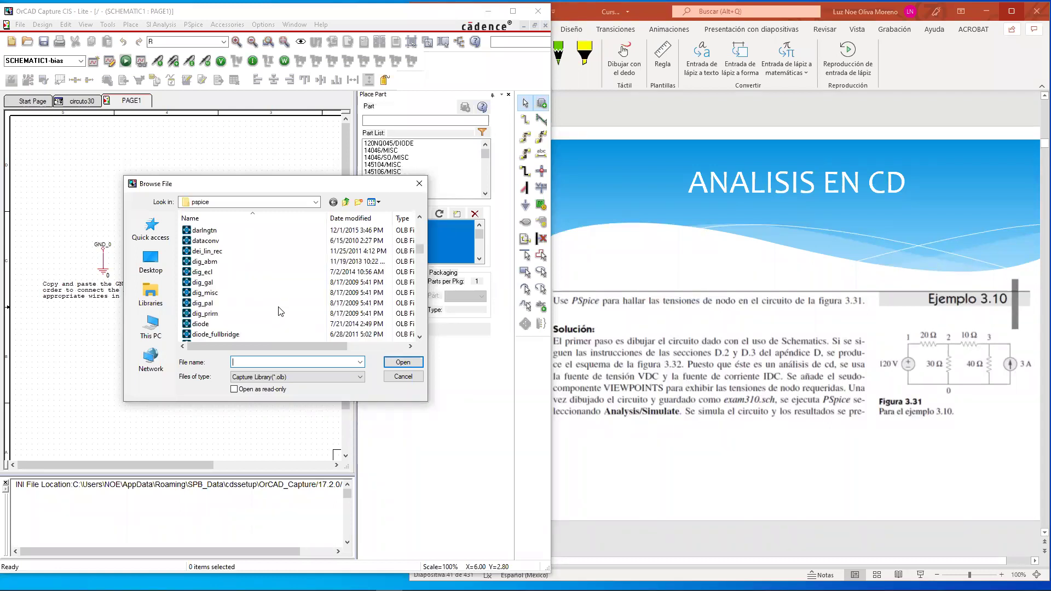
scroll(280, 311, up, 5)
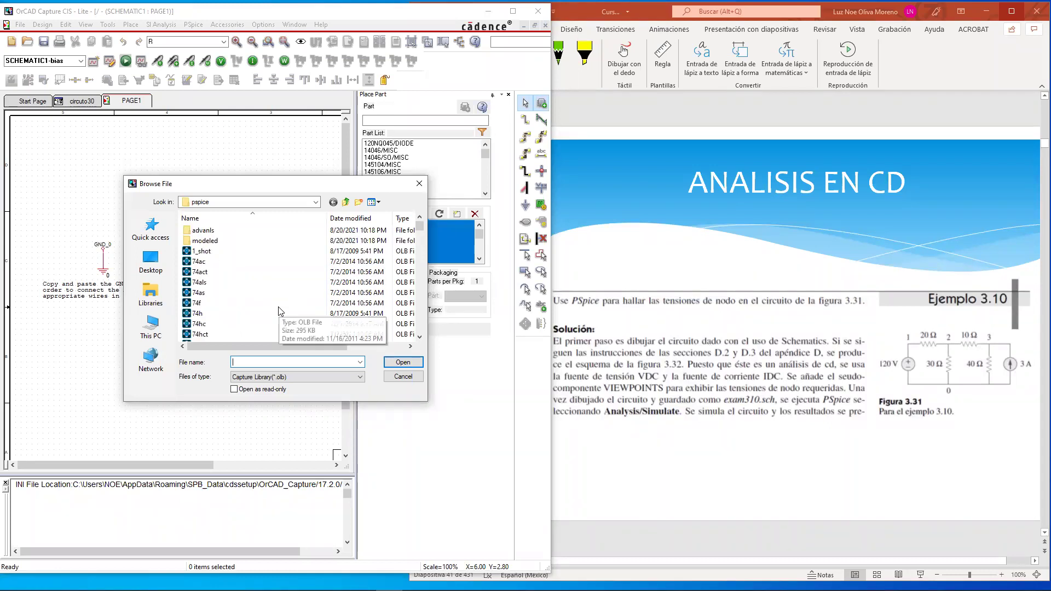
scroll(281, 310, up, 3)
scroll(280, 311, down, 3)
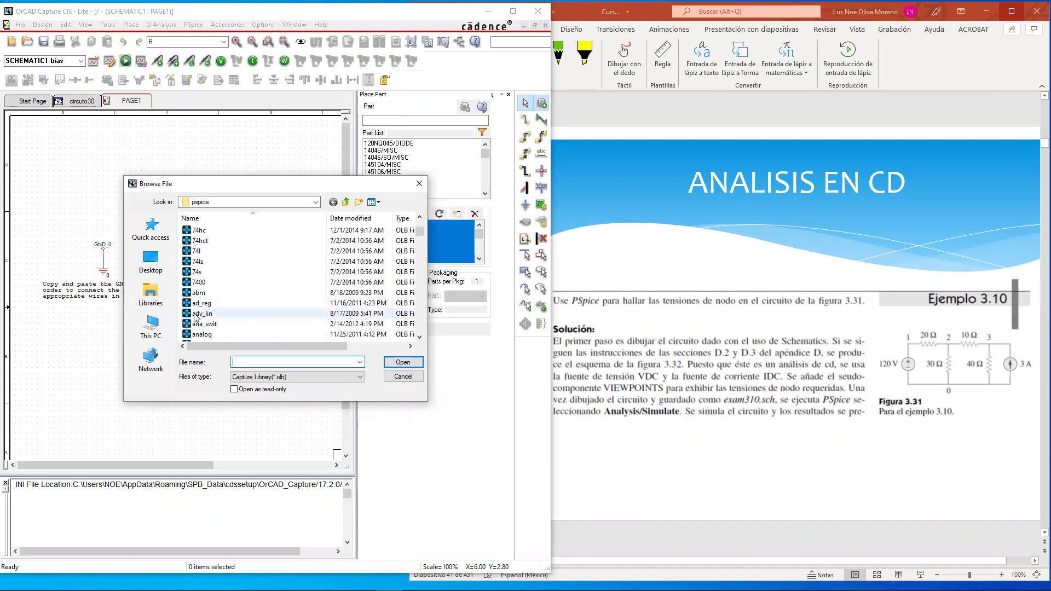
scroll(214, 328, down, 3)
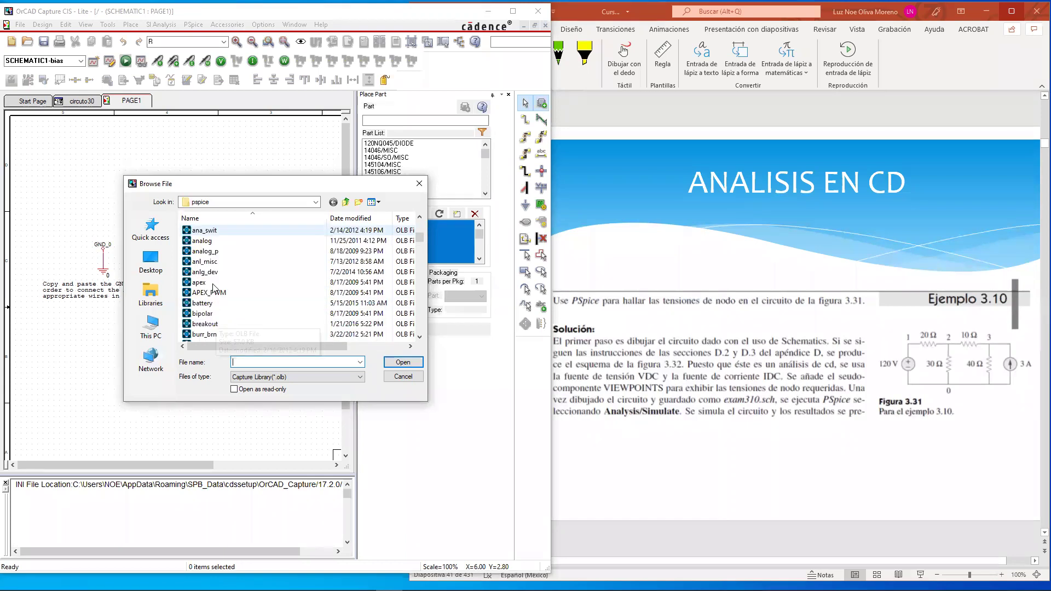
click(198, 243)
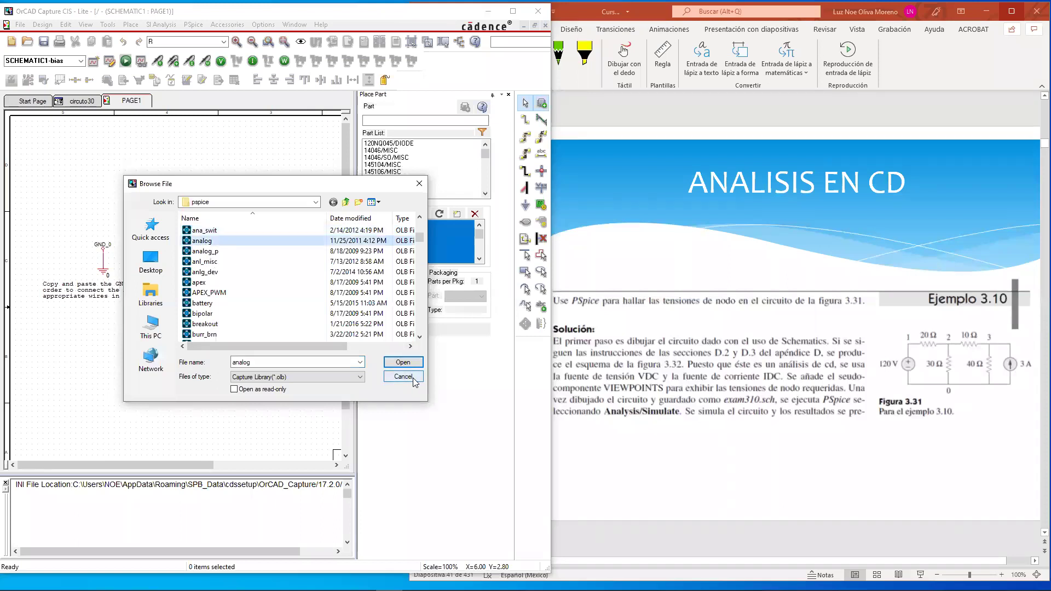
click(403, 376)
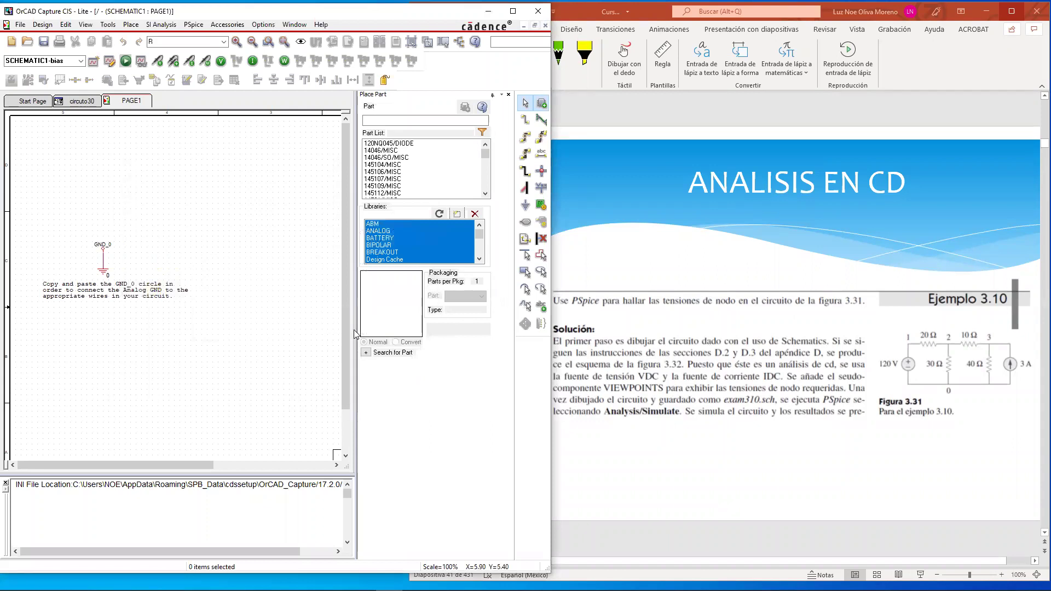
Restrict the part list to the ANALOG library and preview the capacitor C and inductor L parts.
click(384, 232)
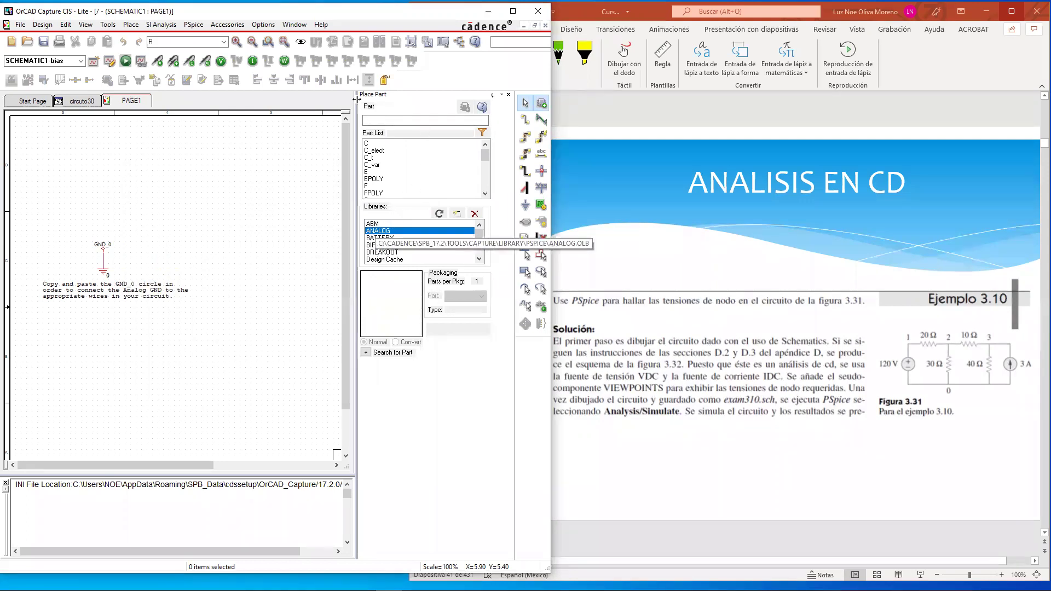
click(394, 120)
text(C)
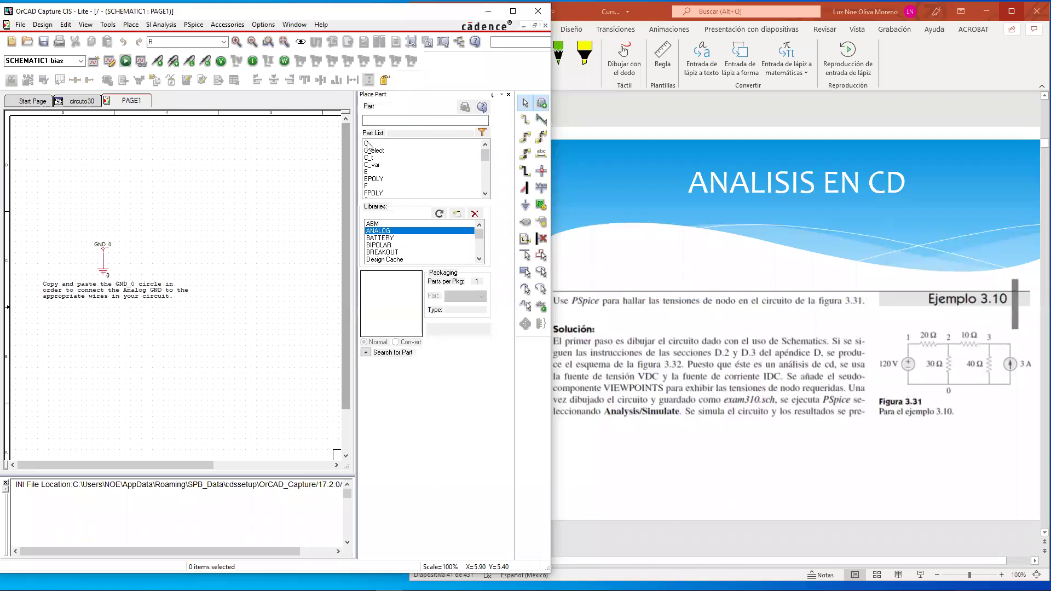
scroll(376, 163, down, 5)
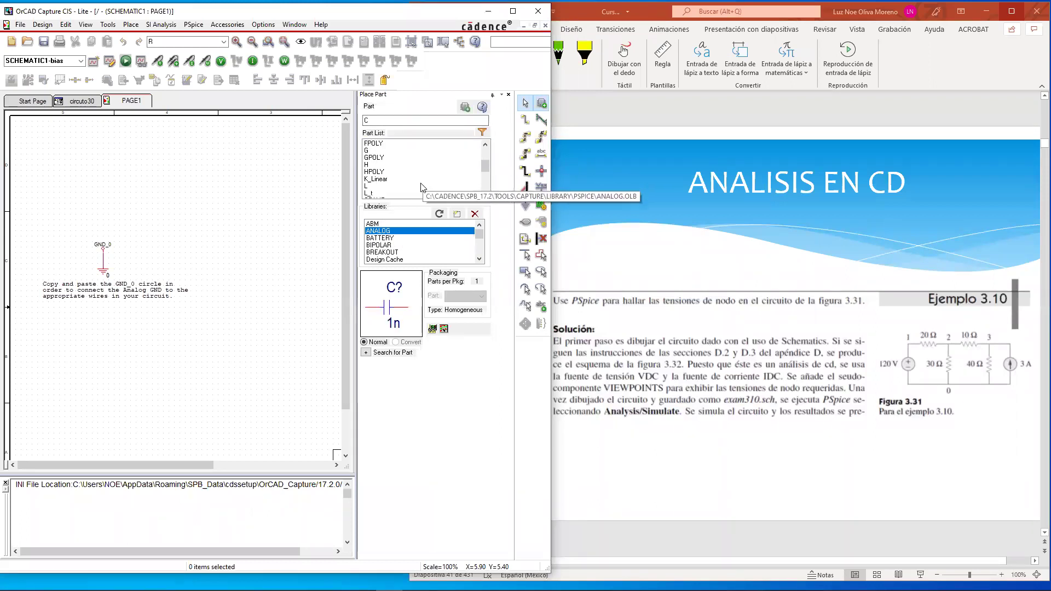
scroll(374, 175, up, 2)
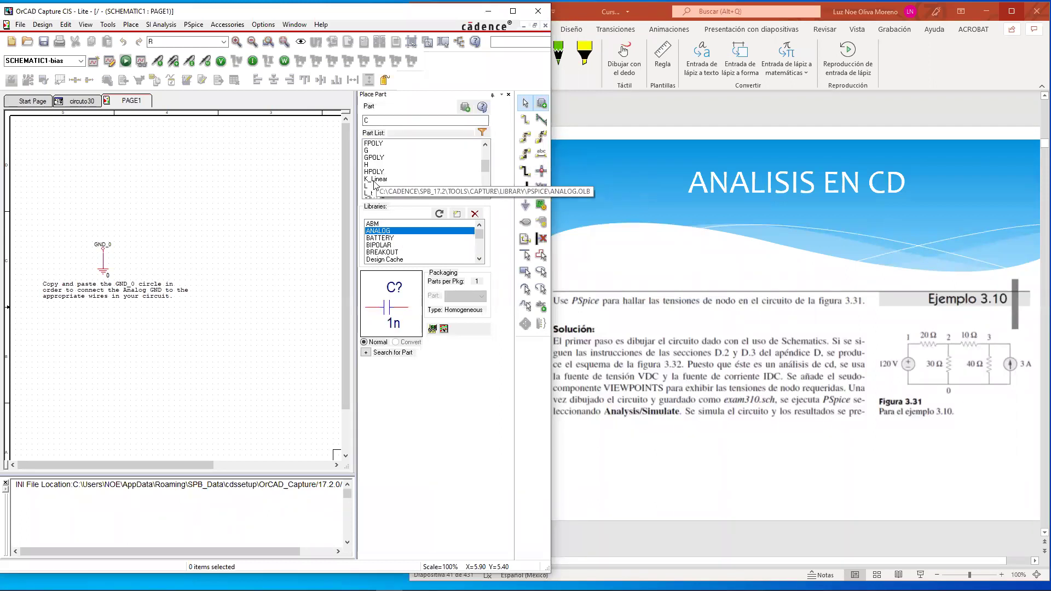
click(371, 188)
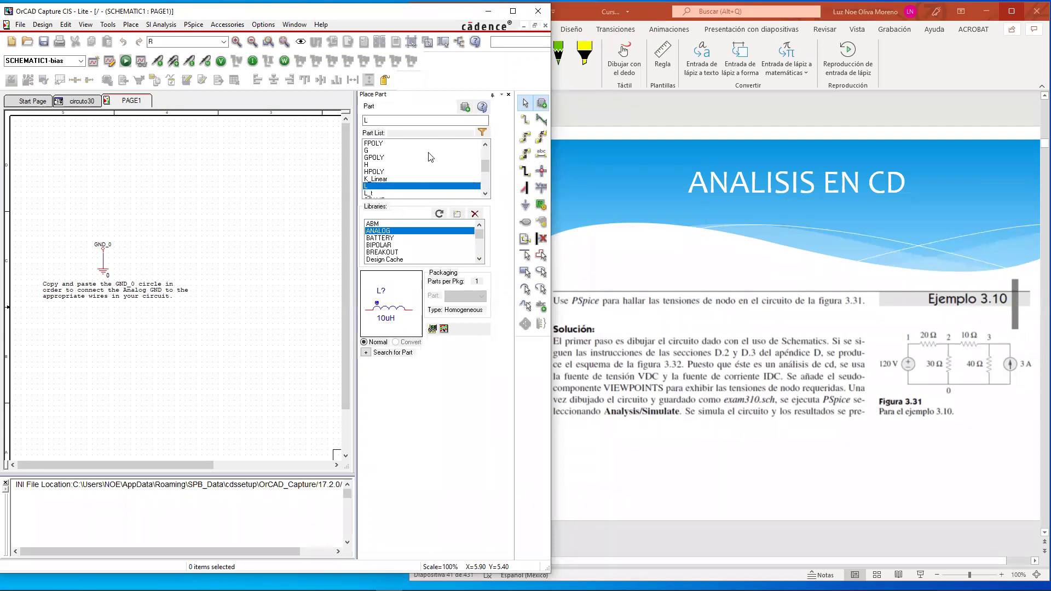
Place two horizontal R resistors from the ANALOG library side by side above the ground symbol.
scroll(404, 165, down, 4)
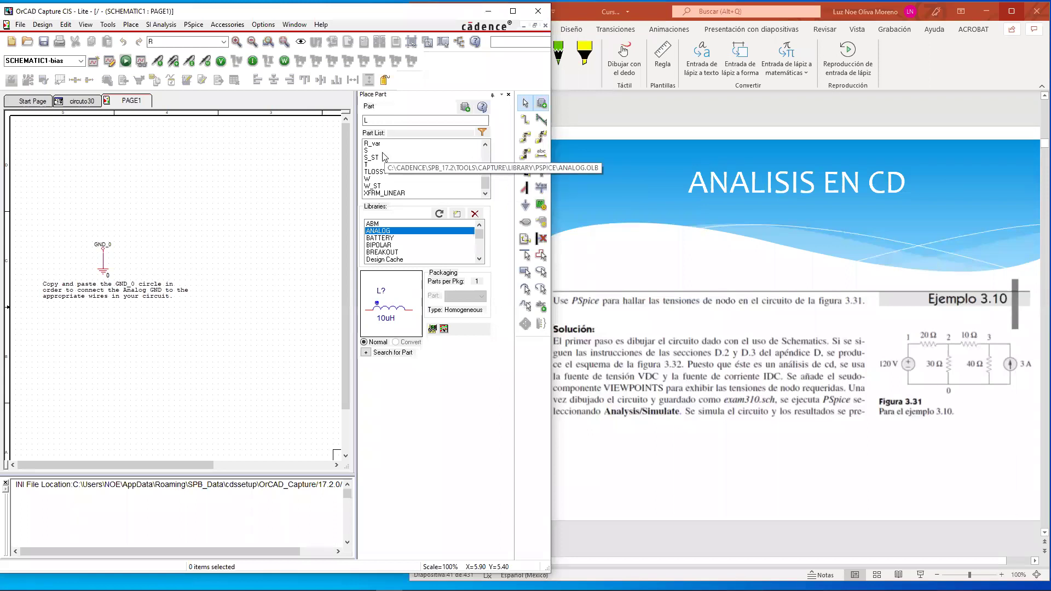
scroll(384, 161, up, 2)
click(378, 179)
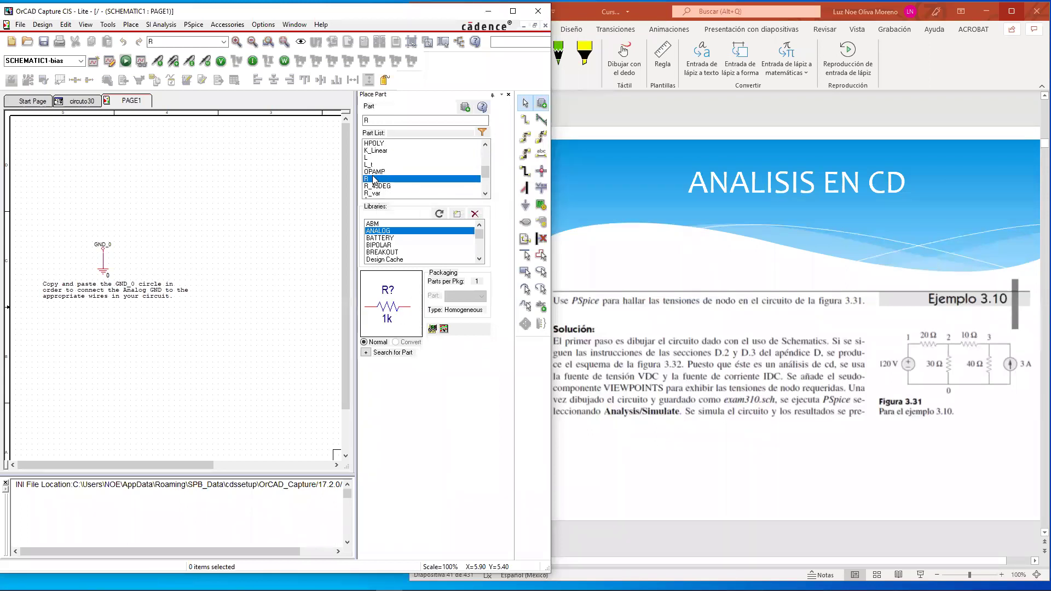
double_click(372, 179)
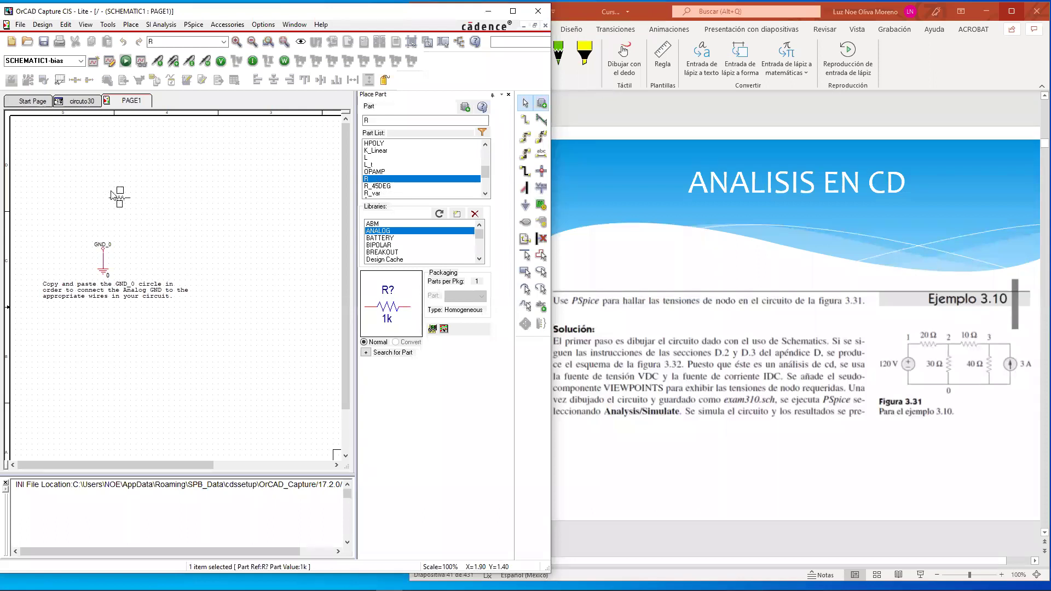
click(136, 208)
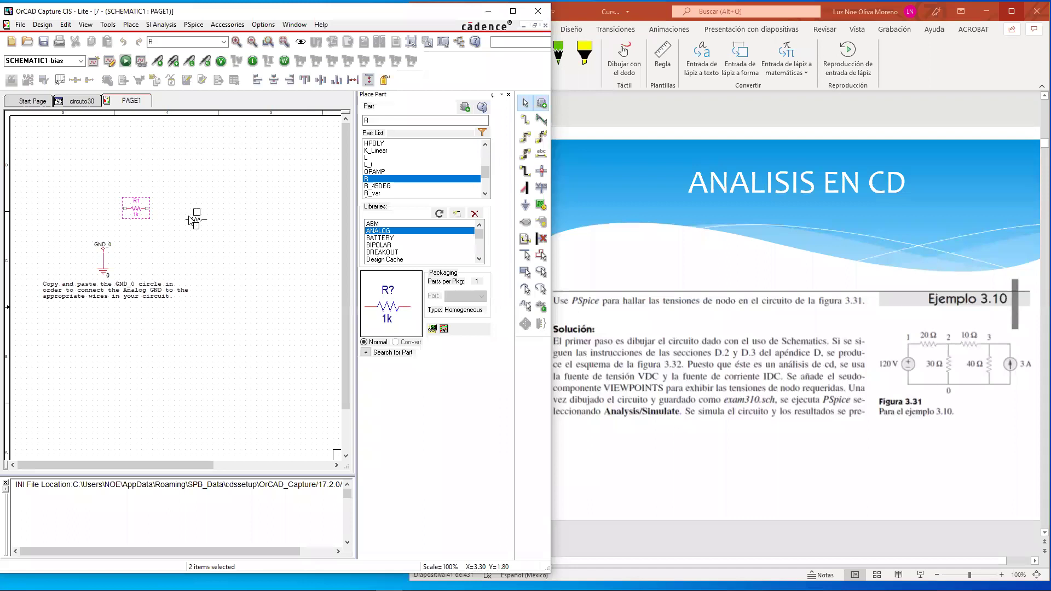
click(180, 208)
Rotate the resistor to vertical, place one below the gap between R1 and R2 and another beyond R2, and end placement.
key(r)
key(r)
right_click(150, 226)
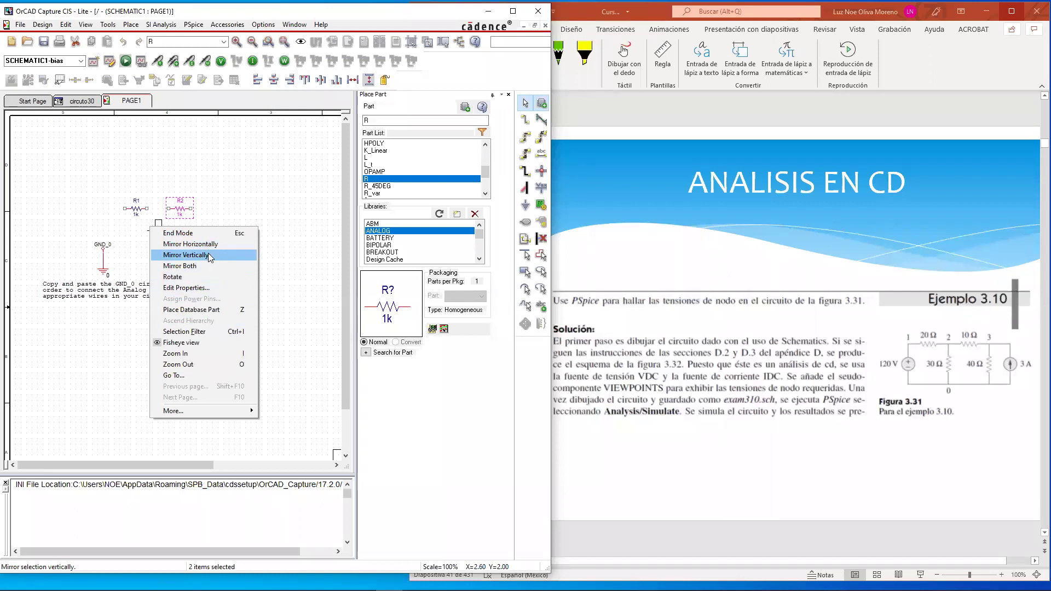
click(198, 277)
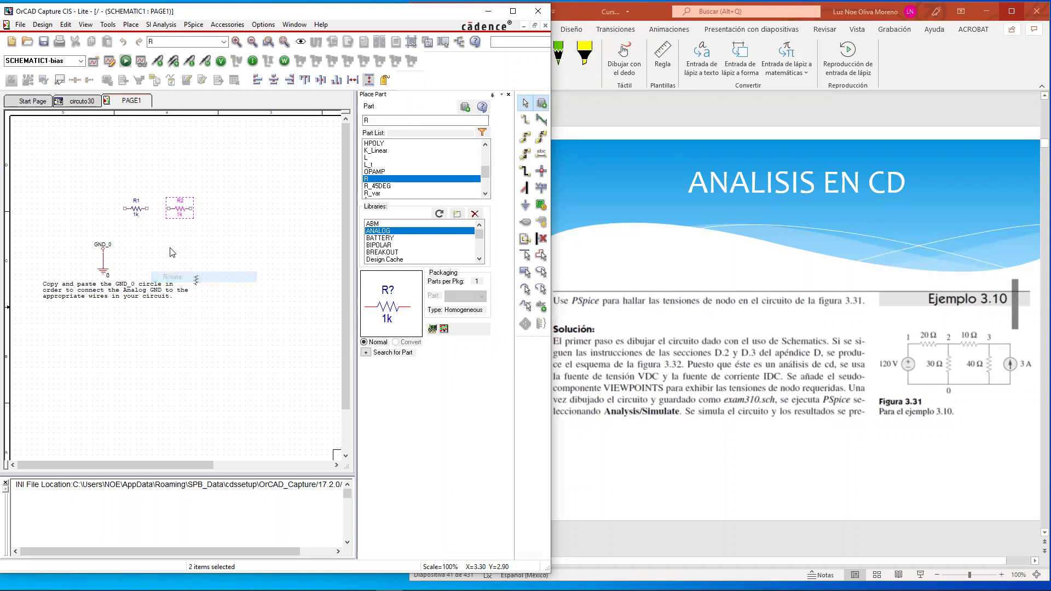
click(147, 222)
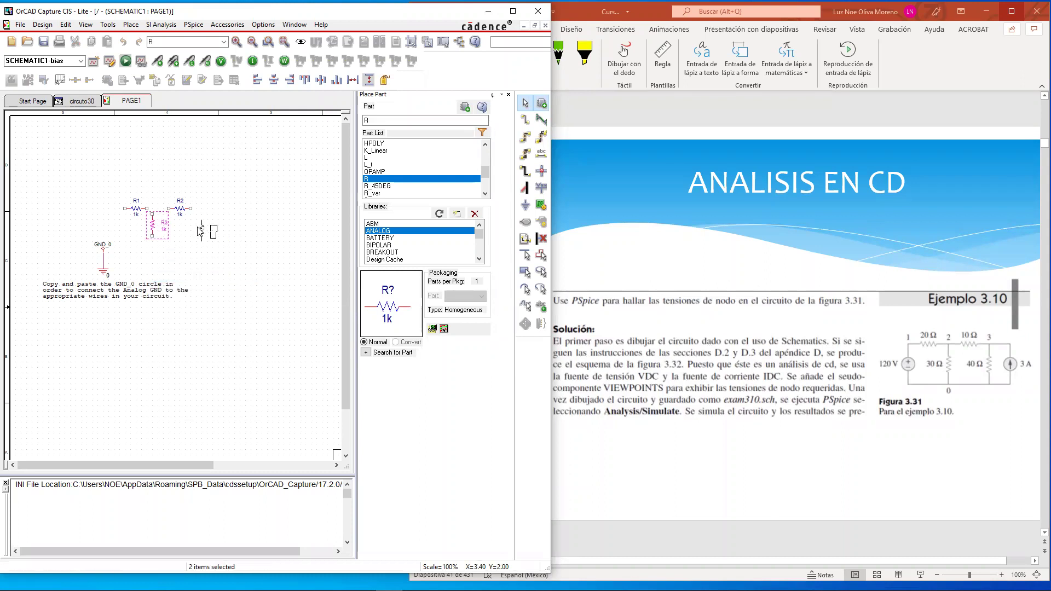
key(Escape)
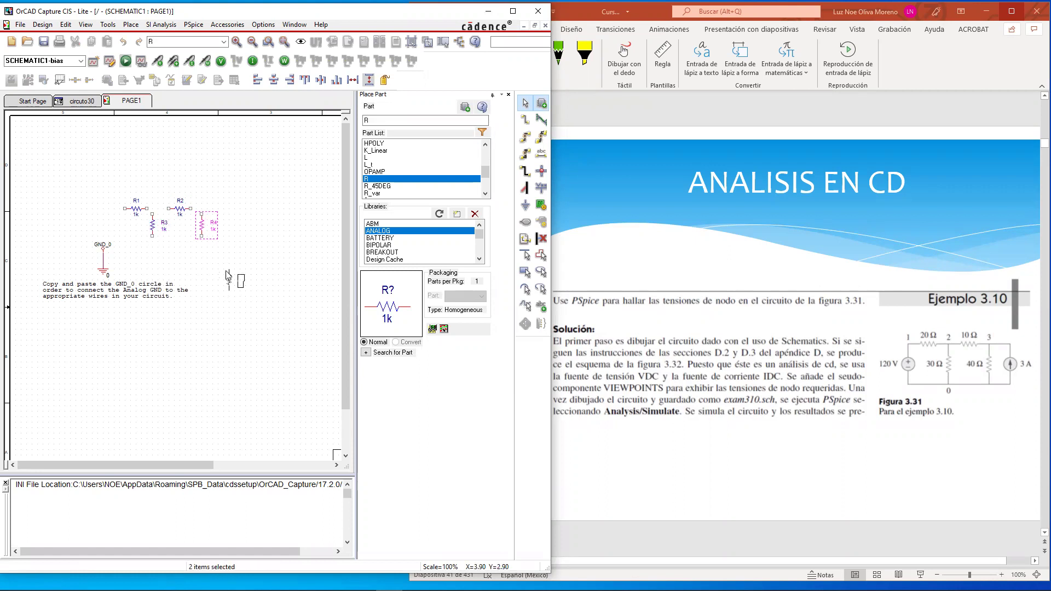
right_click(226, 271)
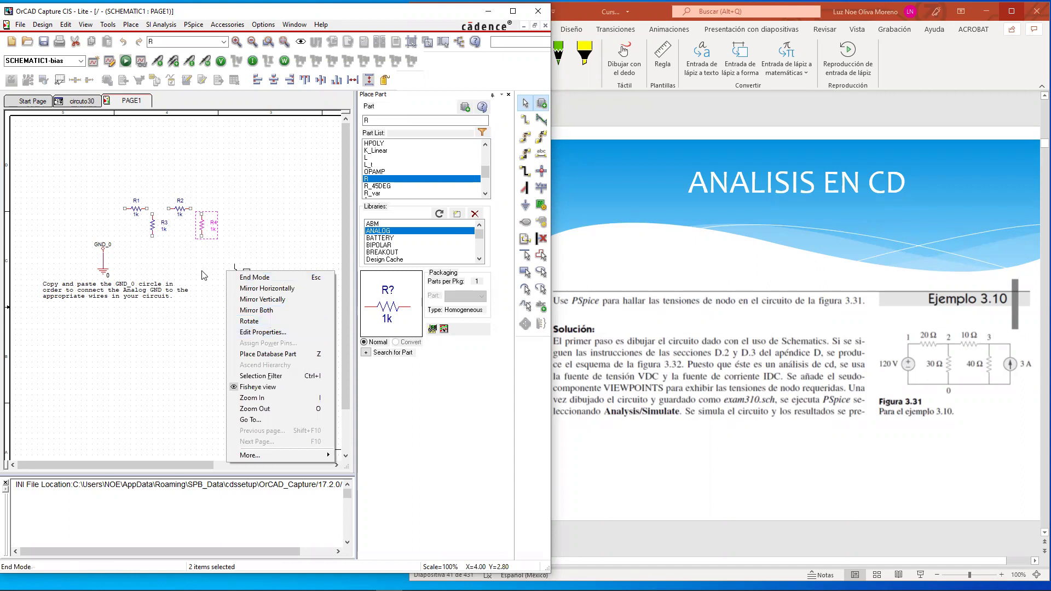
click(211, 286)
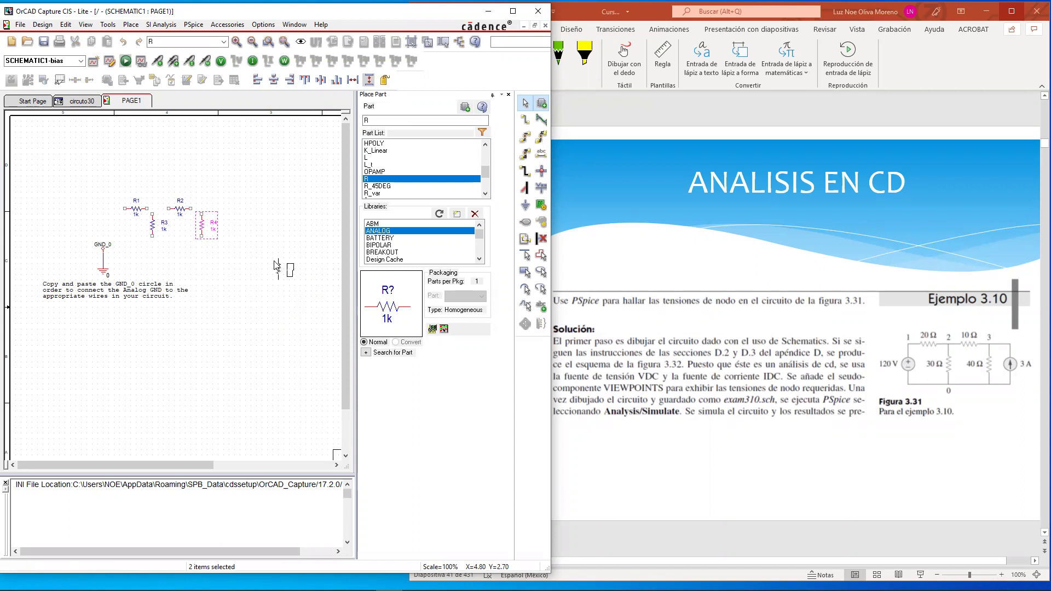
key(r)
key(r)
right_click(237, 260)
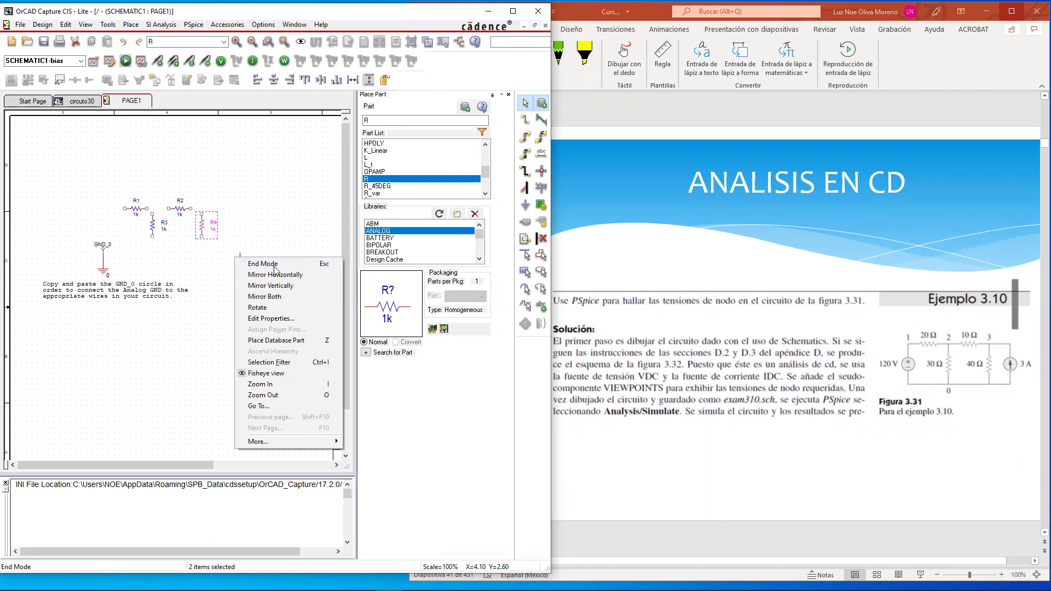
click(305, 263)
click(216, 273)
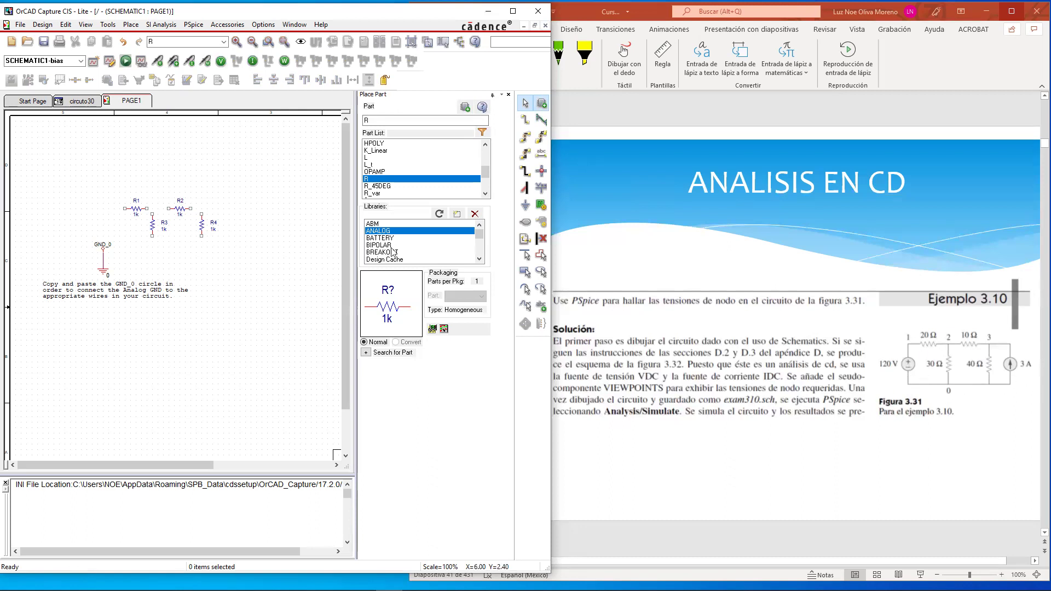
Browse the library files in the pspice folder to locate source, and cancel without adding it.
click(456, 213)
scroll(235, 289, down, 5)
scroll(234, 288, down, 20)
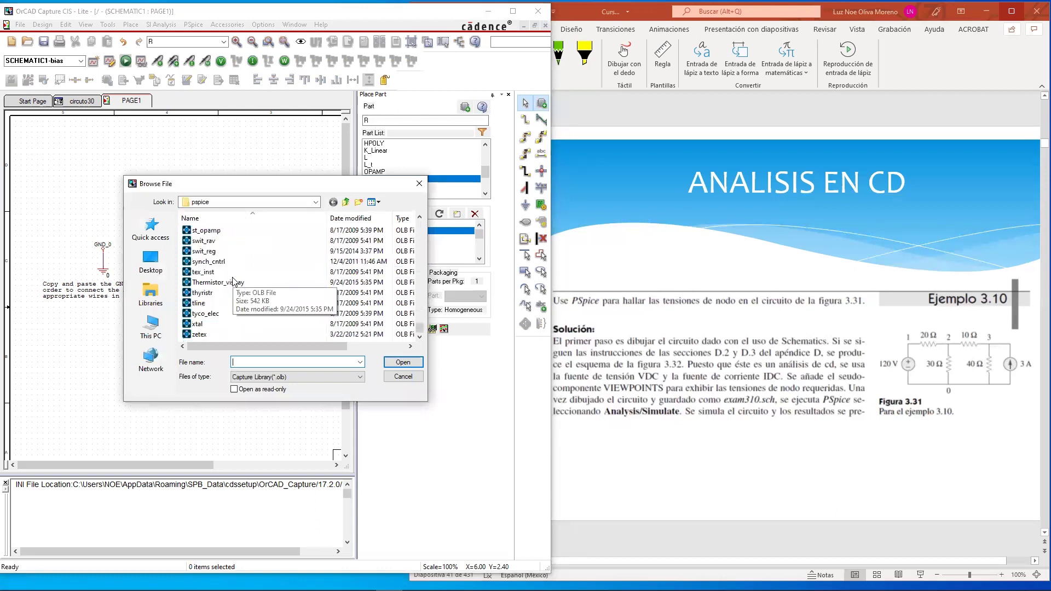
scroll(227, 312, up, 3)
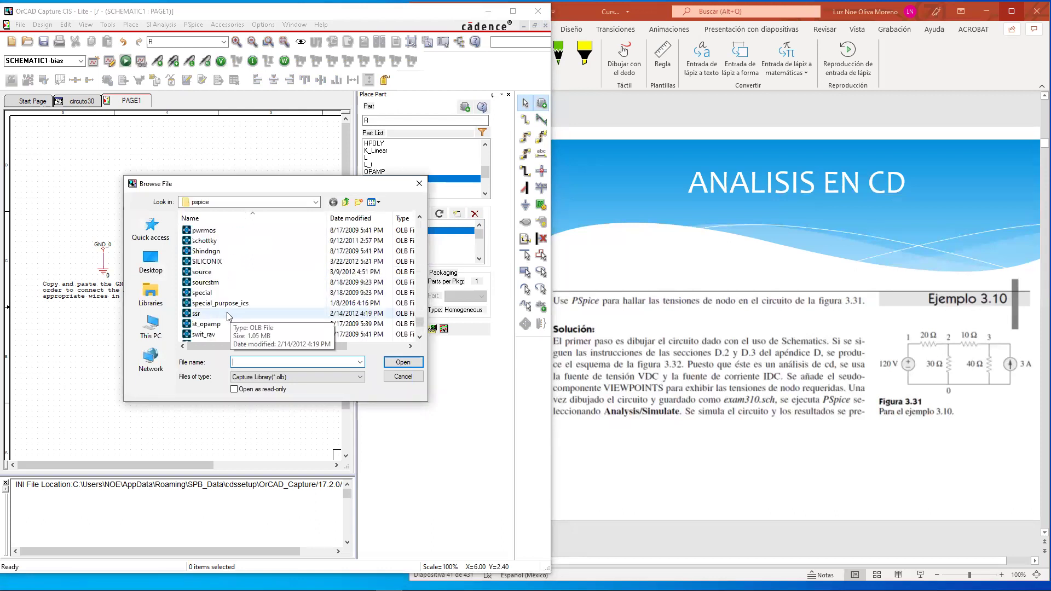
click(204, 274)
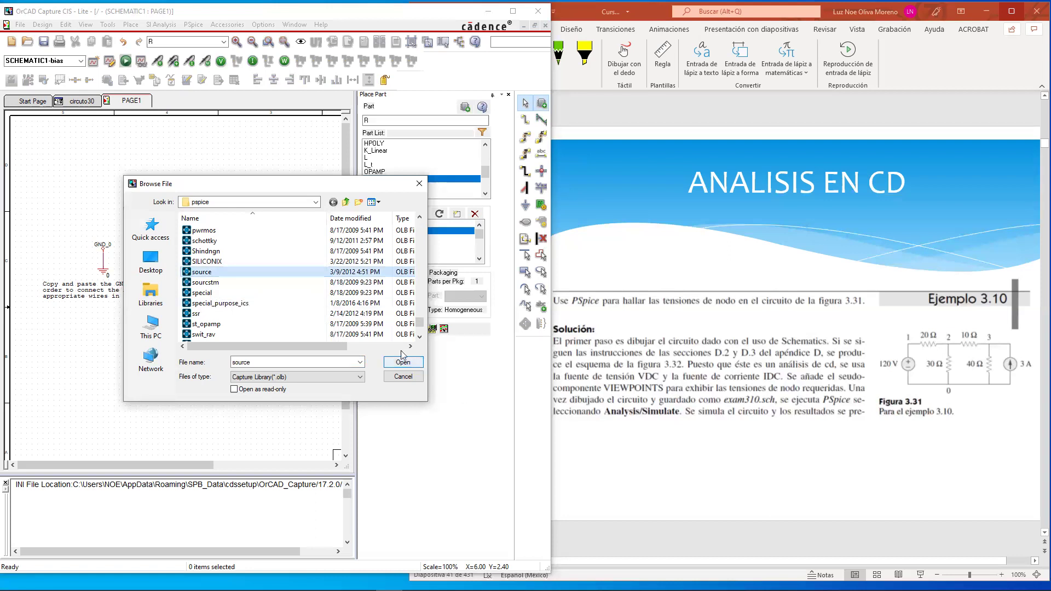
click(404, 378)
Restrict the part list to the SOURCE library and preview the IAC current source.
scroll(405, 249, down, 6)
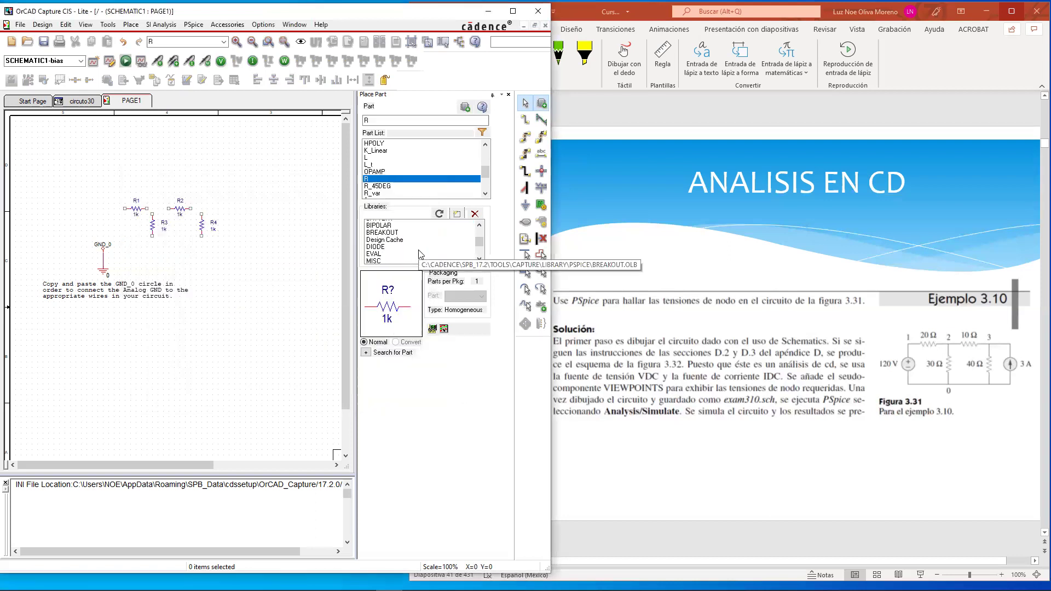
click(373, 239)
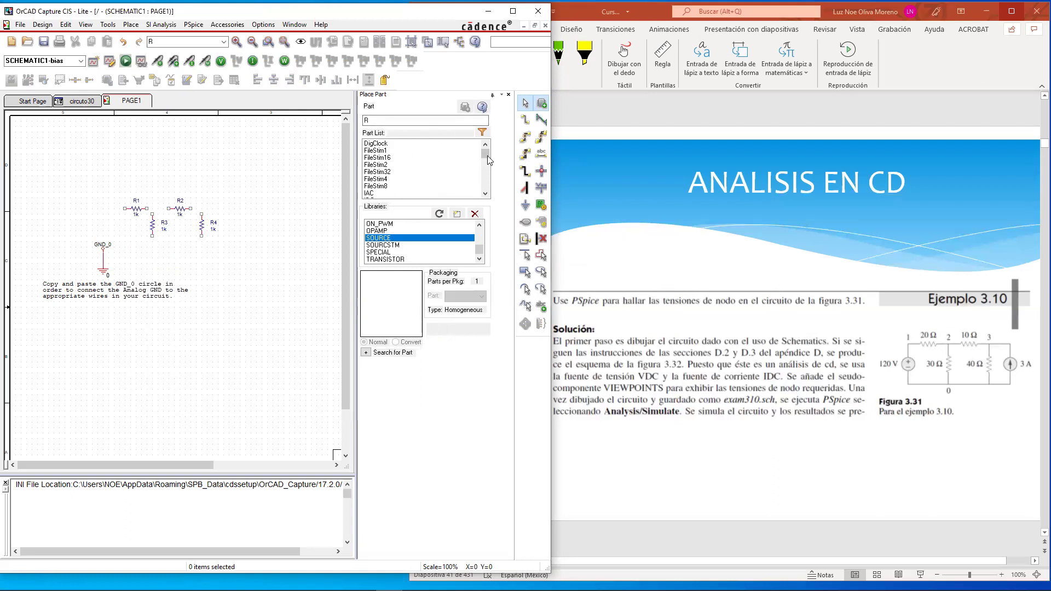
mouse_move(485, 155)
mouse_down()
mouse_move(500, 201)
mouse_move(500, 141)
mouse_move(490, 150)
mouse_up()
scroll(374, 159, down, 2)
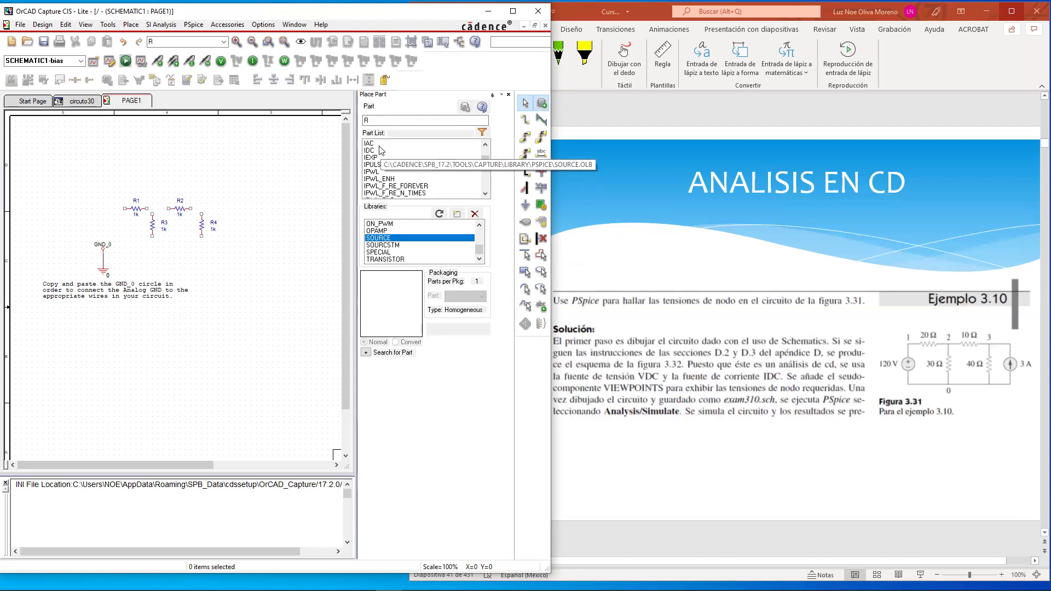
click(372, 151)
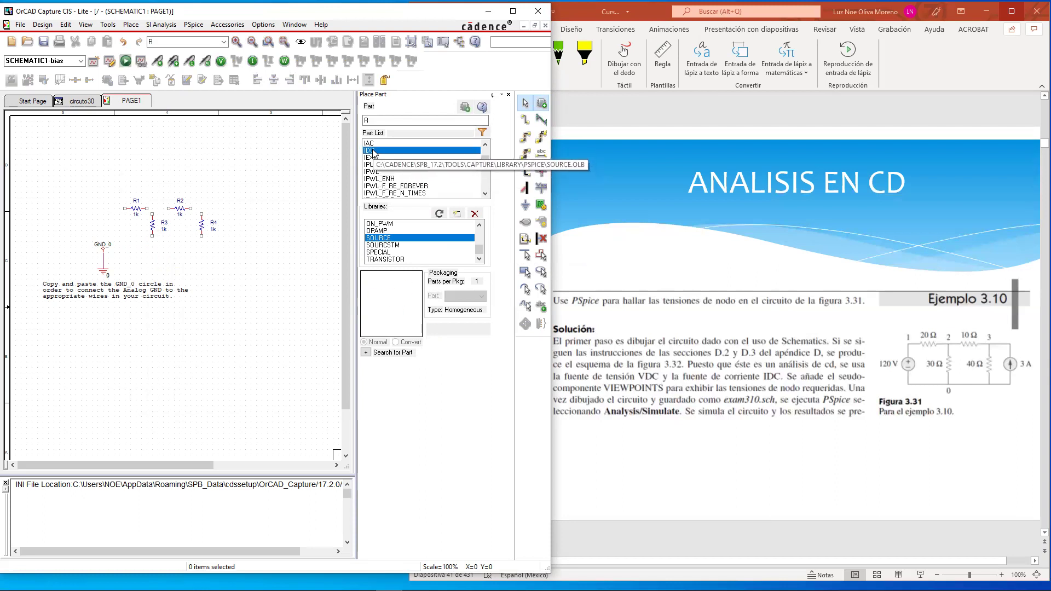
click(484, 144)
click(484, 145)
click(485, 145)
key(Up)
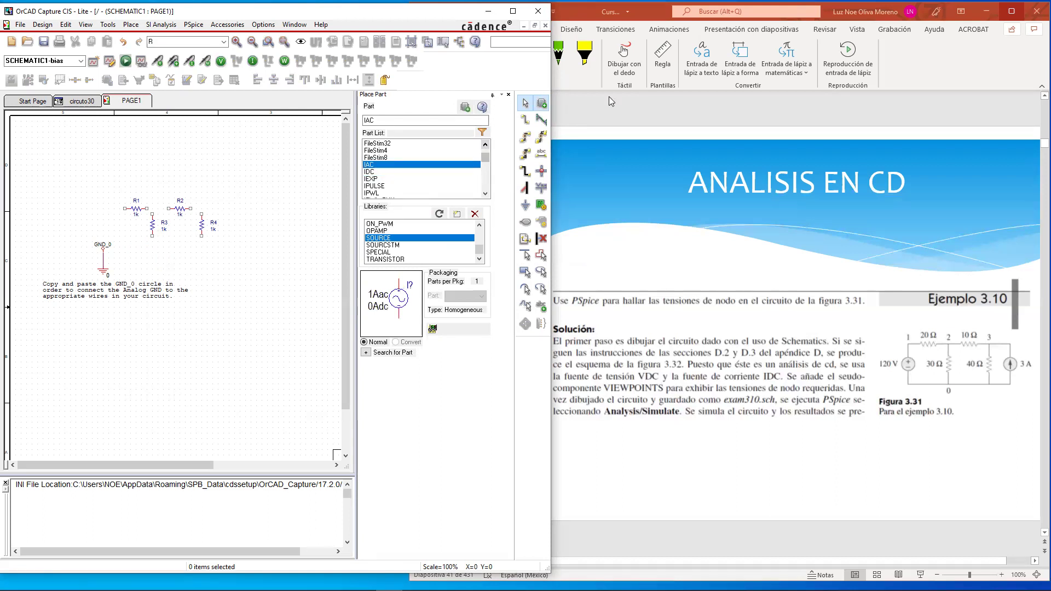
Place an IDC current source beside R4, rotated so that its arrow points upward.
click(376, 172)
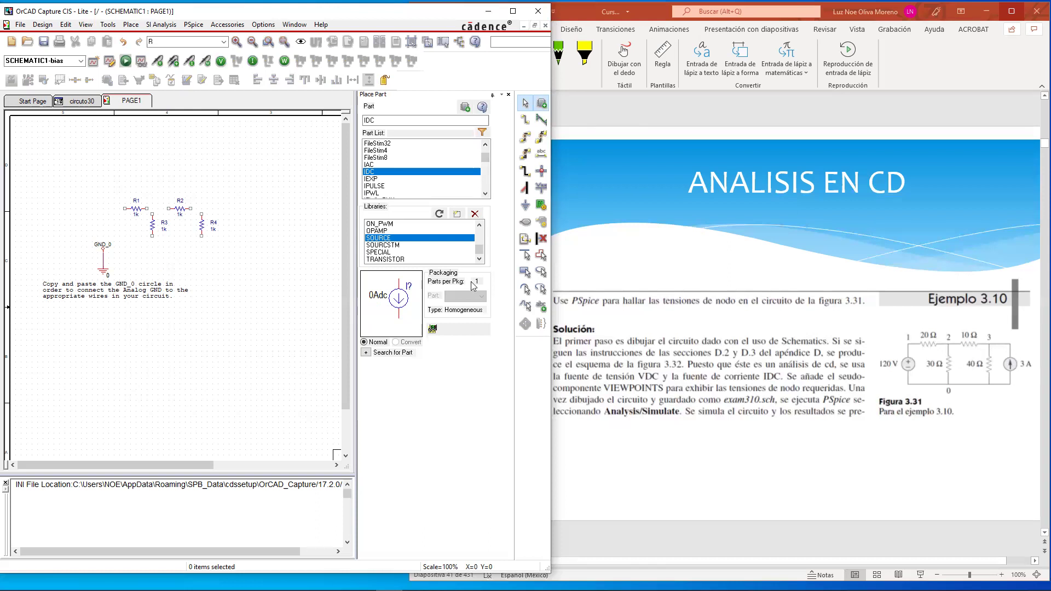
double_click(369, 173)
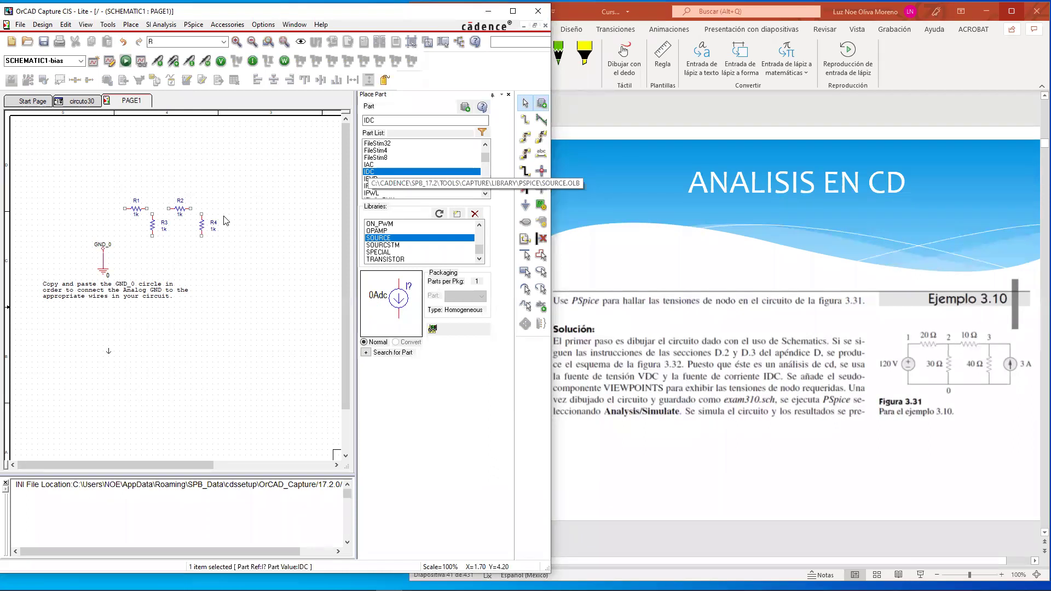
key(r)
key(r)
key(r)
key(r)
key(Escape)
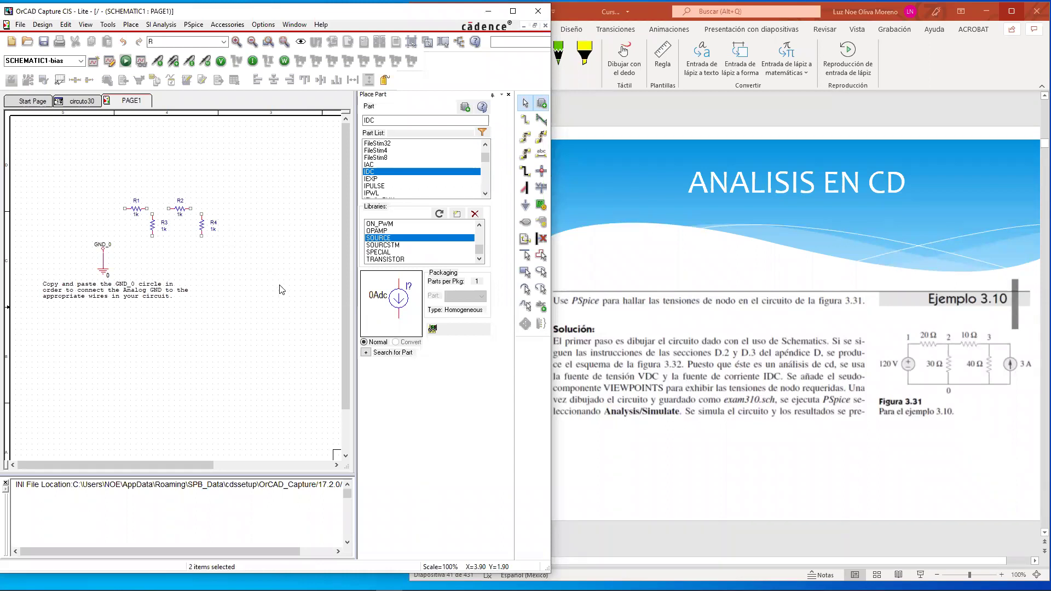
key(Escape)
Place a VDC voltage source from the SOURCE library just below the outer end of R1 and end placement.
click(485, 193)
click(485, 193)
click(485, 193)
scroll(386, 156, down, 5)
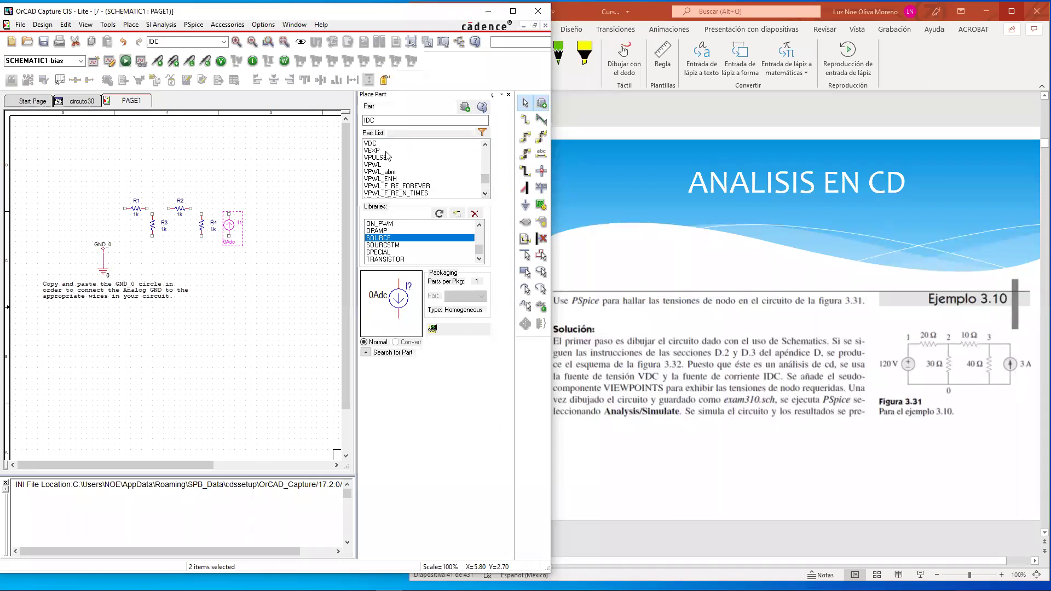
click(383, 143)
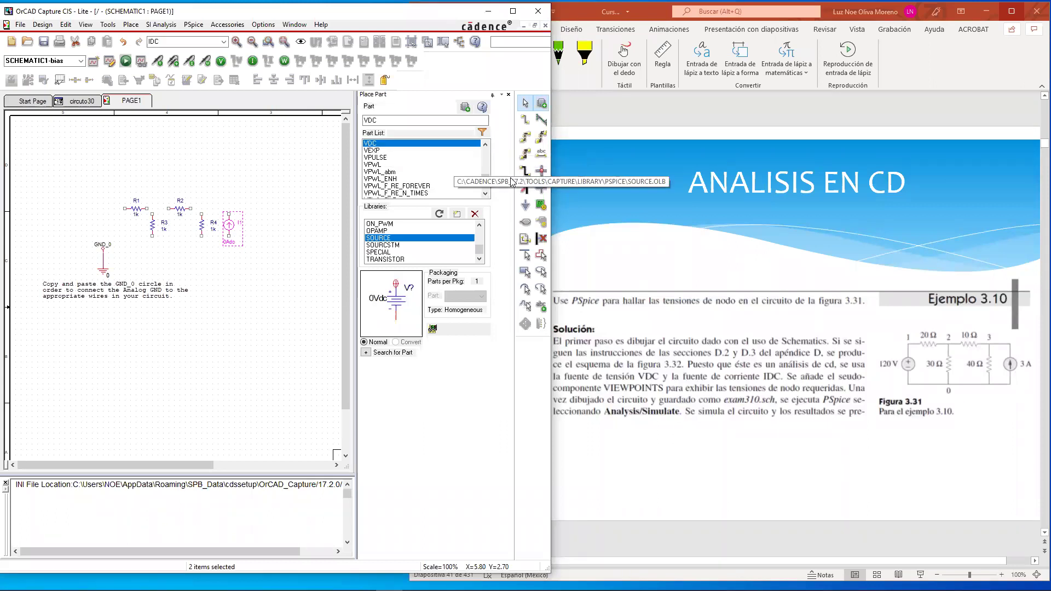
click(484, 144)
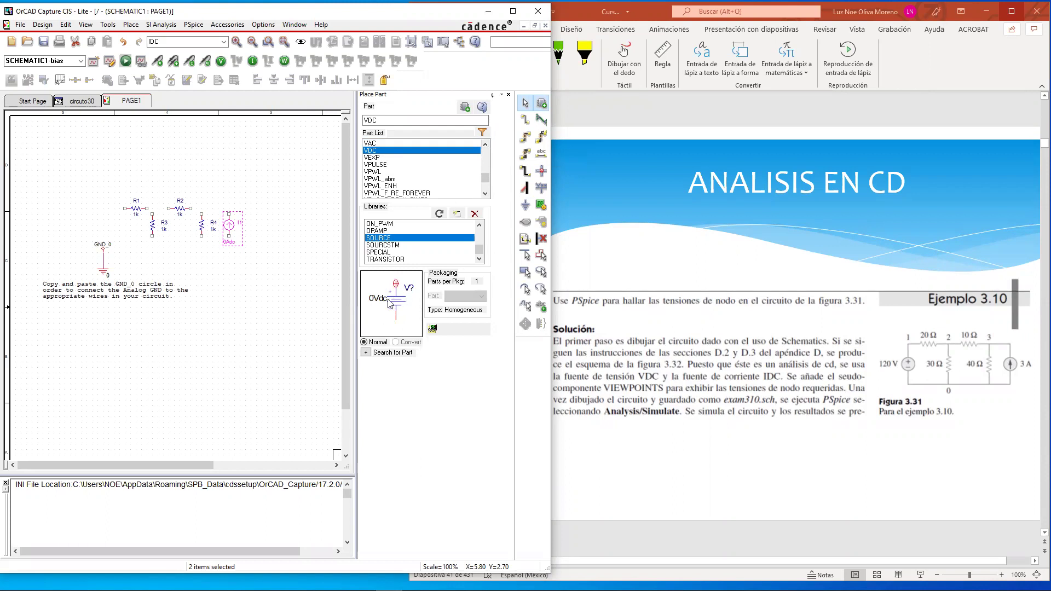
double_click(377, 150)
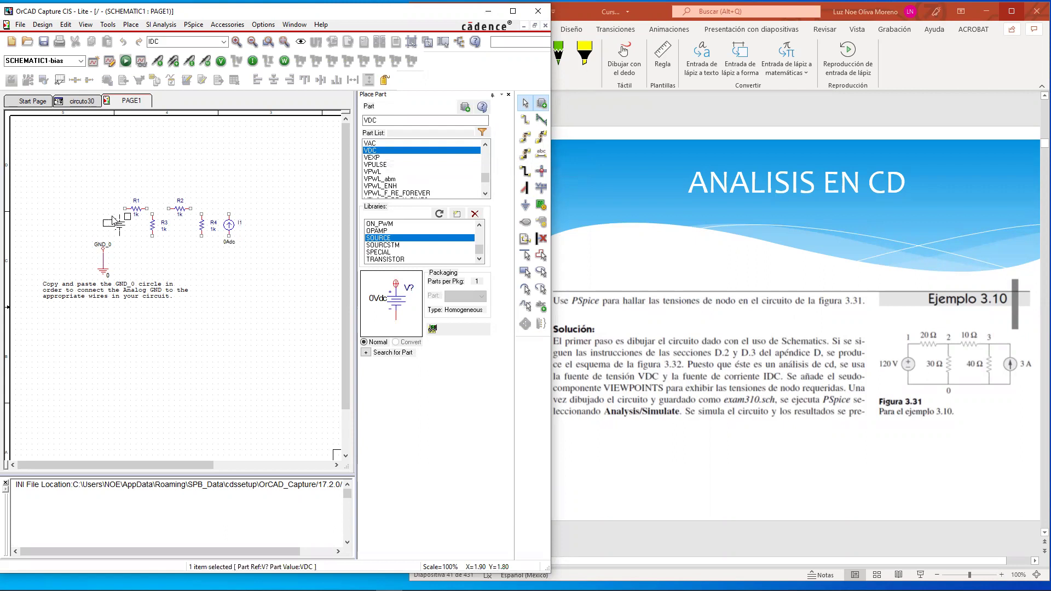
click(112, 219)
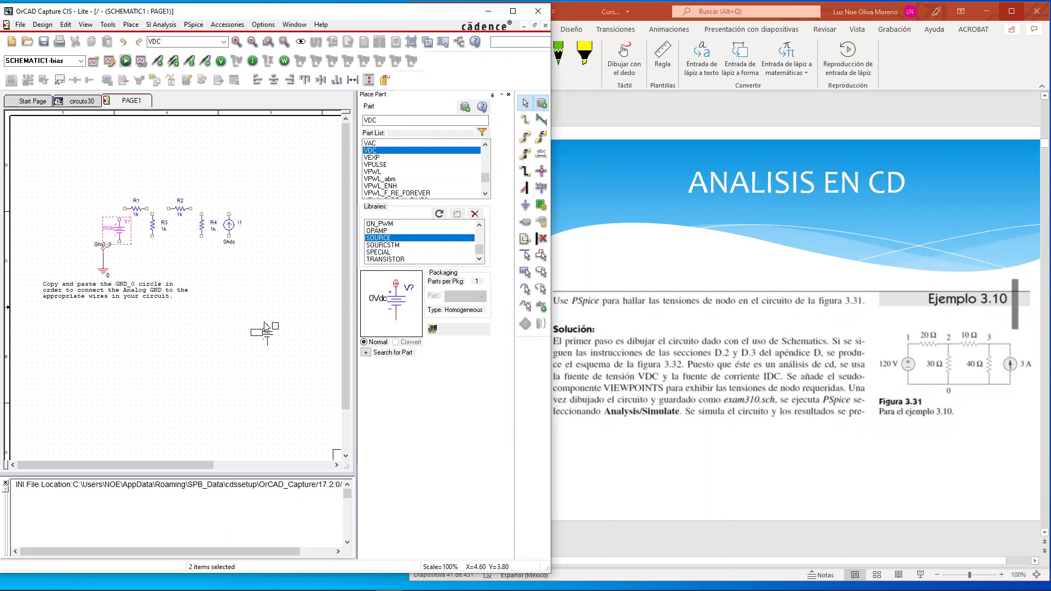
key(Escape)
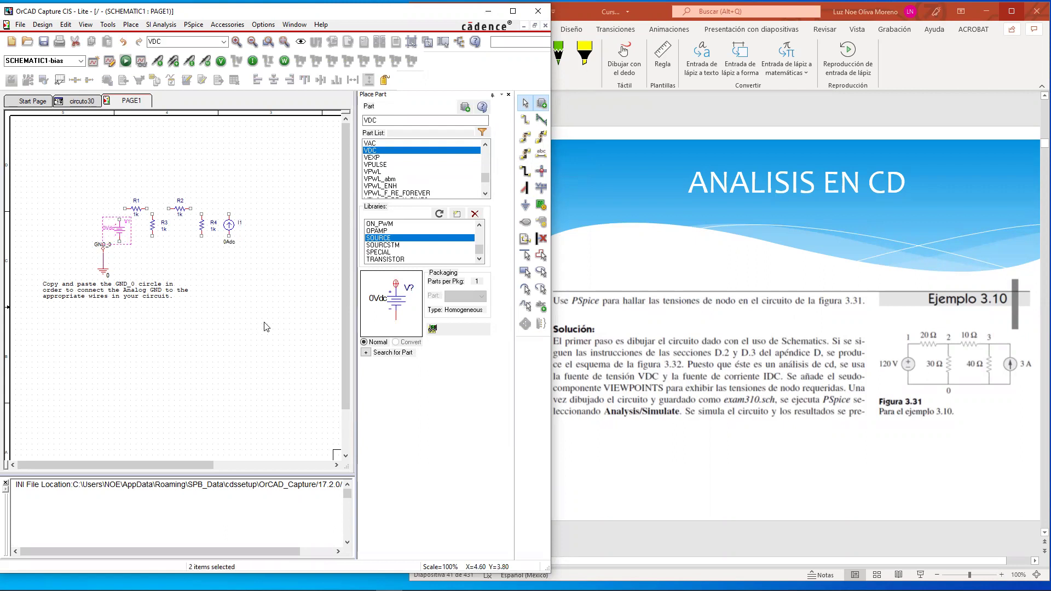
click(91, 204)
Wire the positive terminal of V1 to the outer end of R1.
click(525, 119)
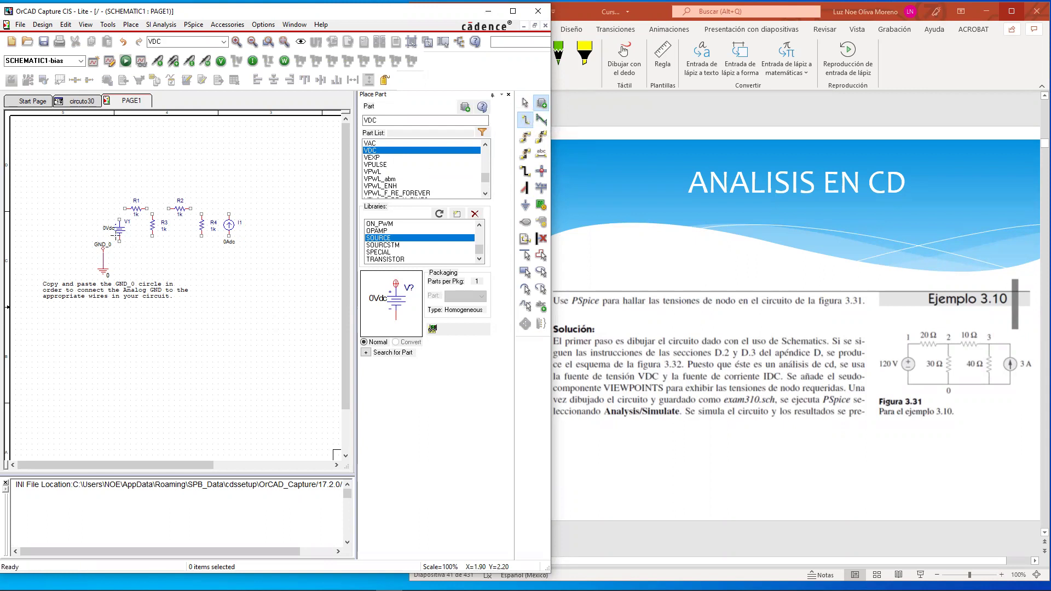
ctrl+scroll(110, 220, up, 1)
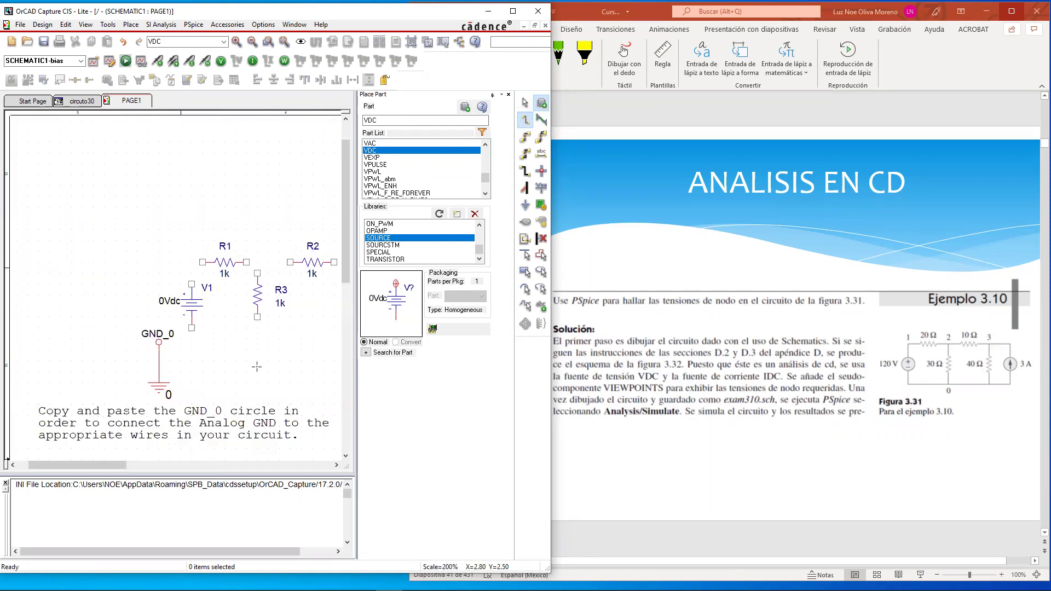
drag(117, 464, 154, 458)
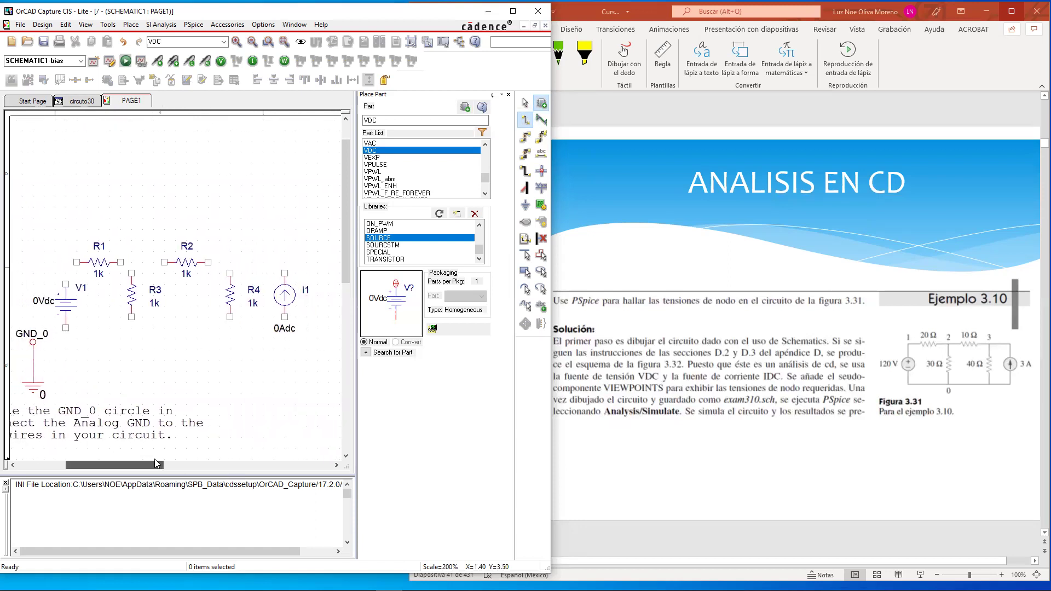
click(65, 284)
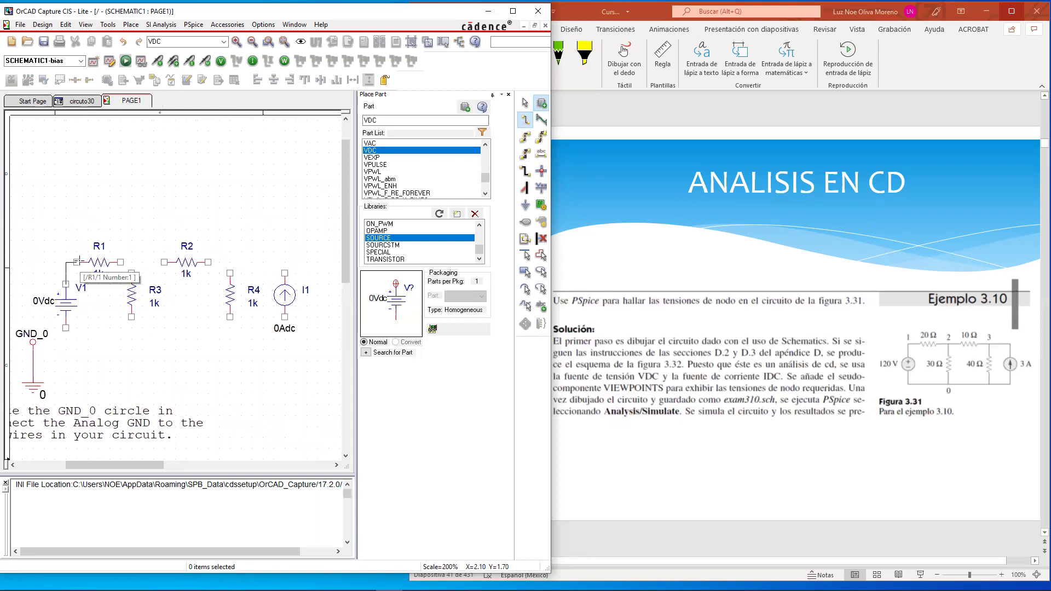
click(76, 261)
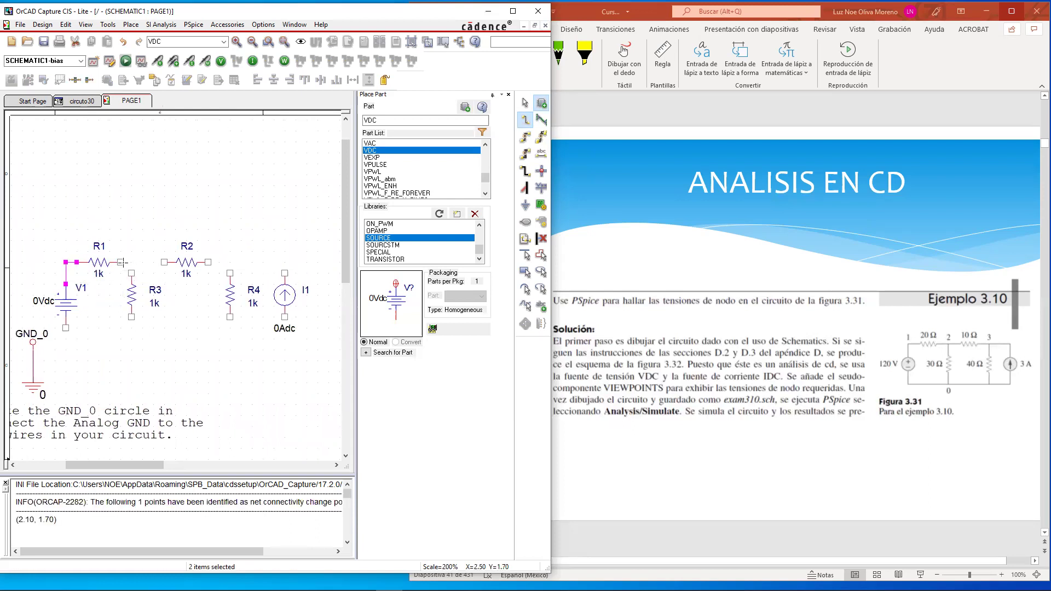
Wire the inner end of R1 to the upper end of R3 and join R2 to that same node.
click(120, 262)
click(131, 272)
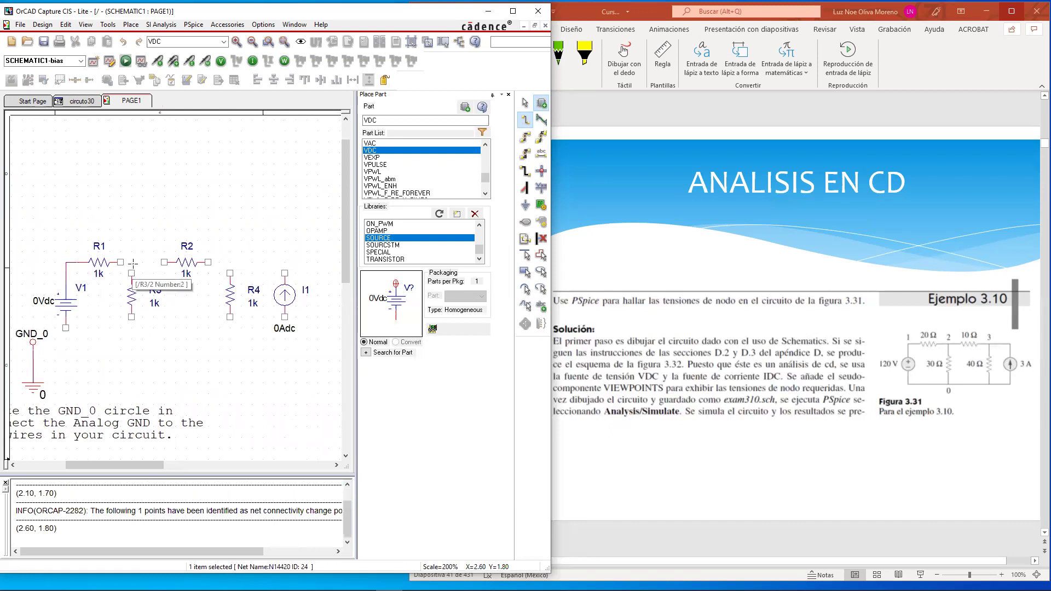
click(164, 261)
click(127, 258)
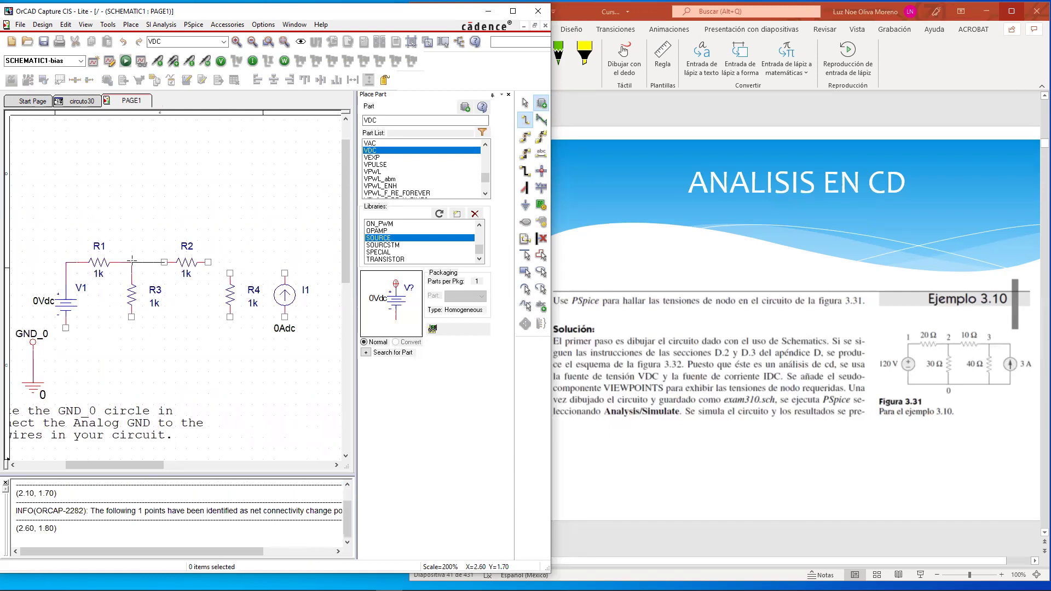
click(131, 261)
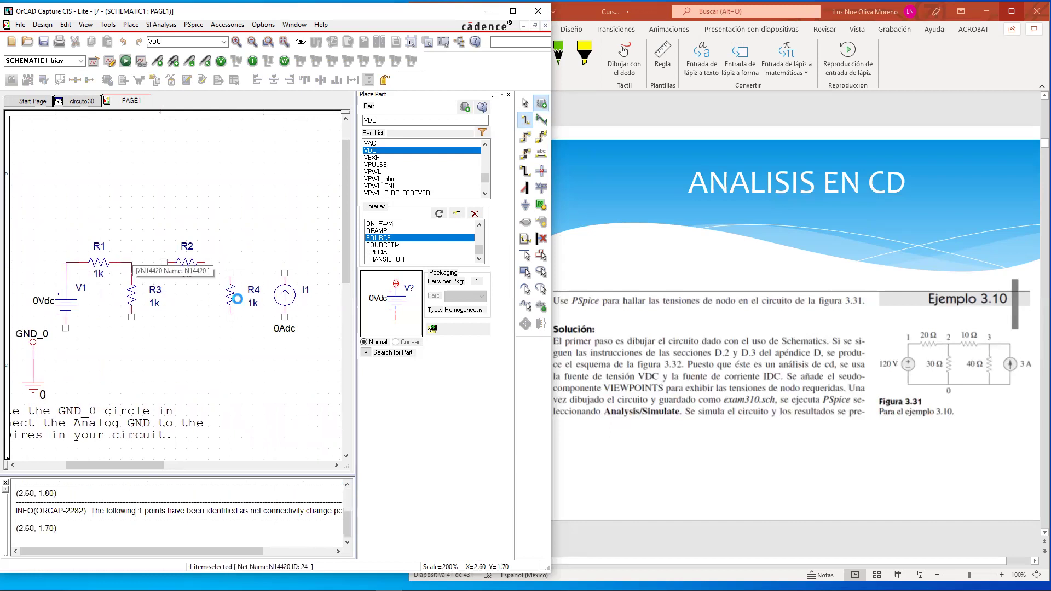
Wire the free end of R2 to the upper end of R4 and extend that node to the upper terminal of I1.
click(208, 262)
click(230, 272)
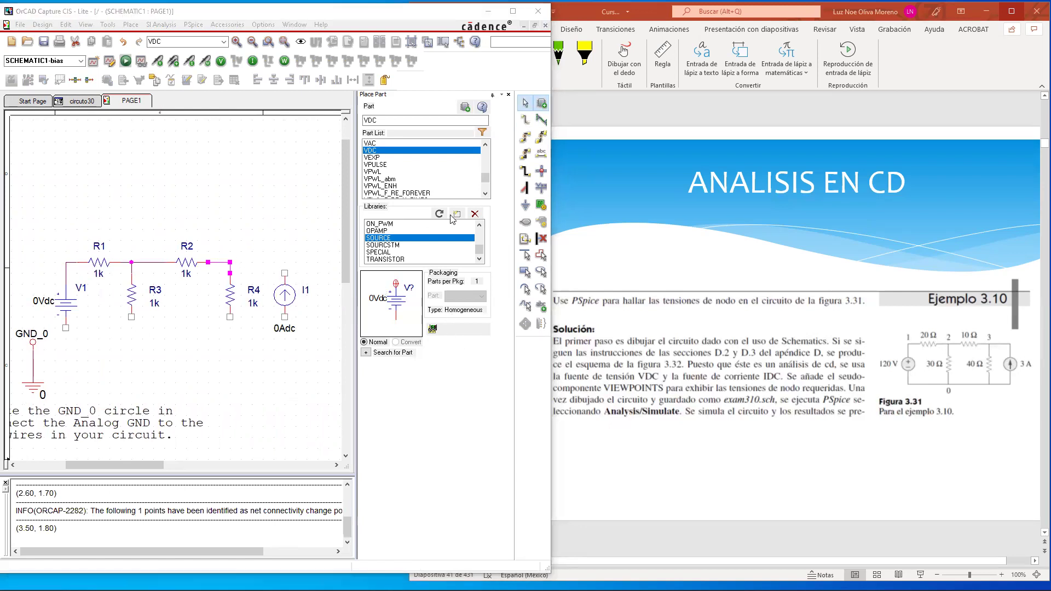
click(525, 119)
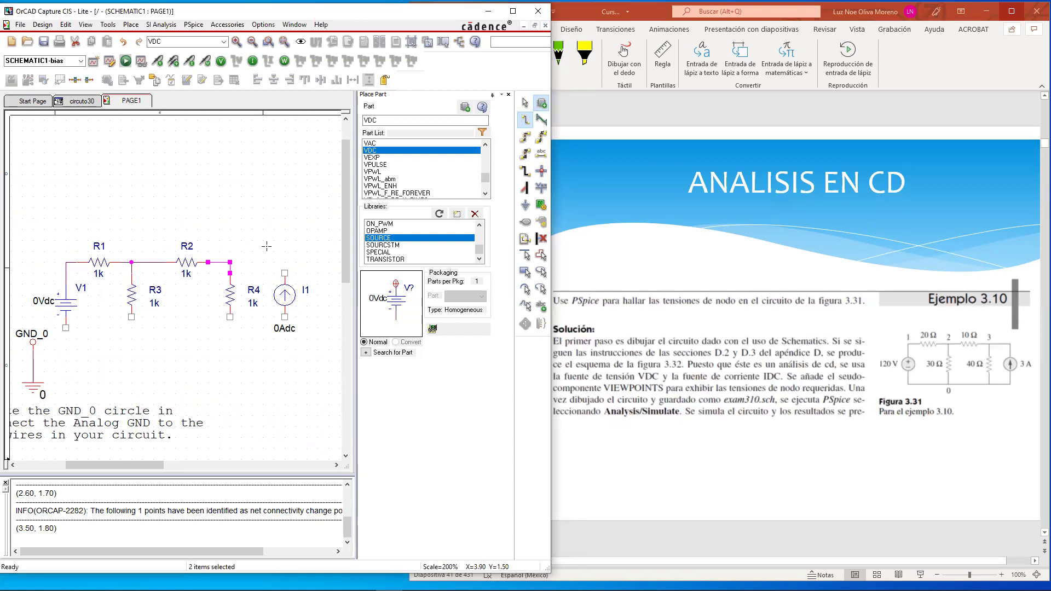
click(230, 263)
click(285, 268)
click(284, 272)
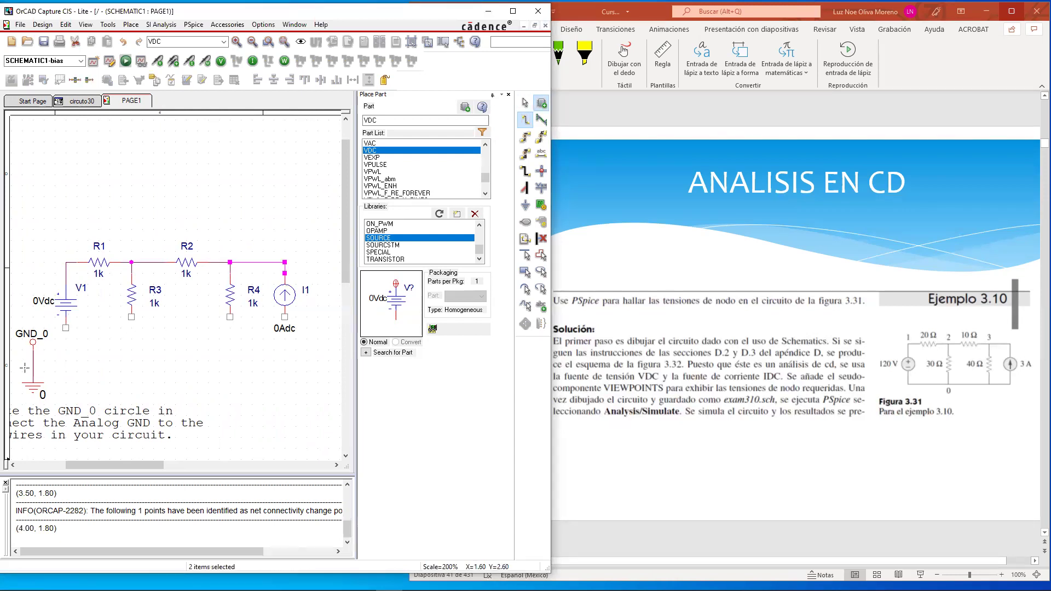
Wire the lower ends of V1, I1, R4 and R3 together through a common return line below the components.
click(66, 328)
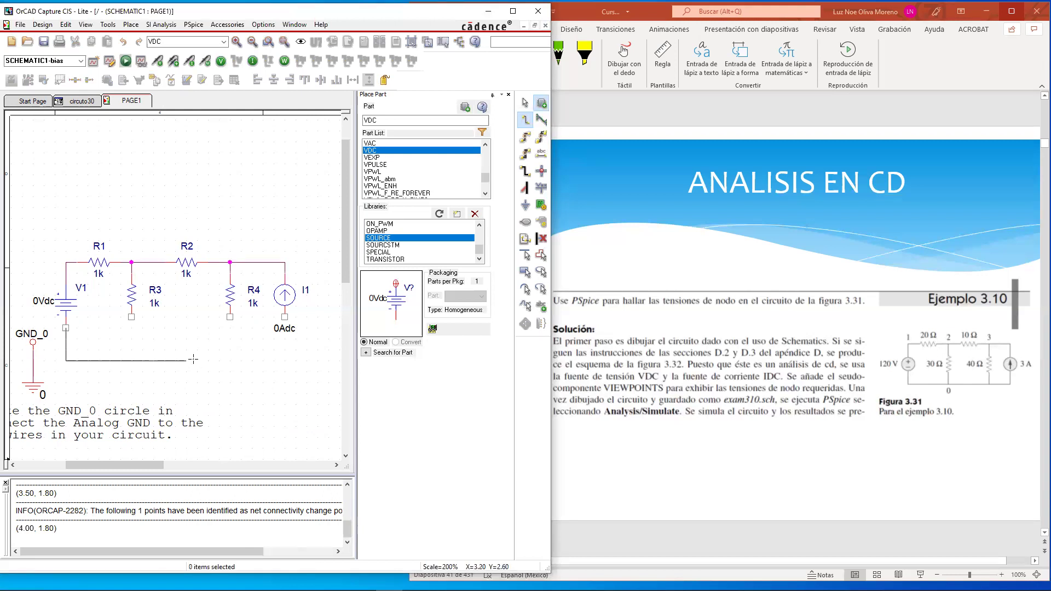
click(281, 316)
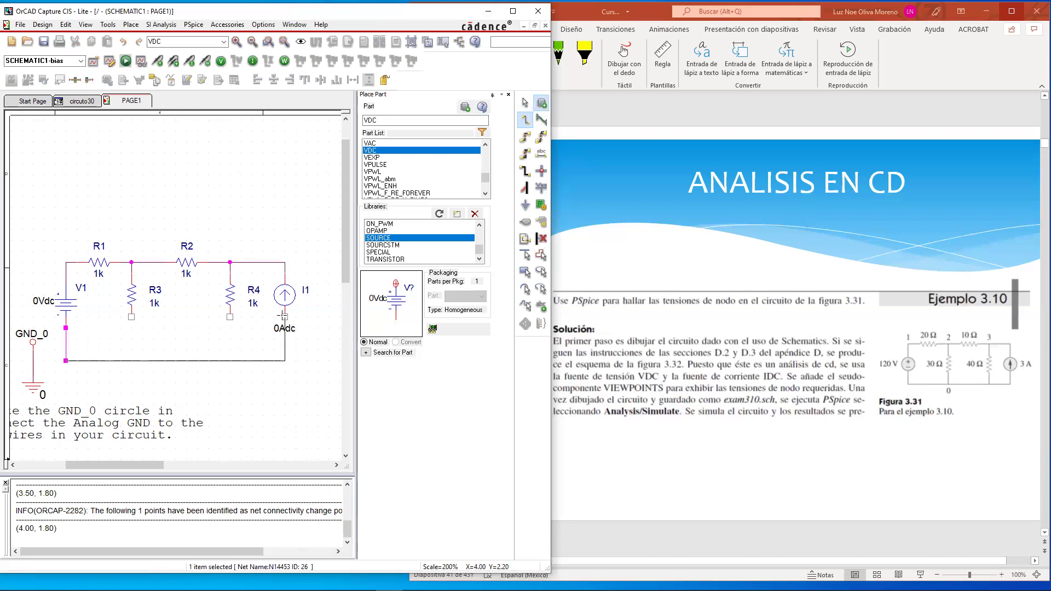
click(283, 316)
click(230, 360)
click(230, 317)
click(131, 316)
click(132, 360)
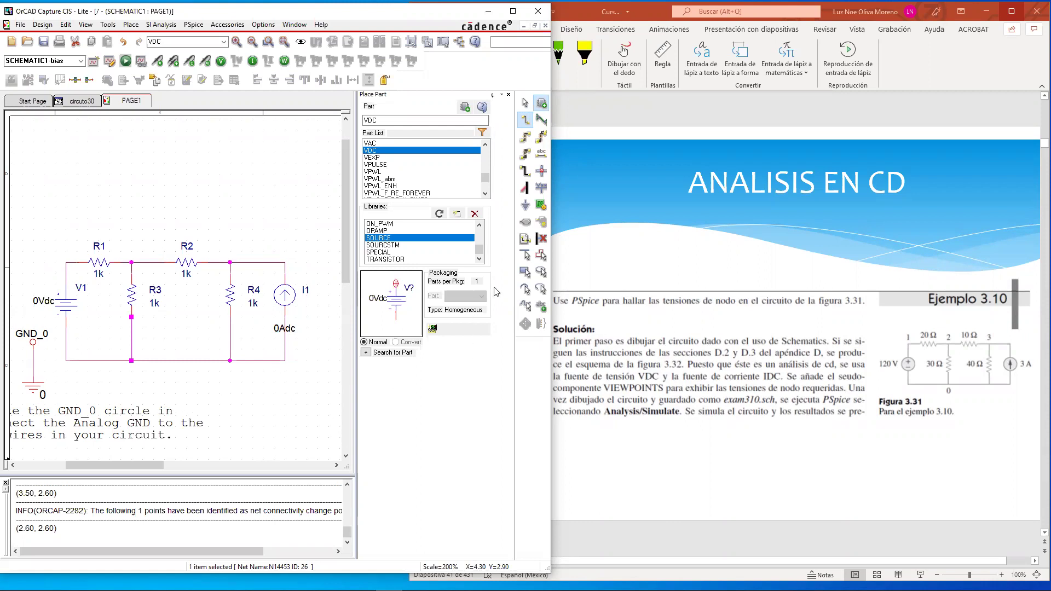
click(524, 204)
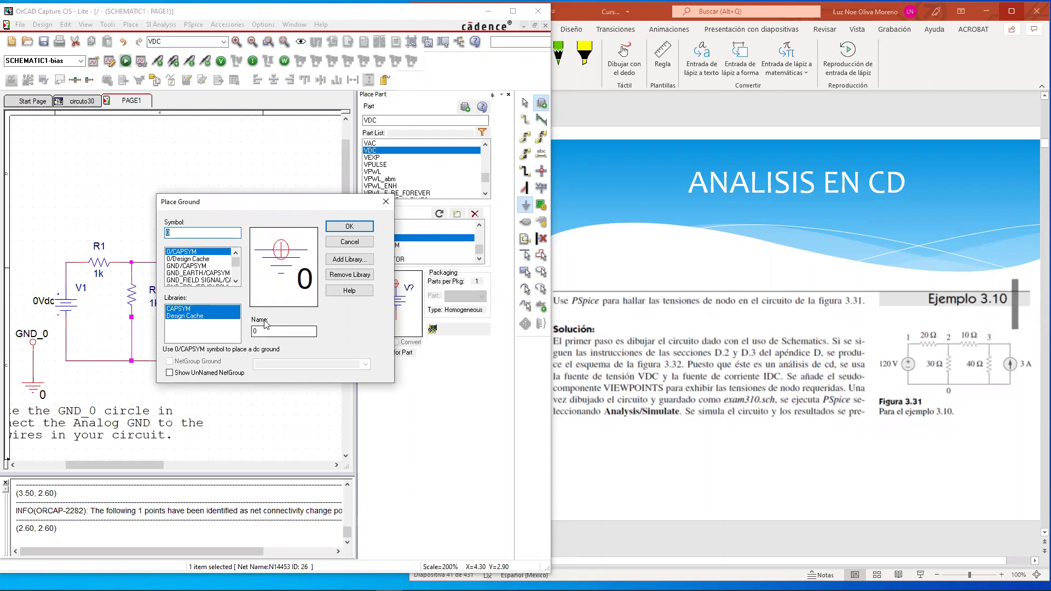
click(351, 226)
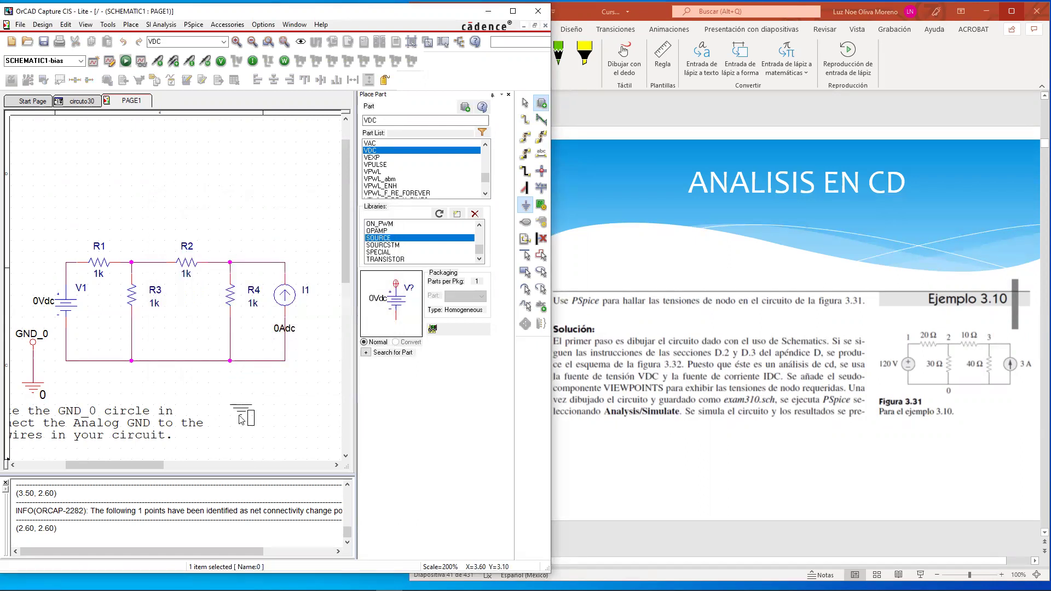
key(Escape)
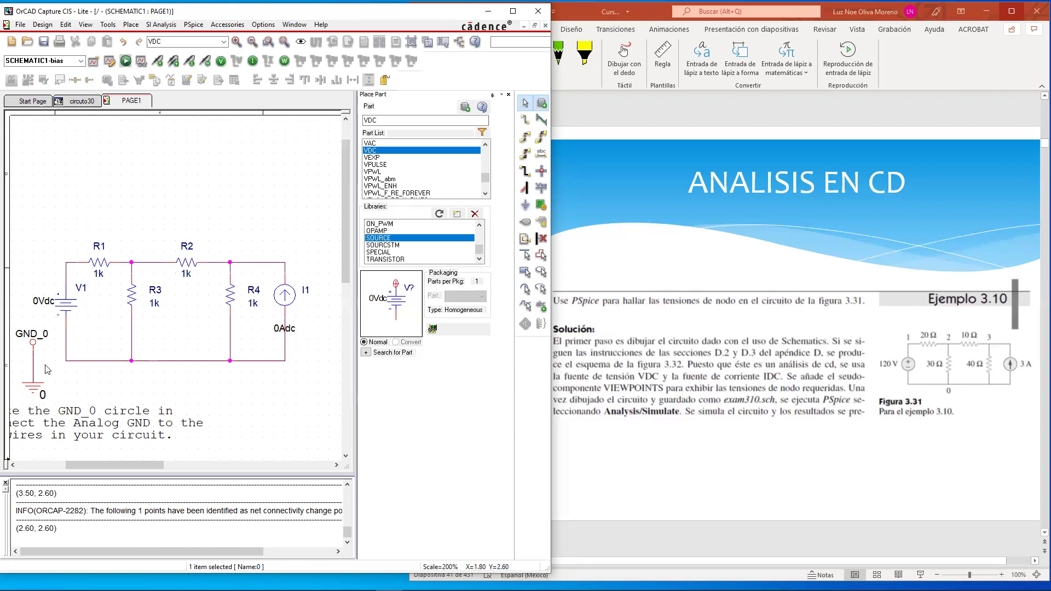
click(526, 120)
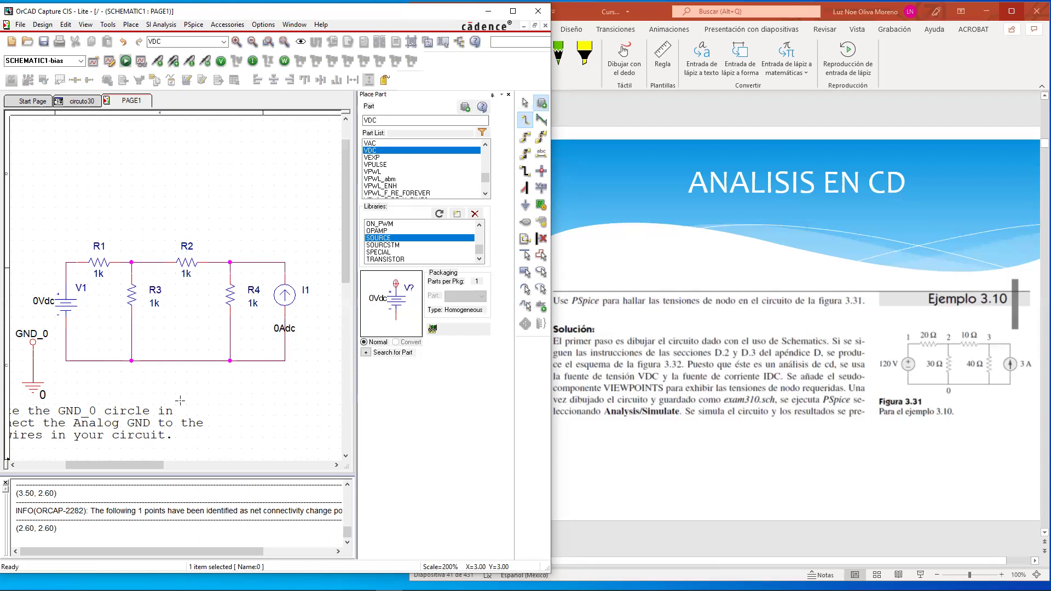
key(Escape)
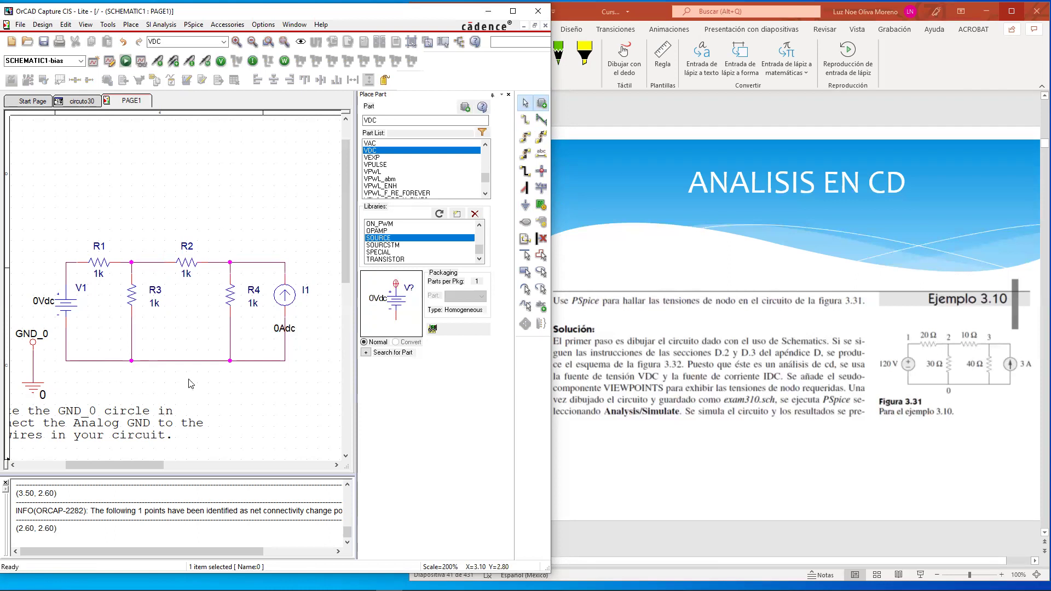
right_click(181, 366)
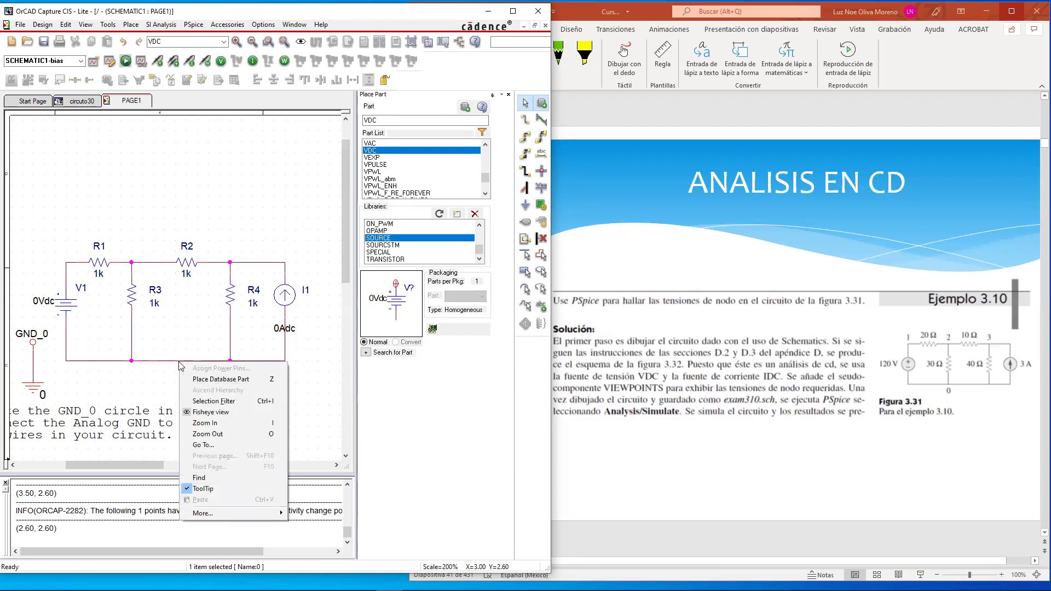
click(178, 363)
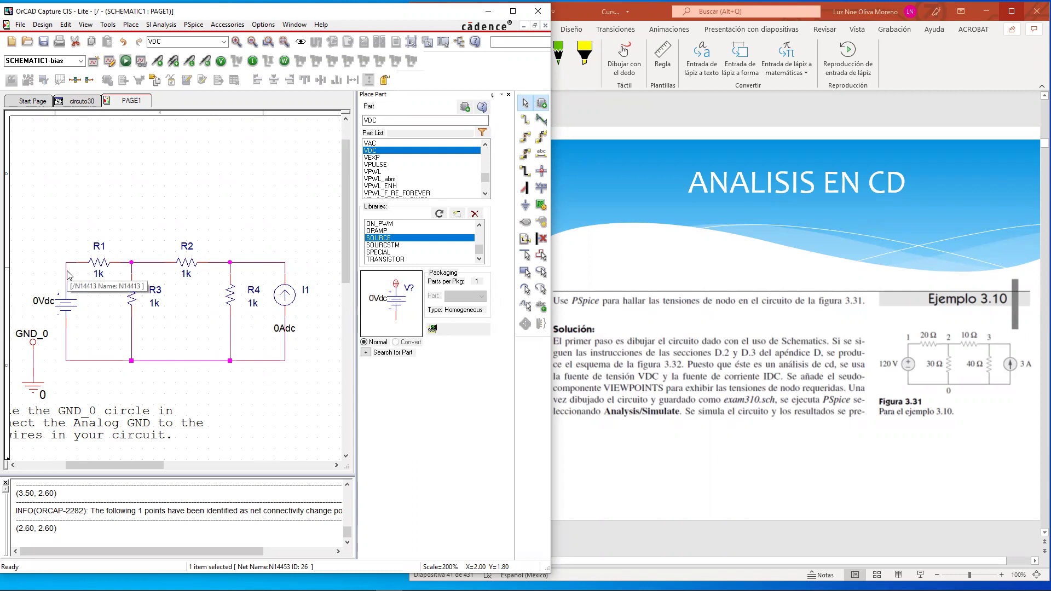
click(179, 379)
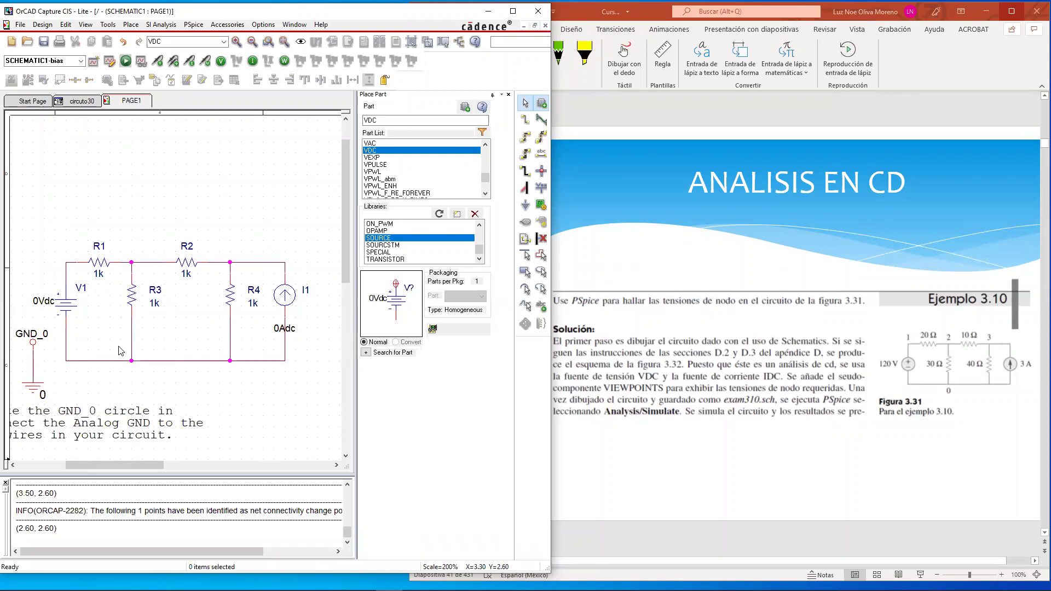
Wire the existing GND_0 ground symbol to the circuit's common return line between R3 and R4, and end wiring.
click(526, 120)
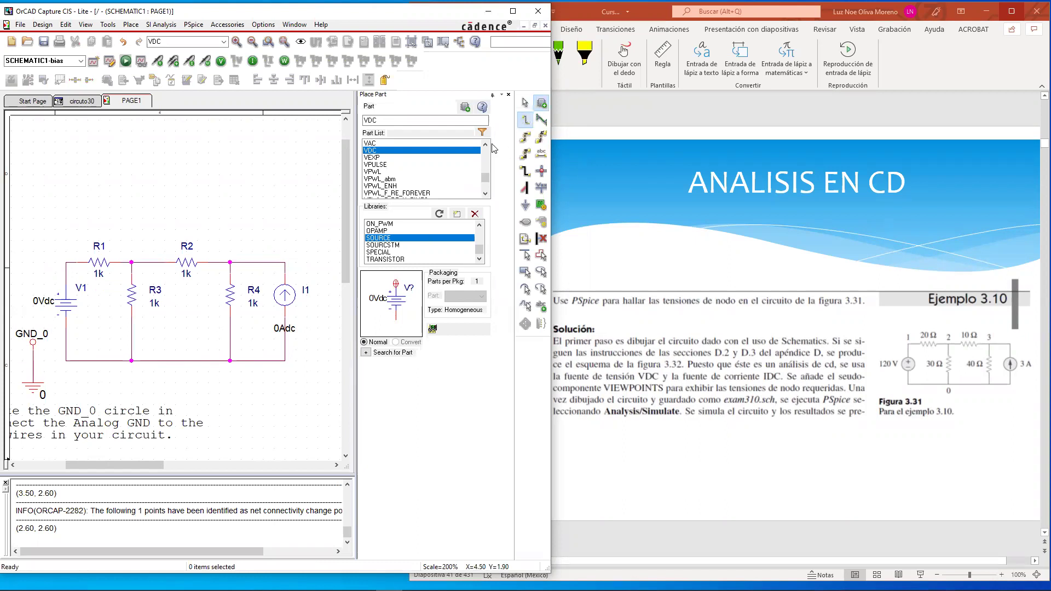
click(33, 372)
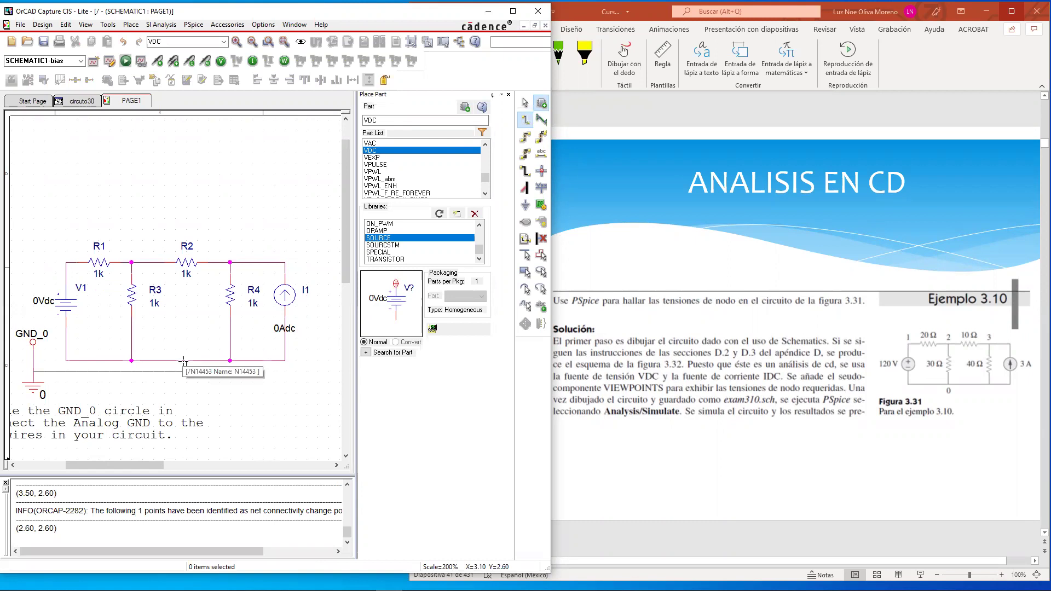
click(185, 361)
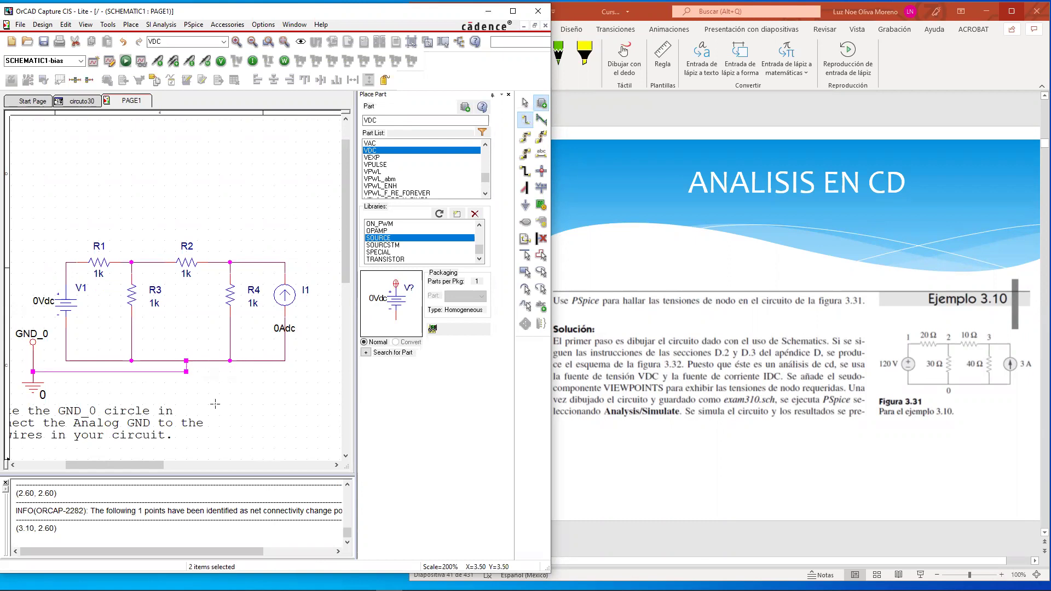
key(Escape)
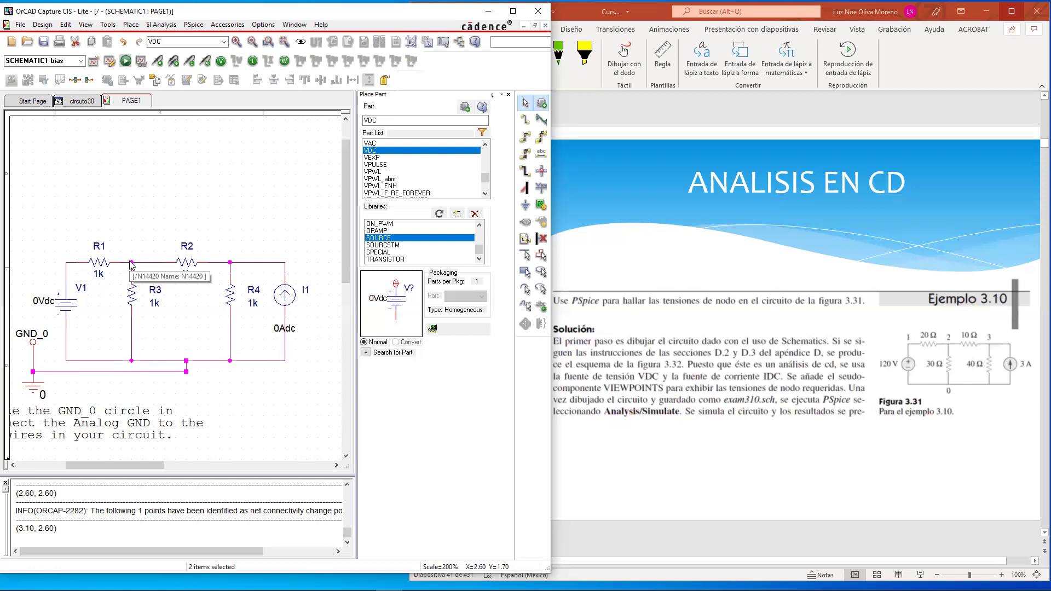
Open the properties of the wire connecting V1 to R1.
right_click(66, 270)
click(69, 244)
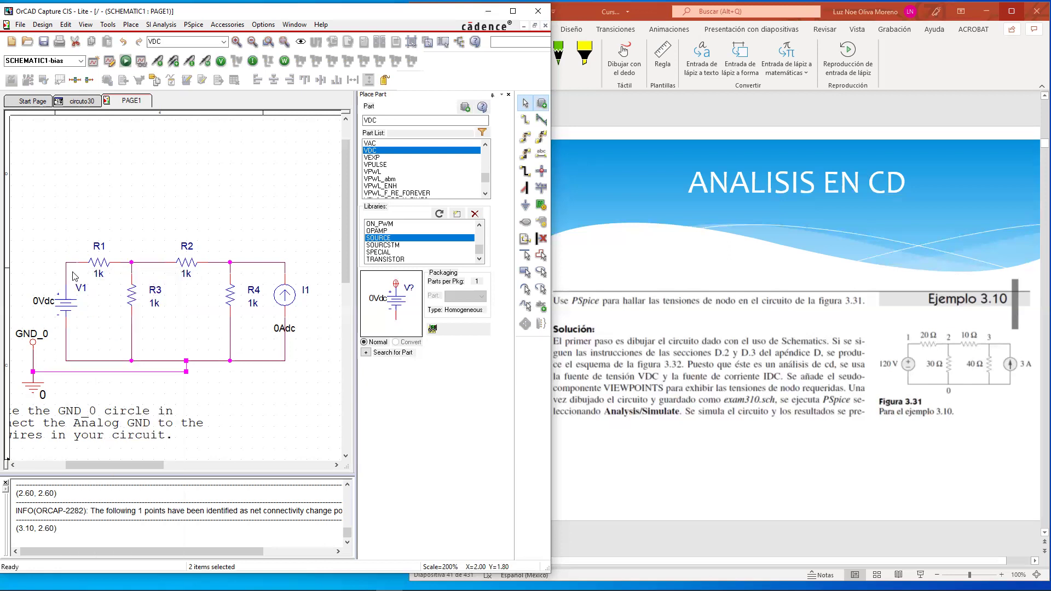
right_click(67, 273)
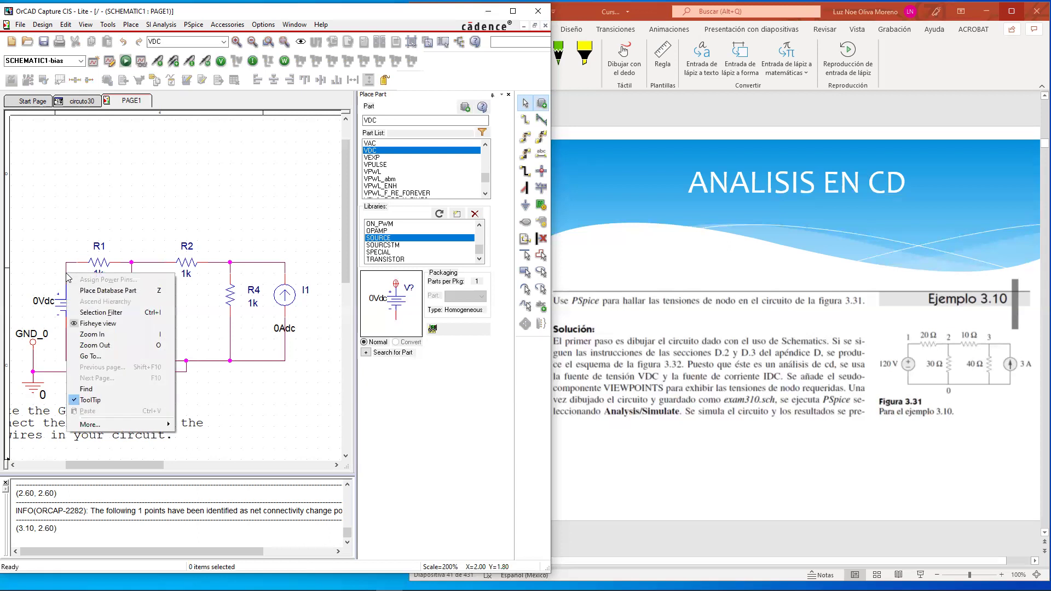
click(67, 272)
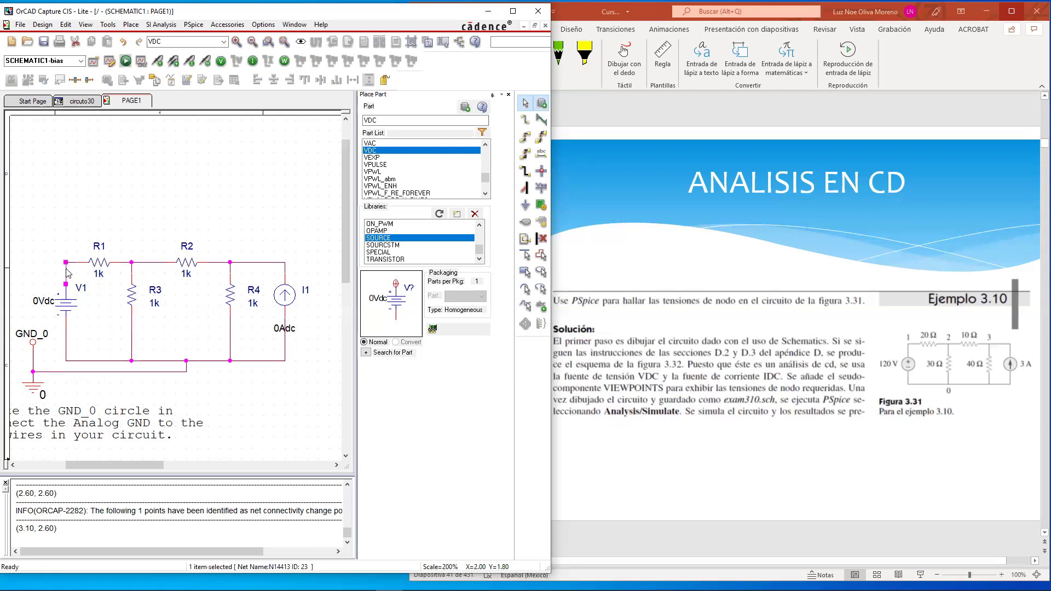
right_click(66, 273)
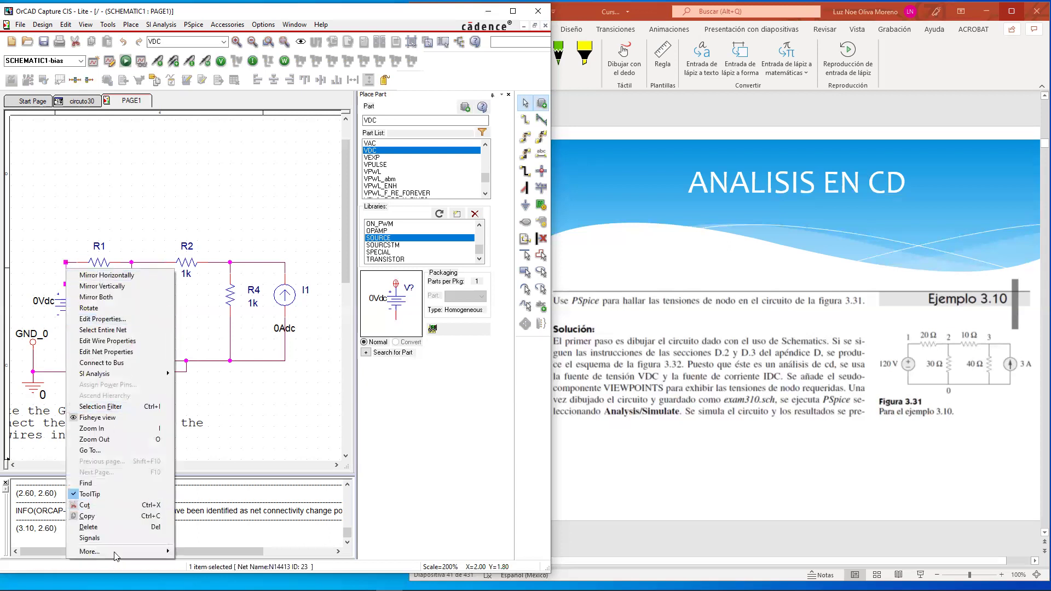
click(130, 321)
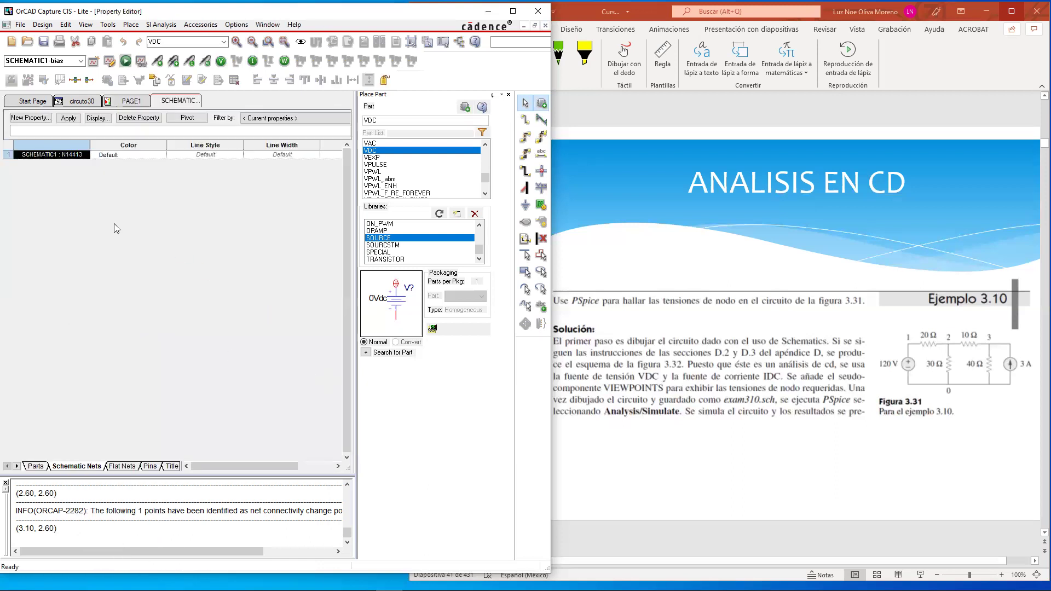
Set the Name of the net between V1 and R1 to 4.
drag(228, 466, 263, 466)
click(279, 155)
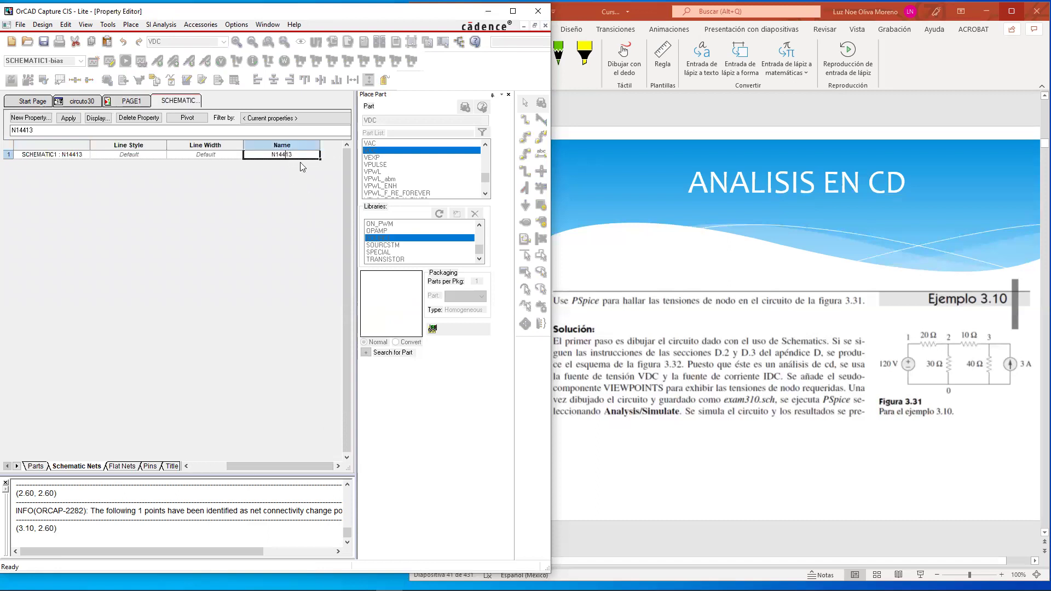
drag(227, 141, 223, 142)
text(4)
click(68, 118)
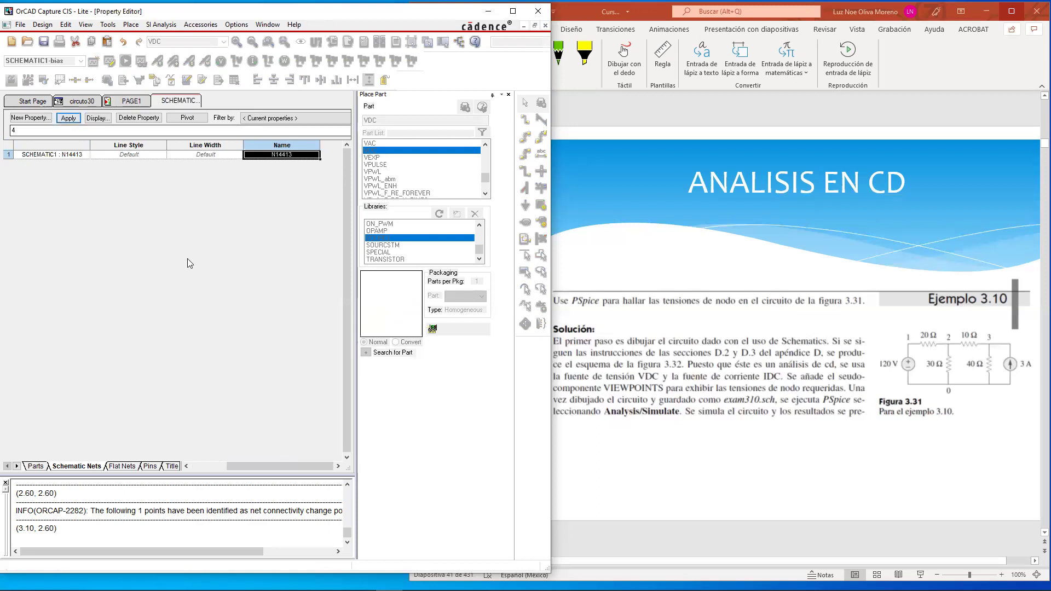
click(279, 155)
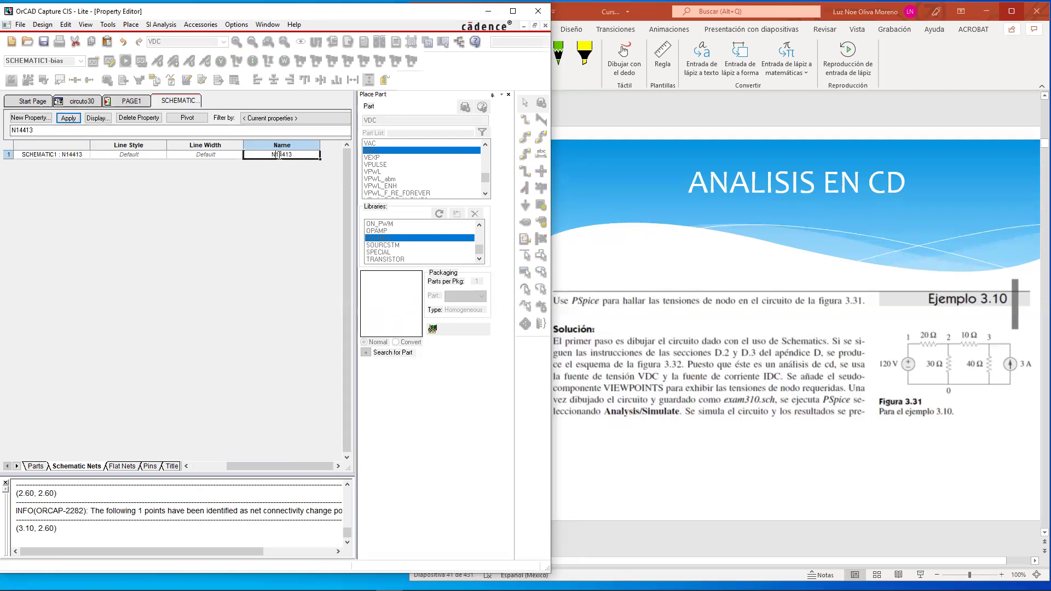
double_click(299, 154)
key(BackSpace)
key(Return)
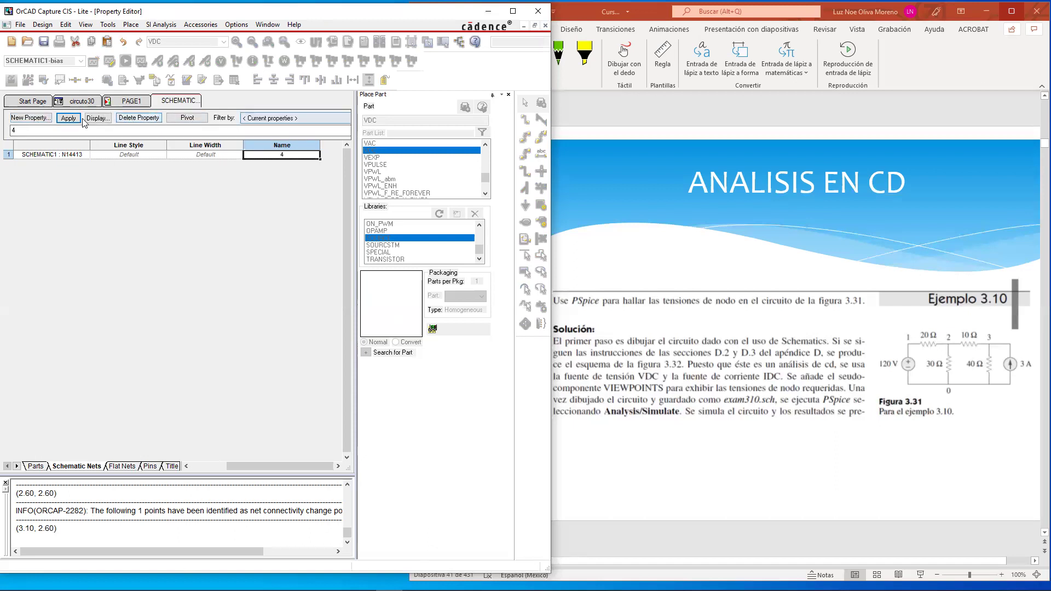
Close the properties of the net between V1 and R1 and return to the schematic page with nothing selected.
click(205, 155)
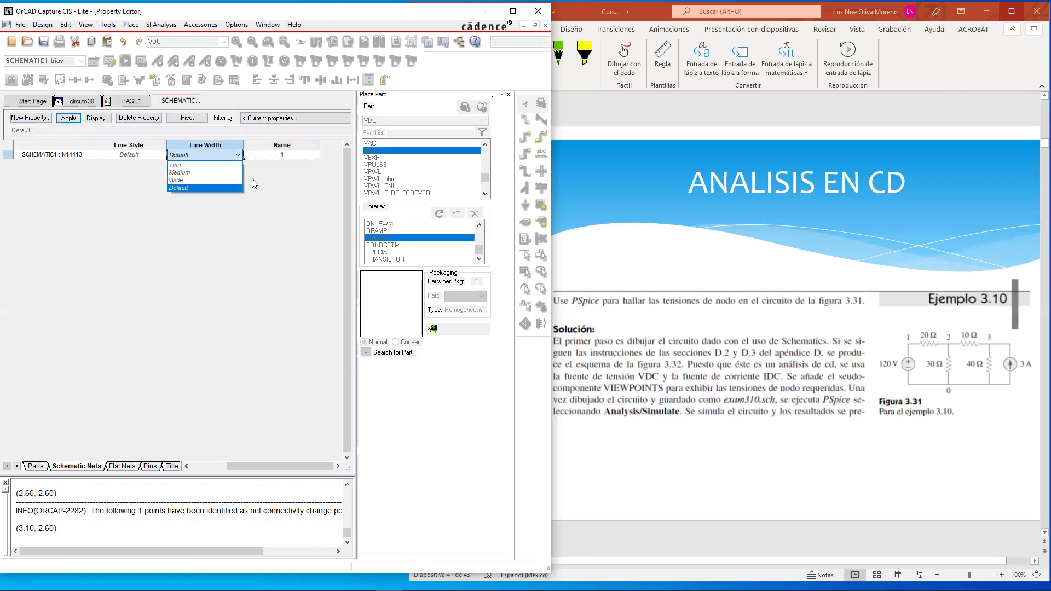
click(279, 150)
click(281, 155)
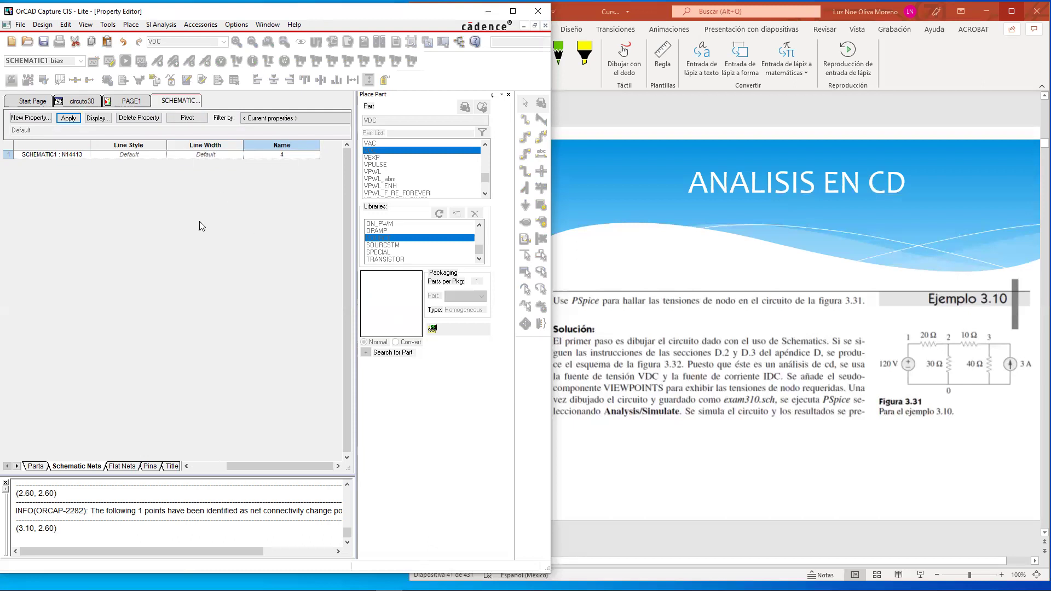
click(60, 155)
click(46, 158)
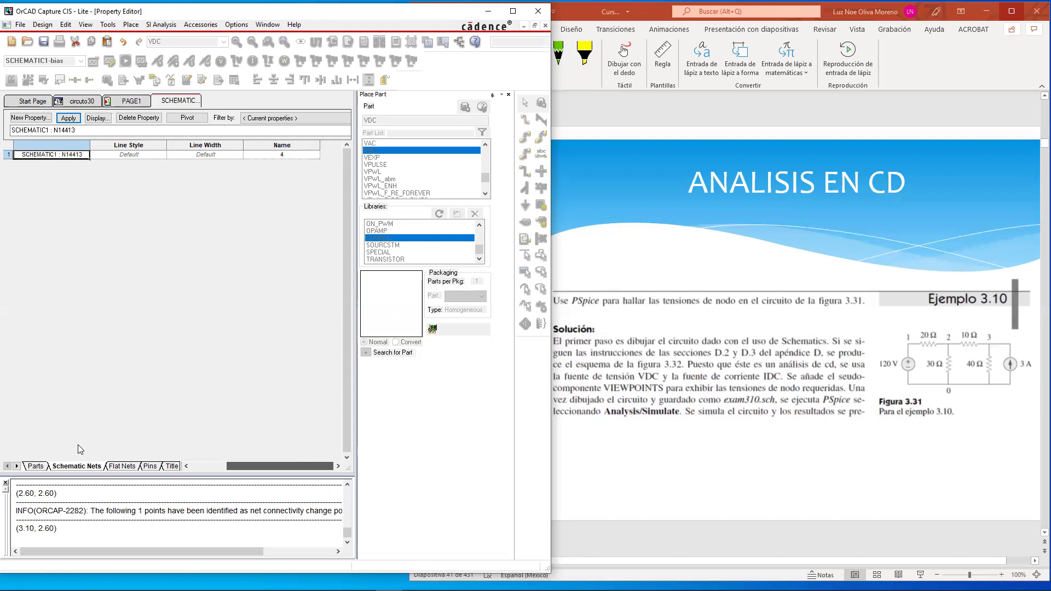
right_click(184, 100)
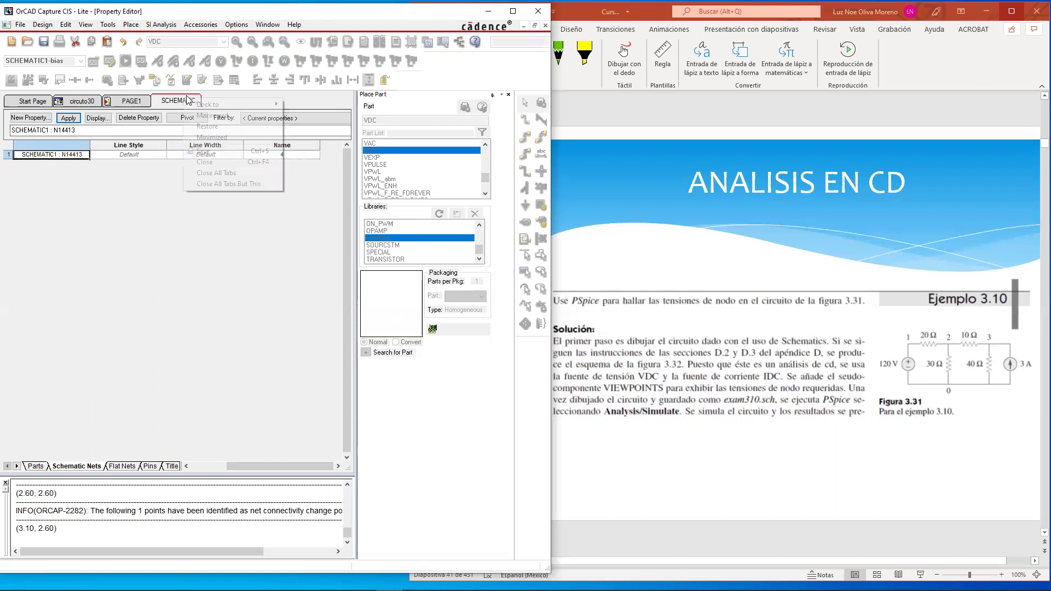
click(219, 162)
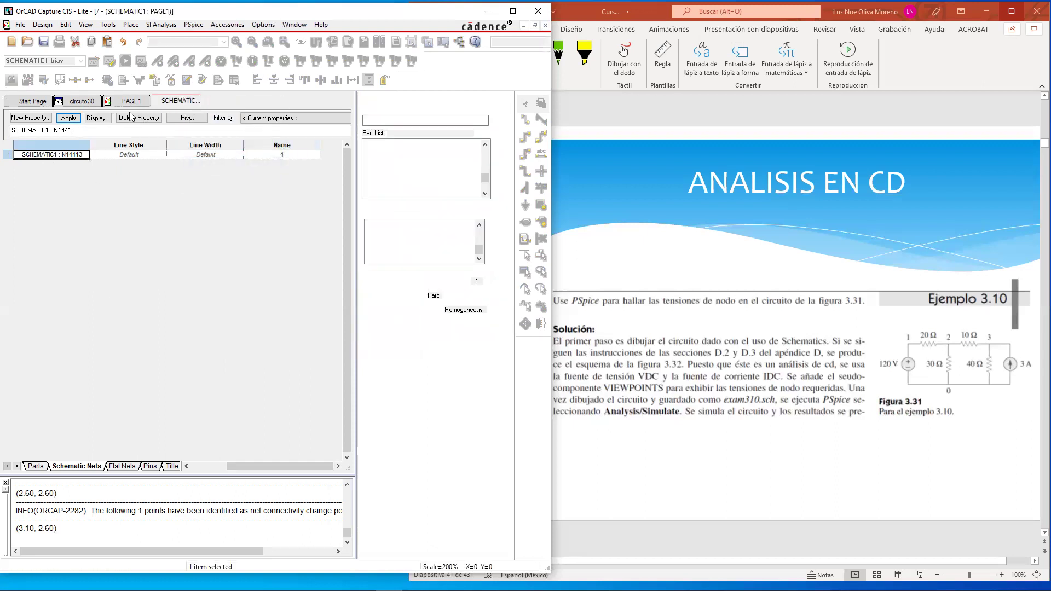
click(81, 268)
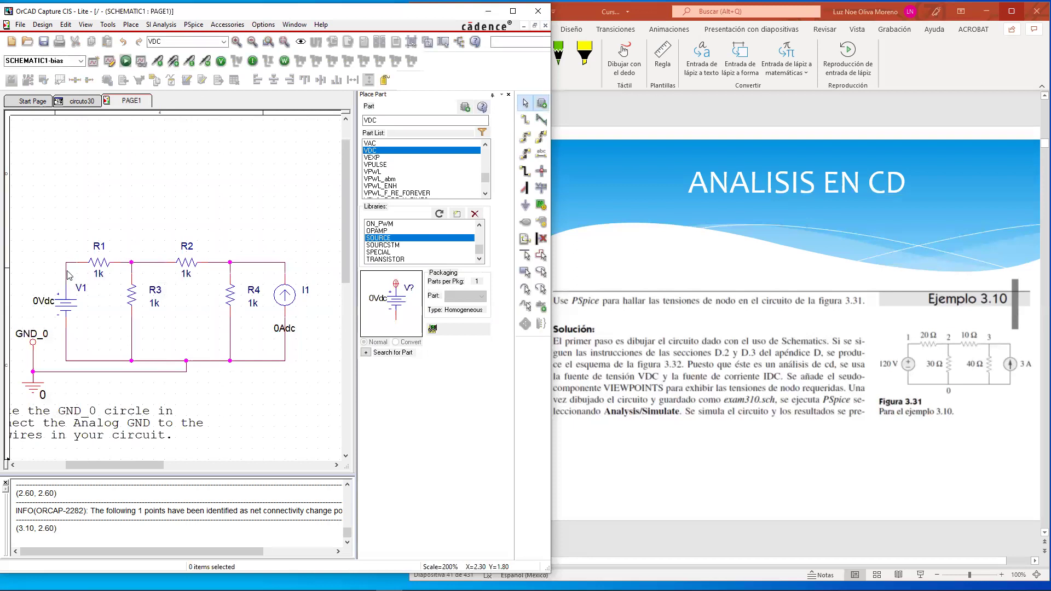
Reopen the properties of the wire between V1 and R1 to check them, and close them again.
click(66, 269)
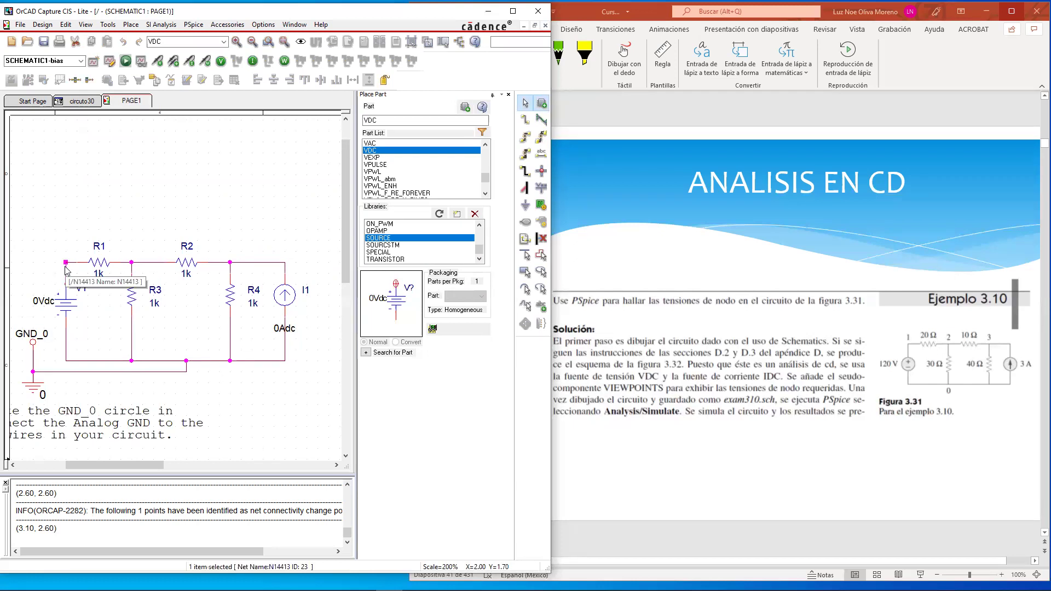
right_click(66, 270)
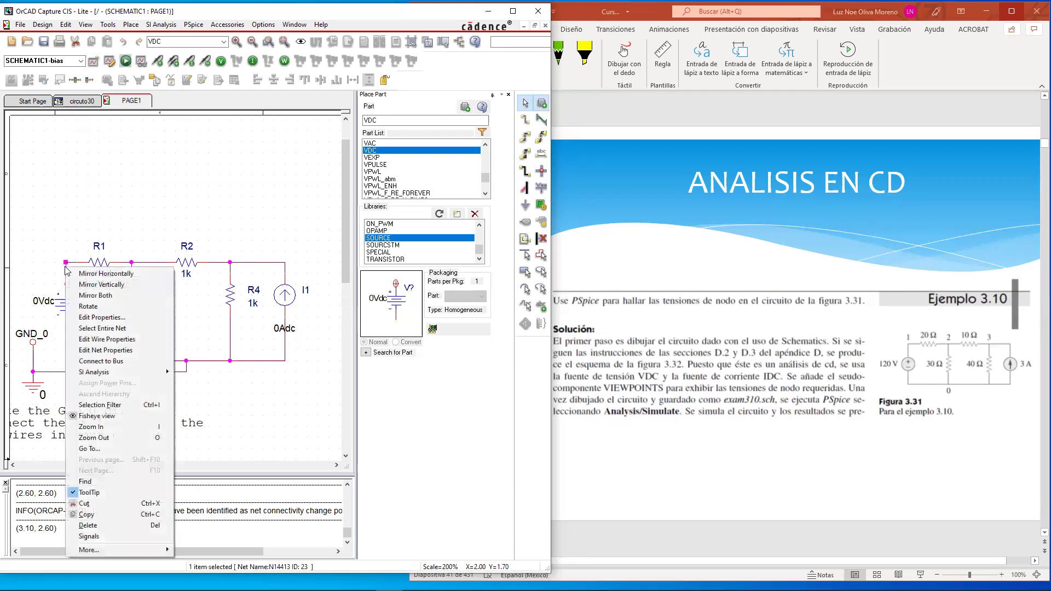
click(129, 318)
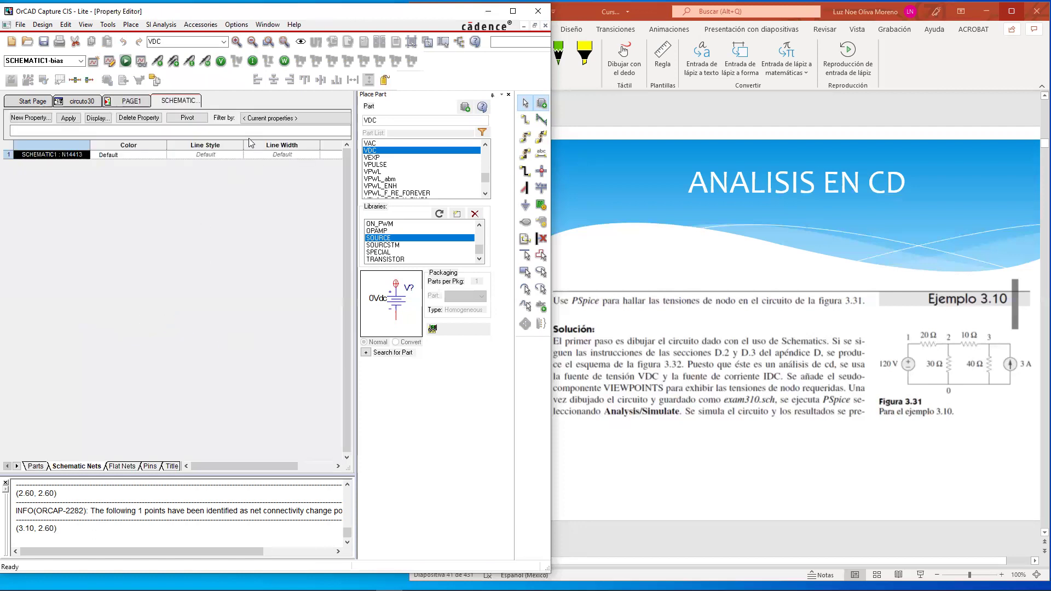
right_click(181, 102)
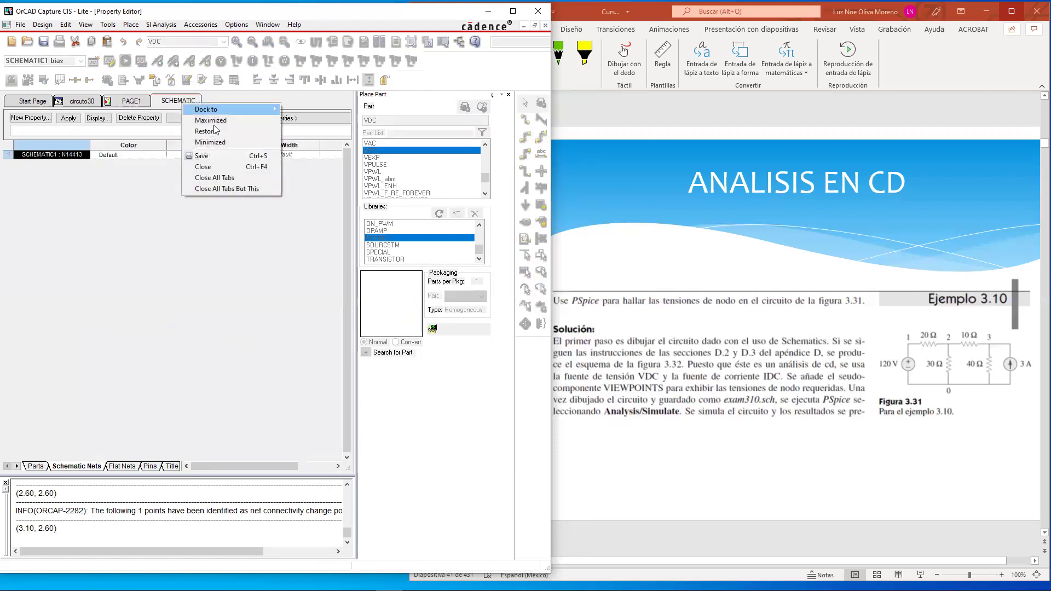
click(217, 168)
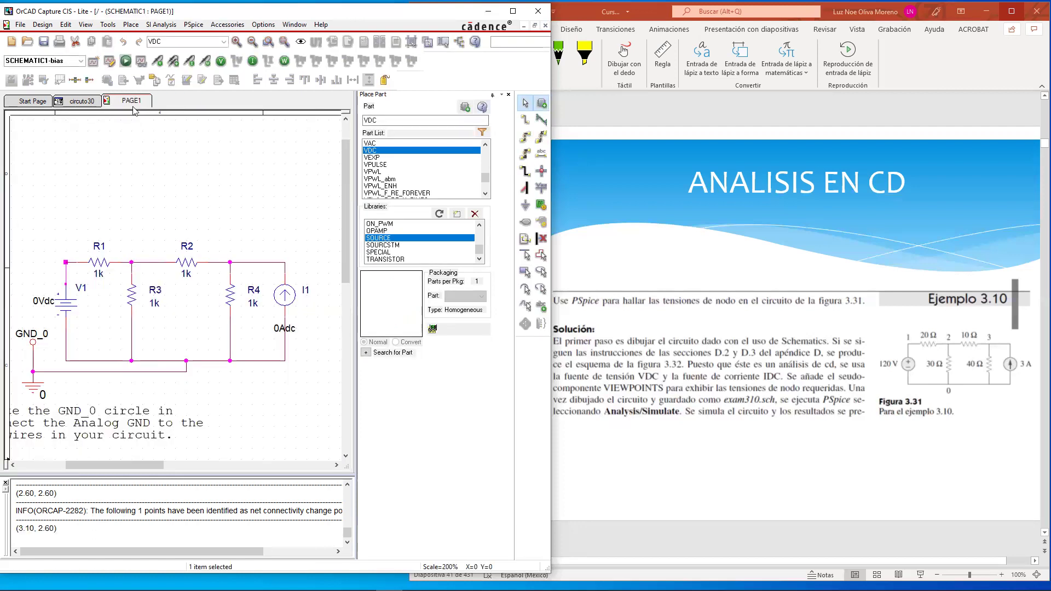
click(76, 233)
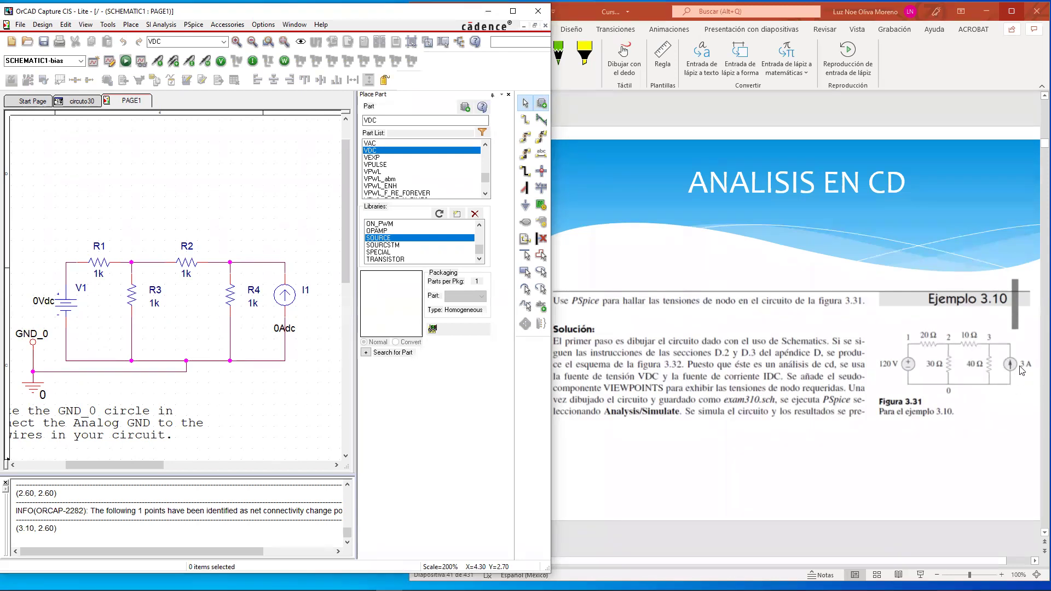
Set the voltage source V1 to 120Vdc and the value of resistor R1 to 20.
double_click(38, 302)
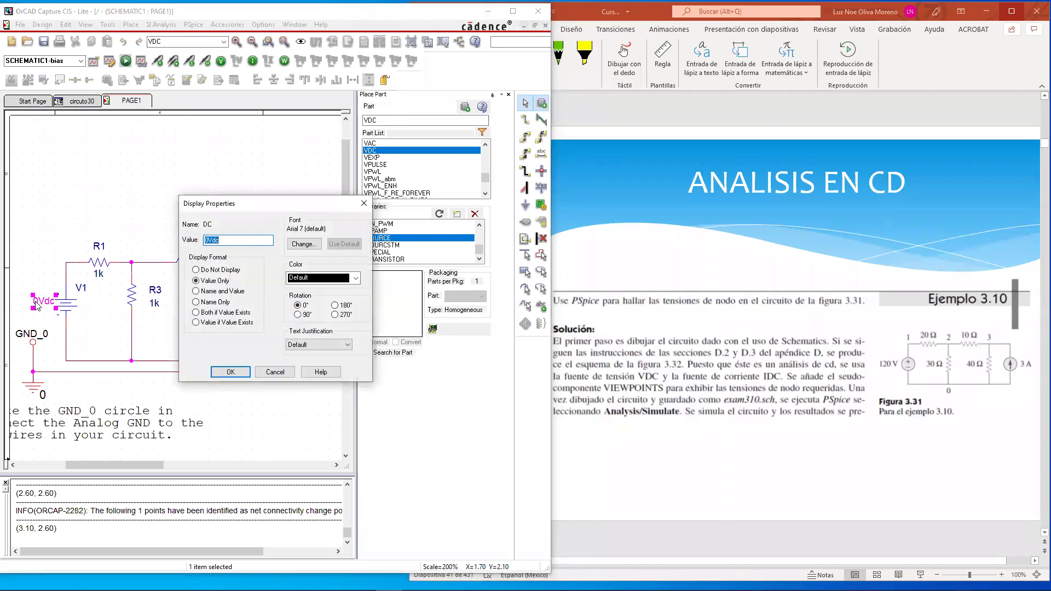
key(Home)
key(Return)
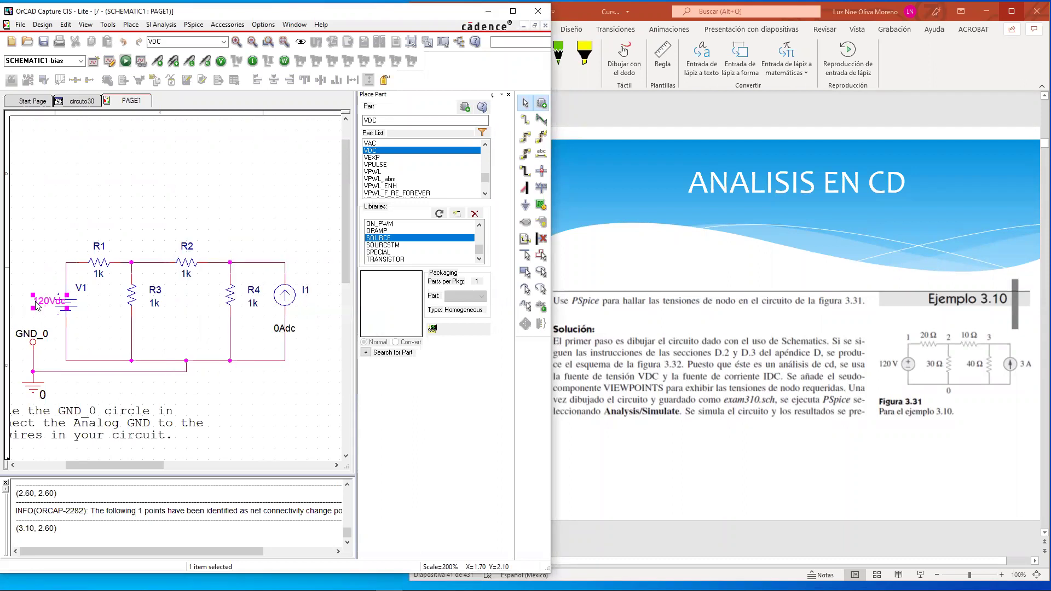
click(98, 277)
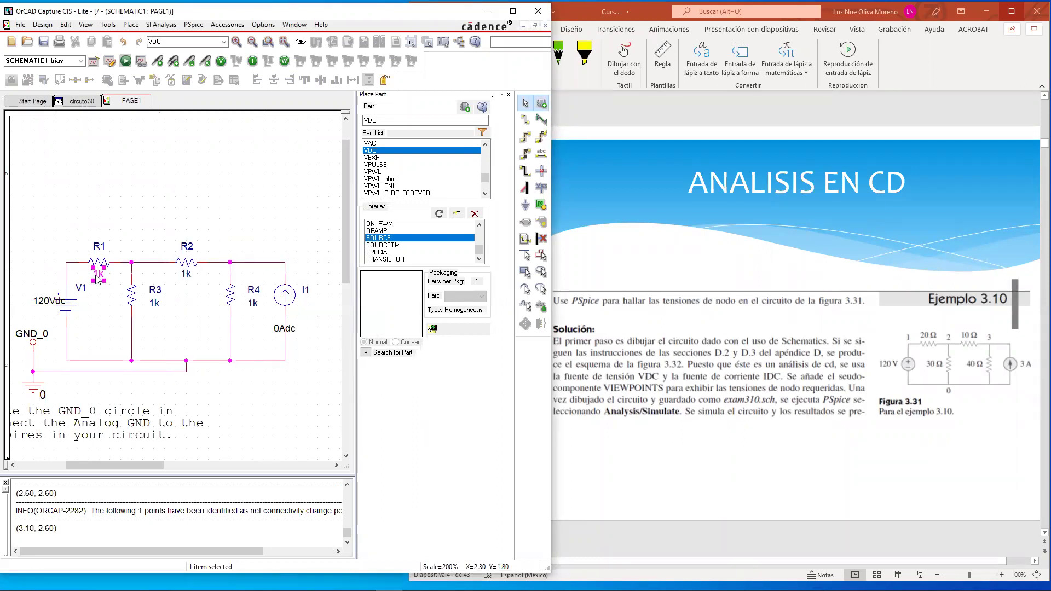
double_click(99, 278)
text(20)
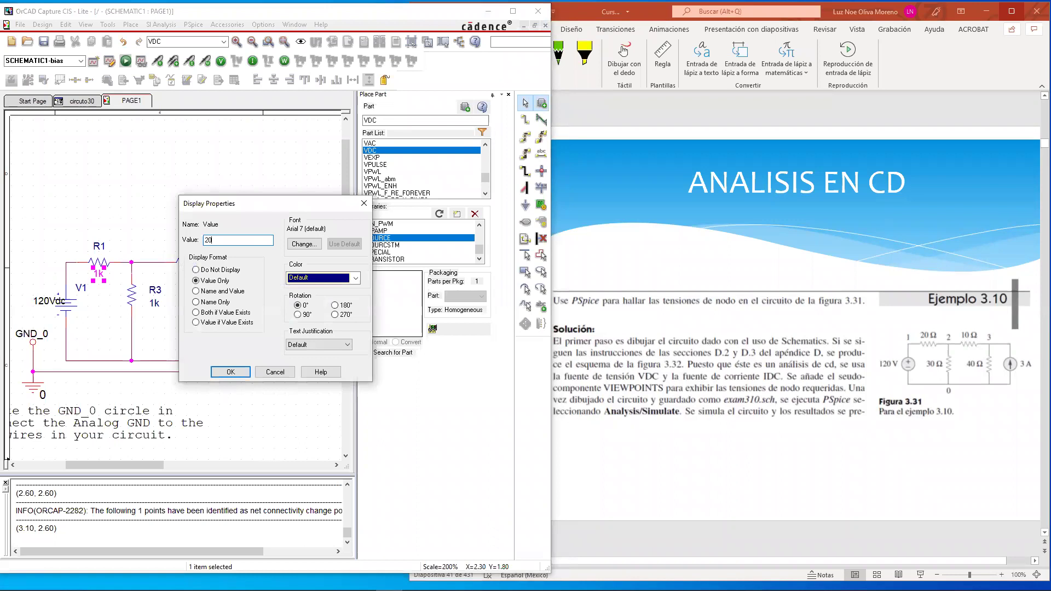
key(Return)
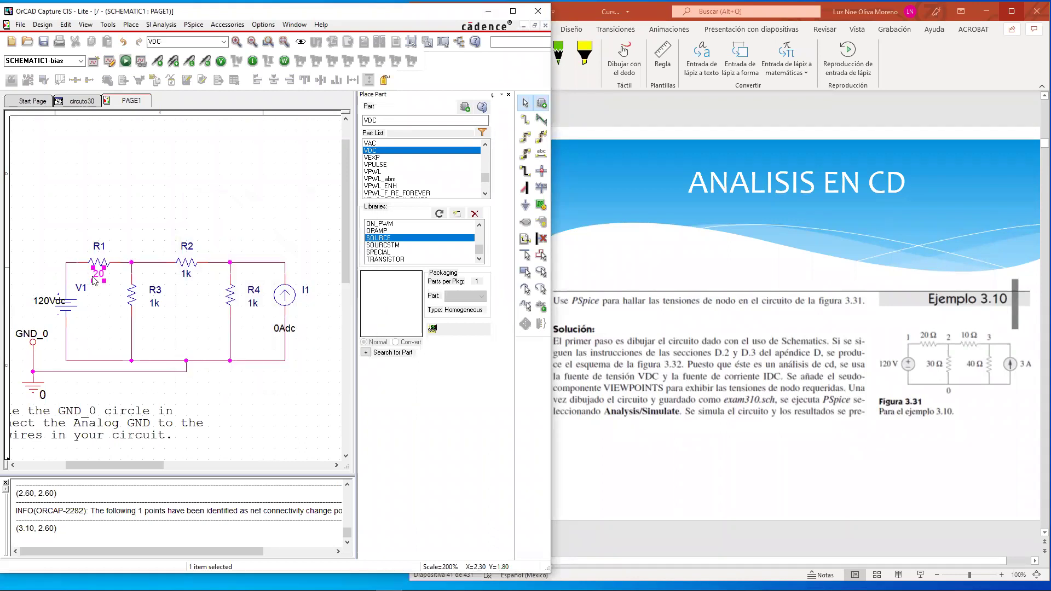
Set the value of resistor R3 to 30 and the value of resistor R2 to 10.
double_click(156, 304)
text(3)
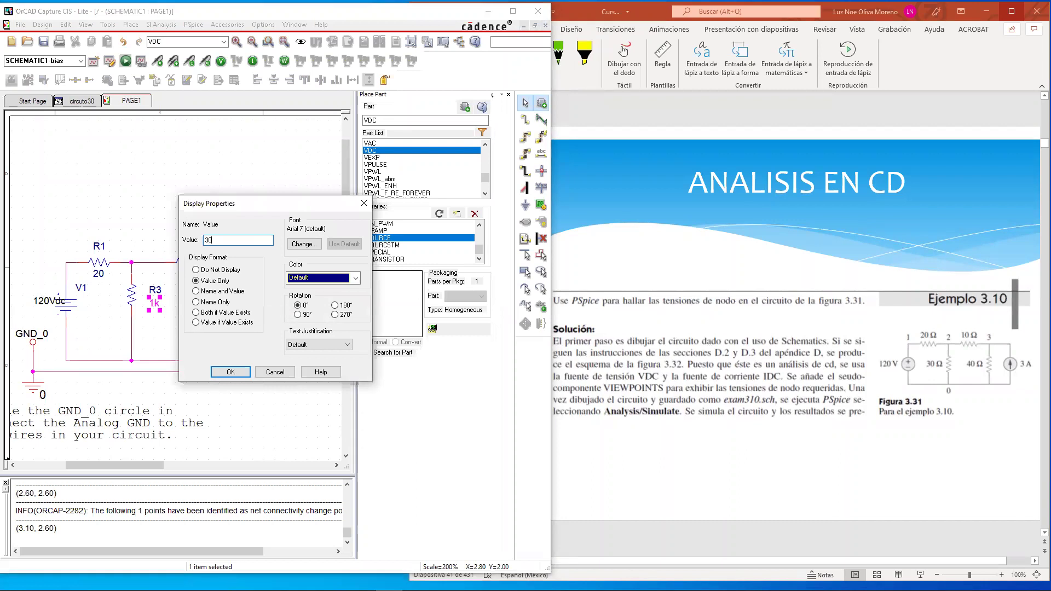
text(0)
key(Return)
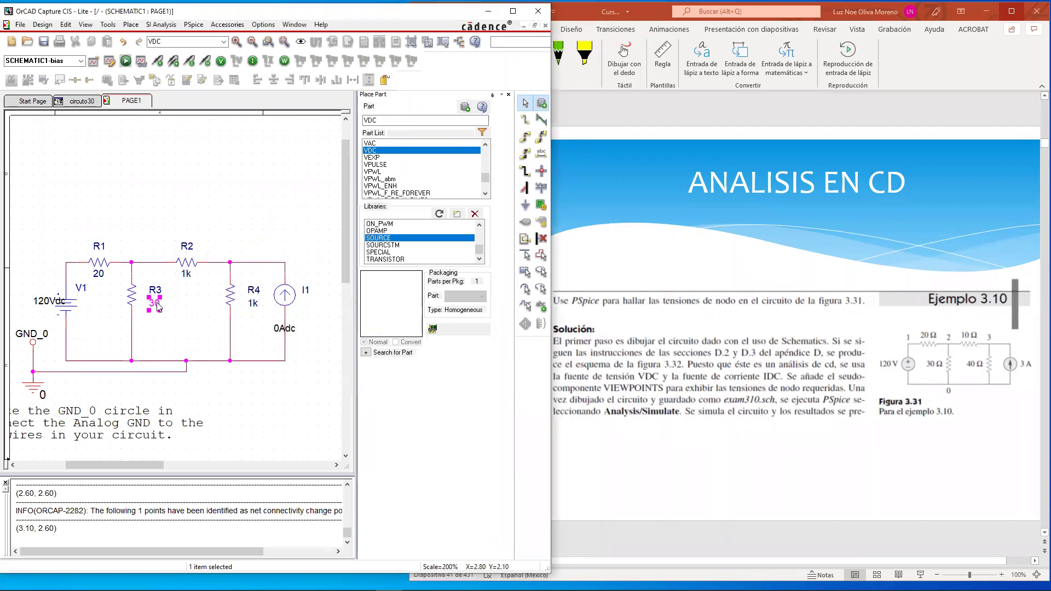
double_click(187, 275)
text(10)
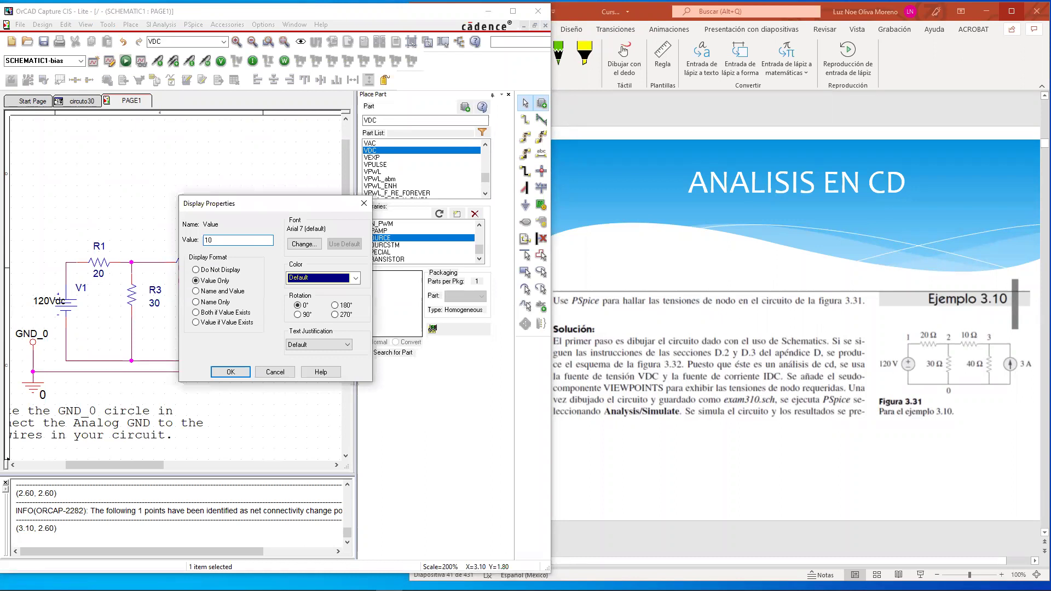
click(231, 372)
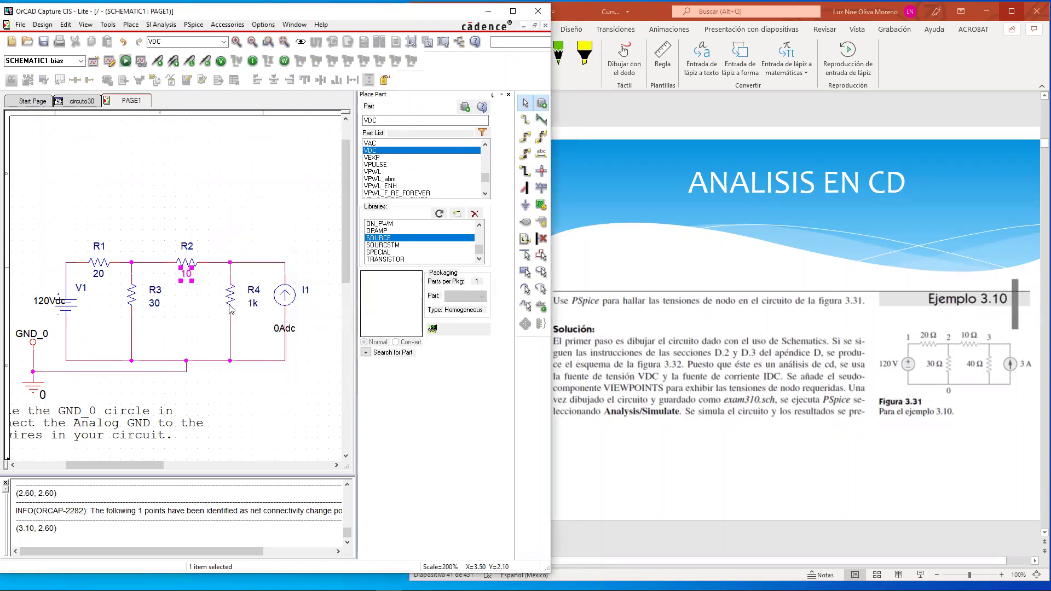
Set the value of resistor R4 to 40 and the DC value of current source I1 to 3.
double_click(252, 304)
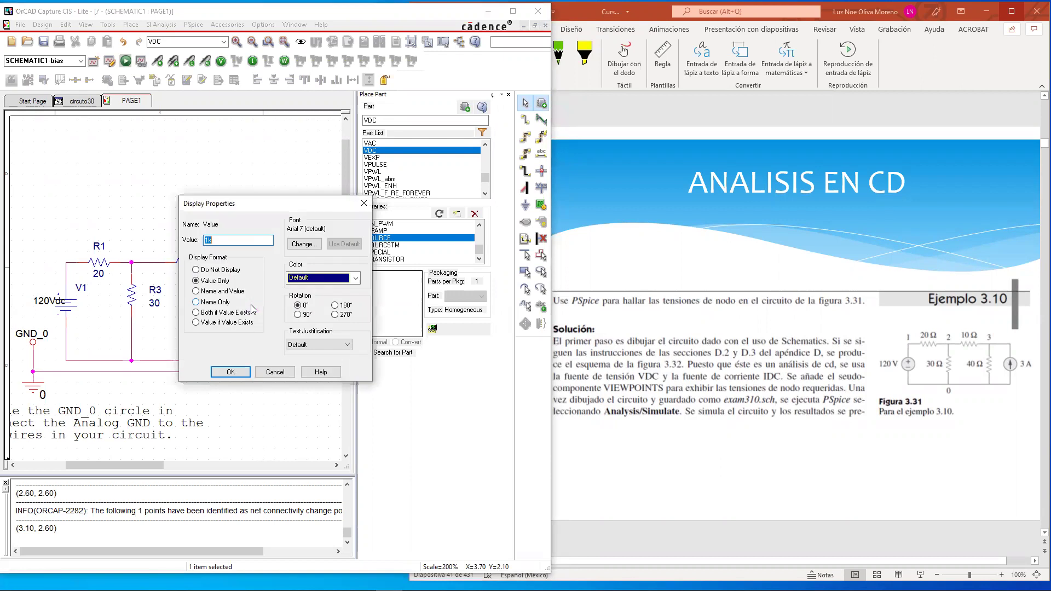
text(40)
click(231, 372)
double_click(283, 330)
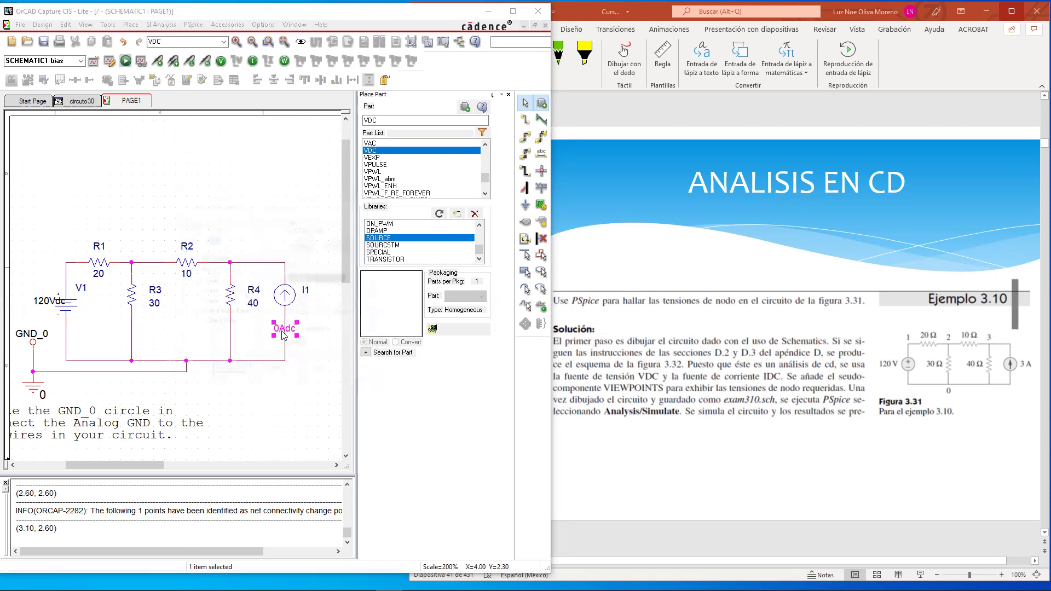
text(3)
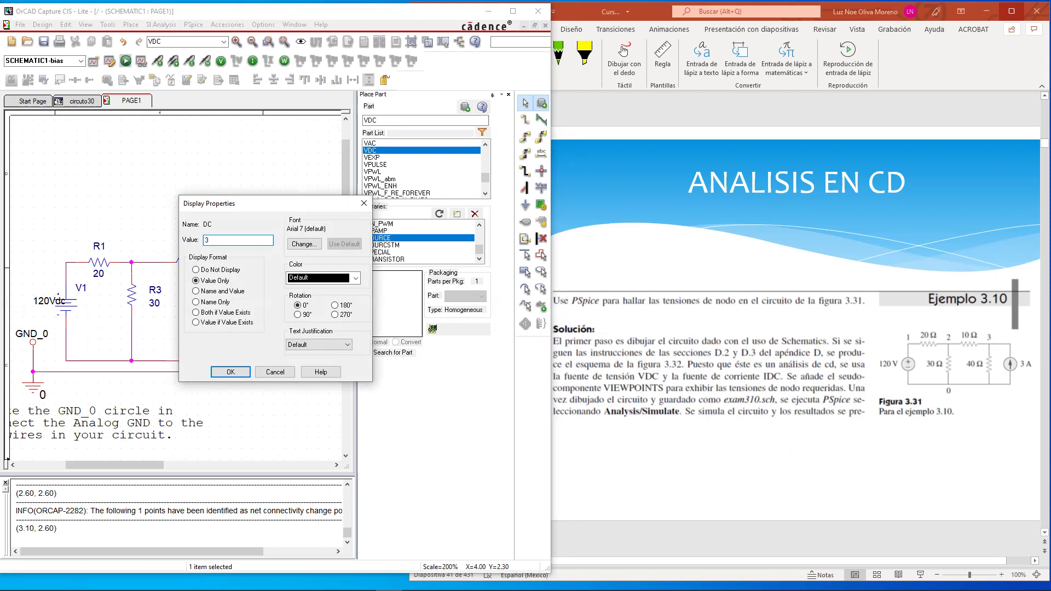
key(Return)
click(302, 359)
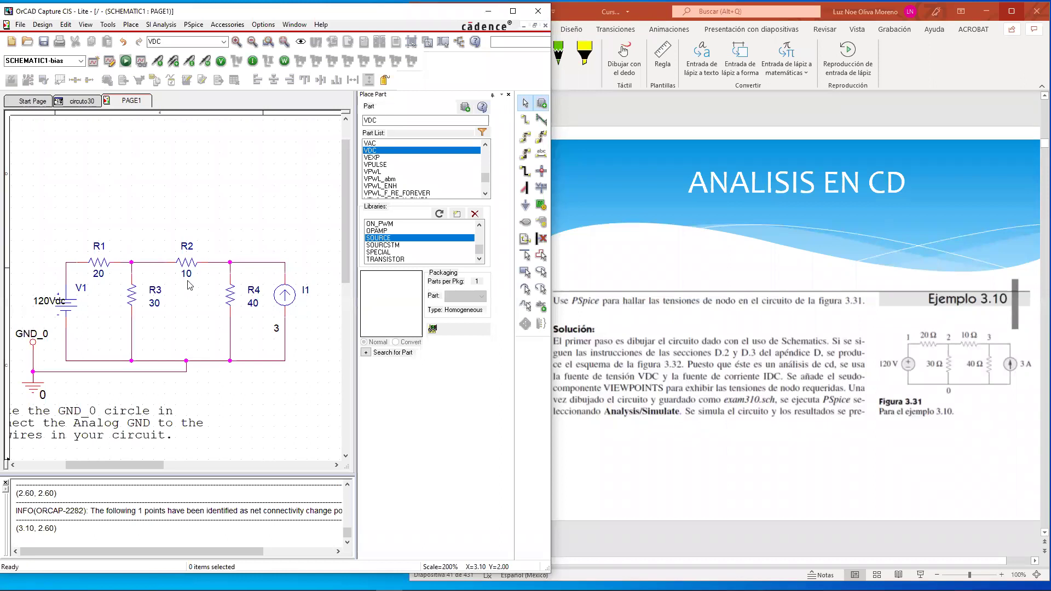
Accept the Bias Point analysis settings of the existing bias simulation profile and run the PSpice simulation.
click(95, 64)
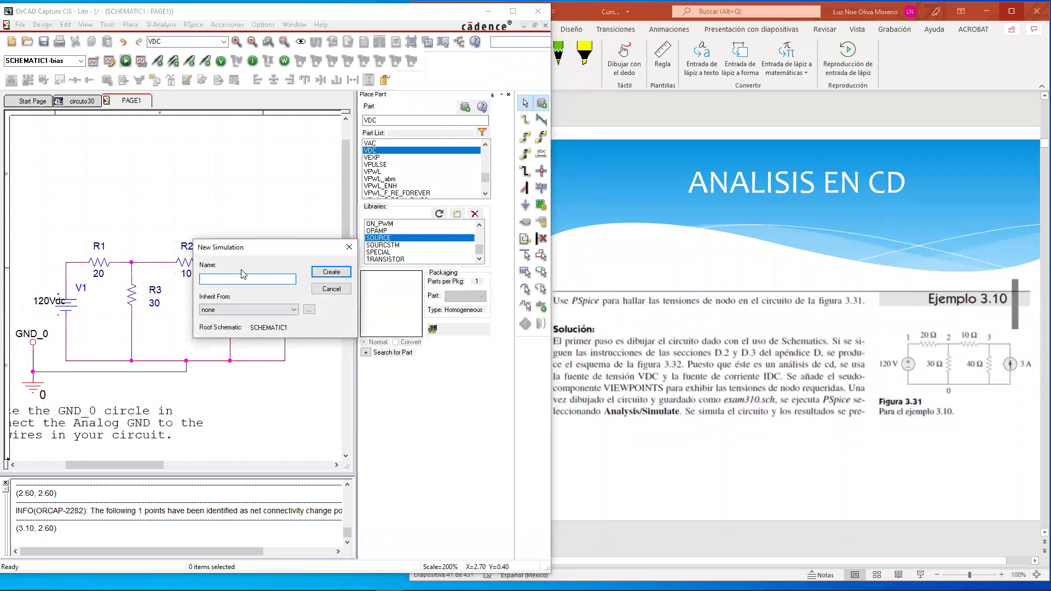
click(351, 247)
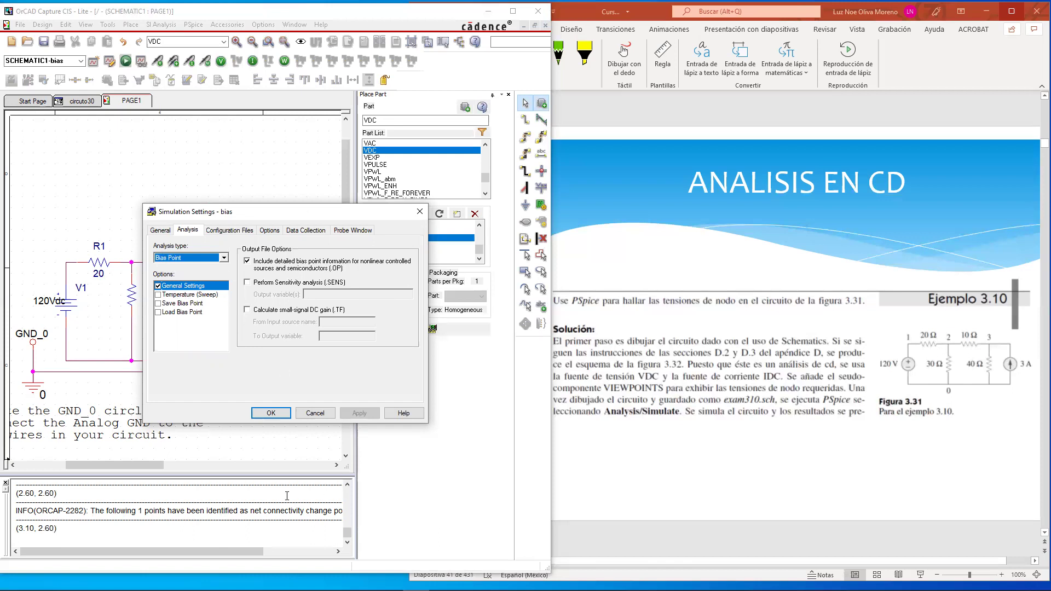
click(273, 414)
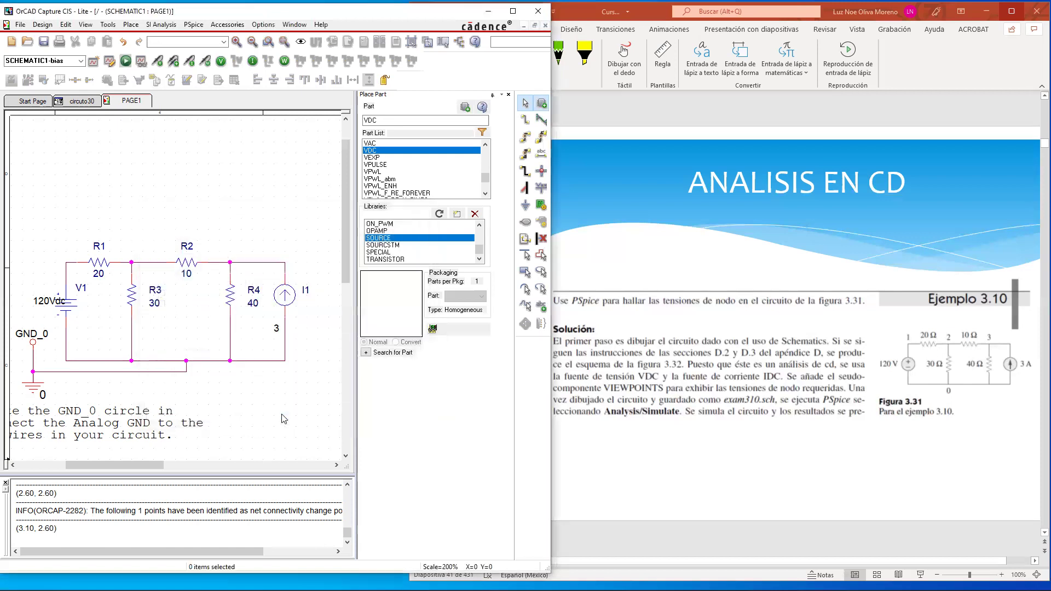
click(127, 61)
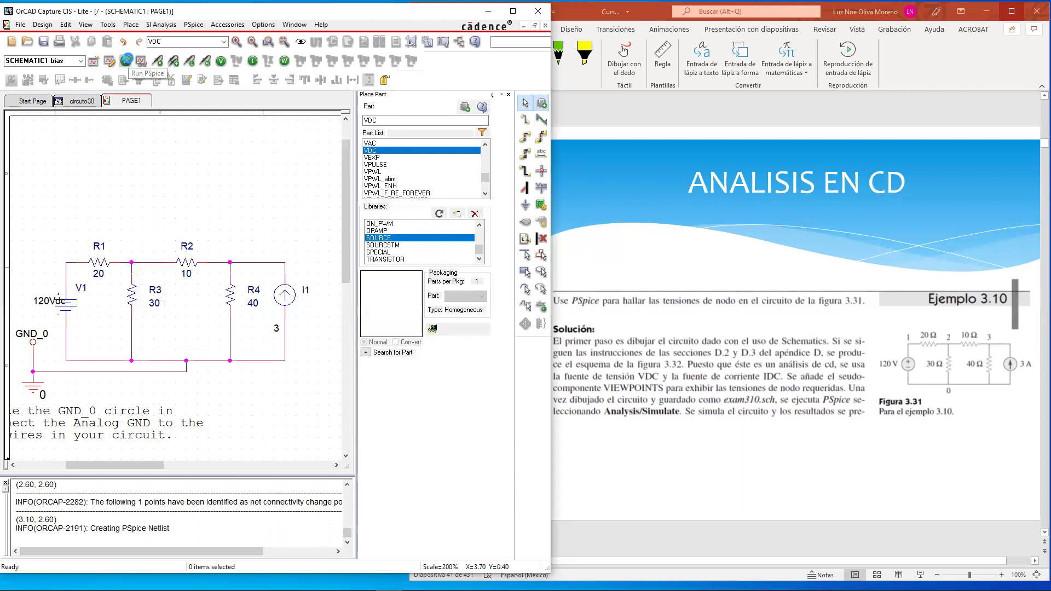
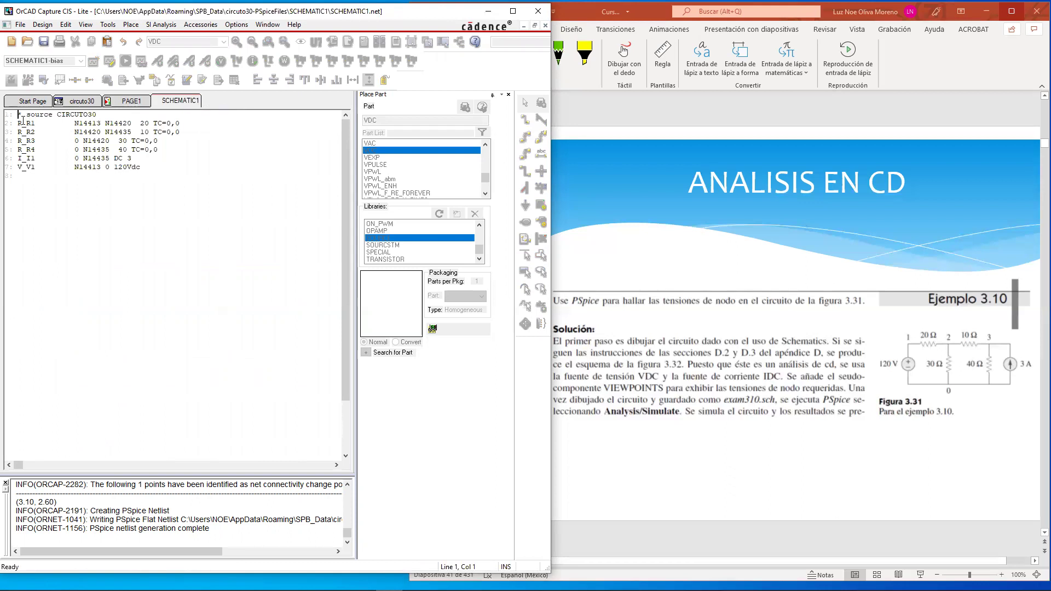
Examine the node names and value on the R1 line of the generated SCHEMATIC1 netlist.
drag(18, 123, 147, 127)
click(28, 123)
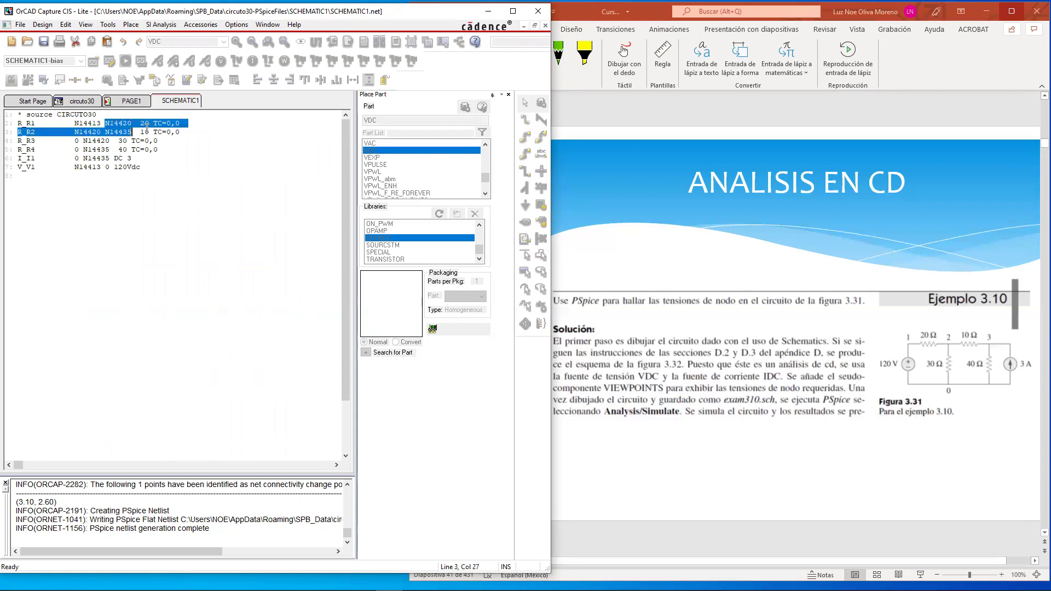
click(171, 123)
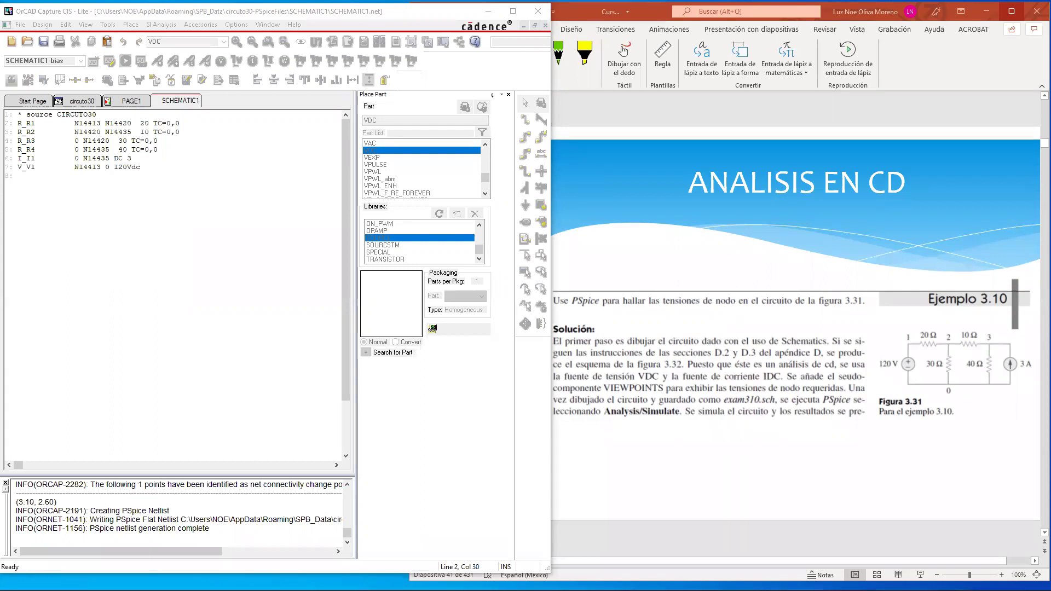
Go back through the schematic page to the circuto30 project tree and select the R part in the Design Cache.
click(127, 102)
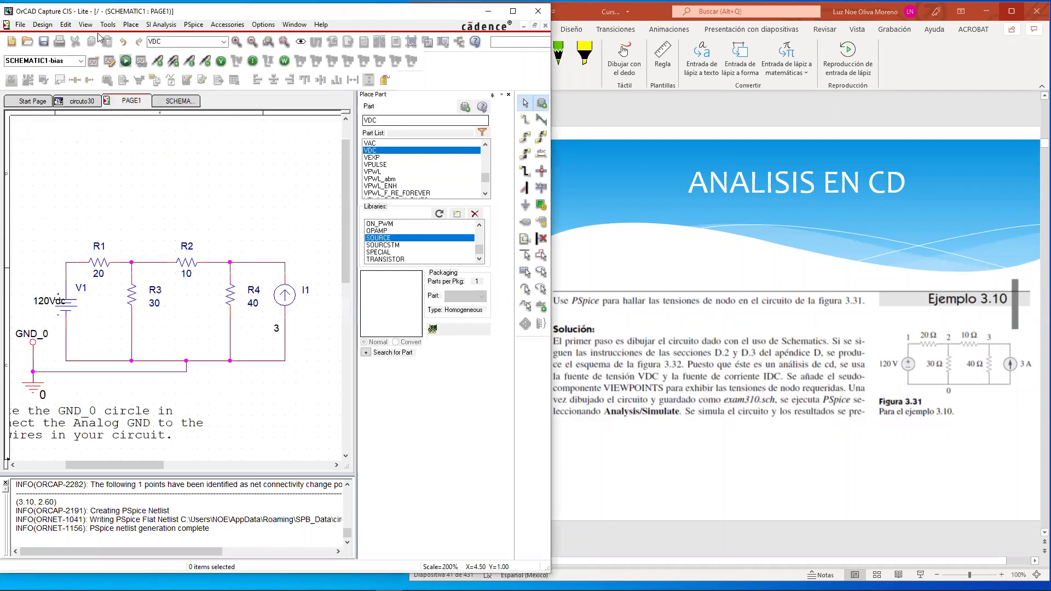
click(81, 100)
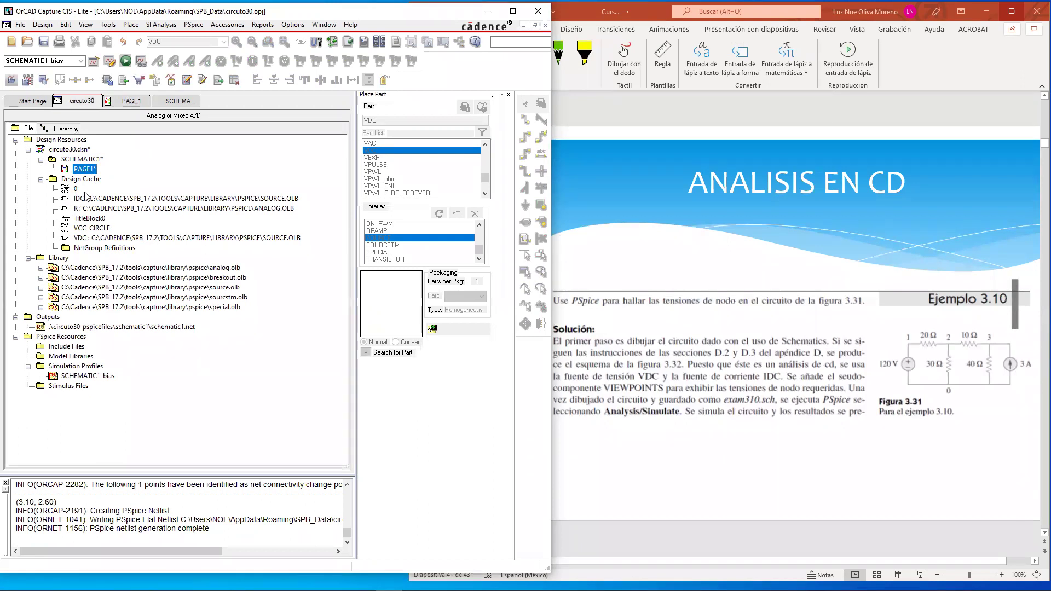
click(83, 211)
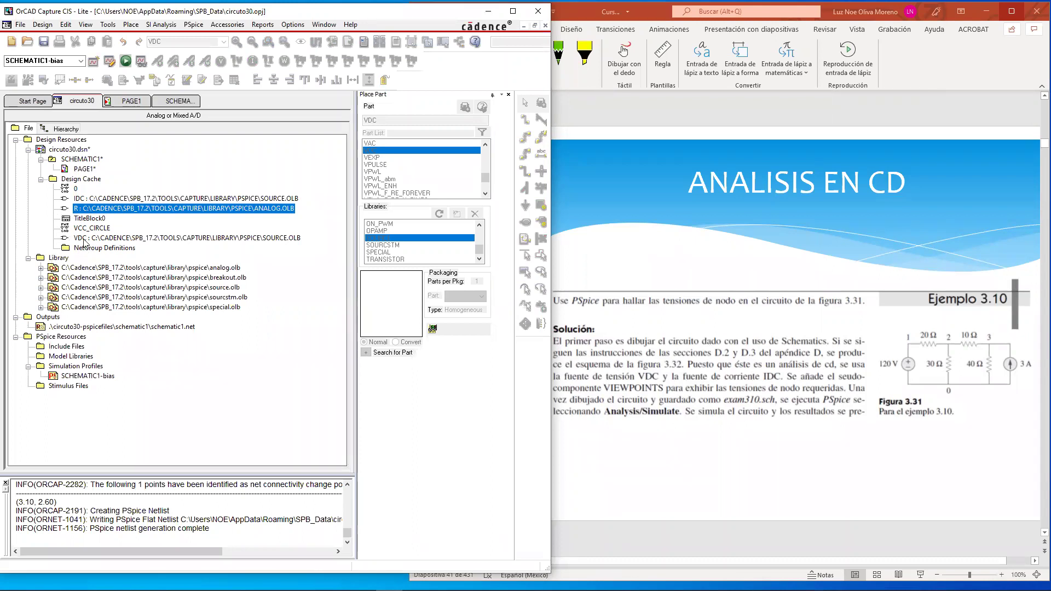
Open the schematic1.net netlist from the project outputs to review it, and close it again.
click(64, 236)
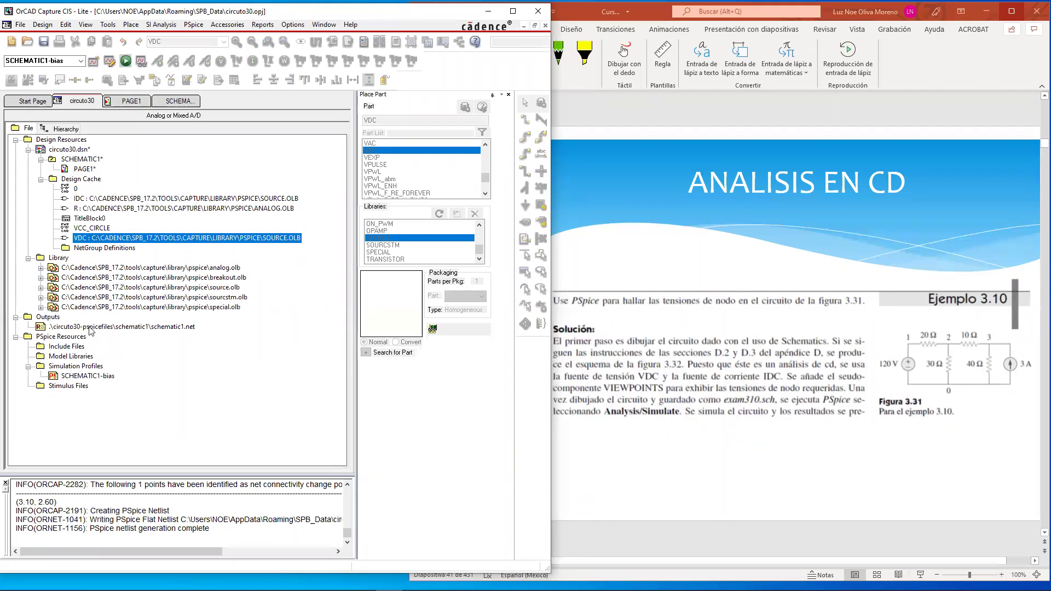
click(189, 330)
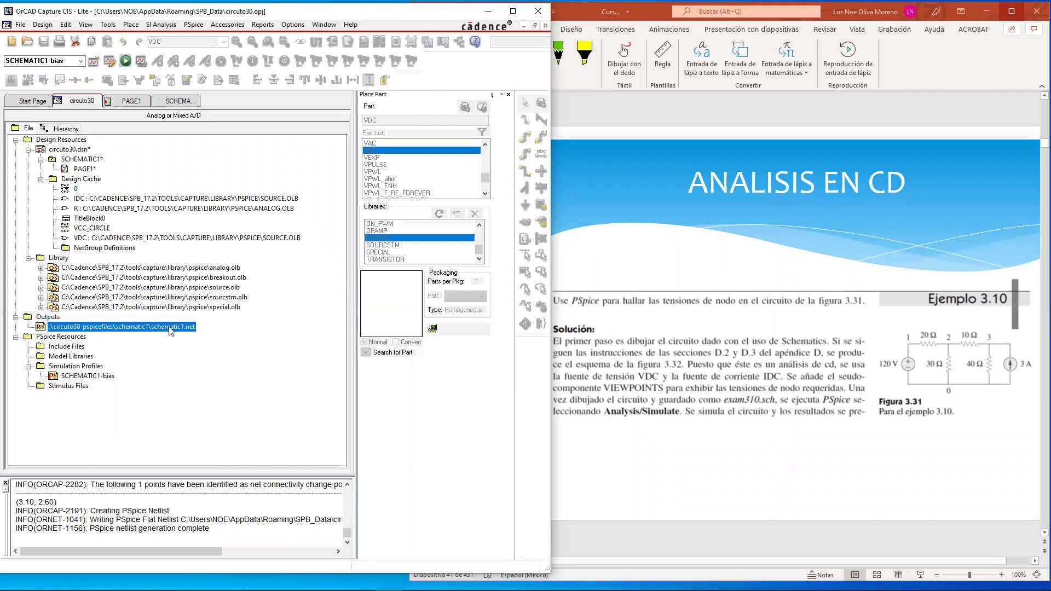
double_click(169, 326)
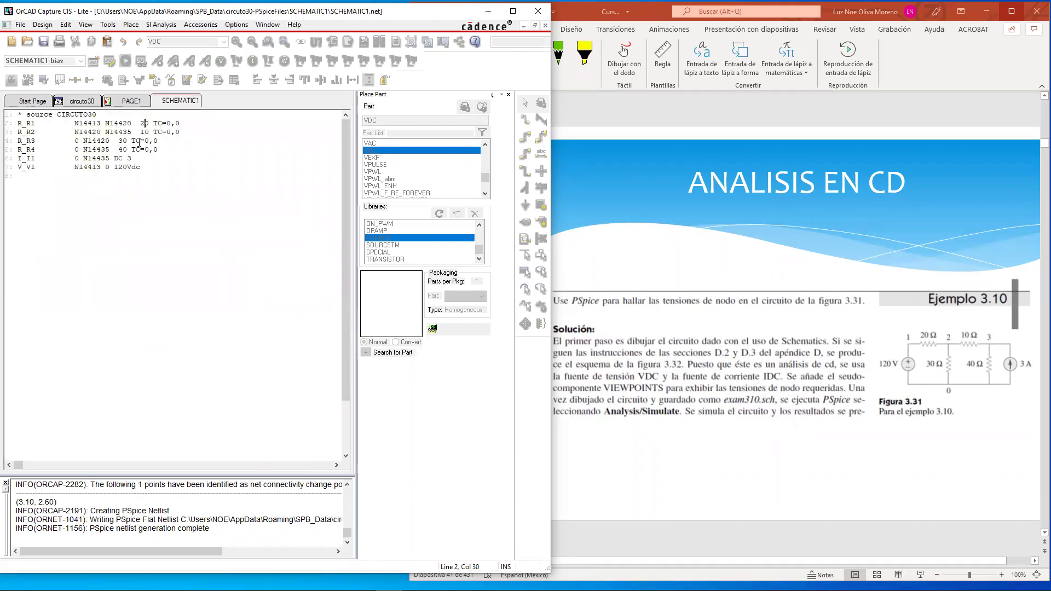
right_click(179, 106)
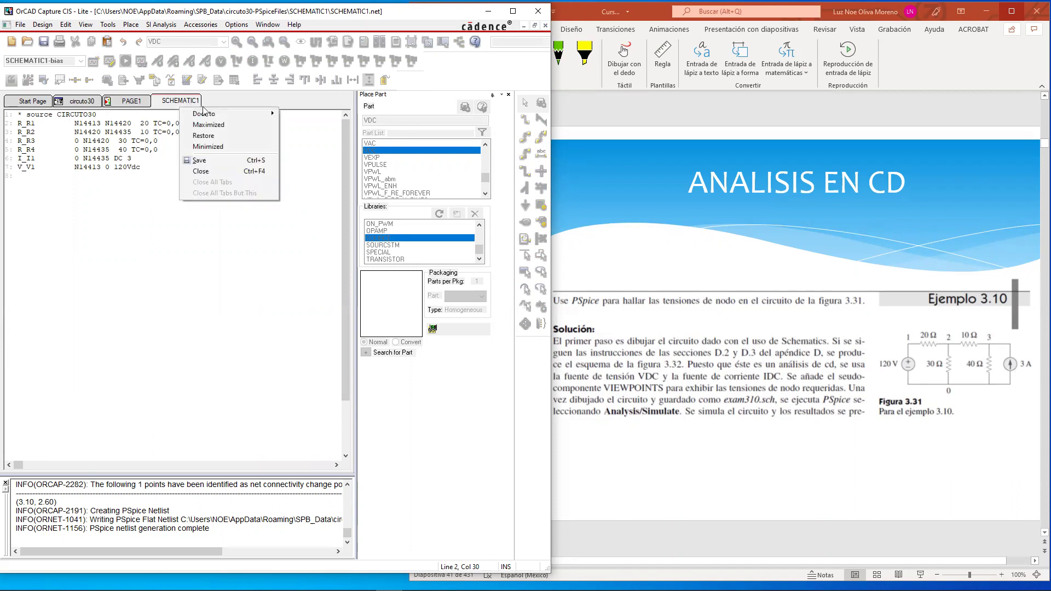
click(201, 171)
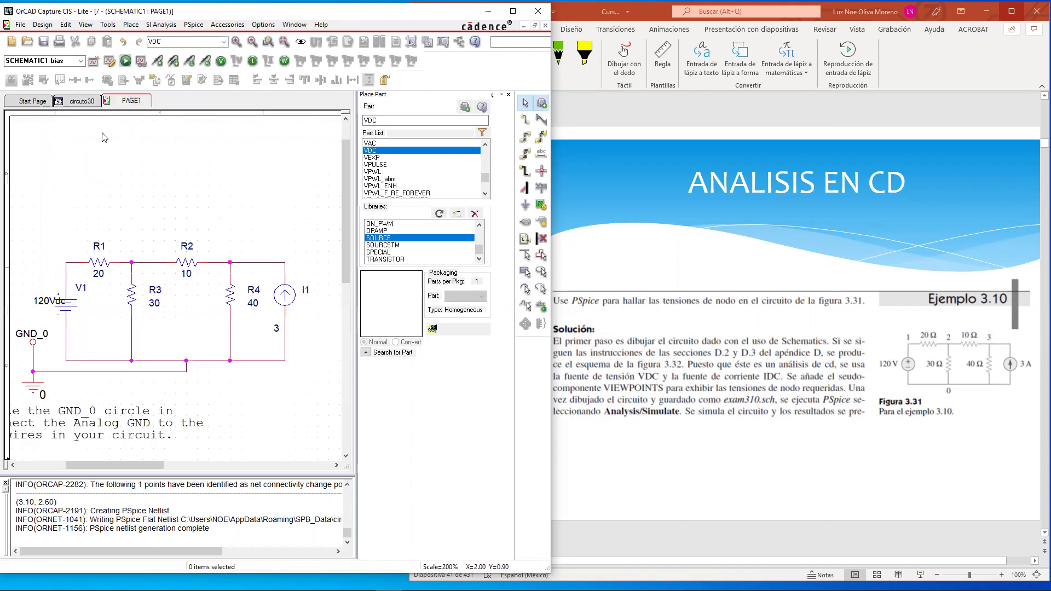
Add two new pages named PAGE2 and PAGE3 to SCHEMATIC1 in the circuto30 project tree.
click(78, 102)
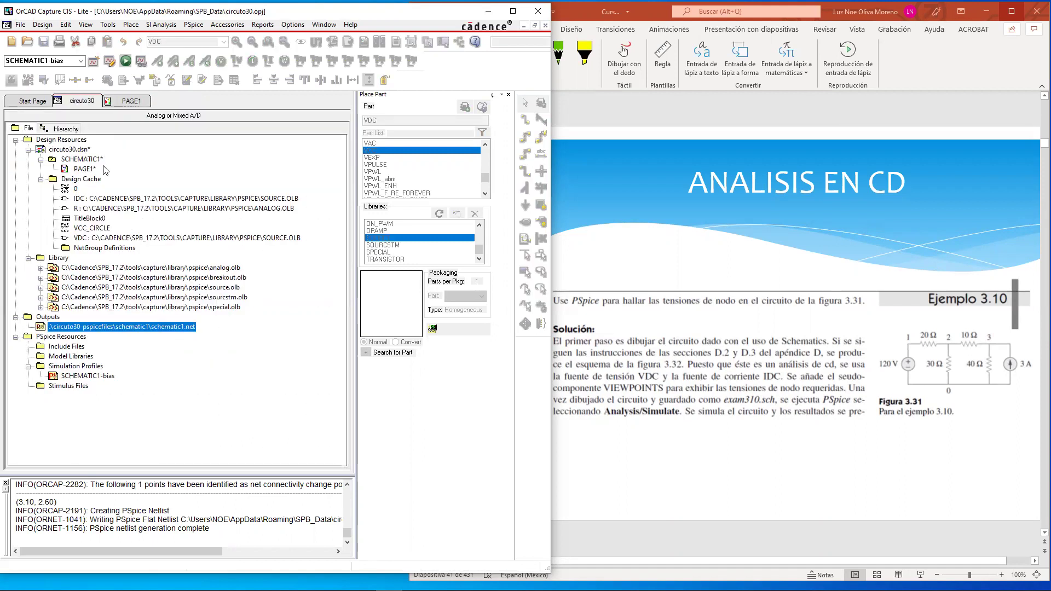
click(71, 163)
right_click(71, 163)
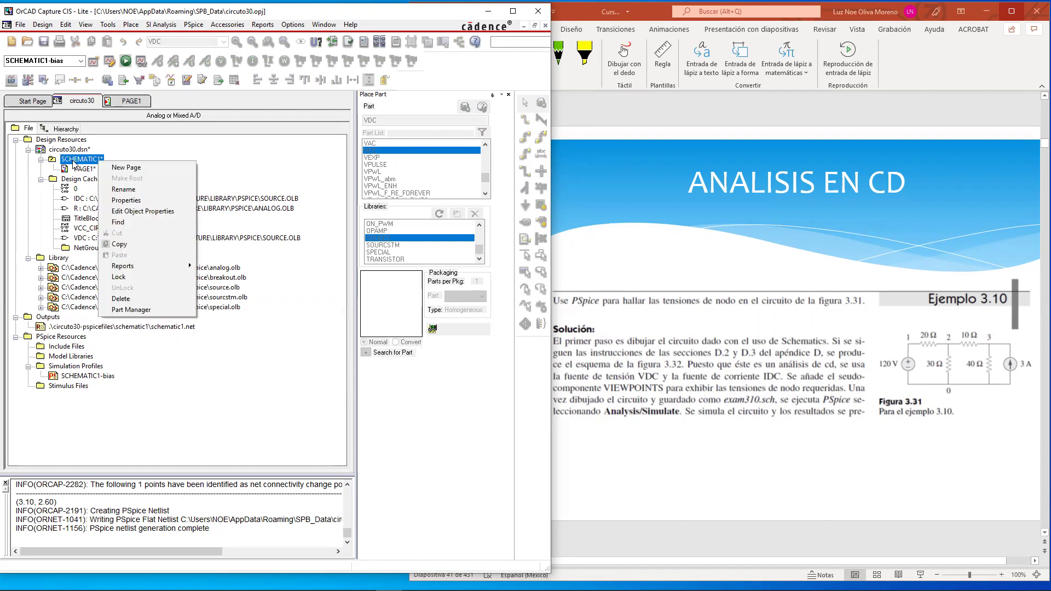
click(164, 168)
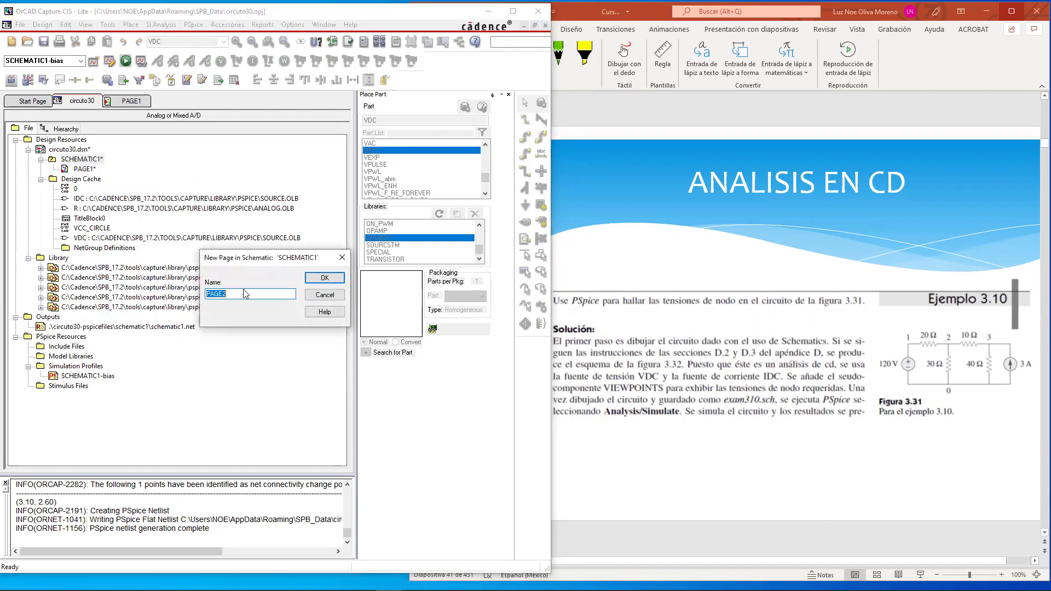
click(325, 278)
right_click(104, 161)
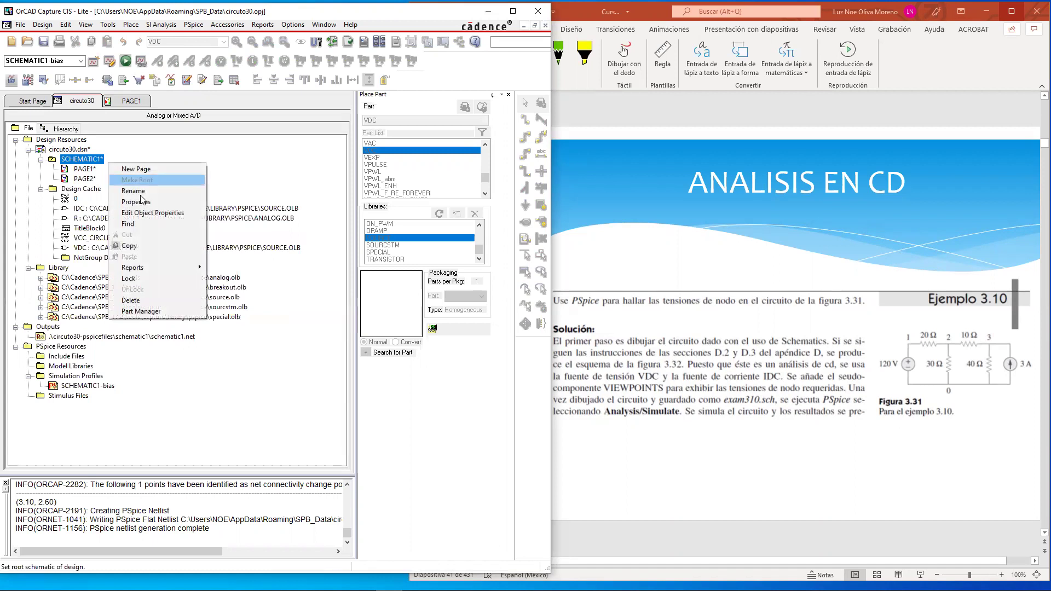
click(169, 169)
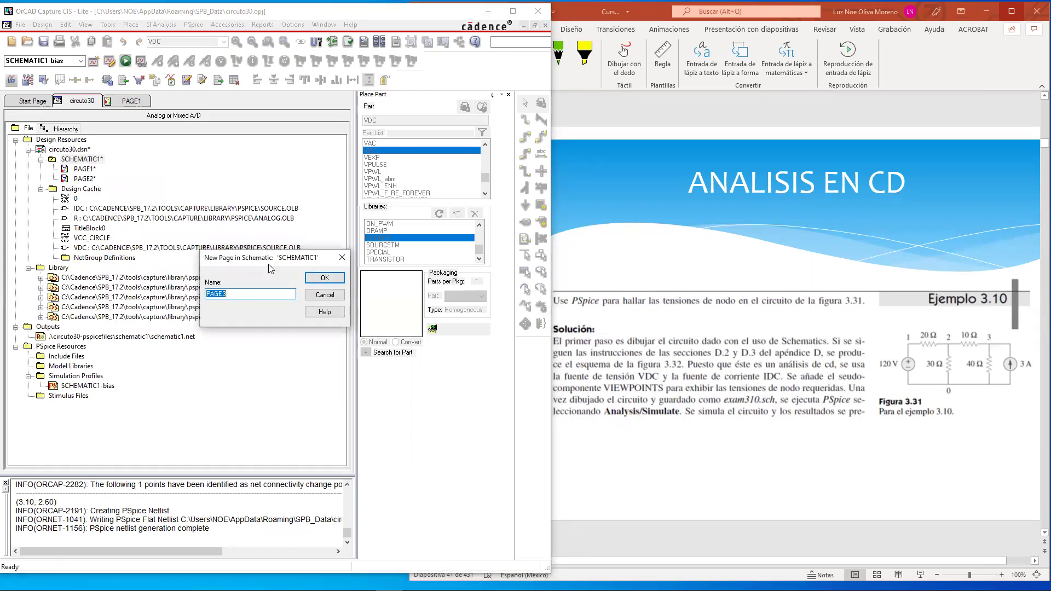
click(325, 278)
View the PAGE1 circuit, return to the project tree and open PAGE2.
double_click(80, 171)
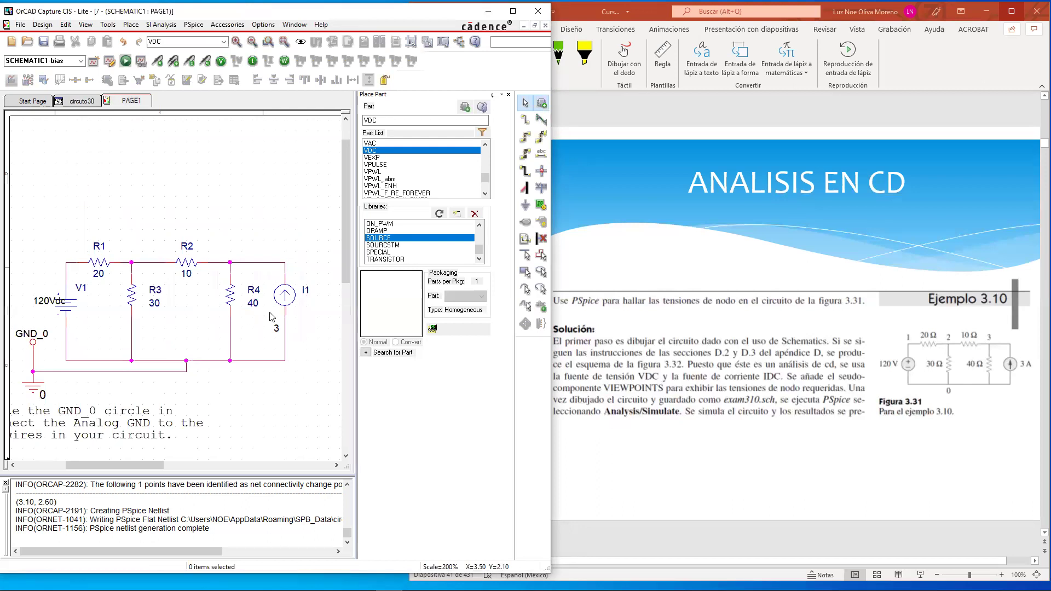
click(83, 102)
click(85, 179)
double_click(85, 179)
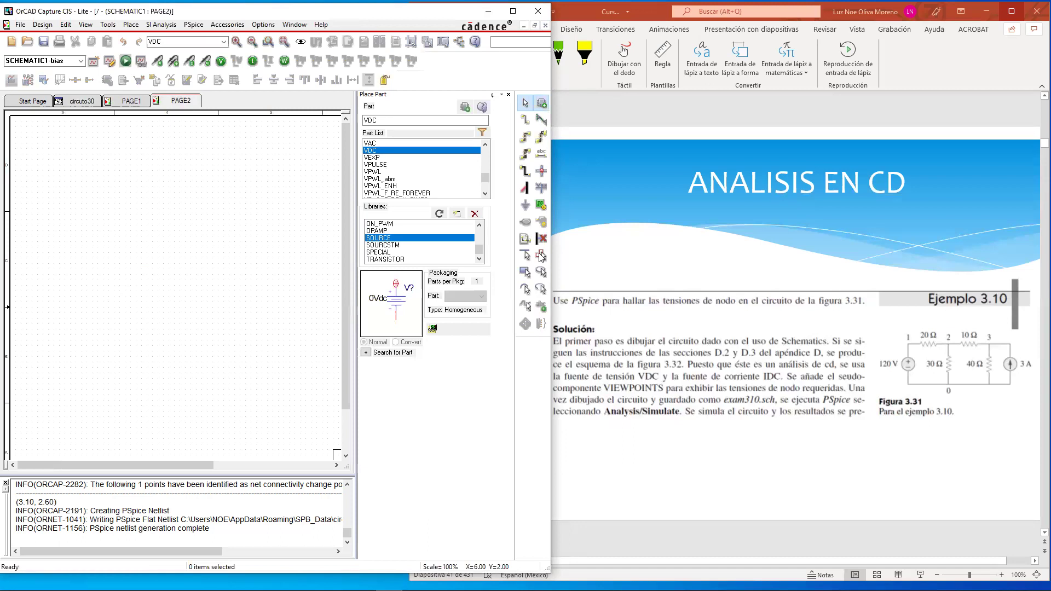
Place three R resistors from the ANALOG library side by side in a horizontal row on PAGE2.
click(540, 105)
scroll(402, 245, up, 5)
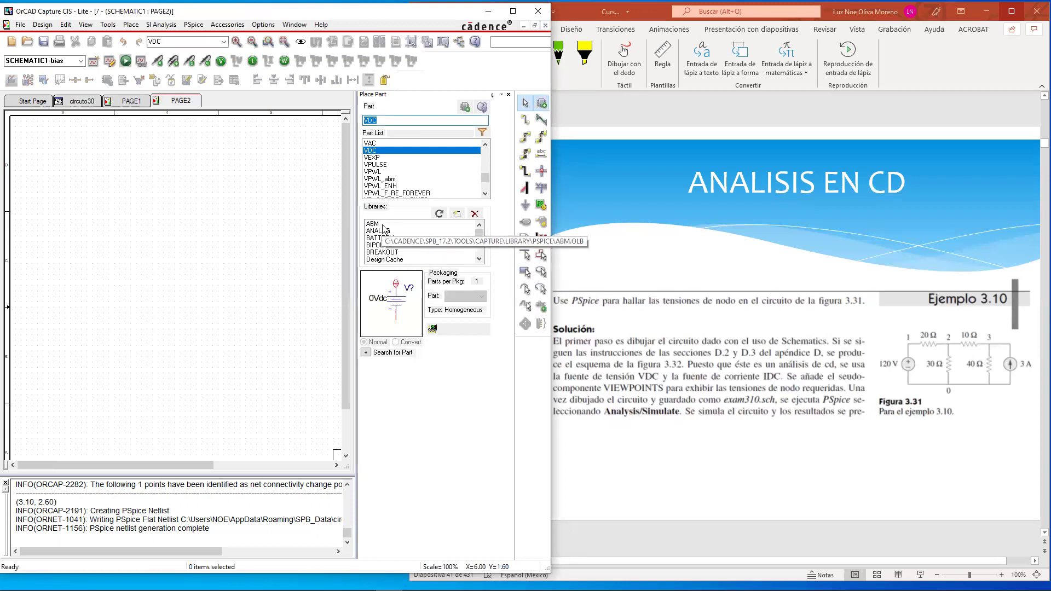
click(383, 231)
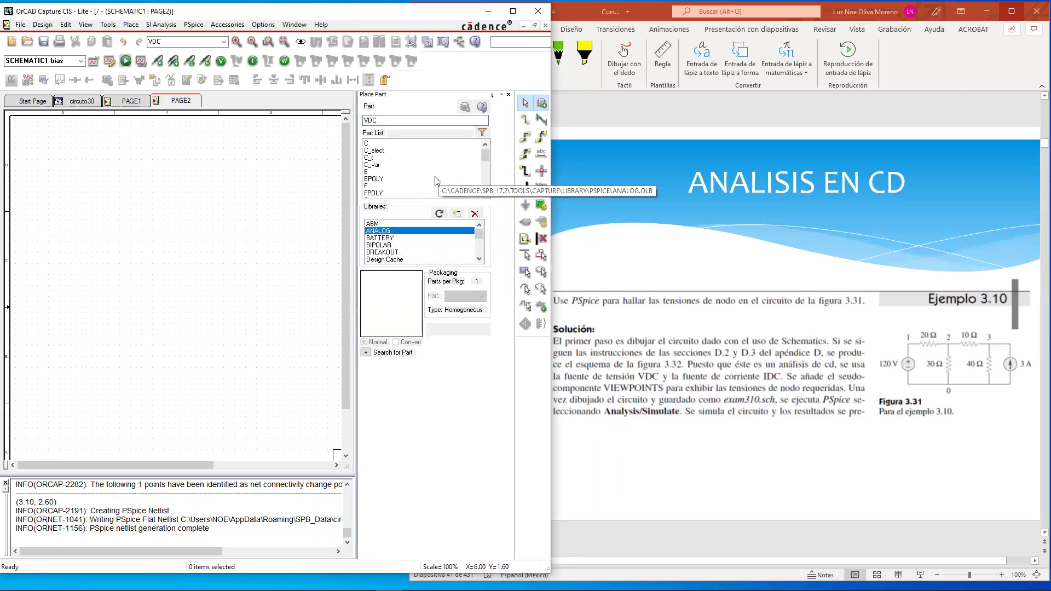
scroll(413, 182, down, 10)
scroll(383, 167, up, 3)
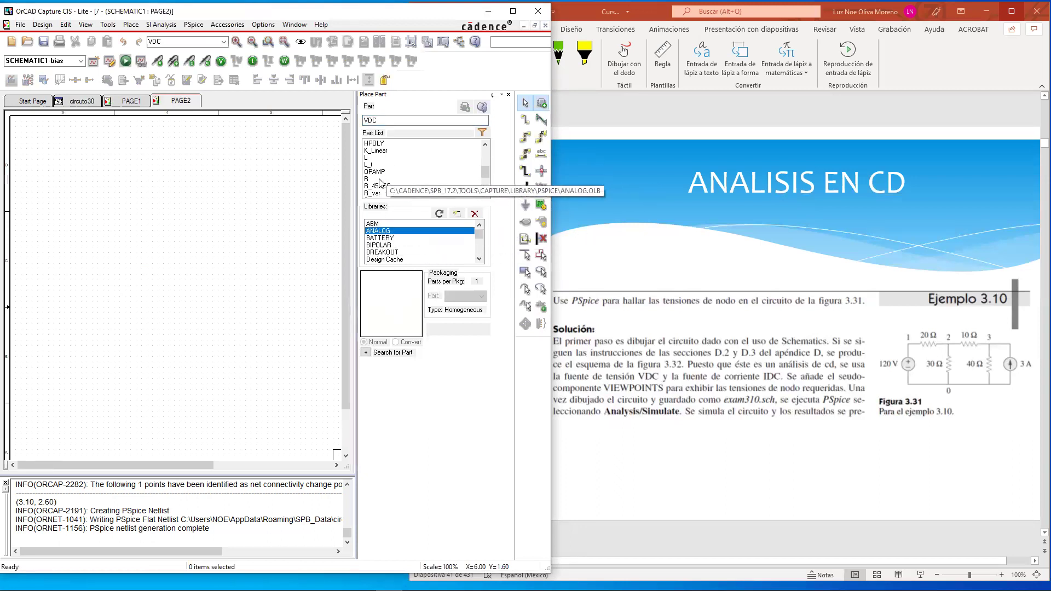
click(375, 179)
double_click(374, 179)
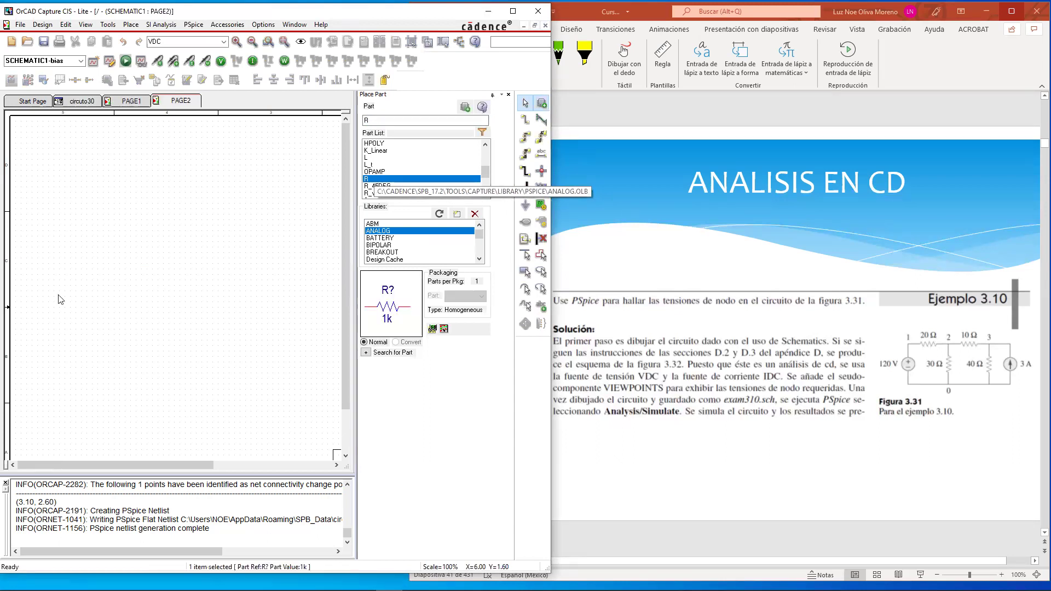
click(135, 247)
click(174, 247)
click(207, 247)
key(r)
key(Escape)
click(123, 261)
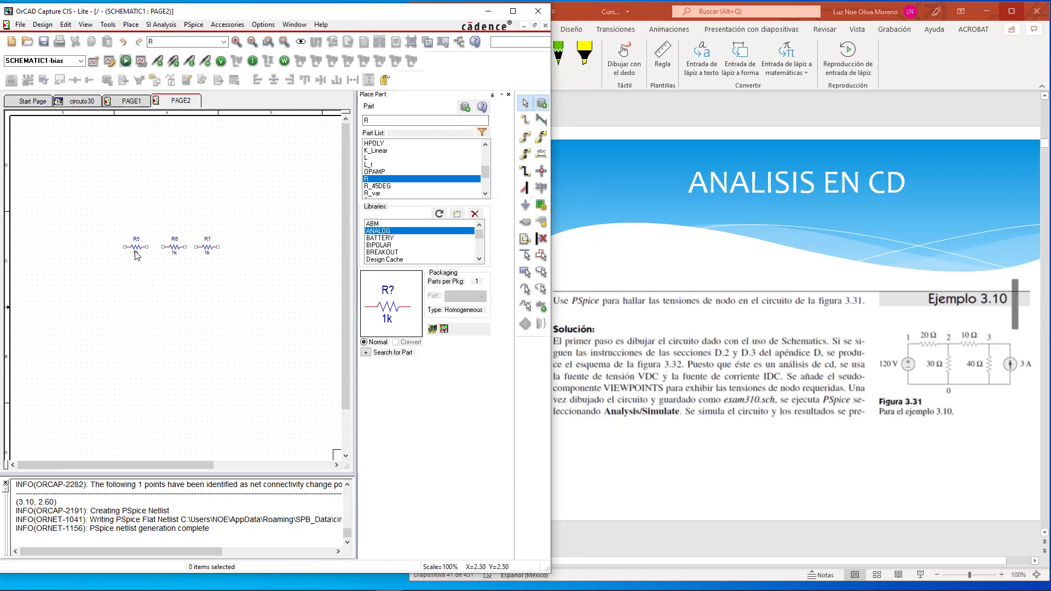
Compare the three-resistor row on PAGE2 with the circuit on PAGE1.
ctrl+scroll(122, 262, up, 1)
drag(112, 465, 137, 464)
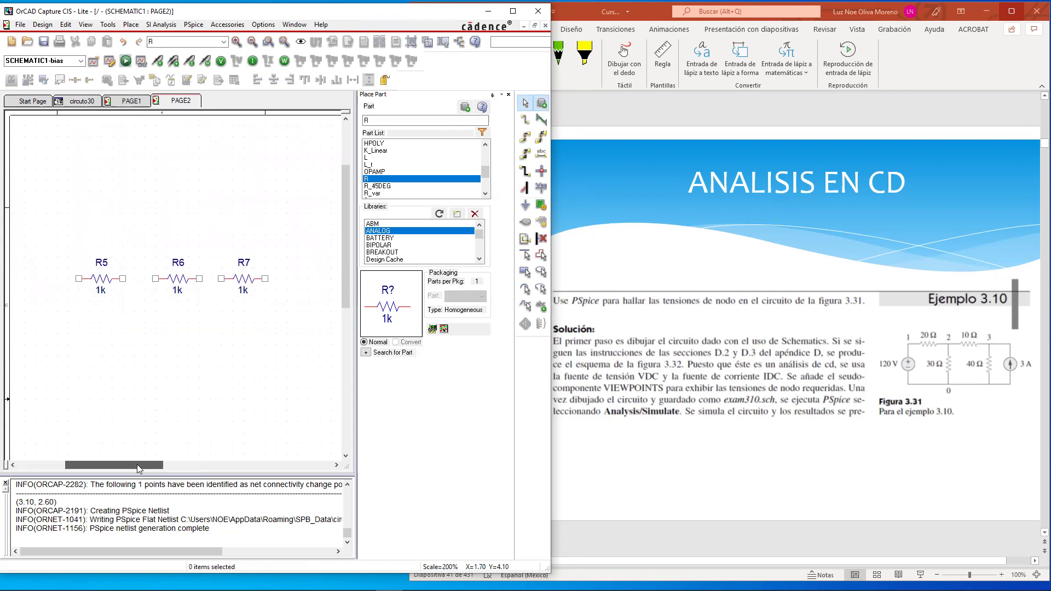
click(141, 102)
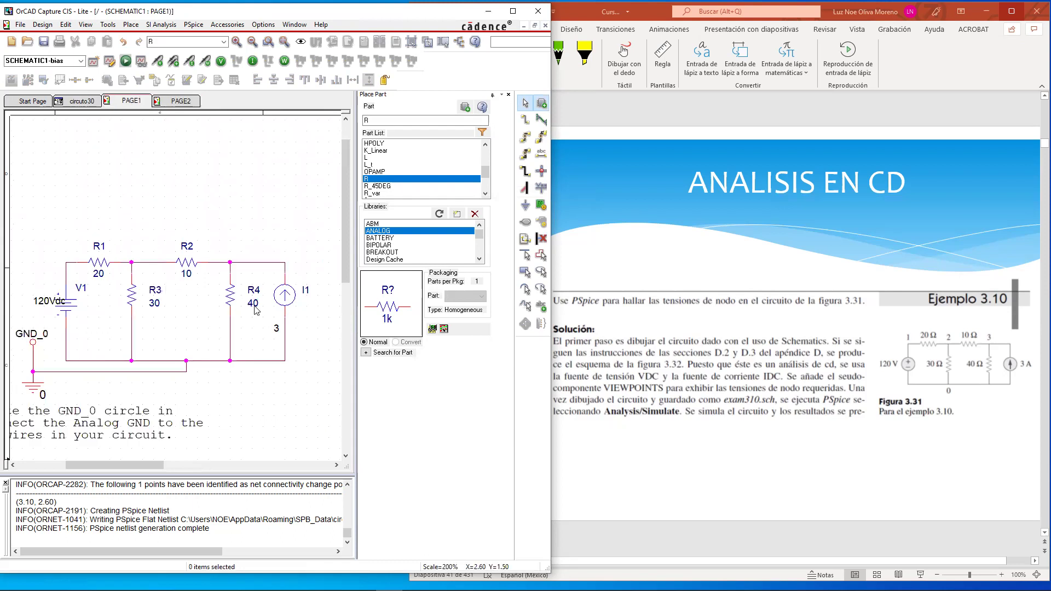
click(169, 98)
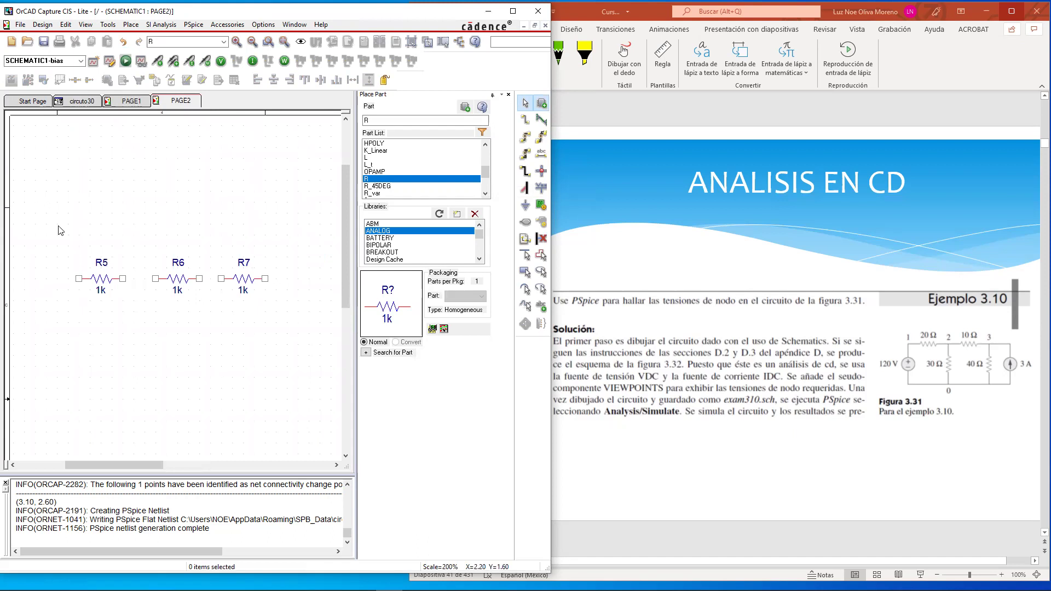
click(130, 103)
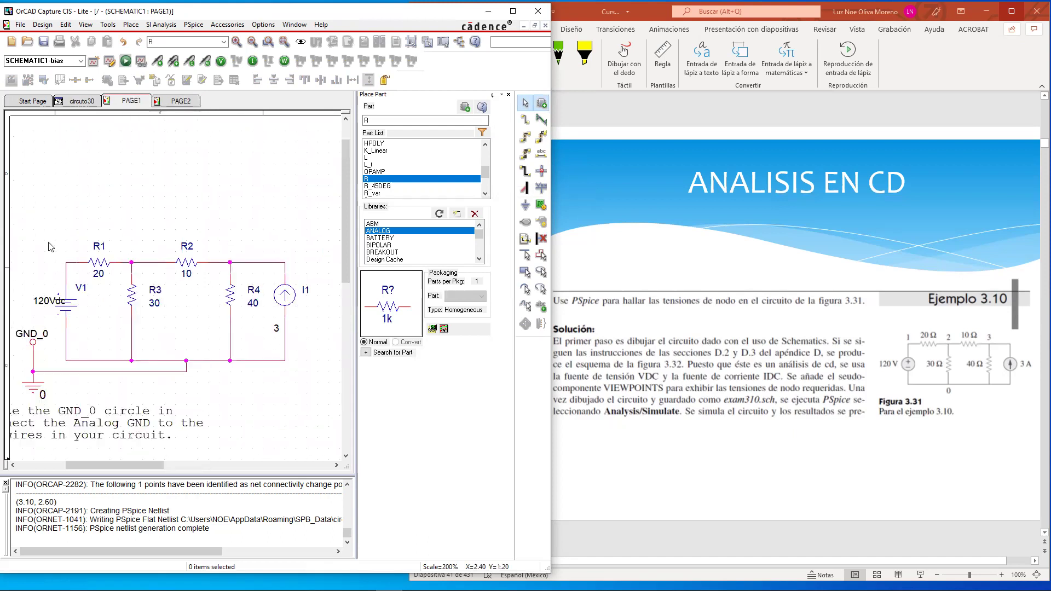
Wire resistors R5, R6 and R7 in series on PAGE2.
click(178, 102)
key(w)
click(155, 278)
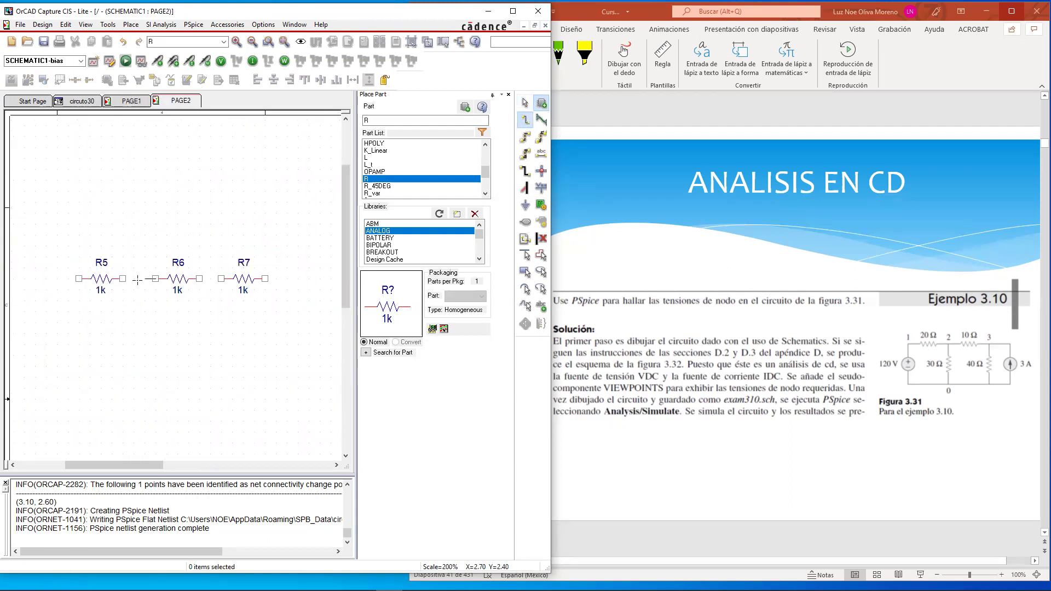
click(123, 279)
click(221, 278)
click(199, 278)
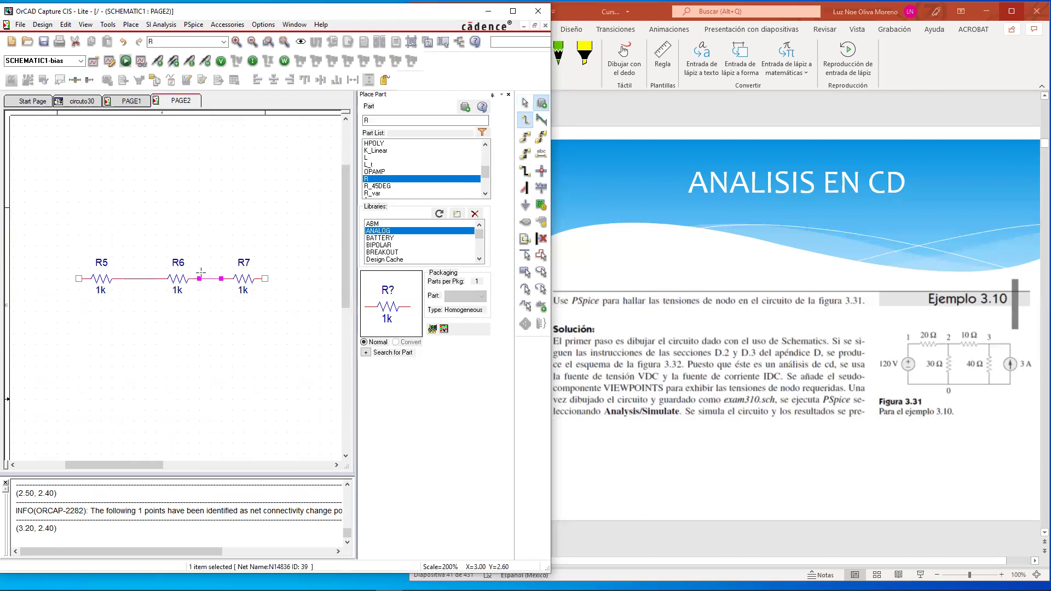
click(138, 327)
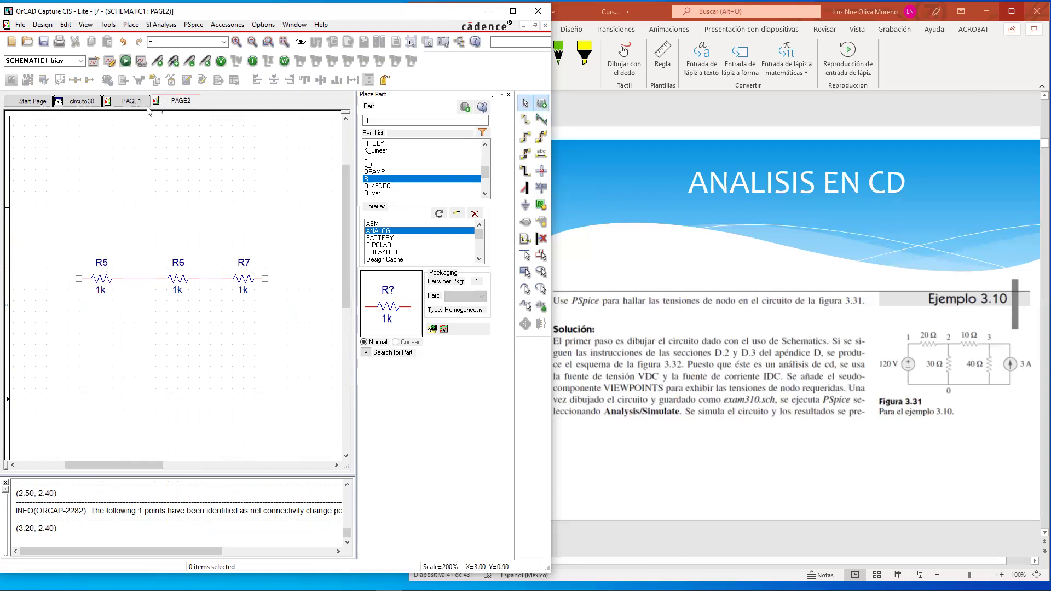
Alternate between PAGE1 and PAGE2 to review the full circuit and the wired series resistors.
click(130, 101)
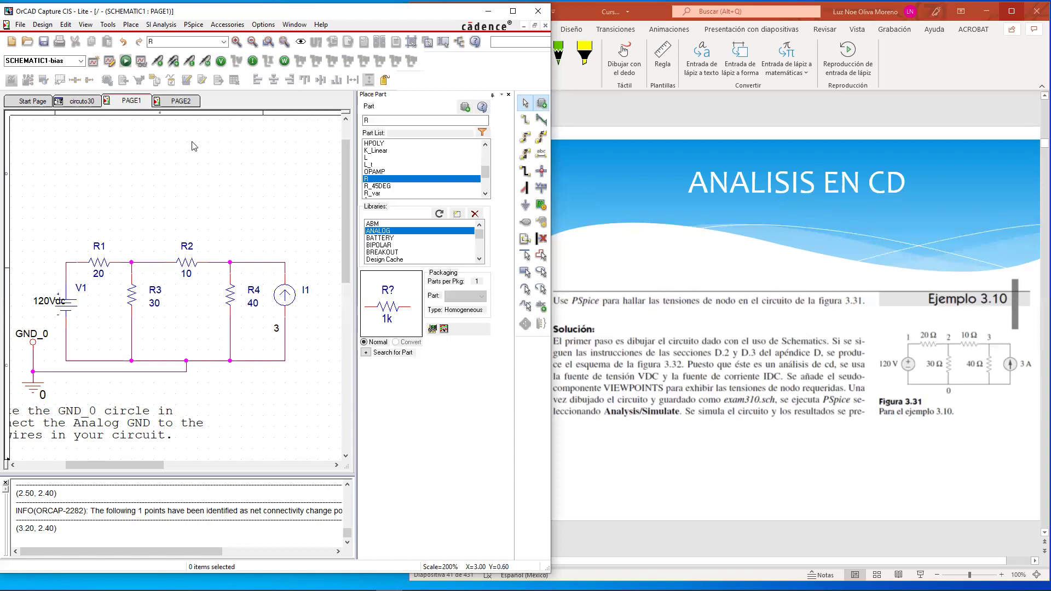
click(178, 101)
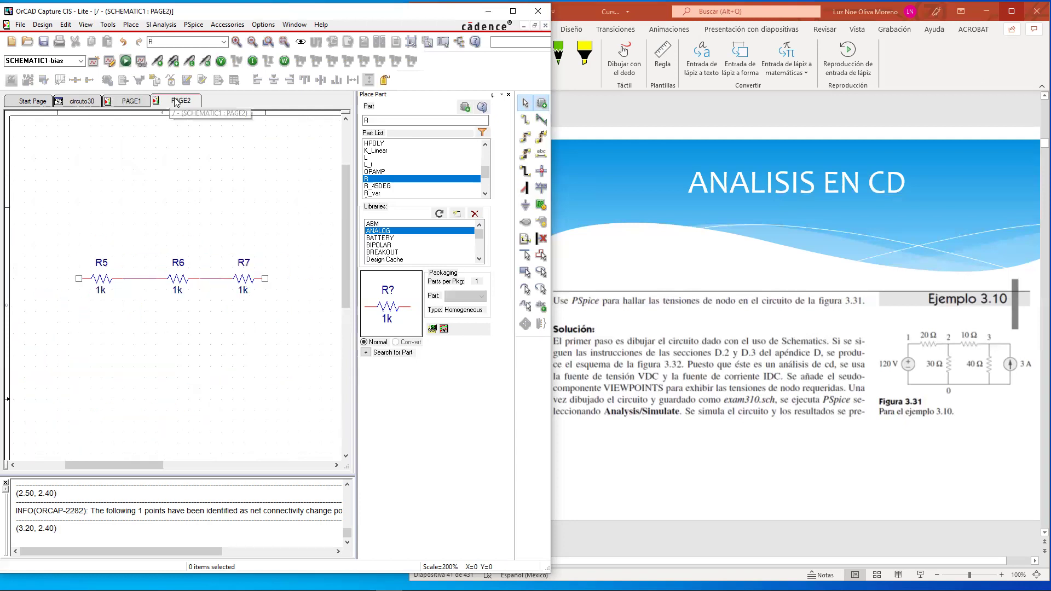
click(124, 105)
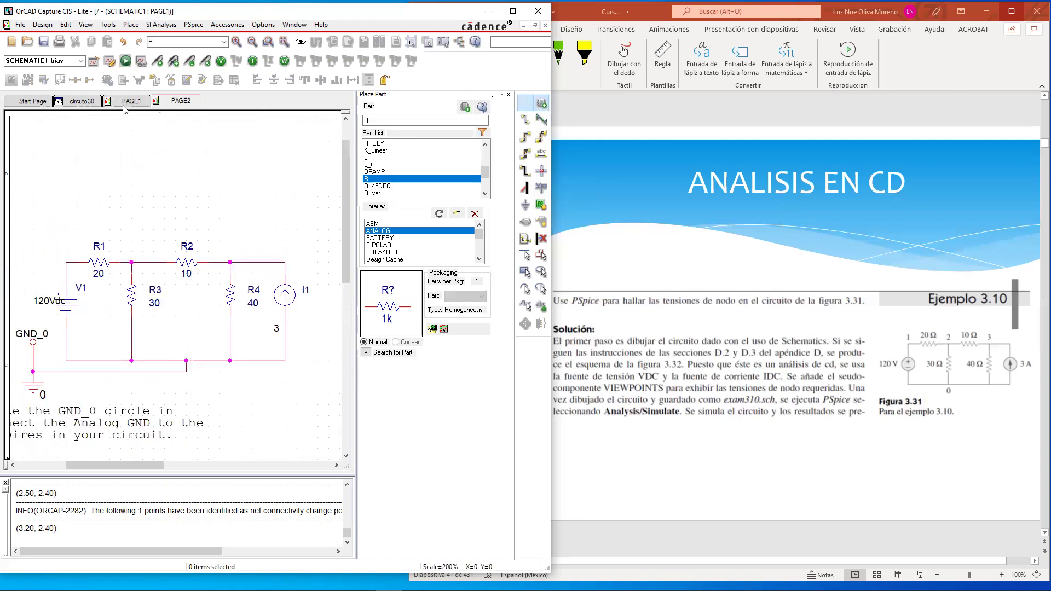
click(173, 102)
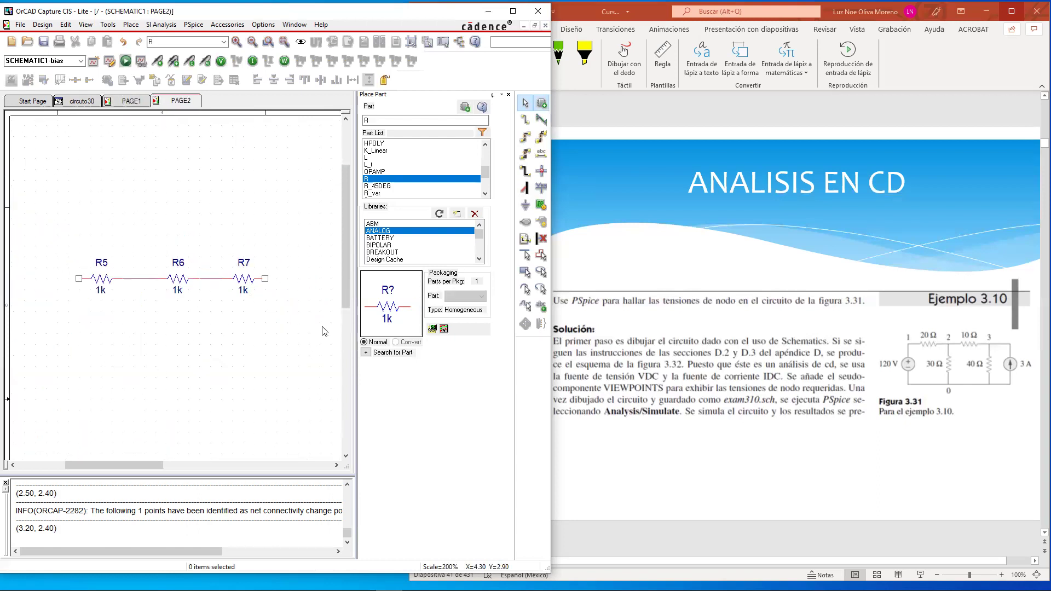
click(127, 100)
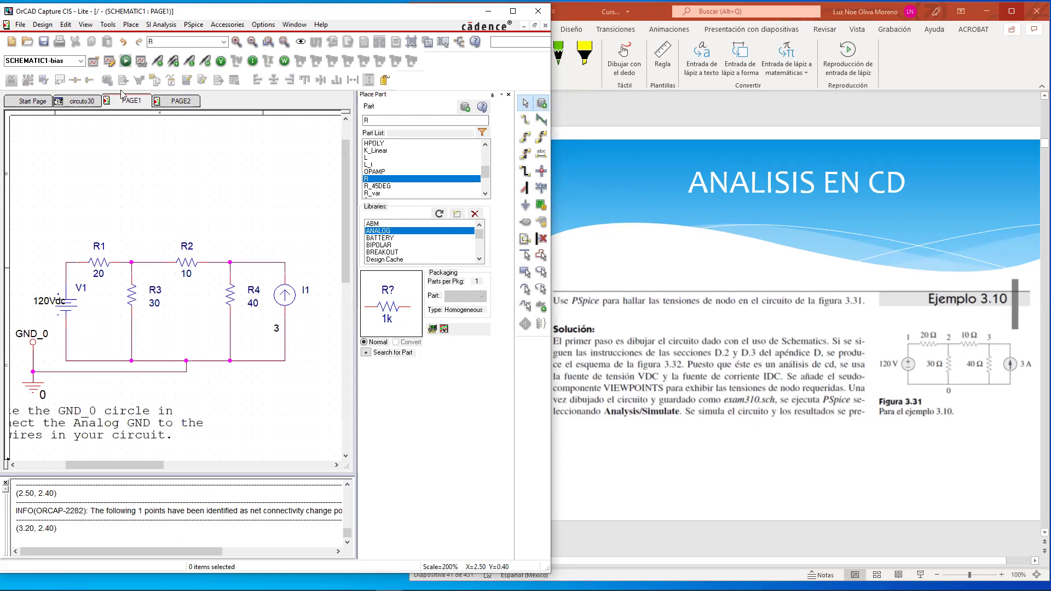
click(167, 102)
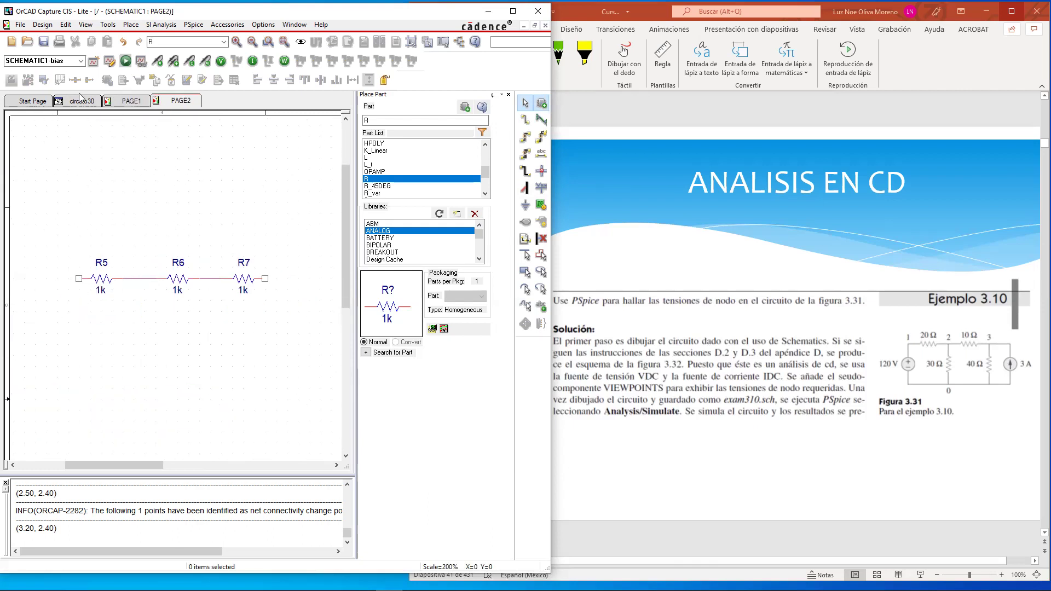
Open PAGE3 from the project and place three R resistors from the ANALOG library side by side in a horizontal row.
click(79, 101)
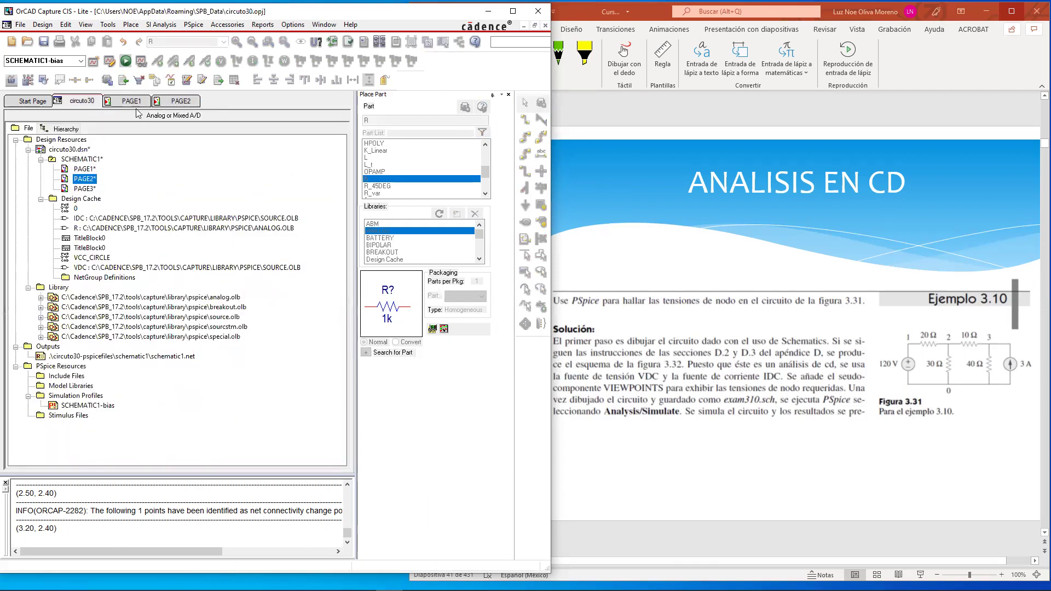
double_click(78, 189)
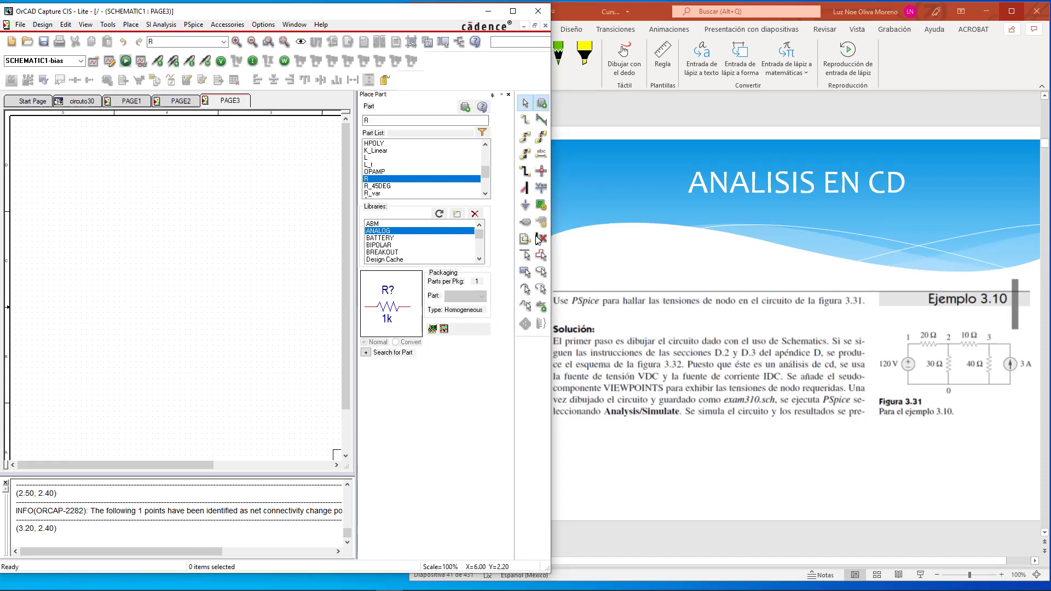
click(541, 104)
double_click(381, 178)
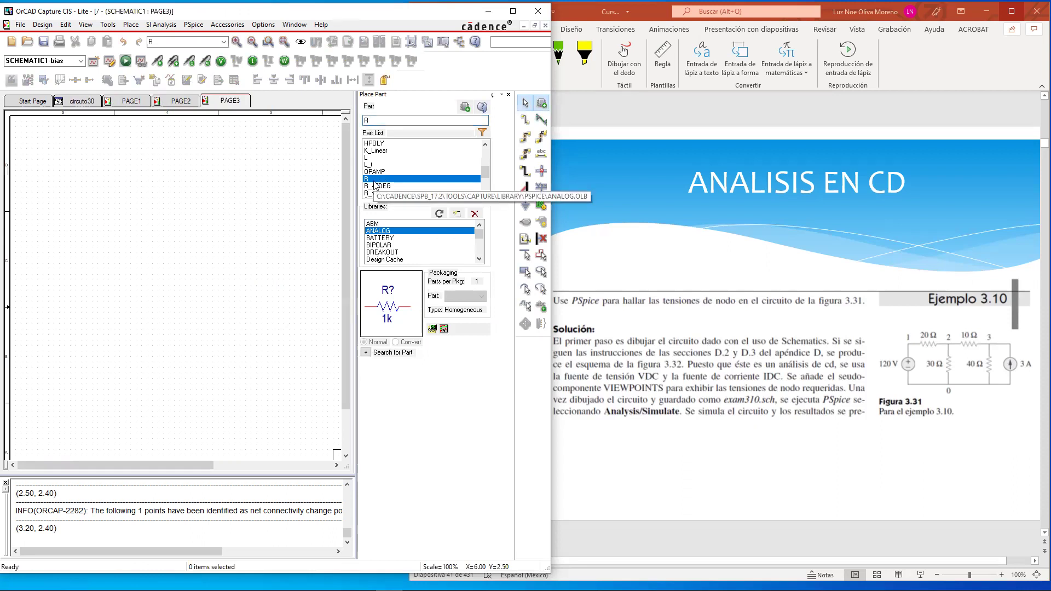
key(Escape)
click(153, 211)
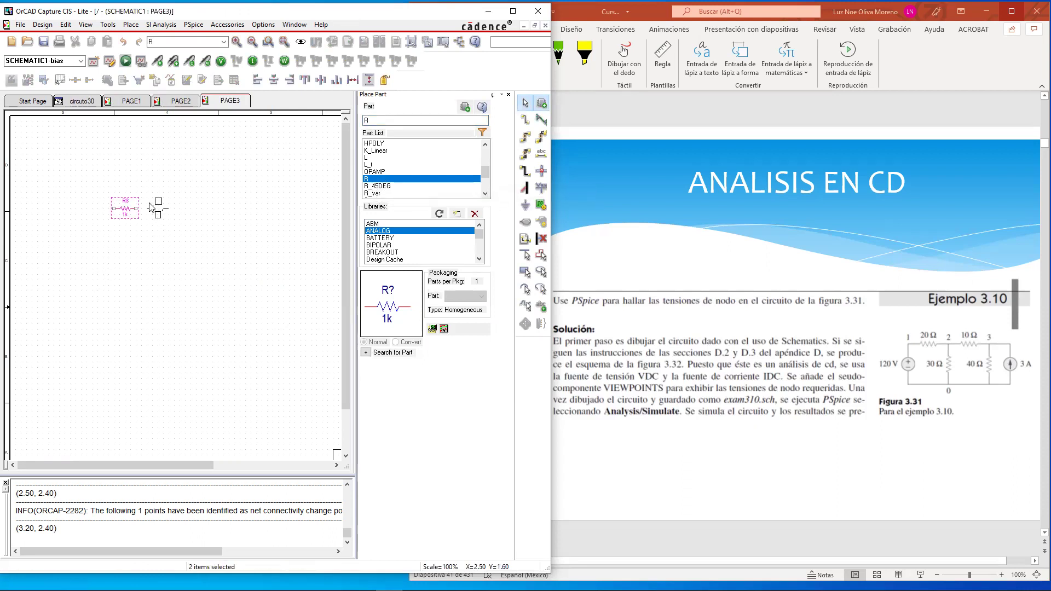
click(180, 213)
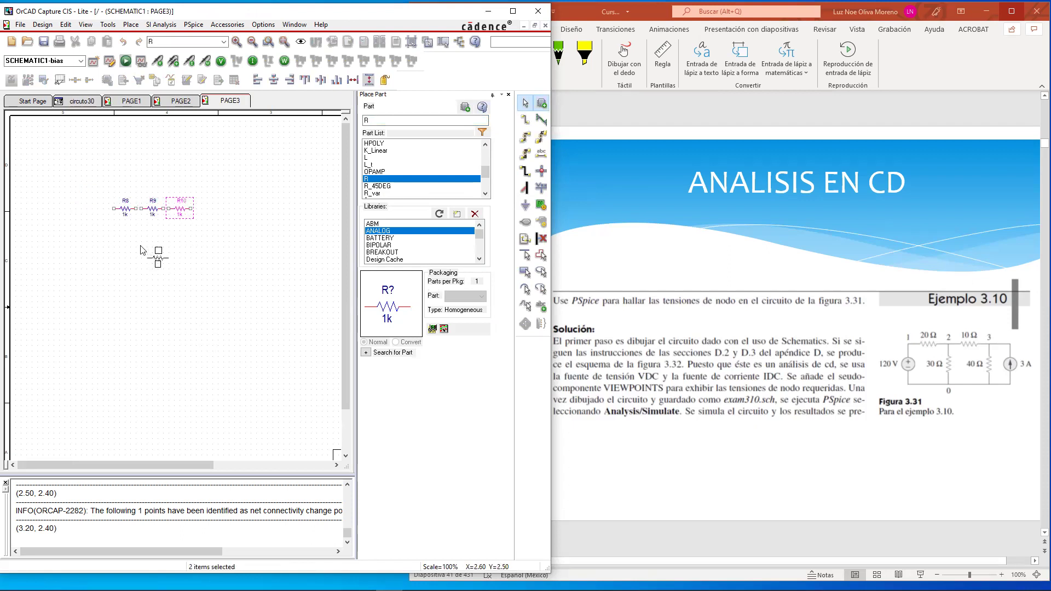
key(Escape)
click(160, 236)
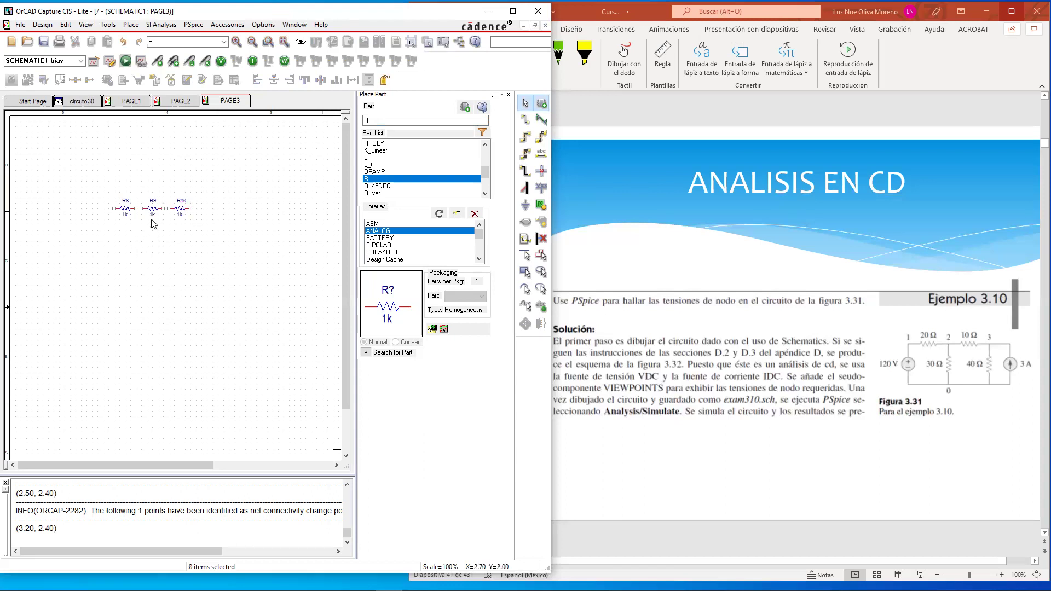
ctrl+scroll(175, 287, up, 2)
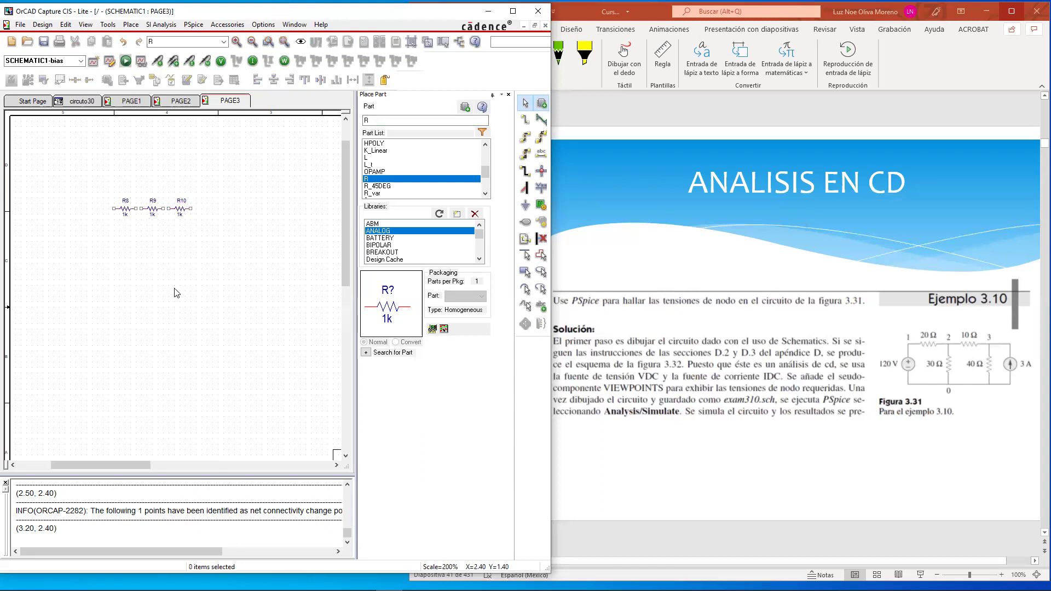
ctrl+scroll(175, 287, down, 1)
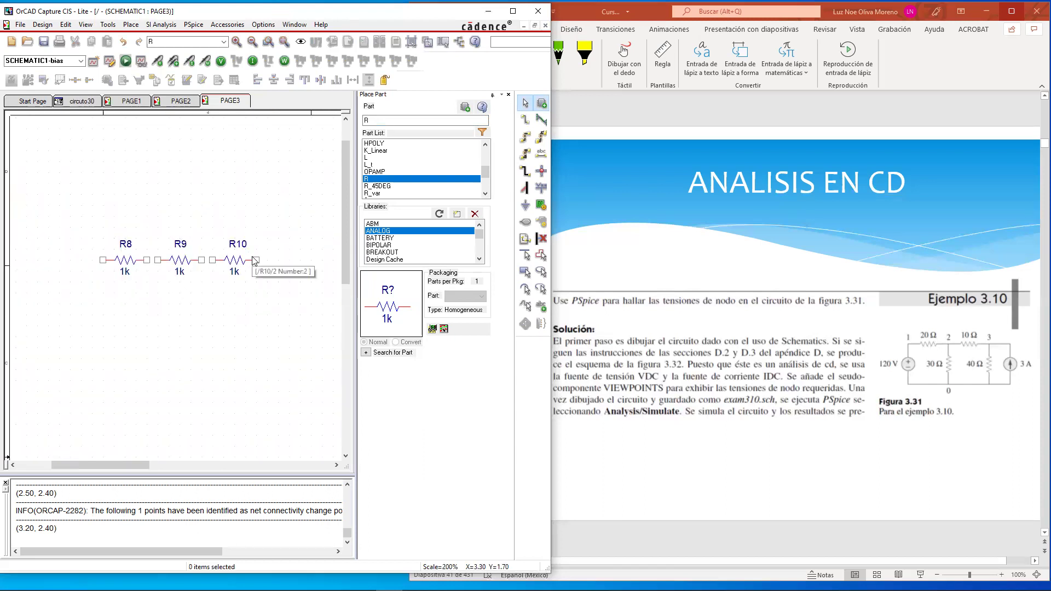
Examine the hierarchical port symbols of the CAPSYM library for use on PAGE2, comparing the PORTBOTH, PORTLEFT and PORTNO variants.
click(82, 101)
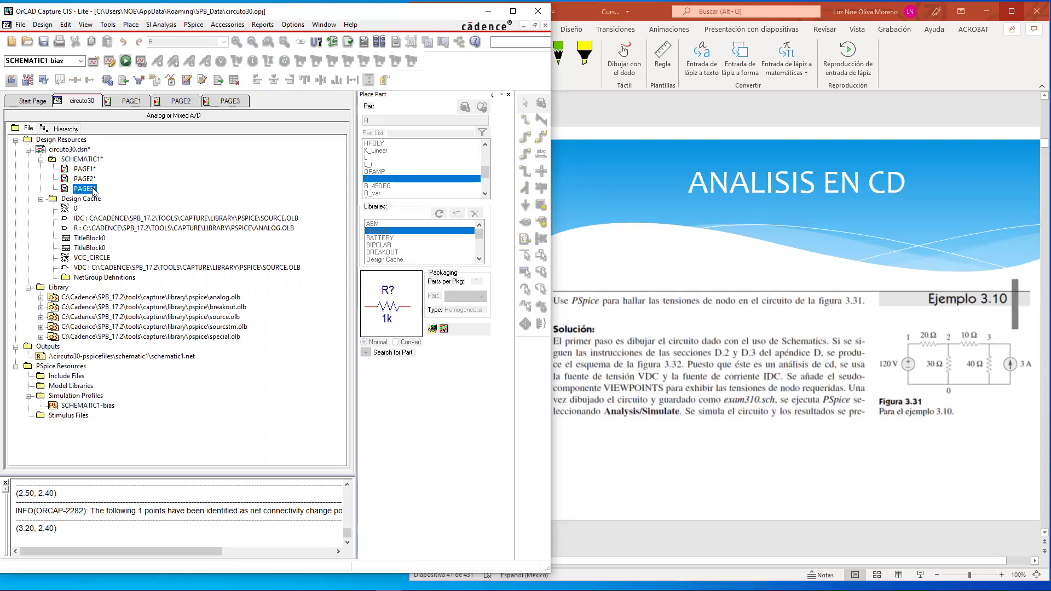
click(180, 100)
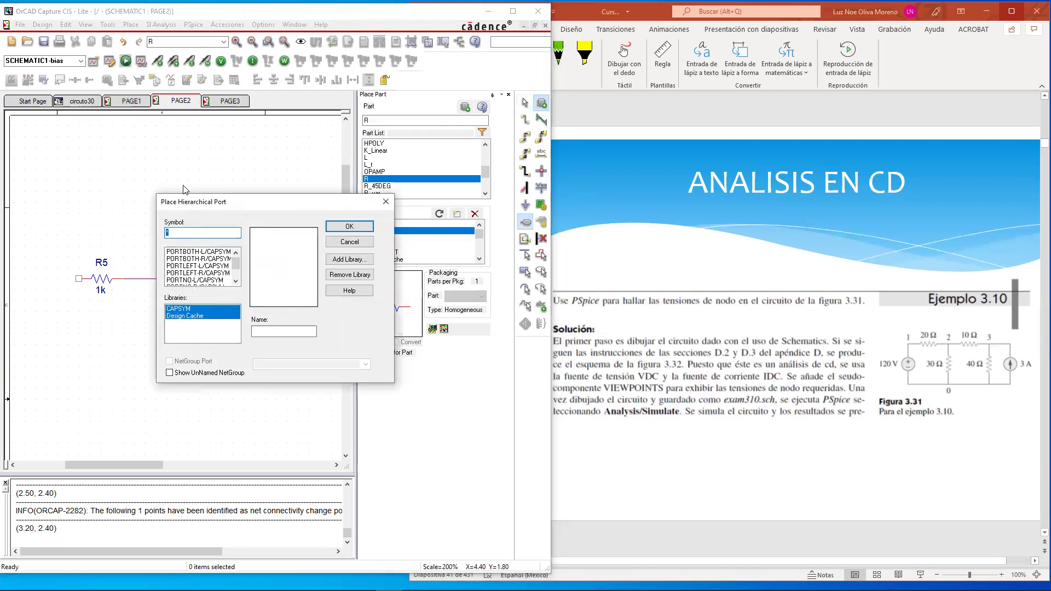
click(191, 253)
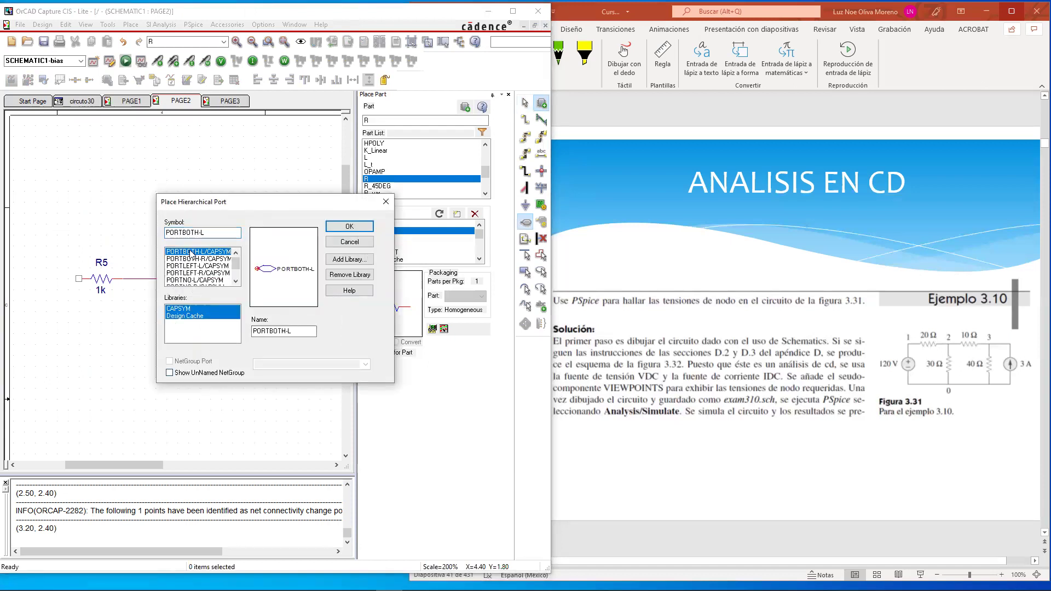
click(193, 266)
click(196, 272)
scroll(202, 272, down, 1)
click(201, 265)
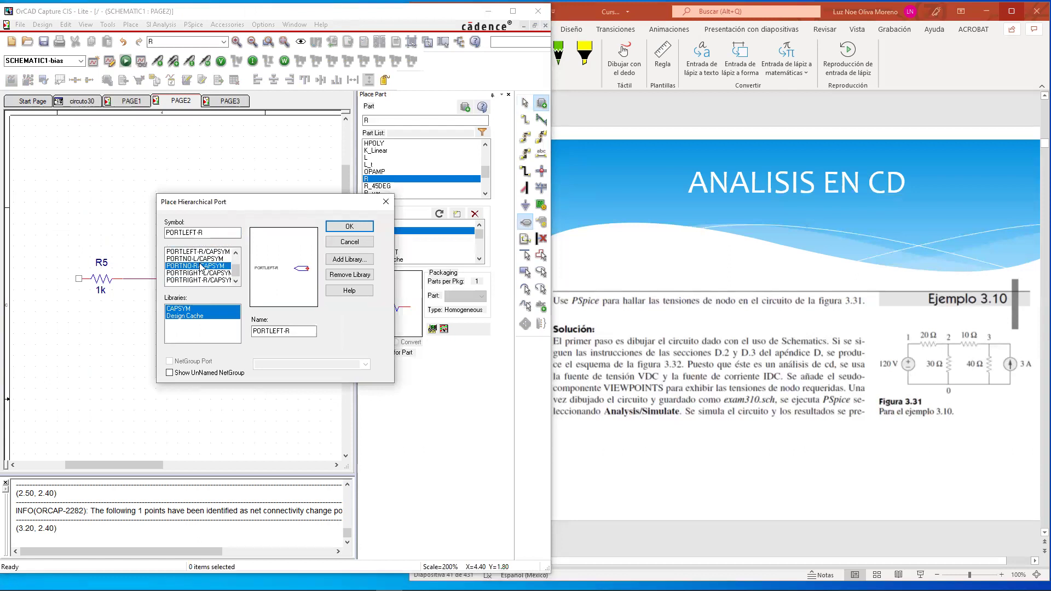
click(204, 259)
scroll(208, 257, up, 1)
click(208, 254)
click(206, 258)
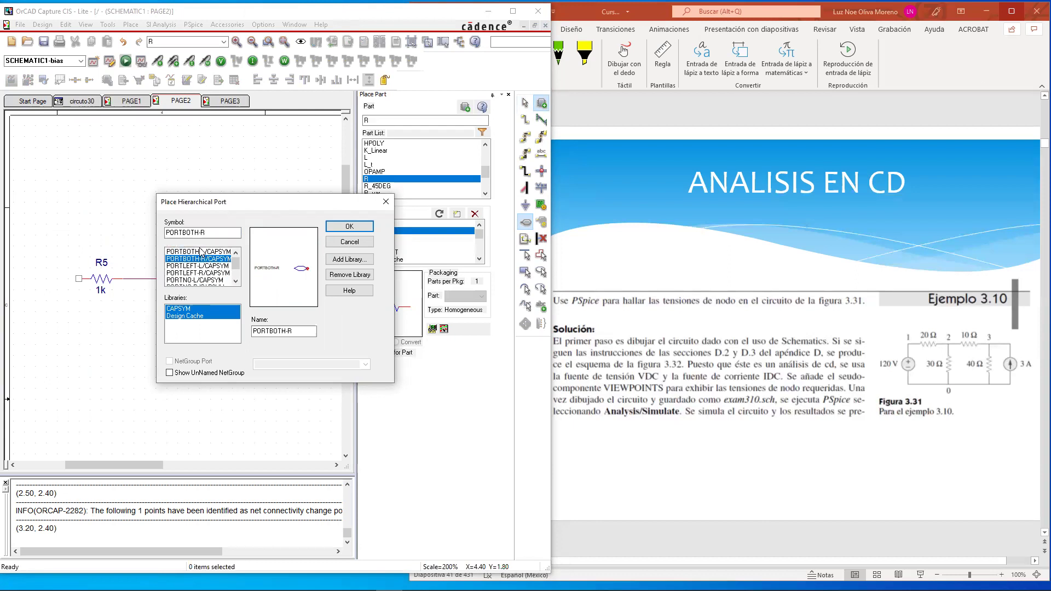
Place two PORTBOTH-L hierarchical ports on PAGE2, one above each end of the R5–R7 resistor row.
click(202, 252)
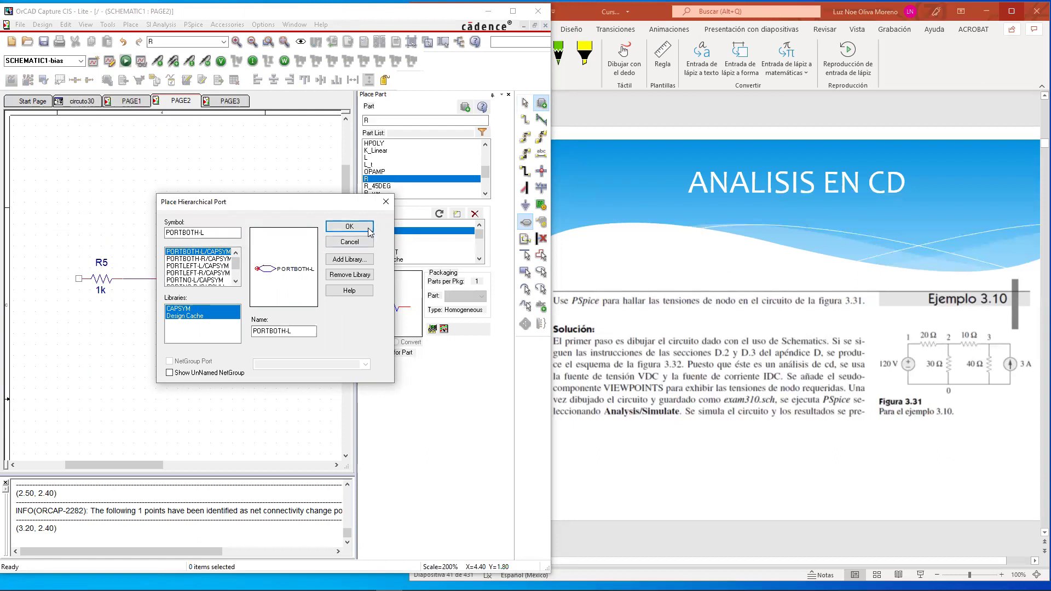
click(349, 226)
key(Escape)
click(36, 220)
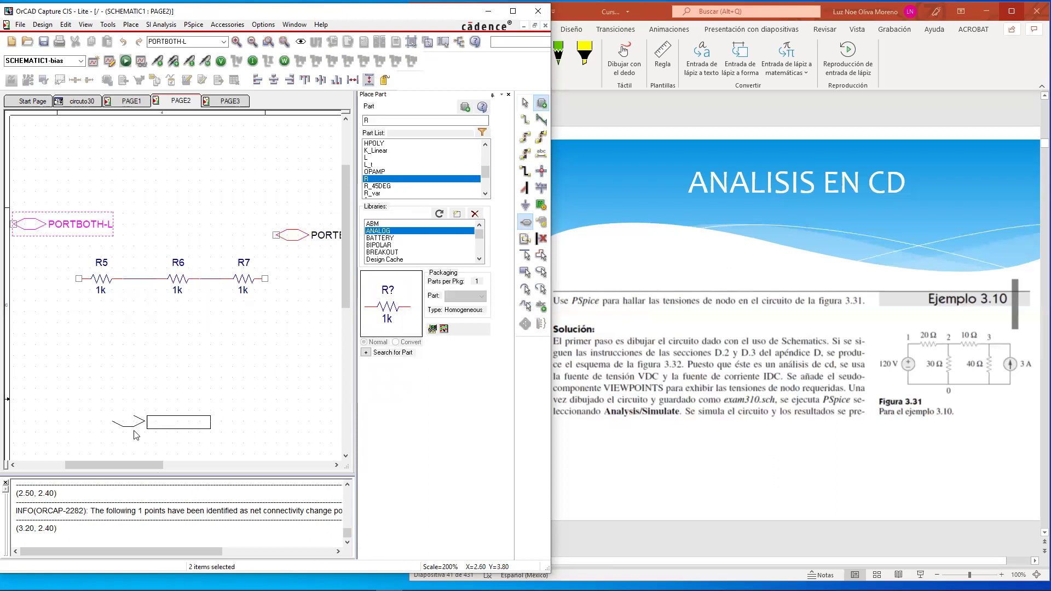
key(Escape)
click(135, 122)
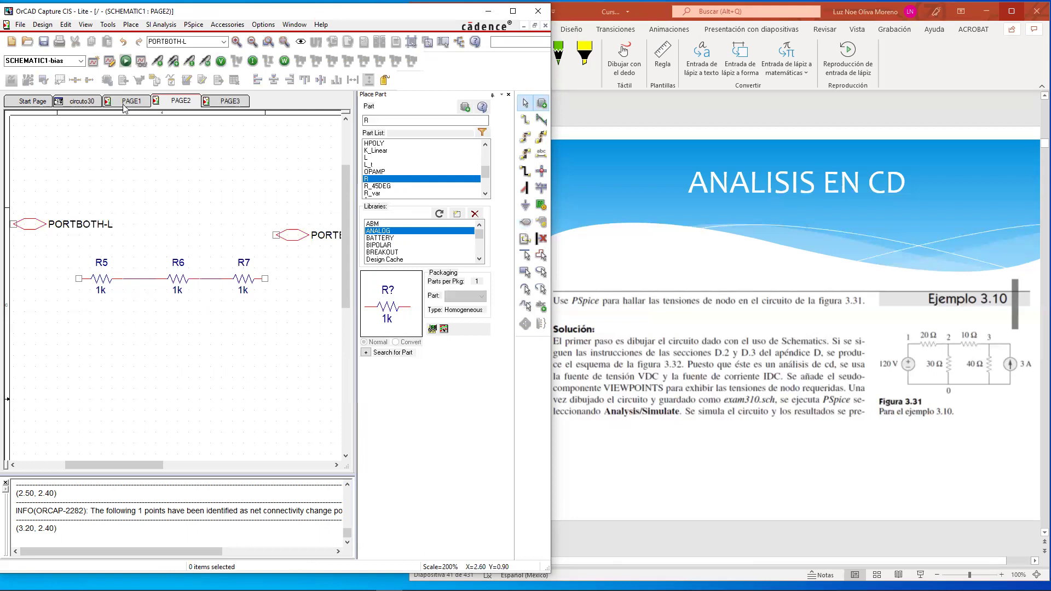
Place one PORTBOTH-L hierarchical port on PAGE1 above resistors R1 and R2.
click(123, 105)
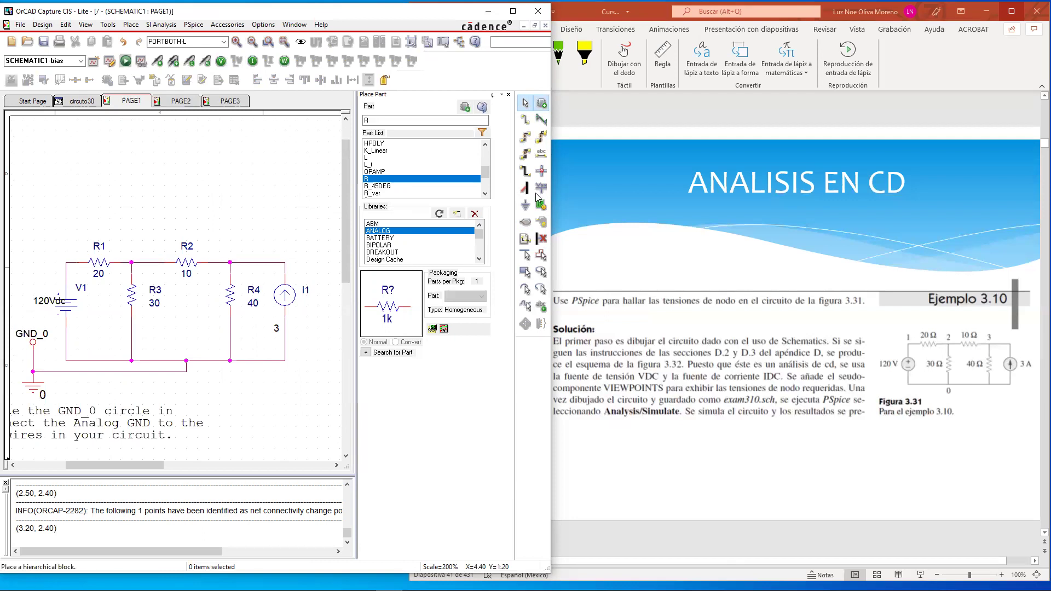
click(525, 222)
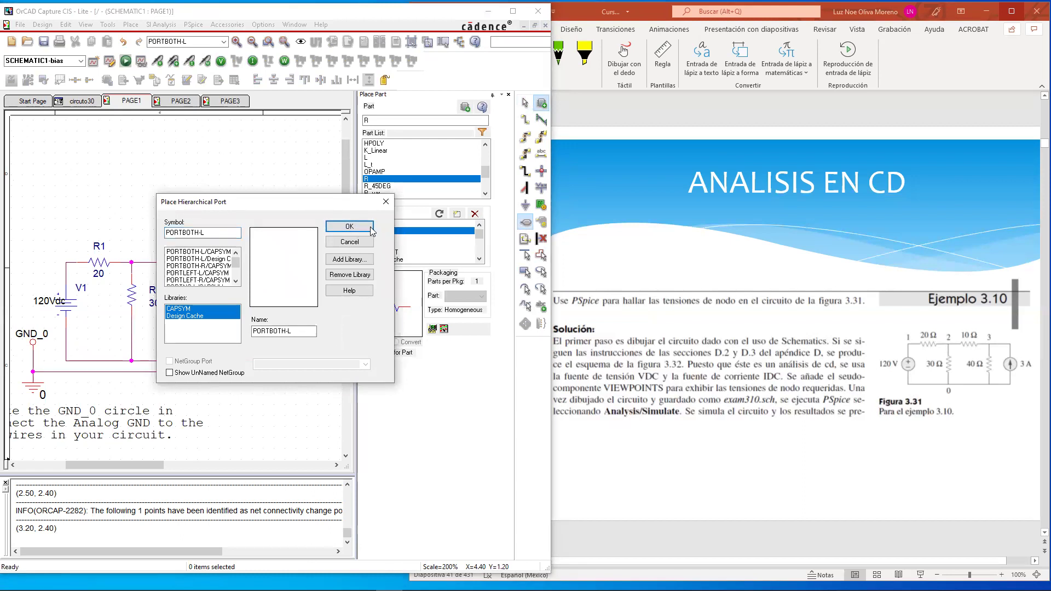
click(202, 258)
click(214, 251)
click(350, 227)
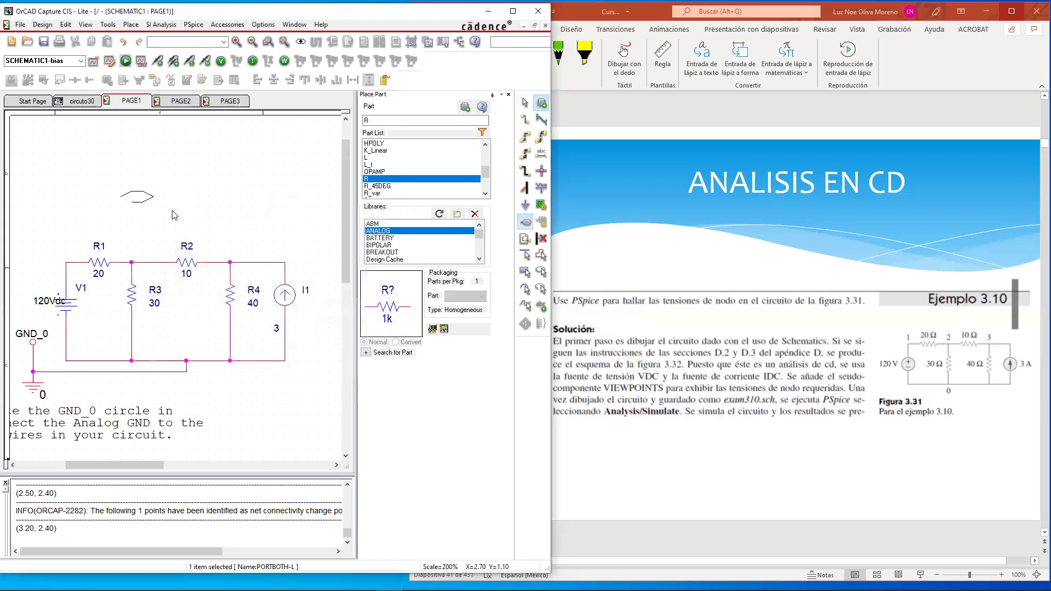
click(132, 207)
key(Escape)
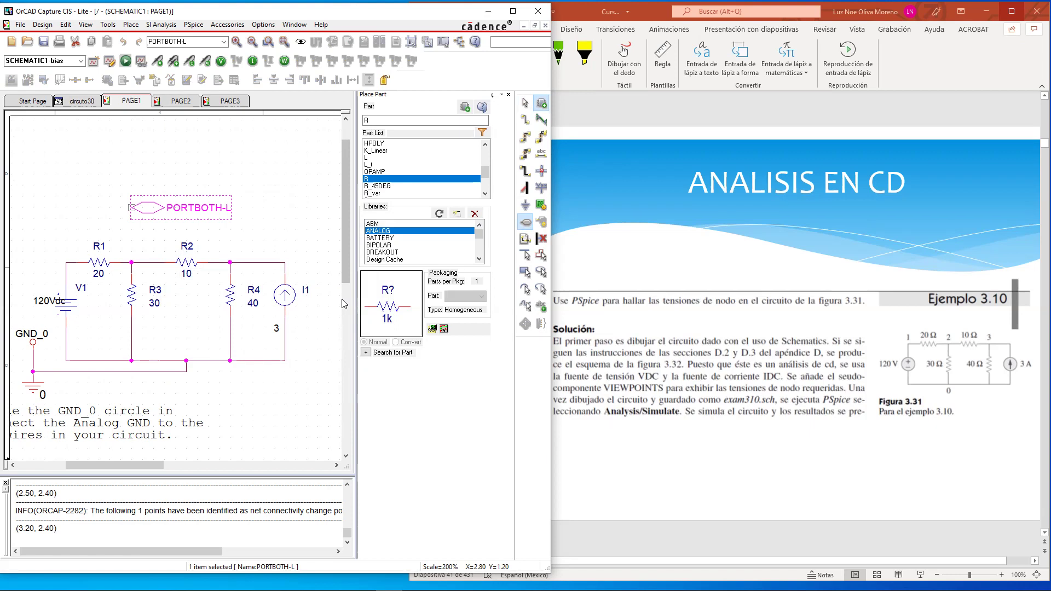
key(ctrl+v)
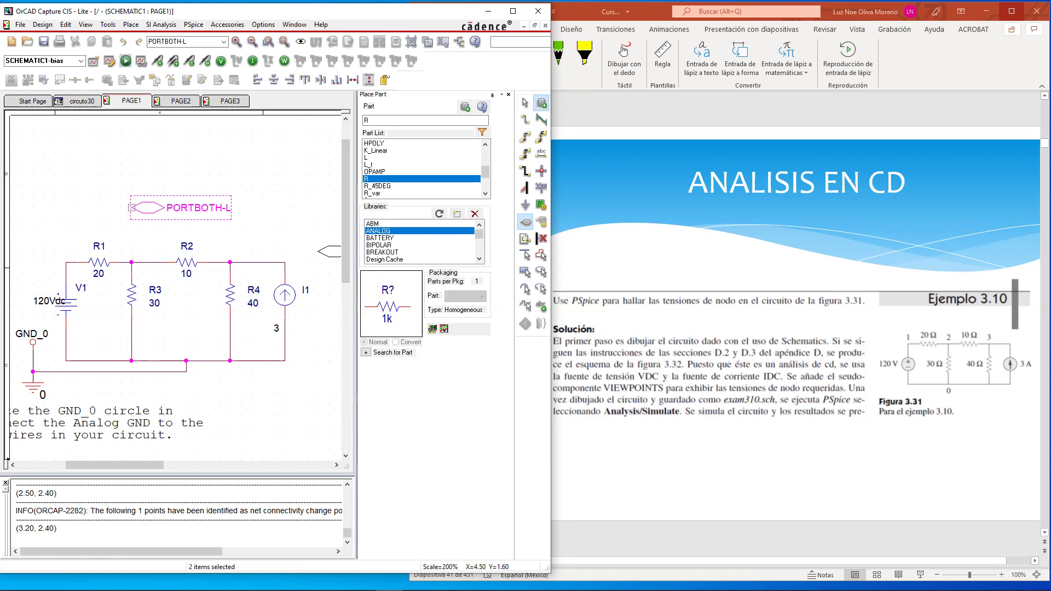
key(Escape)
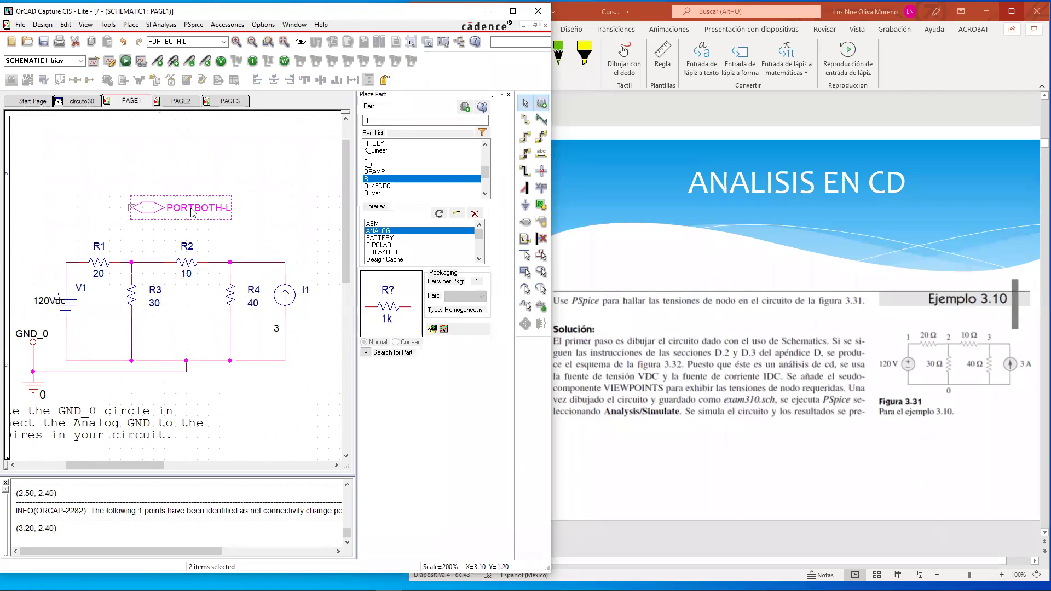
Delete the PORTBOTH-L hierarchical ports from PAGE2 and PAGE1, then return to PAGE2.
click(178, 102)
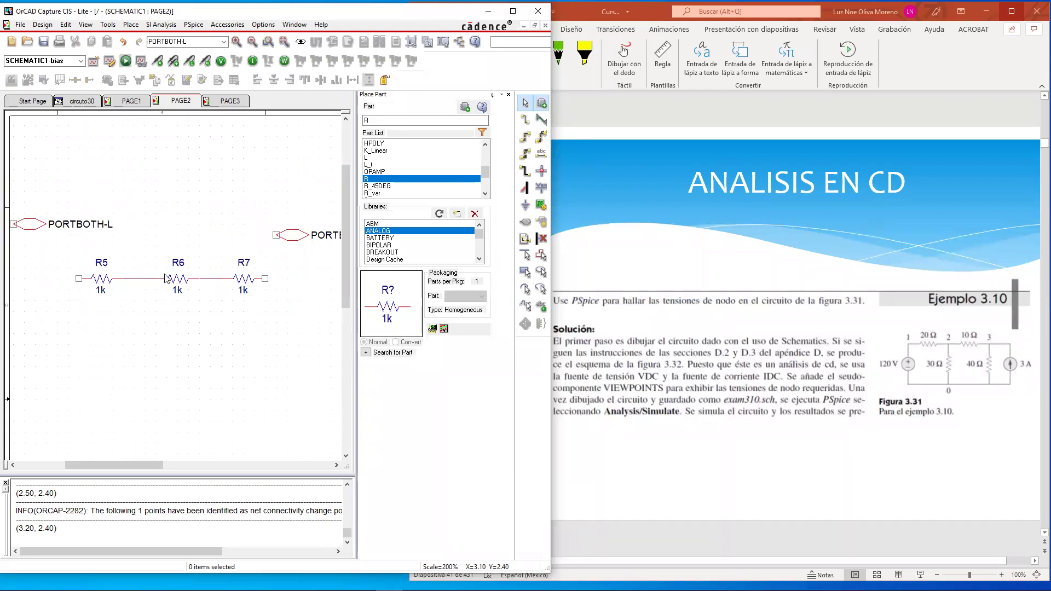
click(44, 225)
key(Delete)
click(291, 240)
key(Delete)
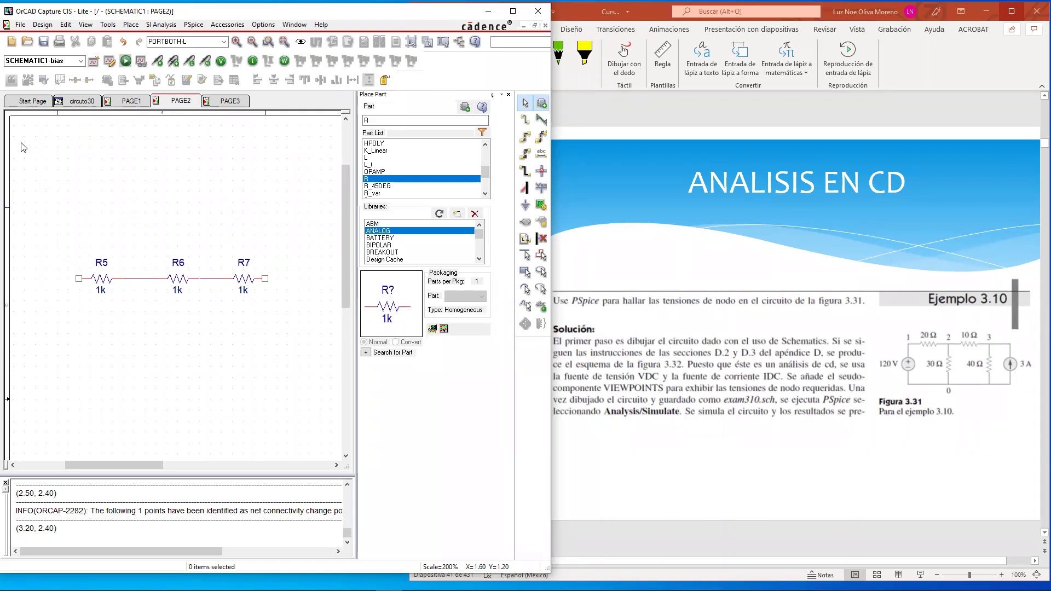
click(128, 105)
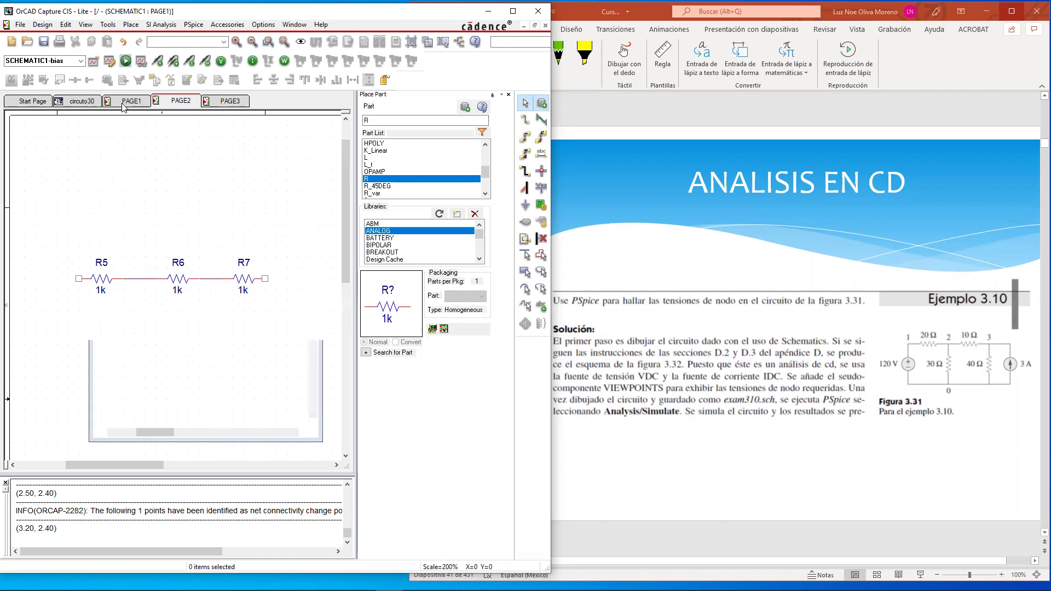
click(182, 103)
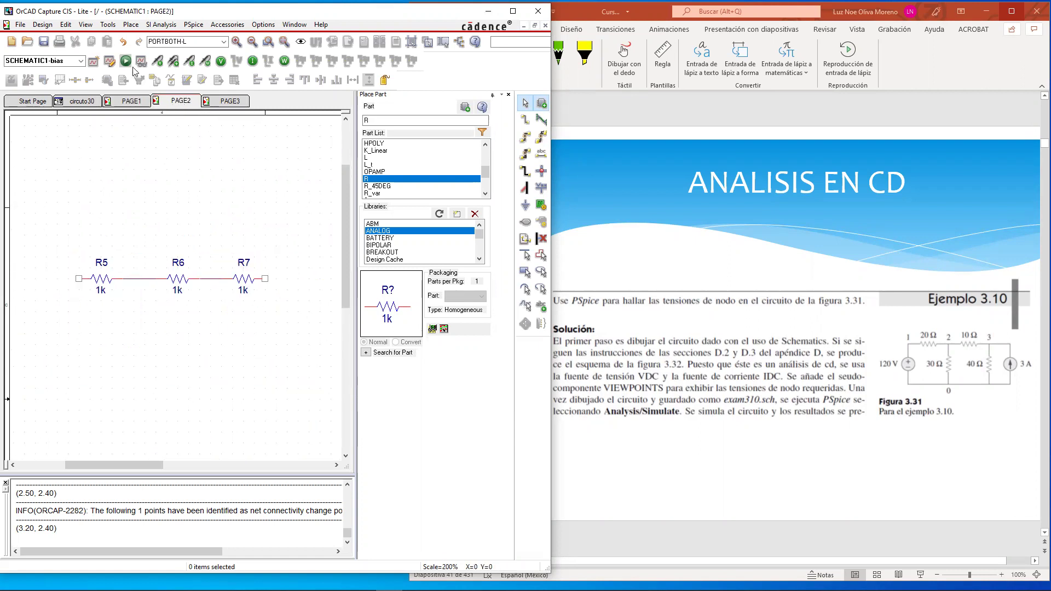
Create the PSpice netlist for the design and inspect the resistor pins on PAGE2 and PAGE3.
click(160, 25)
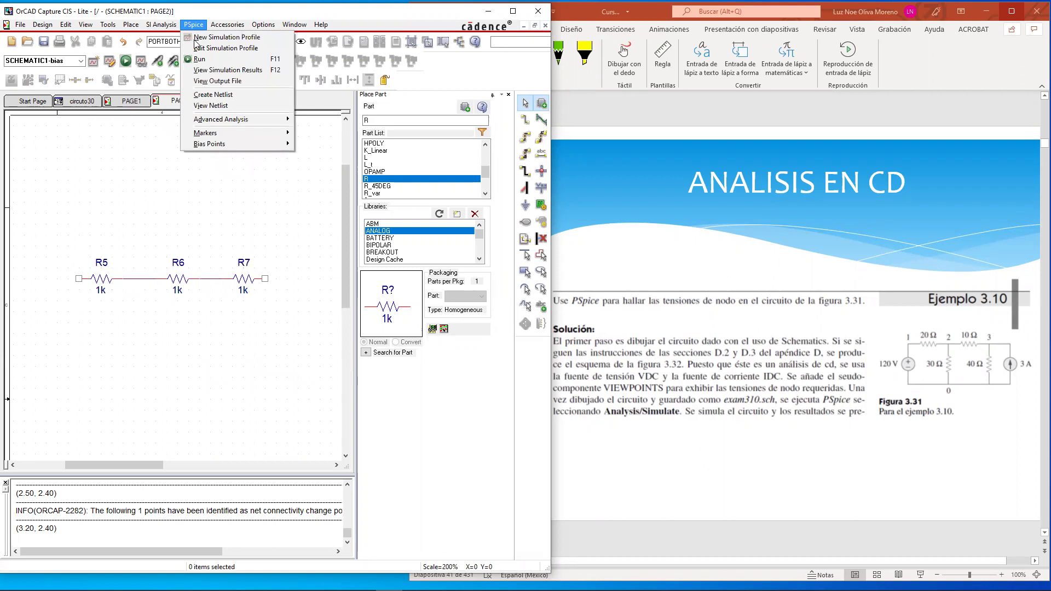
click(220, 97)
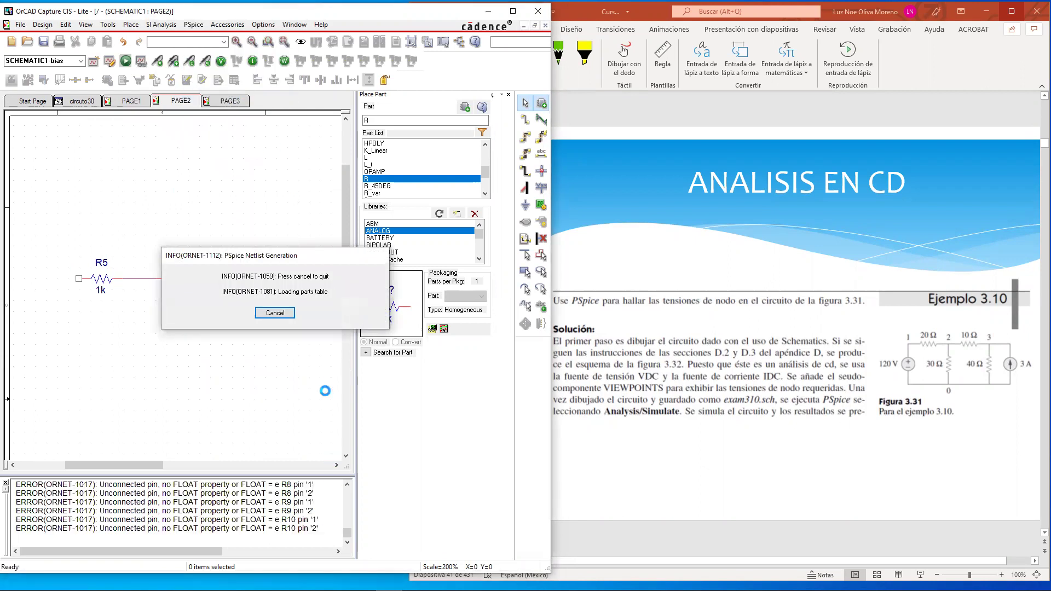
click(338, 317)
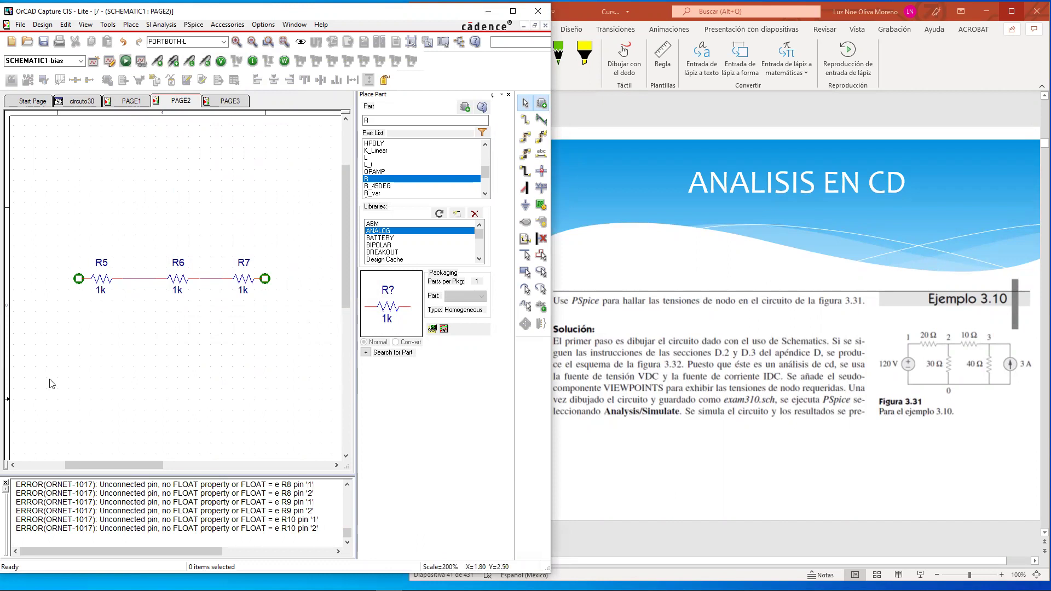
click(240, 104)
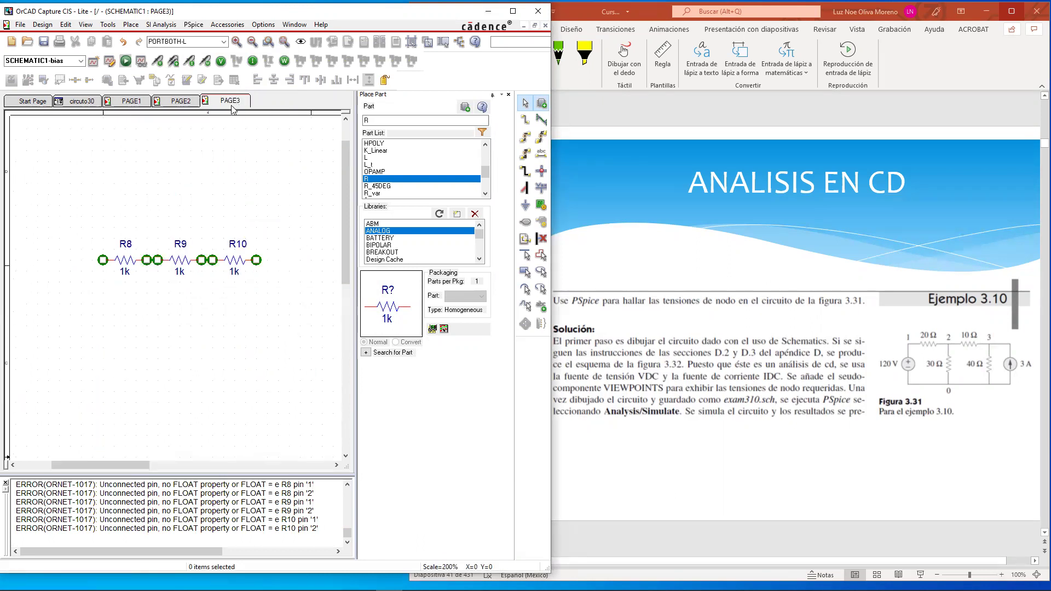
Return to PAGE1 and look through the available object placement commands.
click(122, 104)
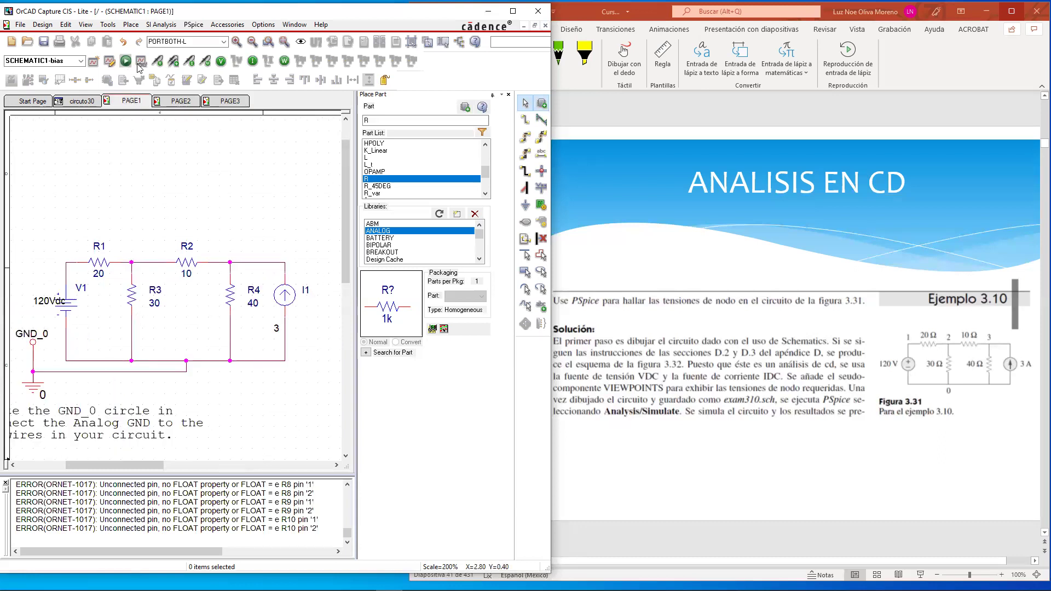
click(108, 25)
mouse_move(132, 26)
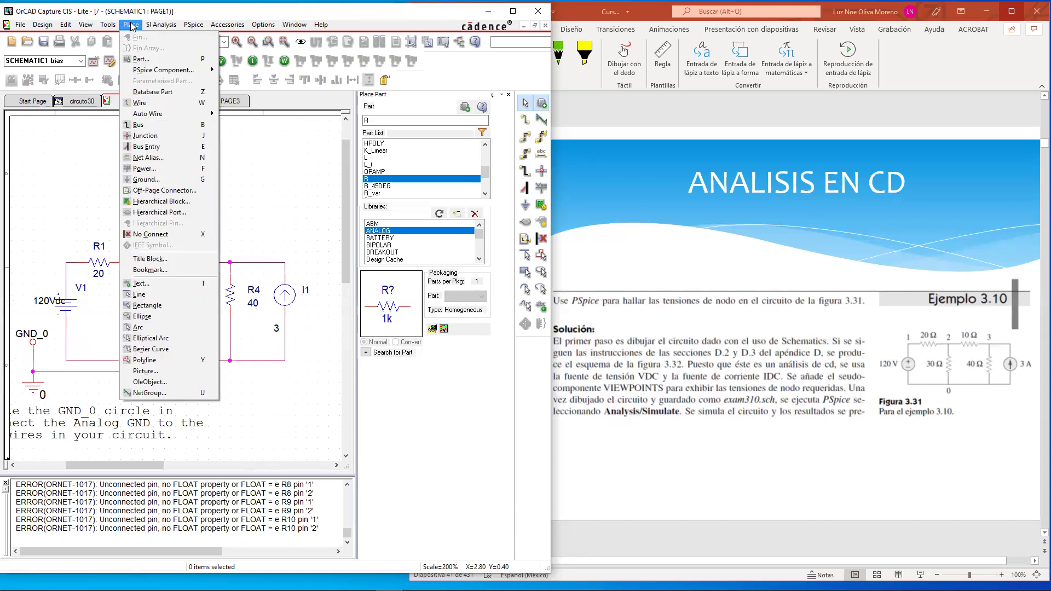
Try to run the PSpice simulation with the resistor pages PAGE2 and PAGE3 still in the design.
mouse_move(264, 25)
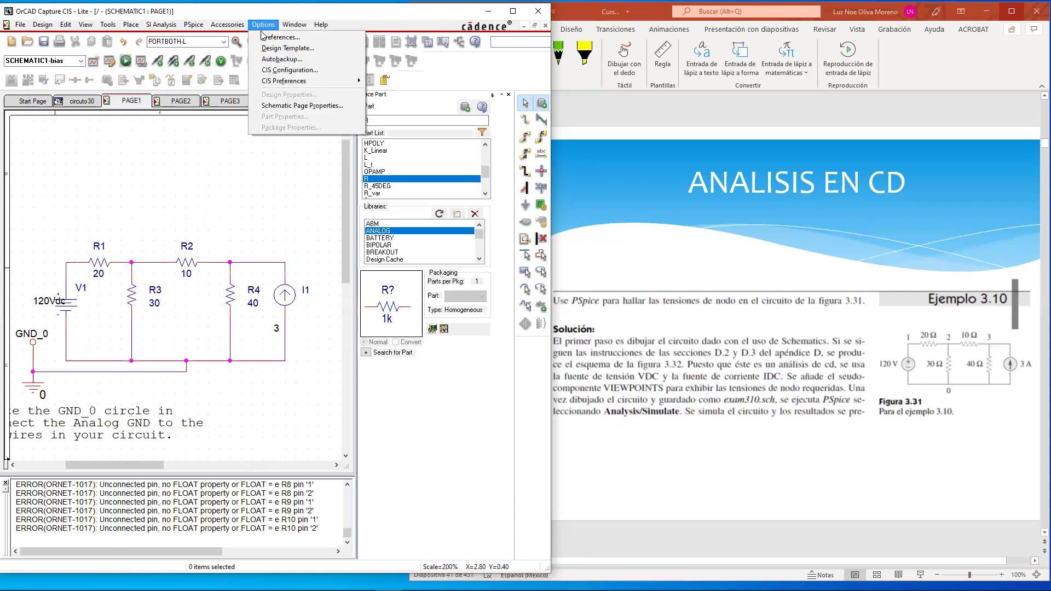
click(125, 60)
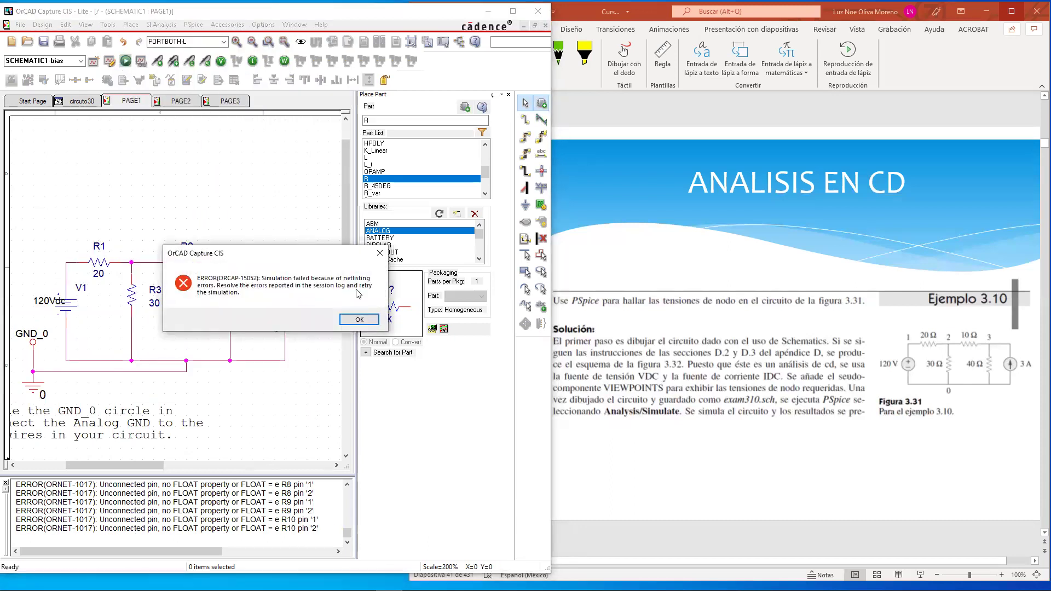
click(348, 323)
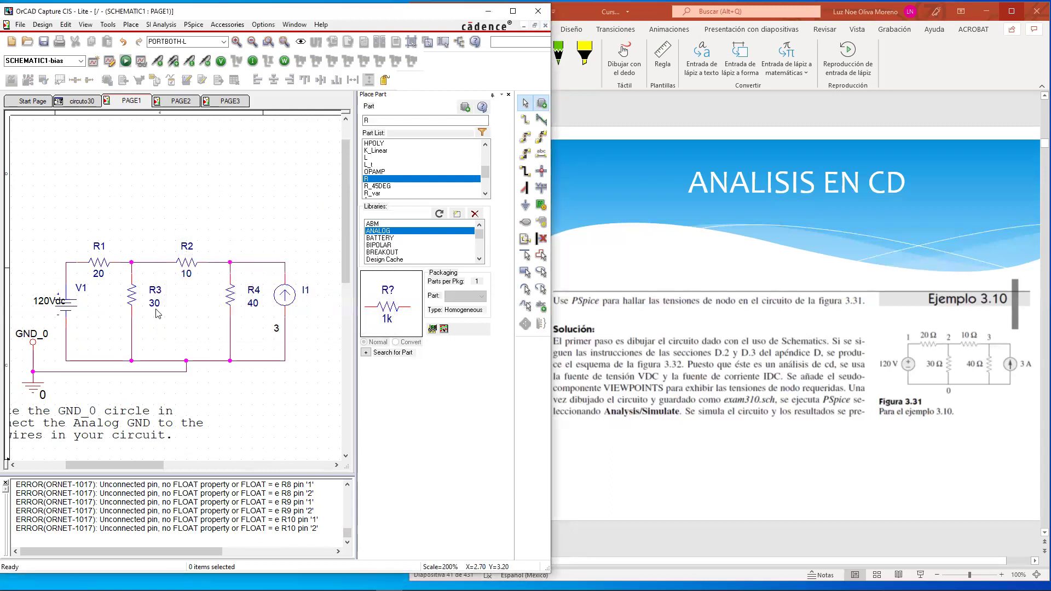
Delete resistors R8, R9 and R10 from PAGE3 and close that page, saving its changes.
click(182, 102)
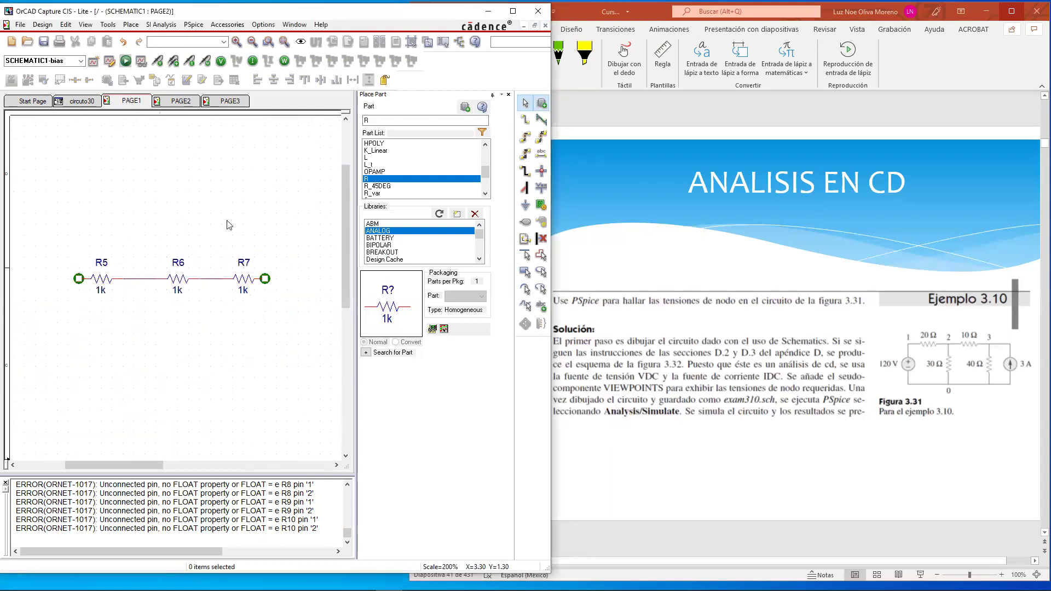
click(225, 101)
drag(36, 215, 323, 330)
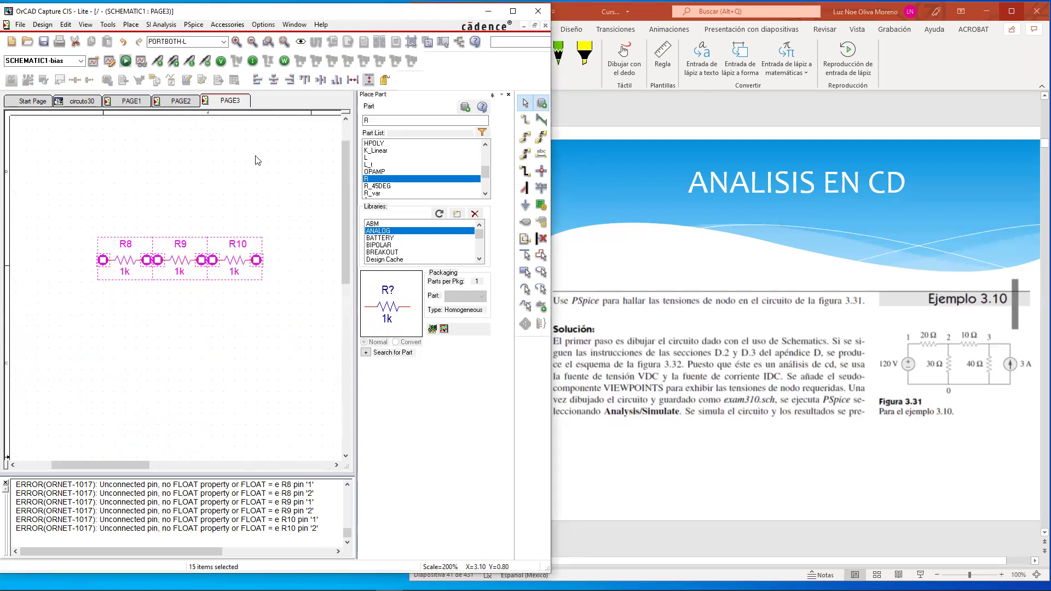
key(Delete)
right_click(225, 101)
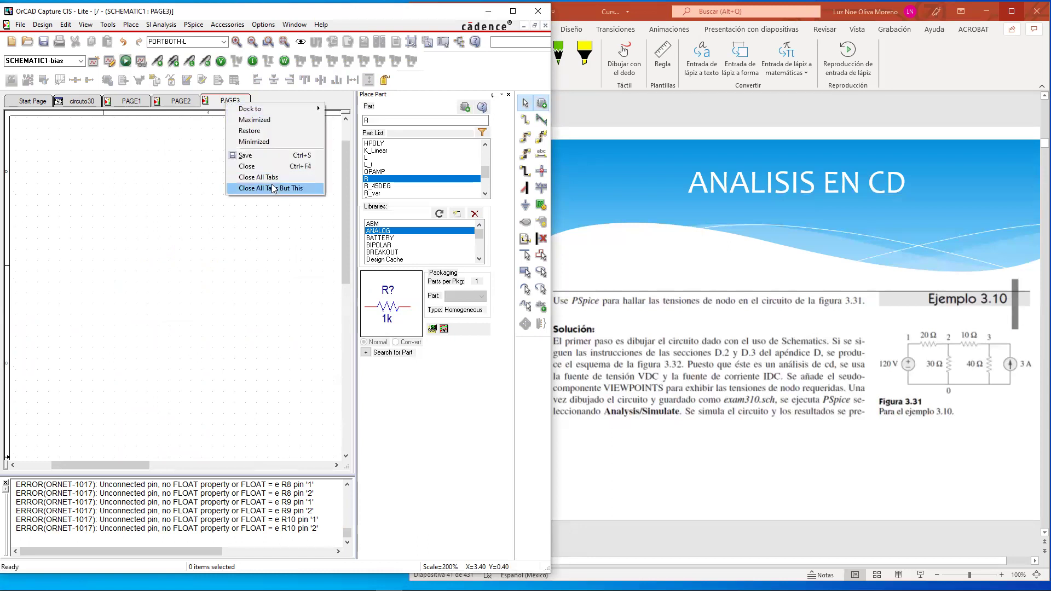
click(247, 166)
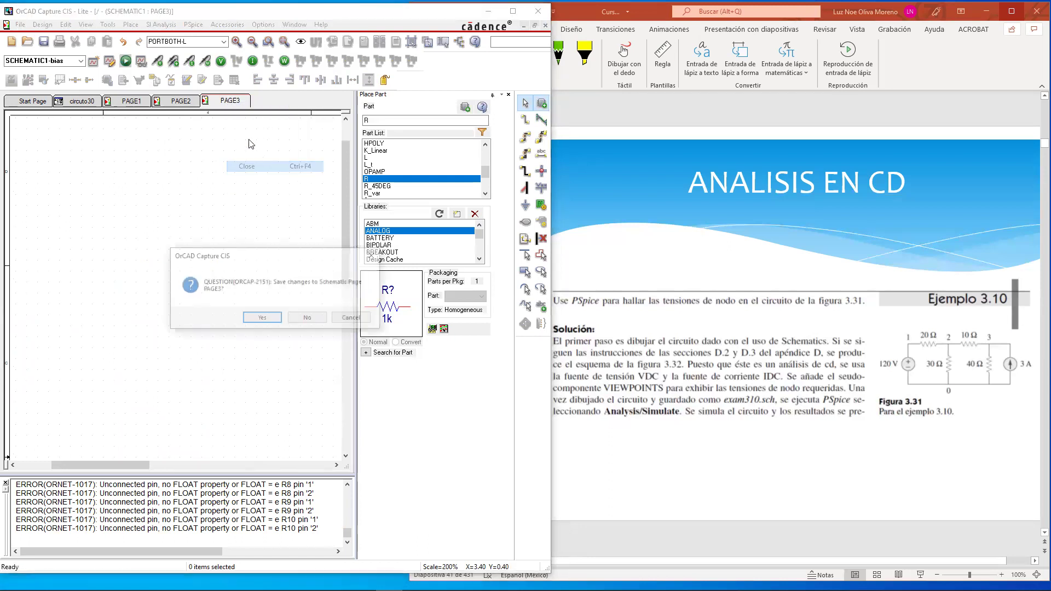
click(255, 321)
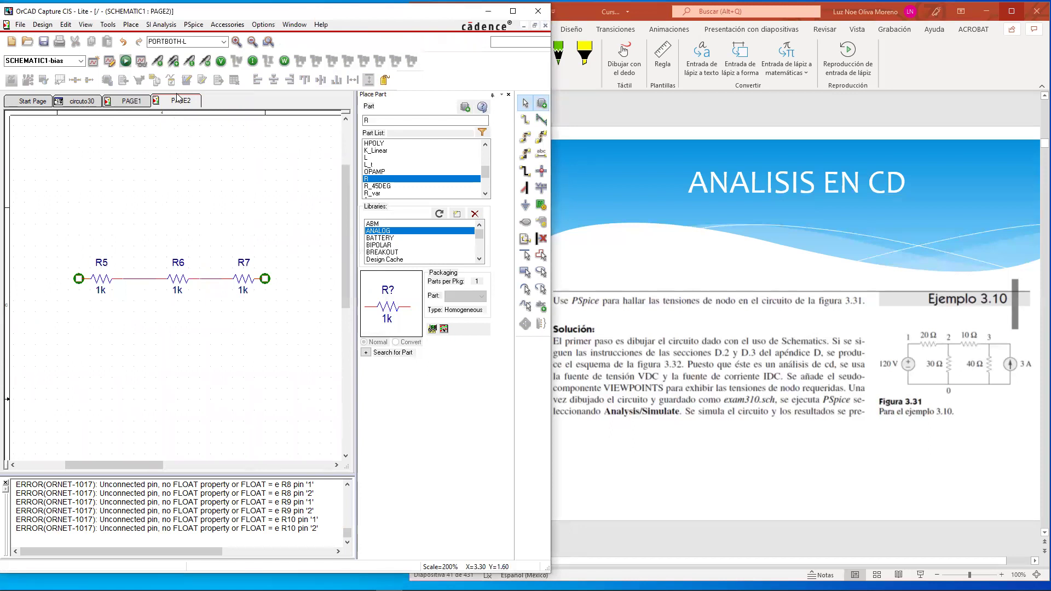
Delete the wired resistors R5, R6 and R7 from PAGE2 and close that page, saving its changes.
right_click(182, 103)
click(172, 198)
drag(36, 203, 335, 362)
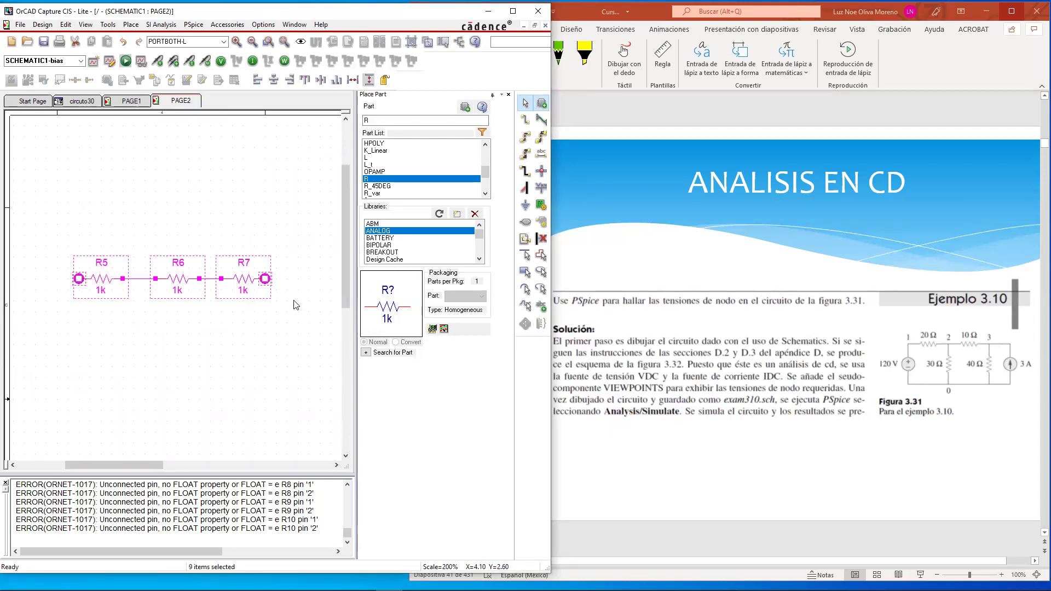
key(Delete)
right_click(176, 103)
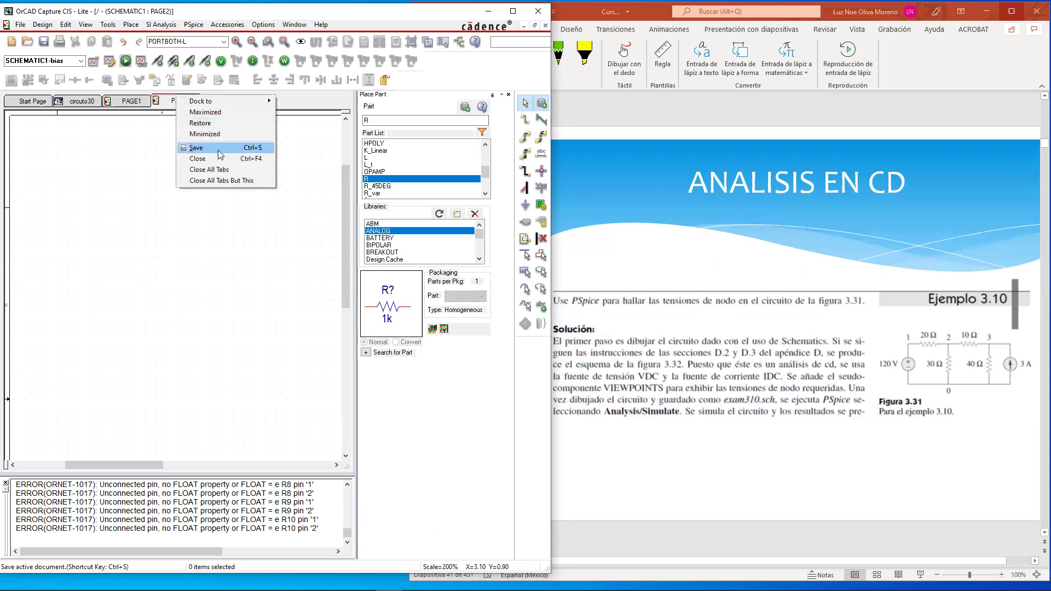
click(221, 158)
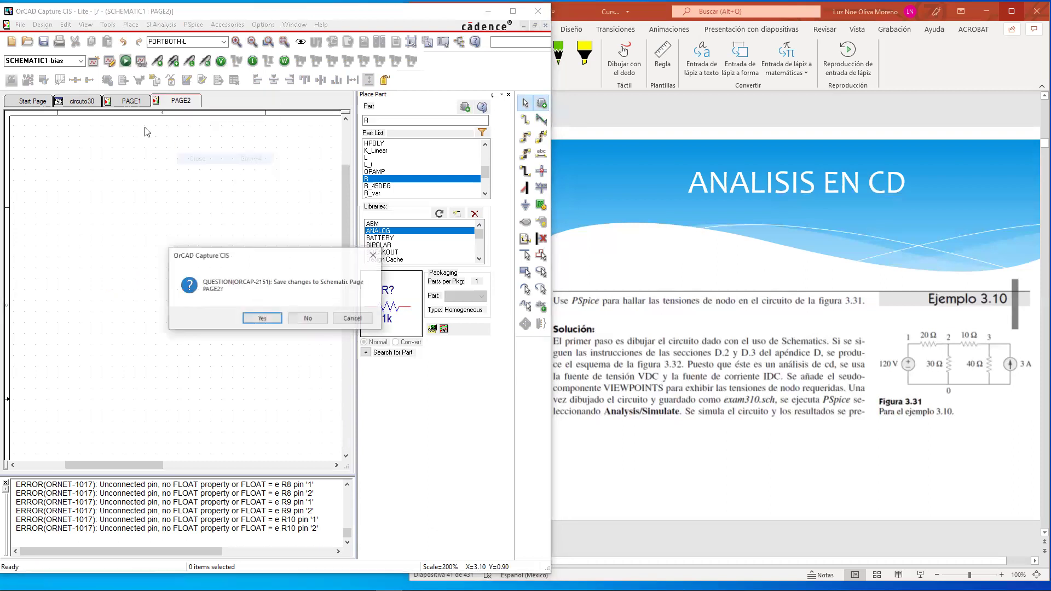
click(259, 316)
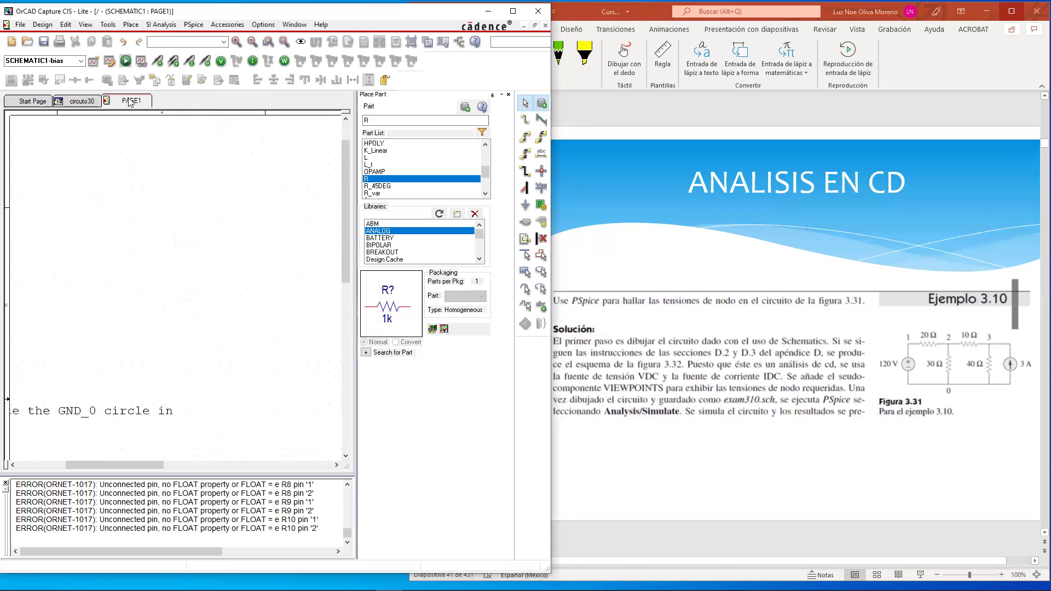
Run the SCHEMATIC1-bias simulation and view the node voltages in its output file before switching to the PowerPoint slides.
click(126, 61)
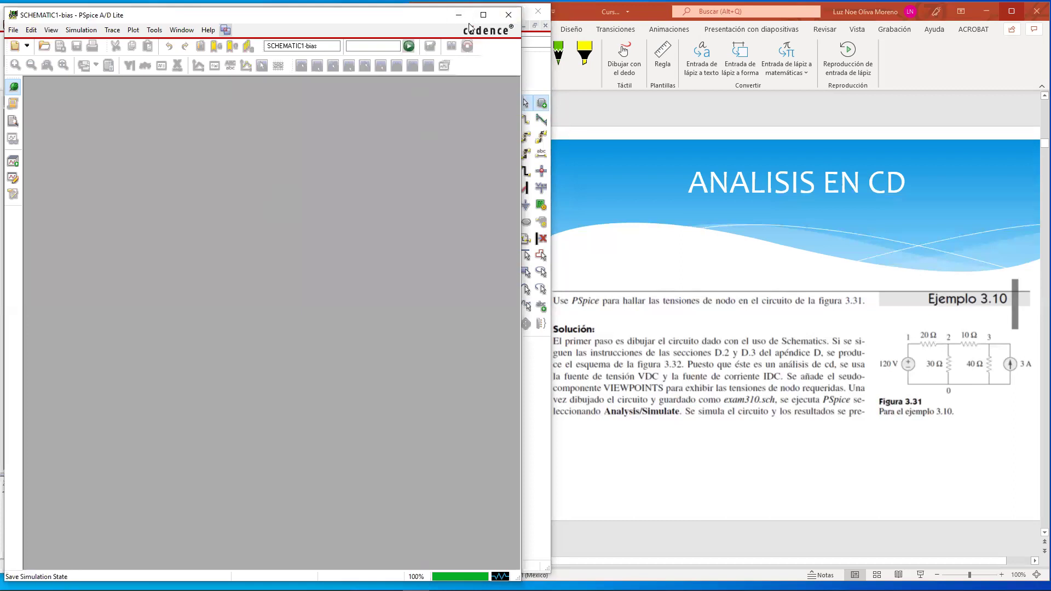
click(51, 30)
click(88, 82)
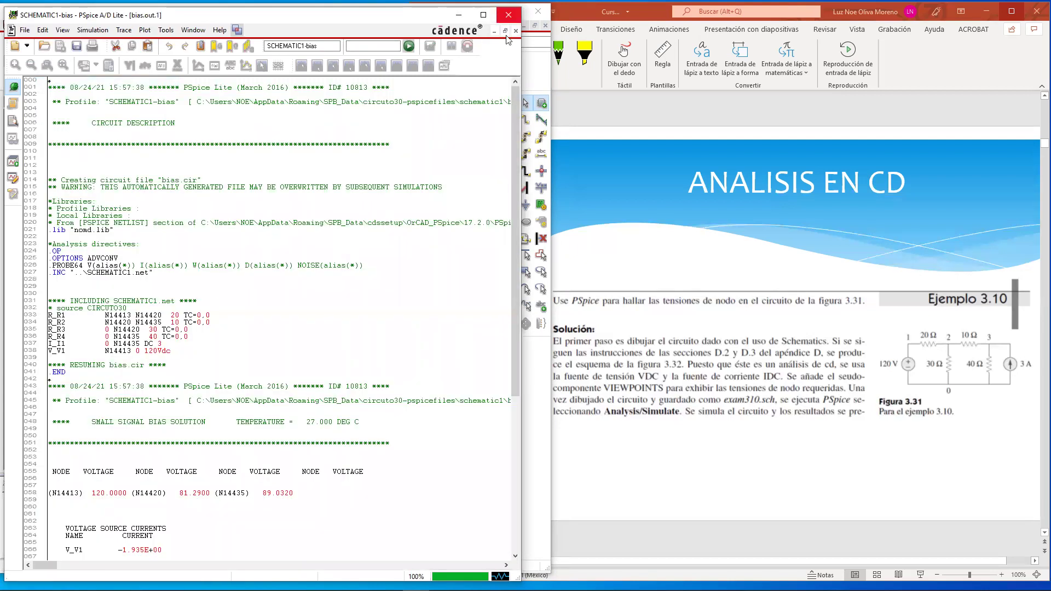
click(461, 16)
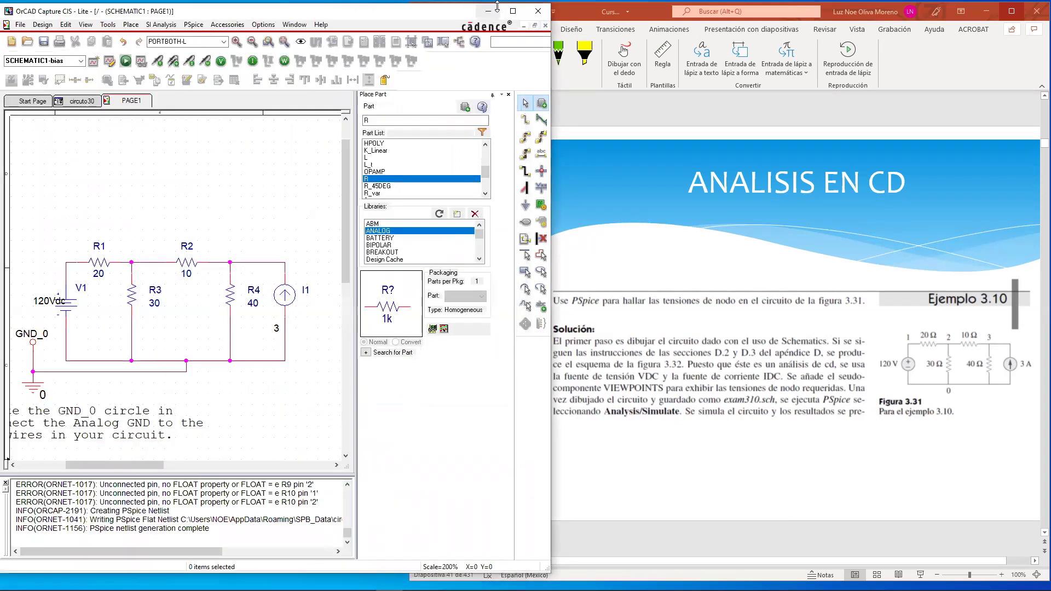
click(721, 331)
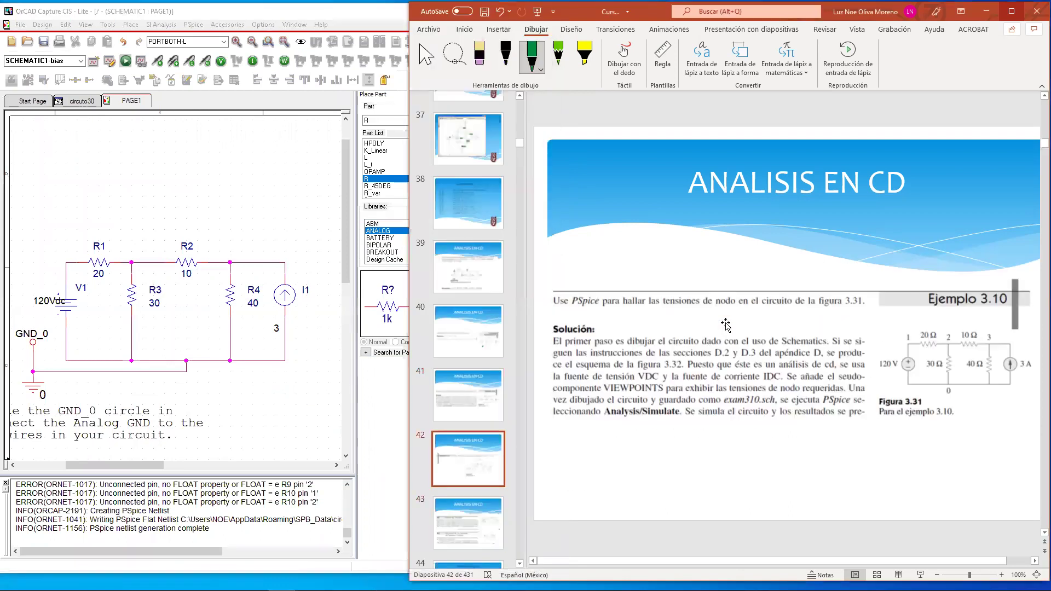
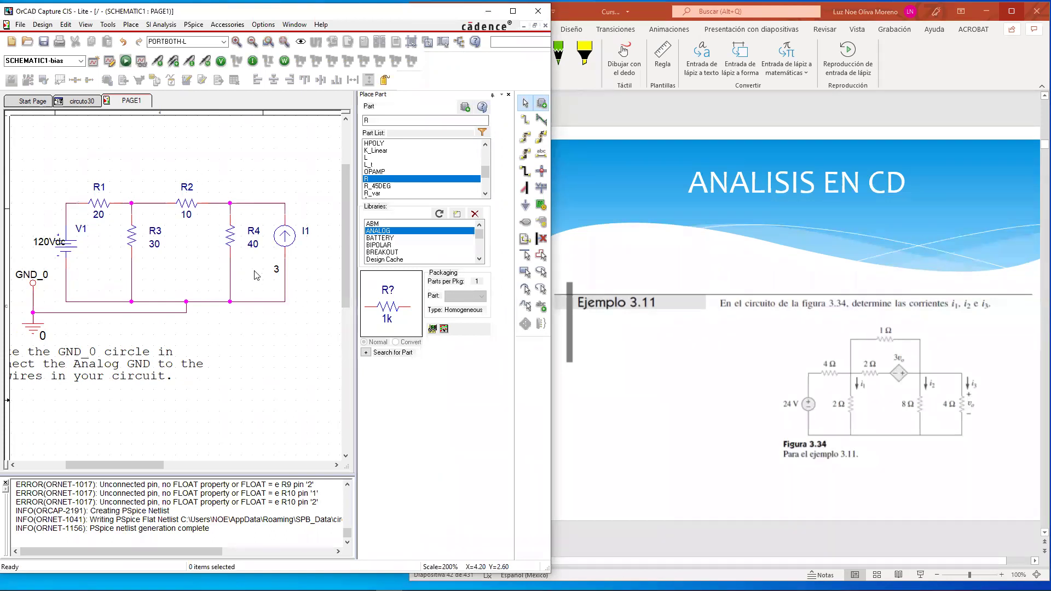
Delete the wire joining R2 to R4, and the current source I1 with the wire below it.
click(230, 244)
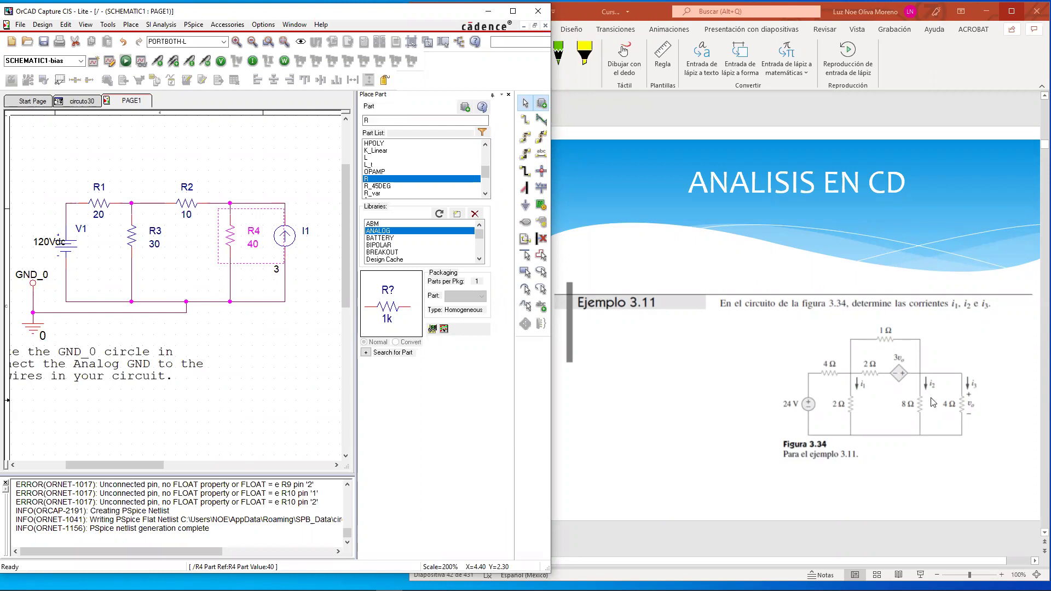
key(Escape)
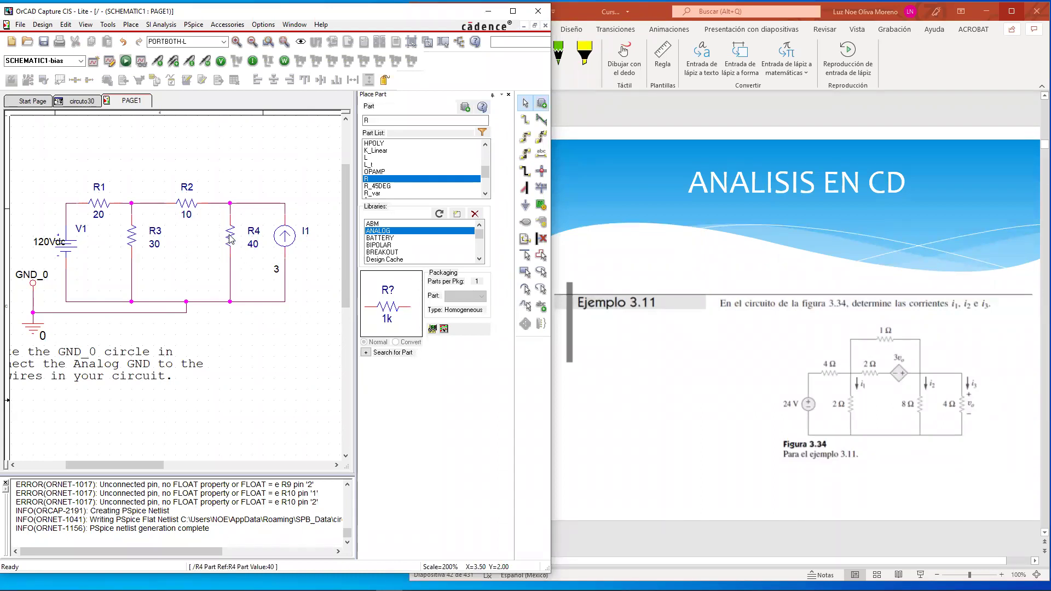
click(215, 203)
key(Delete)
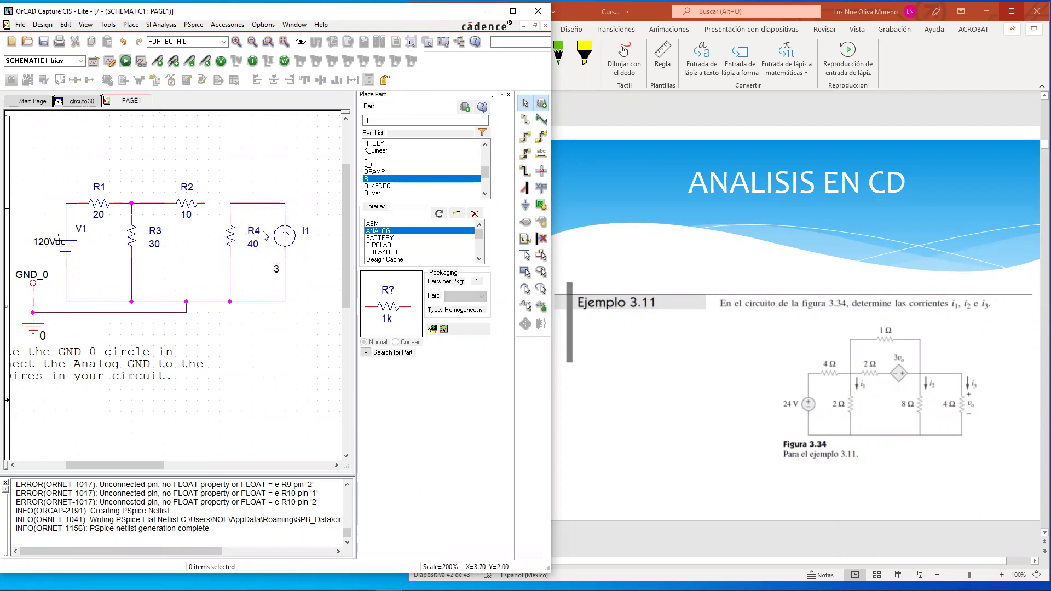
drag(273, 225, 323, 301)
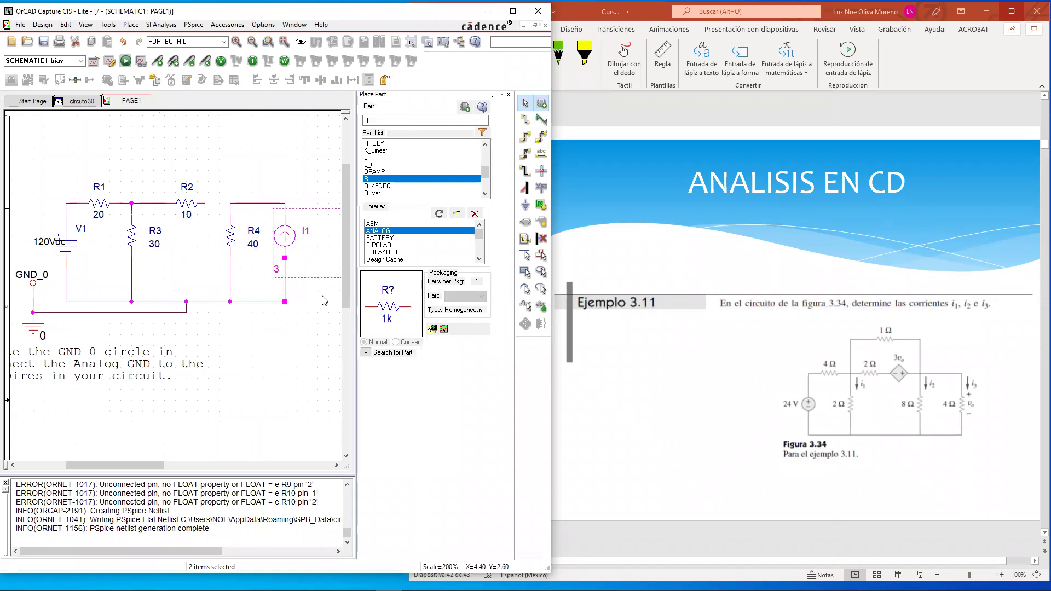
key(Delete)
Copy resistor R4 into the removed current source's place and add a second, horizontally rotated copy above R2.
click(232, 244)
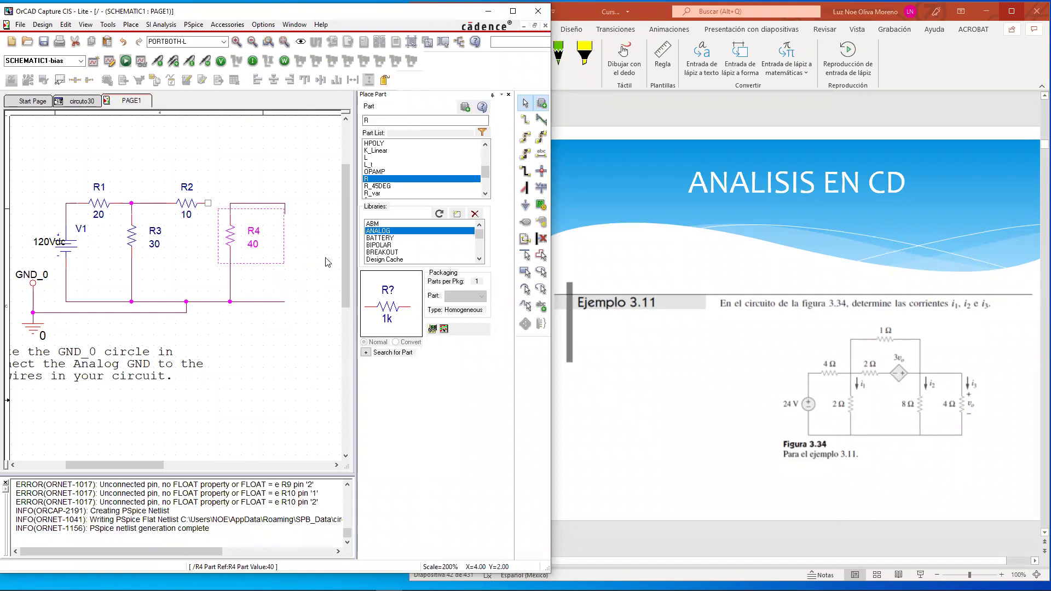
click(299, 252)
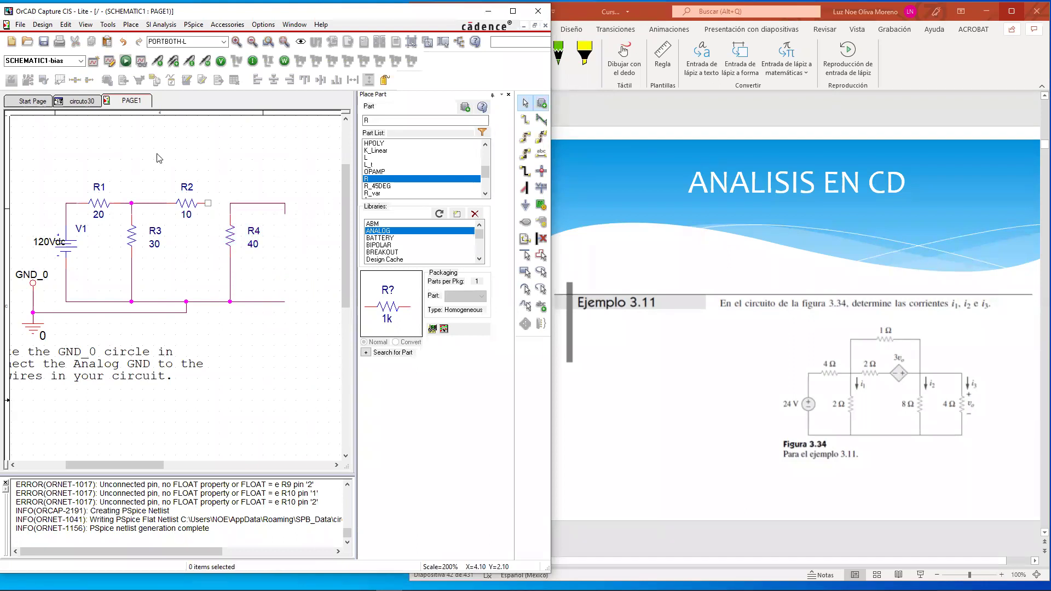
key(ctrl+v)
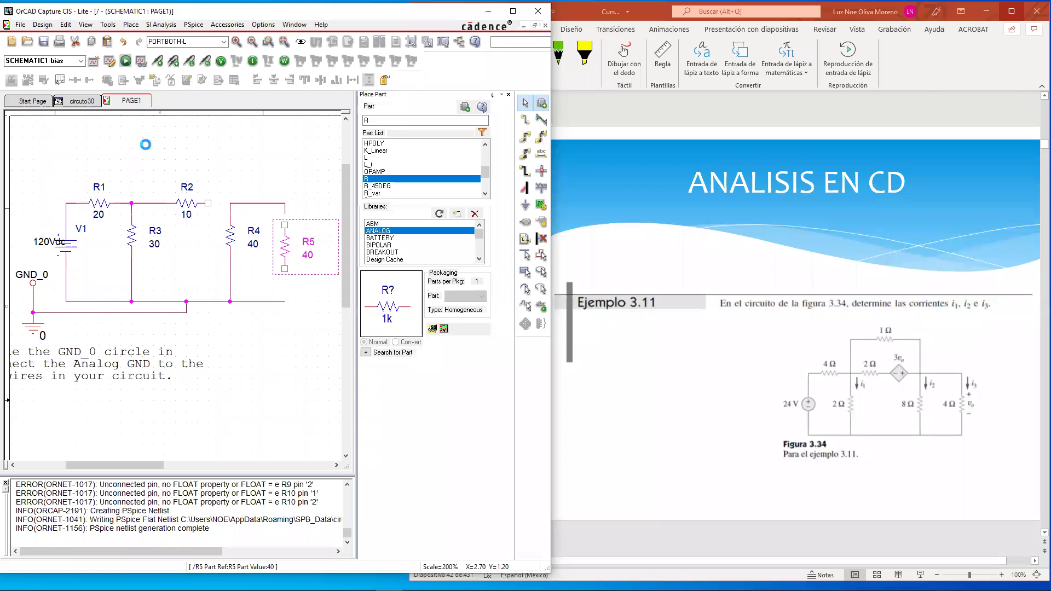
key(ctrl+v)
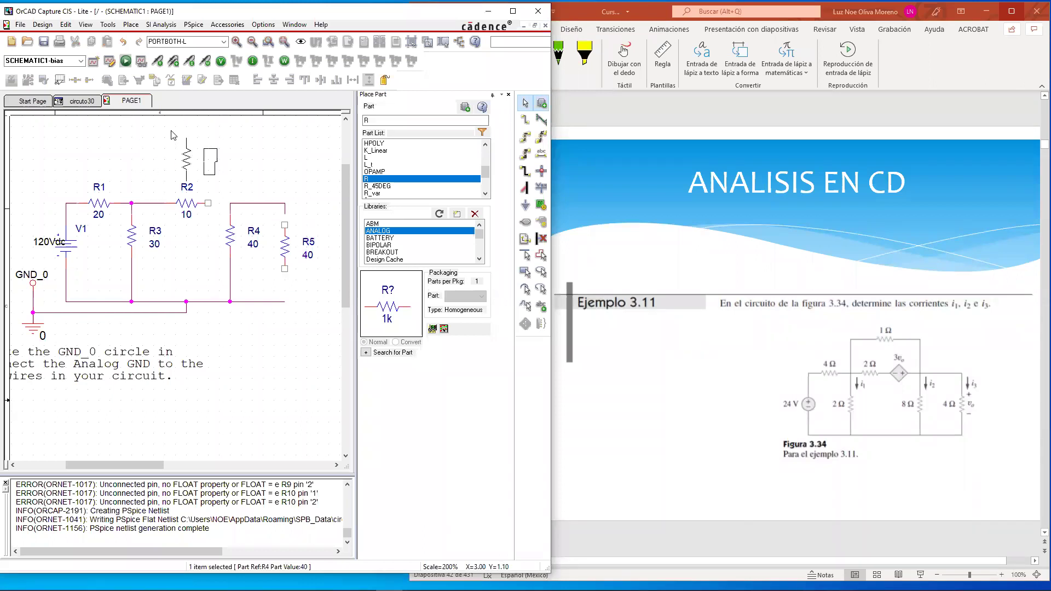
key(r)
click(226, 144)
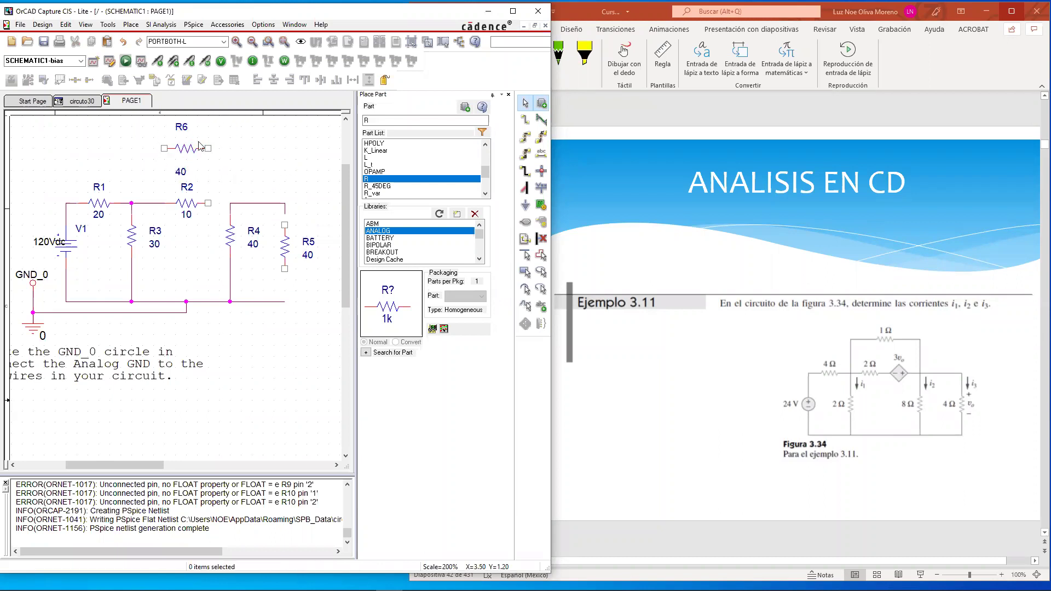
Reposition the resistors: raise R6, shift R4 outward and down, lower R5, and move R2 closer to R1.
mouse_move(181, 148)
mouse_down()
mouse_move(169, 136)
mouse_move(193, 147)
mouse_up()
drag(242, 252, 287, 260)
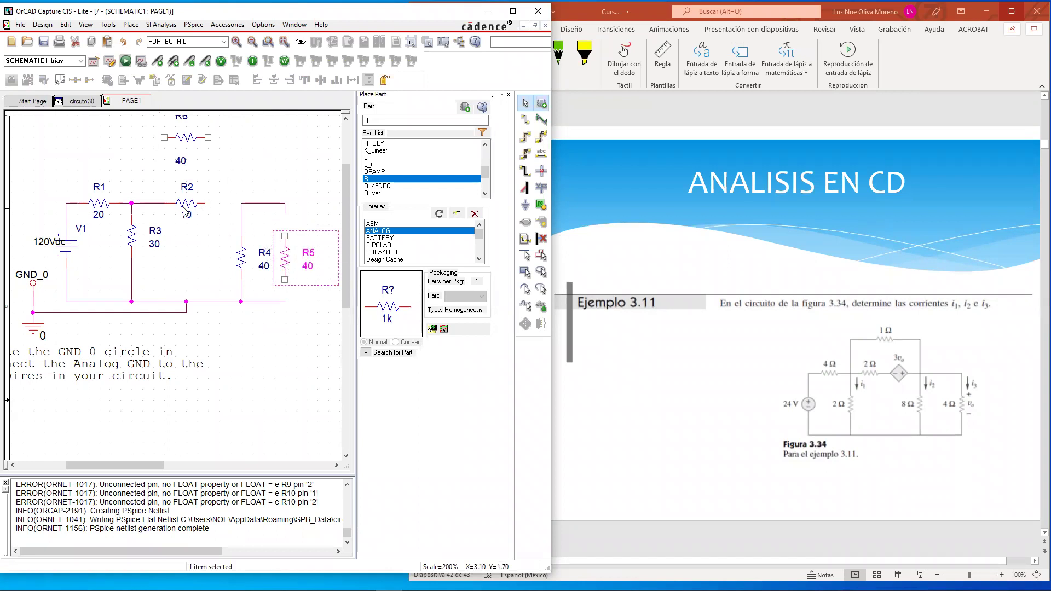
drag(182, 203, 161, 203)
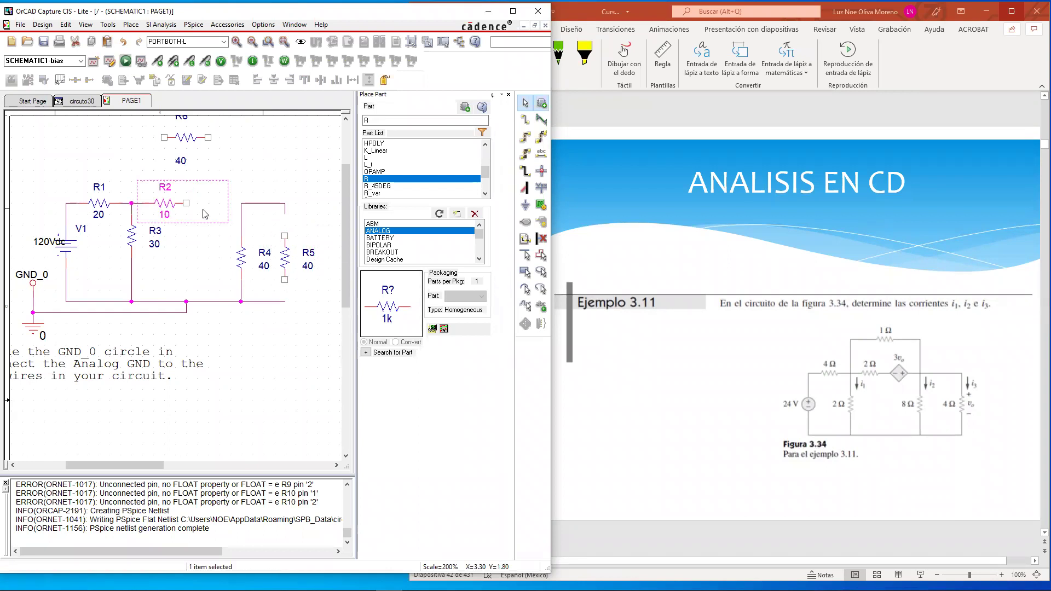
Wire R6 between the R1-R2 node and the upper end of the R4 branch.
click(524, 120)
click(131, 203)
click(164, 137)
click(208, 137)
click(241, 203)
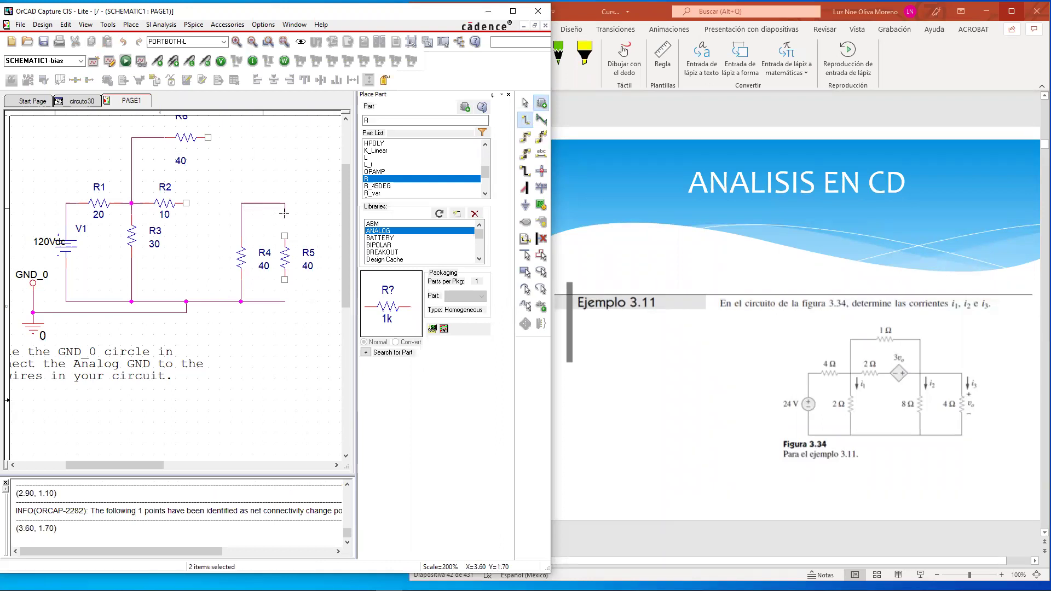
Wire R5 in parallel with R4, joining it to the upper wire and the lower ground wire.
click(284, 236)
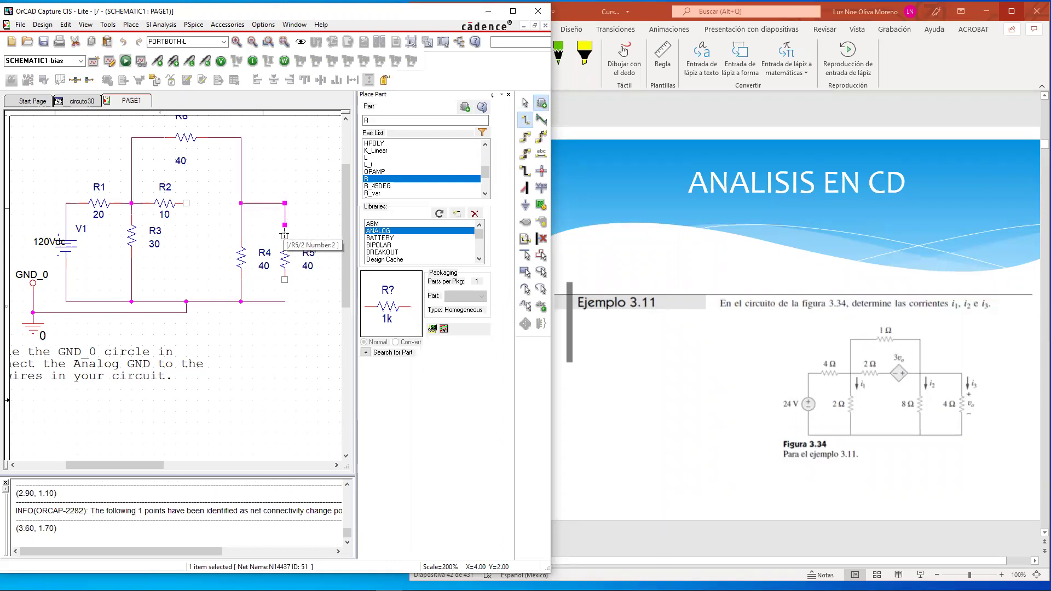
click(284, 223)
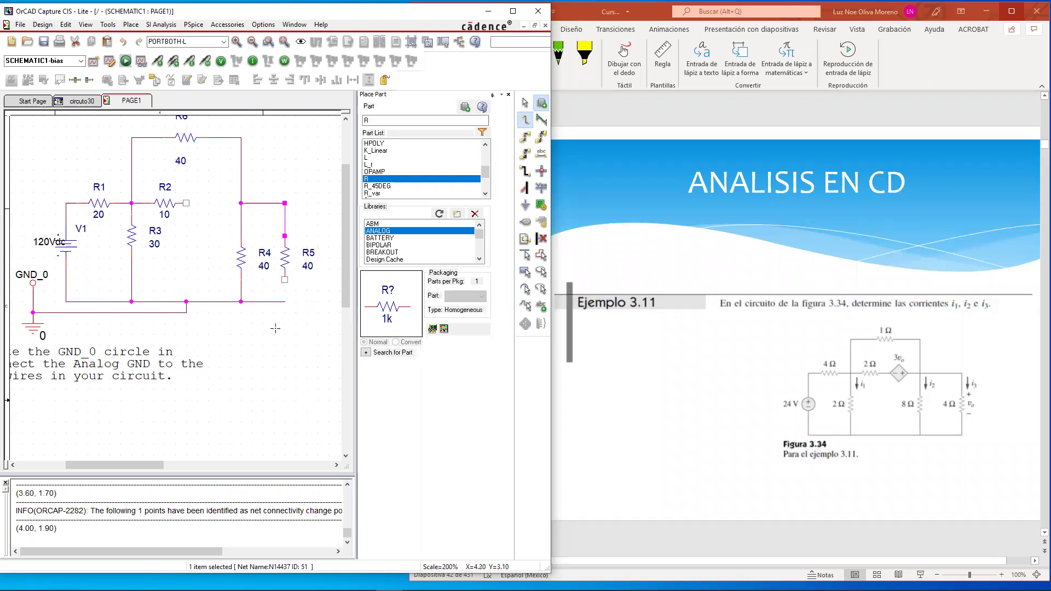
click(285, 302)
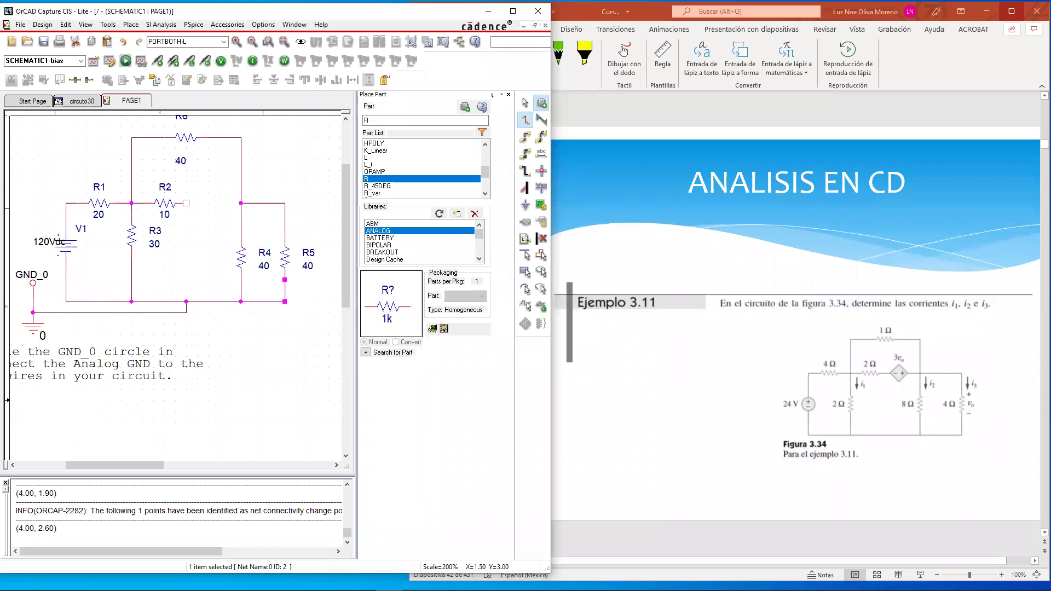
key(Escape)
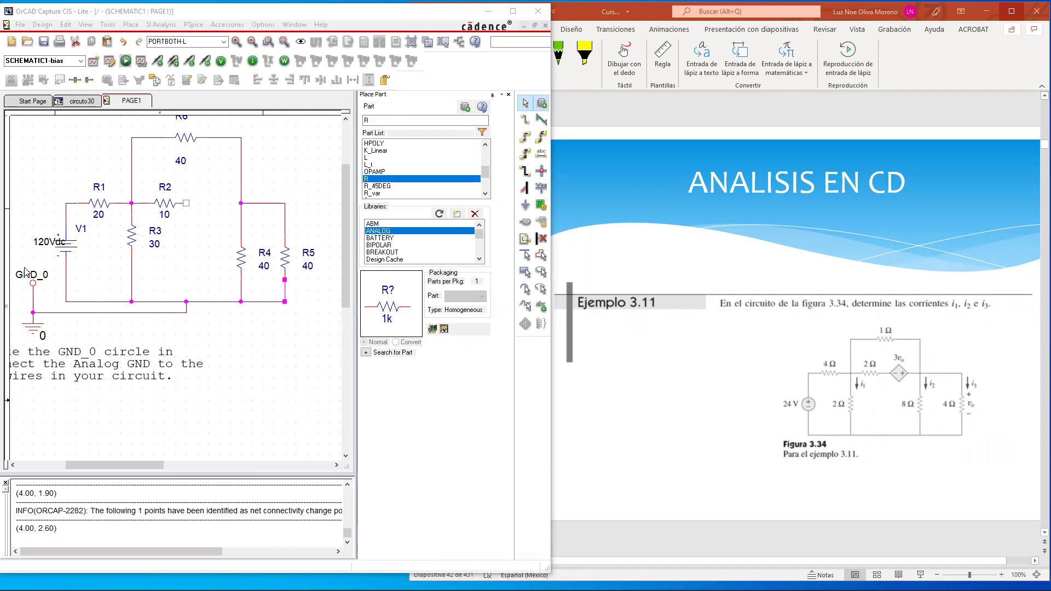
Set voltage source V1 to 24Vdc and resistor R1 to 4.
double_click(42, 245)
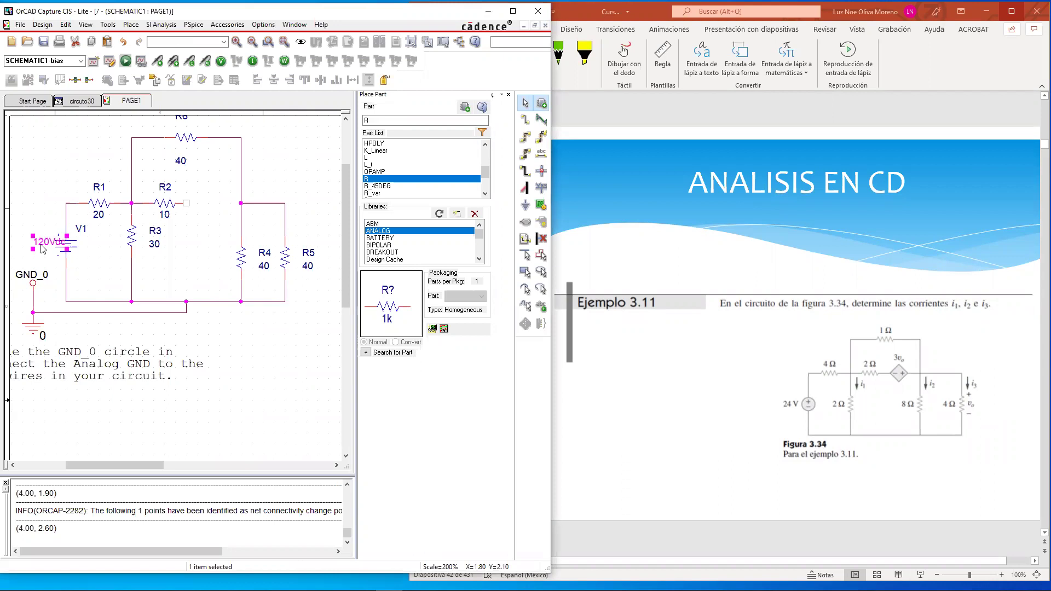
key(Left)
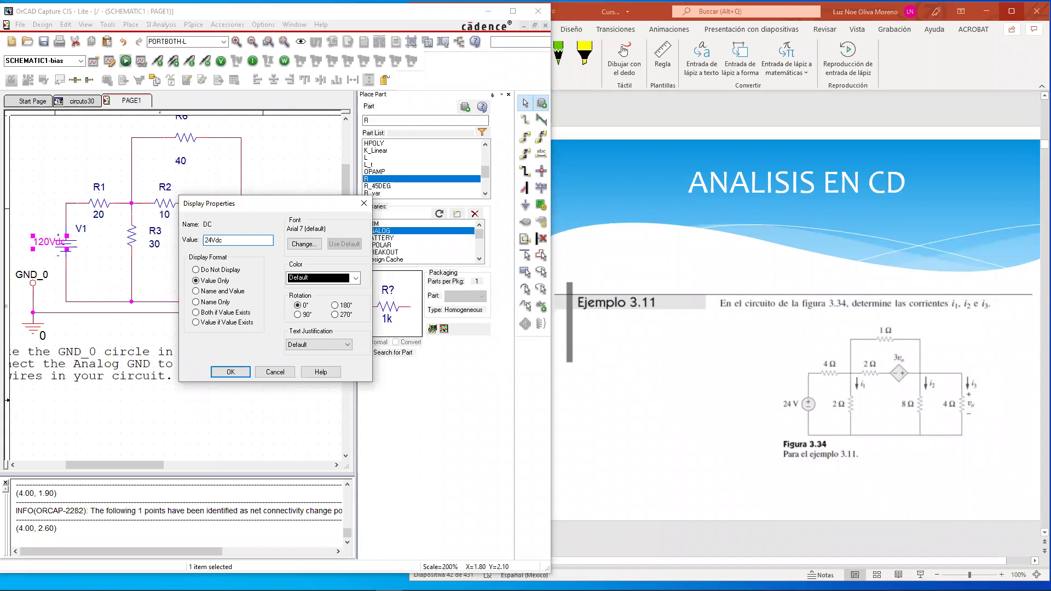
key(Return)
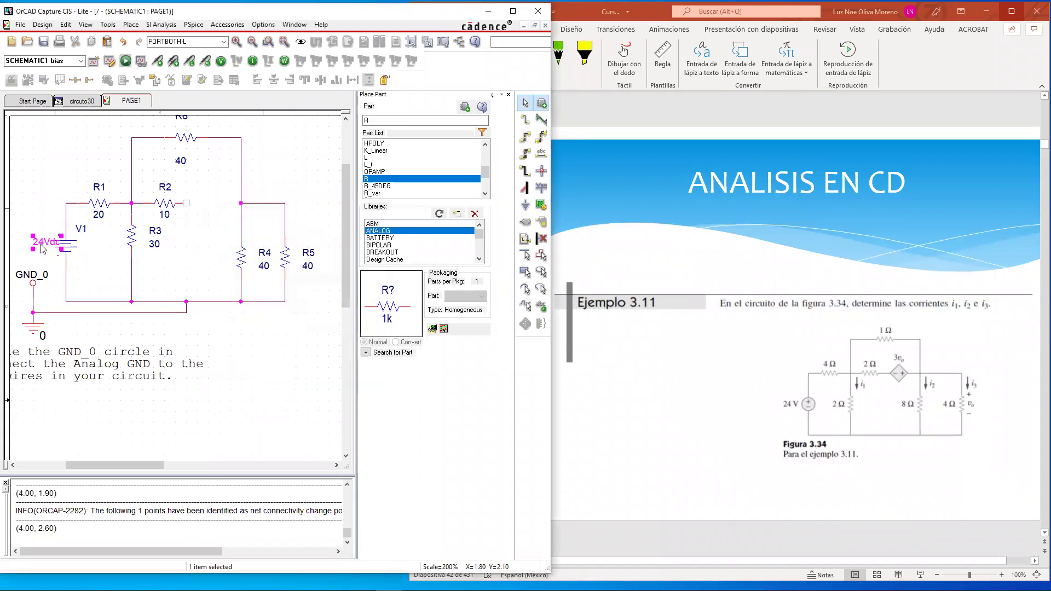
click(100, 215)
double_click(101, 218)
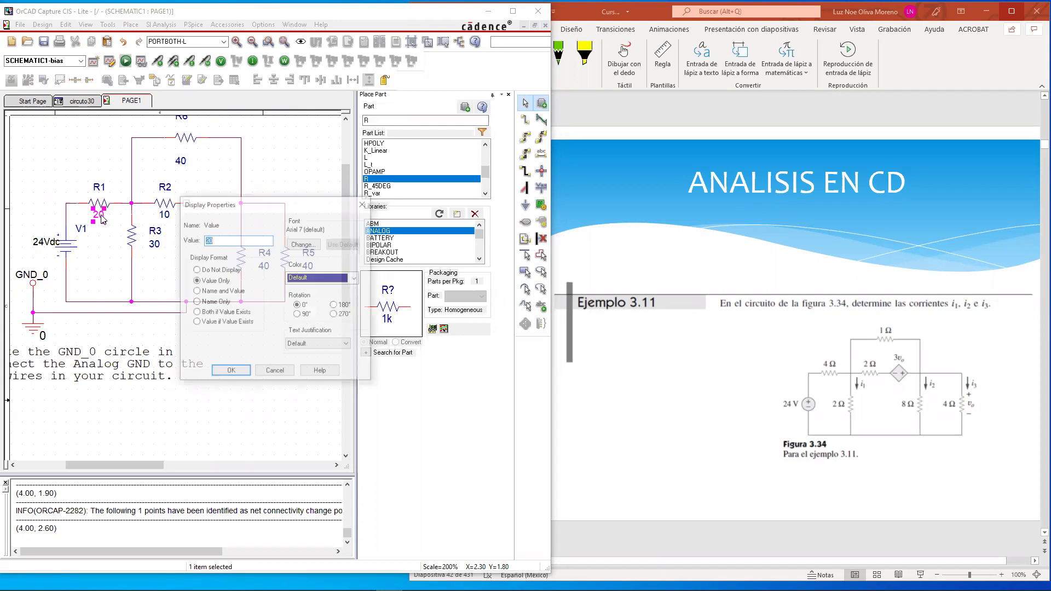
text(4)
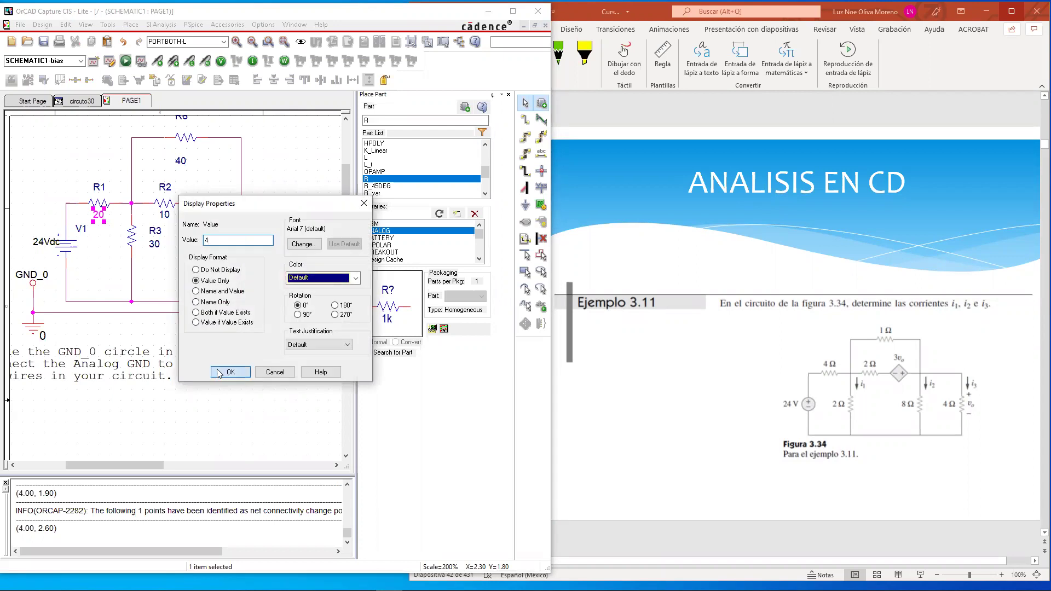
click(230, 371)
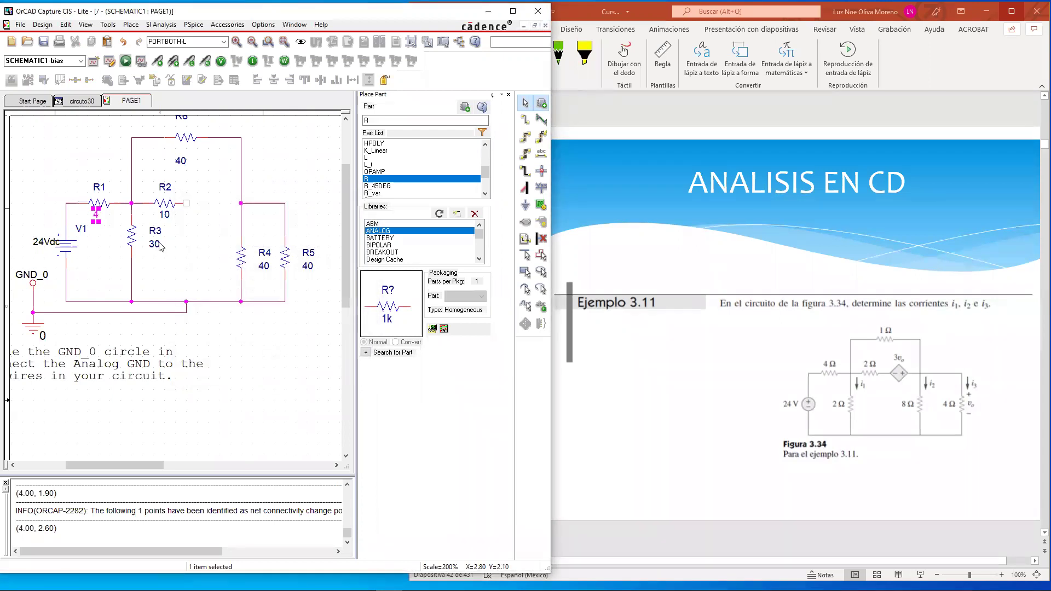
Set the values of resistors R3 and R2 to 2 each.
double_click(155, 244)
text(2)
click(230, 371)
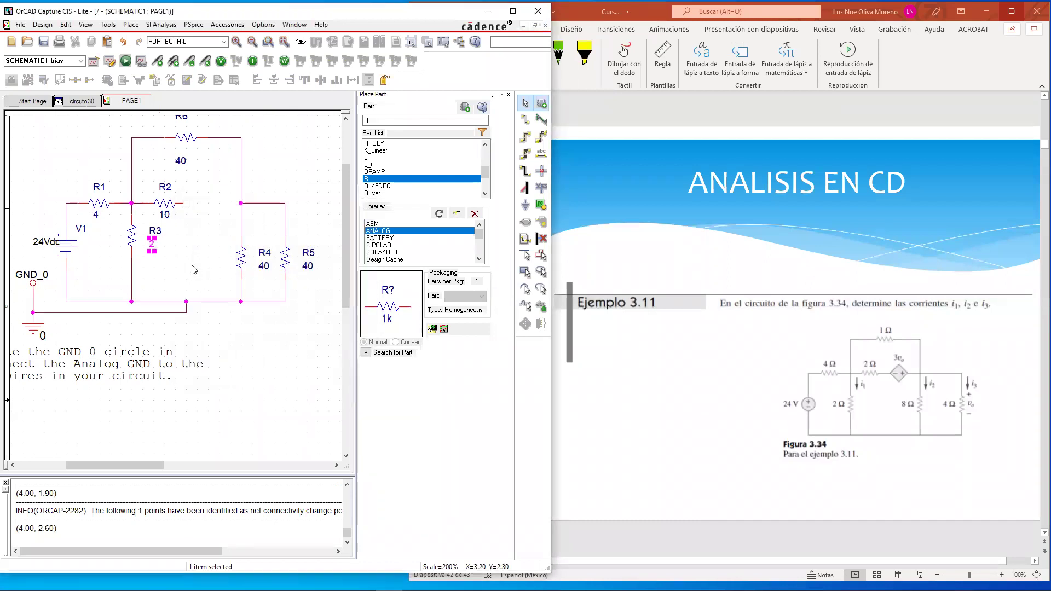
double_click(166, 216)
text(2)
click(230, 372)
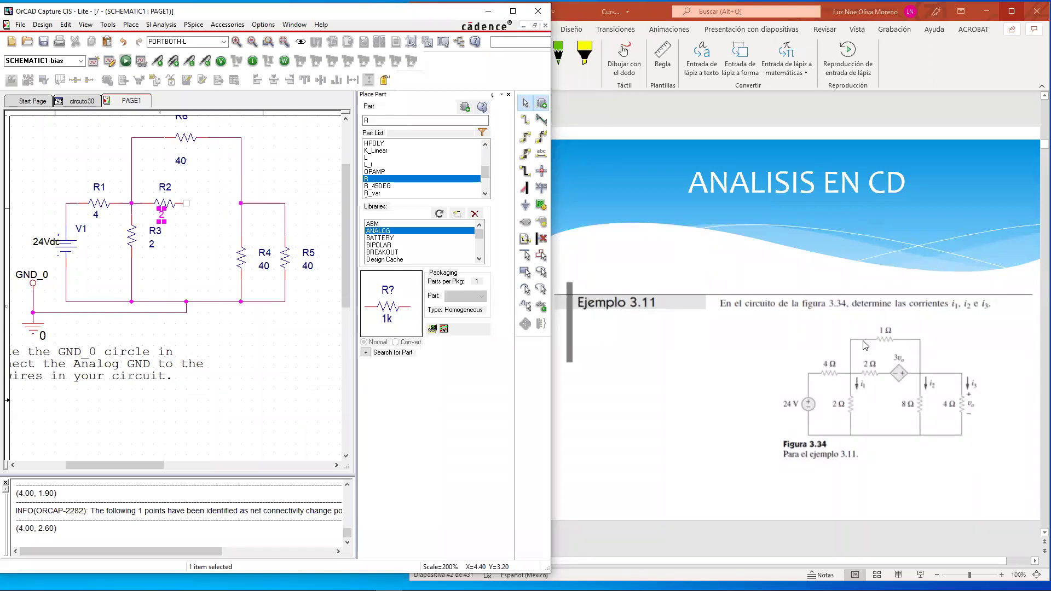
Set the value of resistor R6 in the upper branch to 1.
click(182, 164)
double_click(182, 165)
text(1)
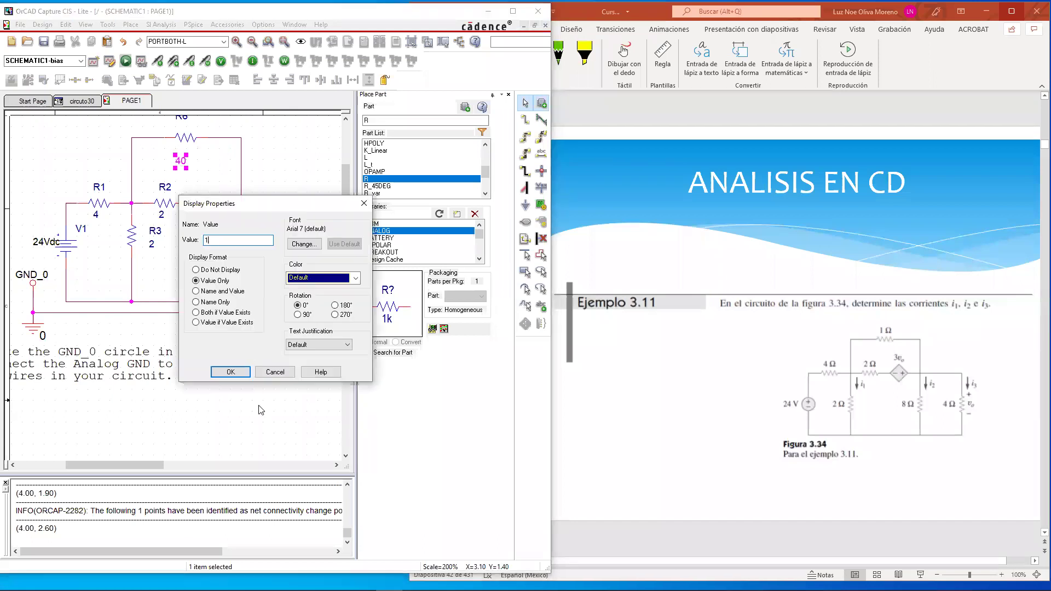
click(230, 372)
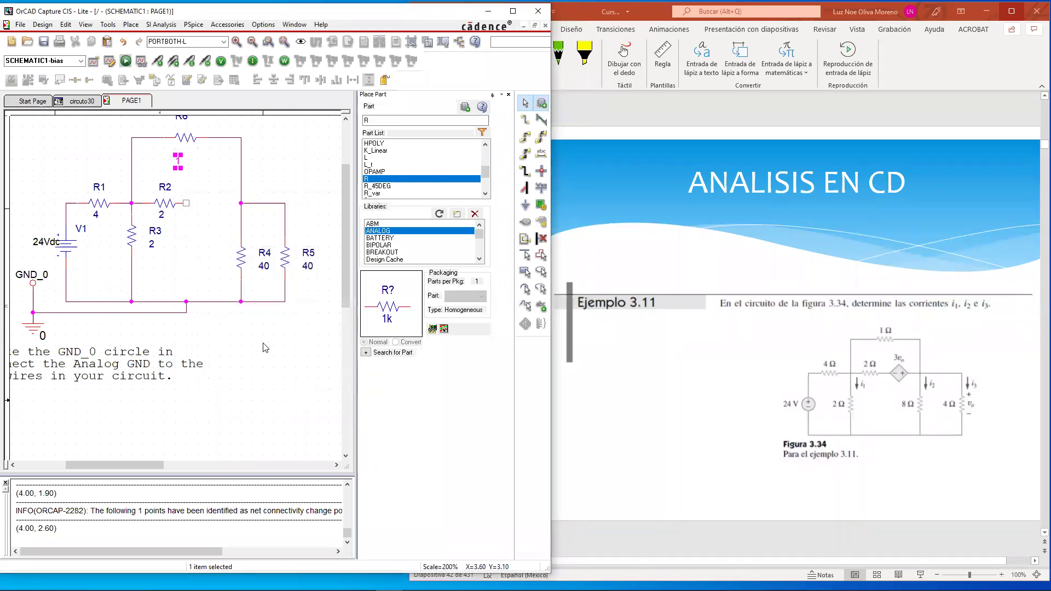
Set the parallel resistors R4 and R5 to 8 and 4 respectively.
double_click(263, 268)
text(8)
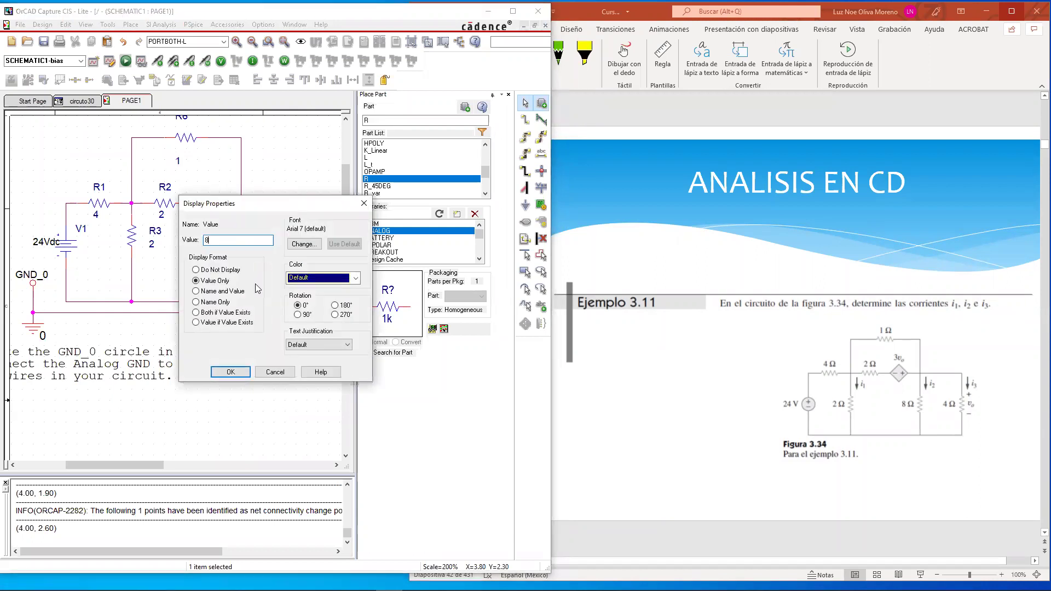
click(230, 372)
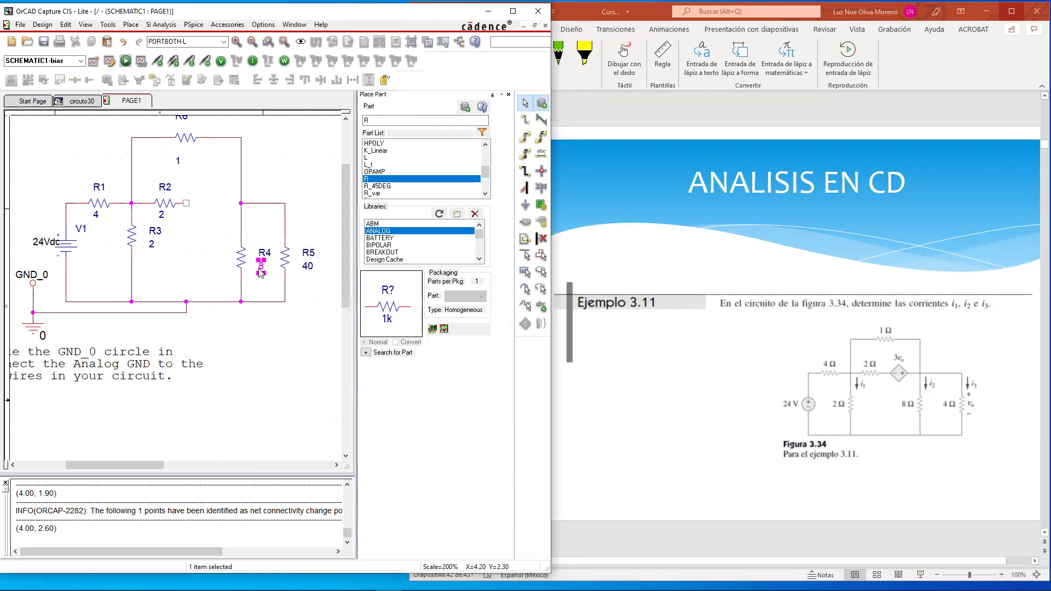
double_click(308, 268)
text(4)
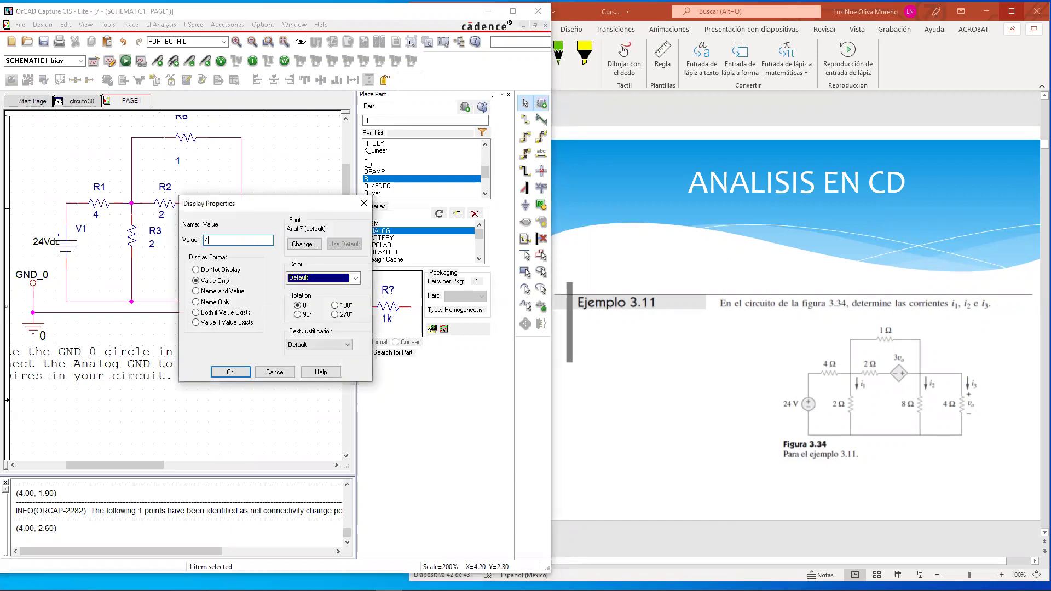
click(229, 372)
click(266, 379)
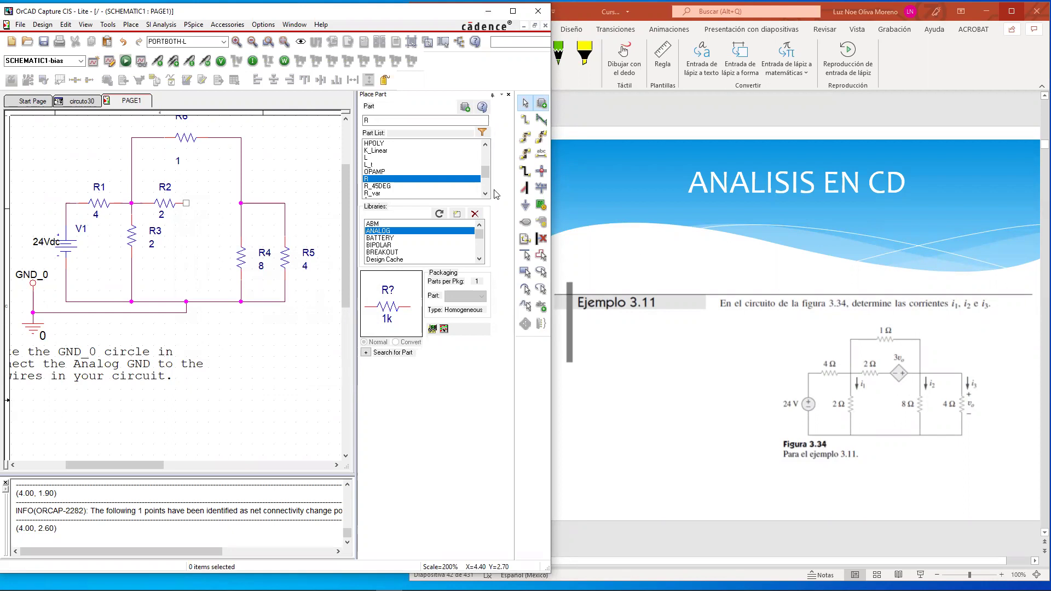
Look through the ANALOG library's dependent-source parts, previewing the symbols of E, F, G, H and their POLY versions.
click(377, 232)
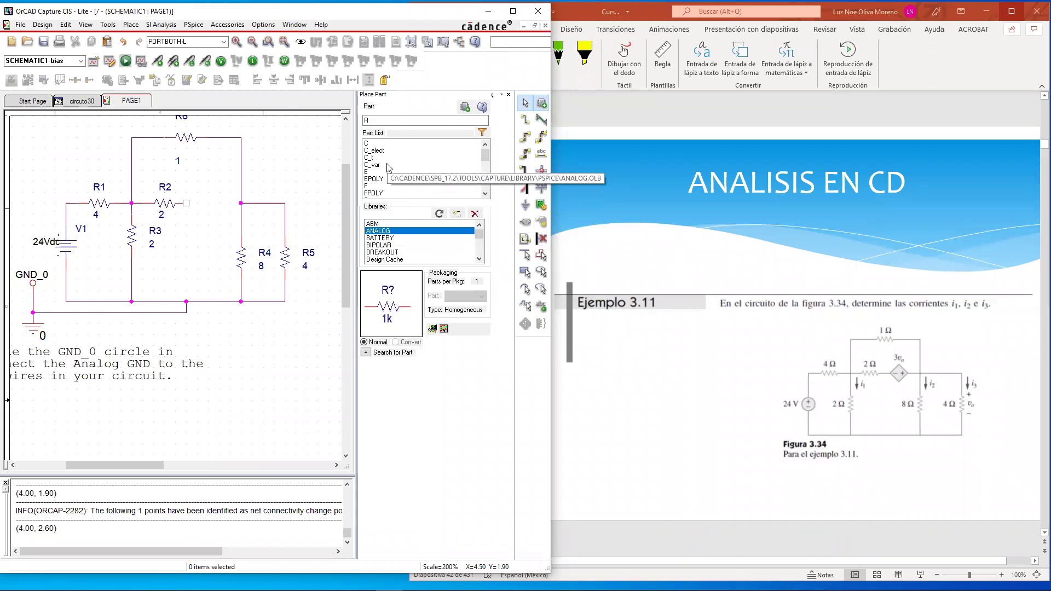
click(390, 172)
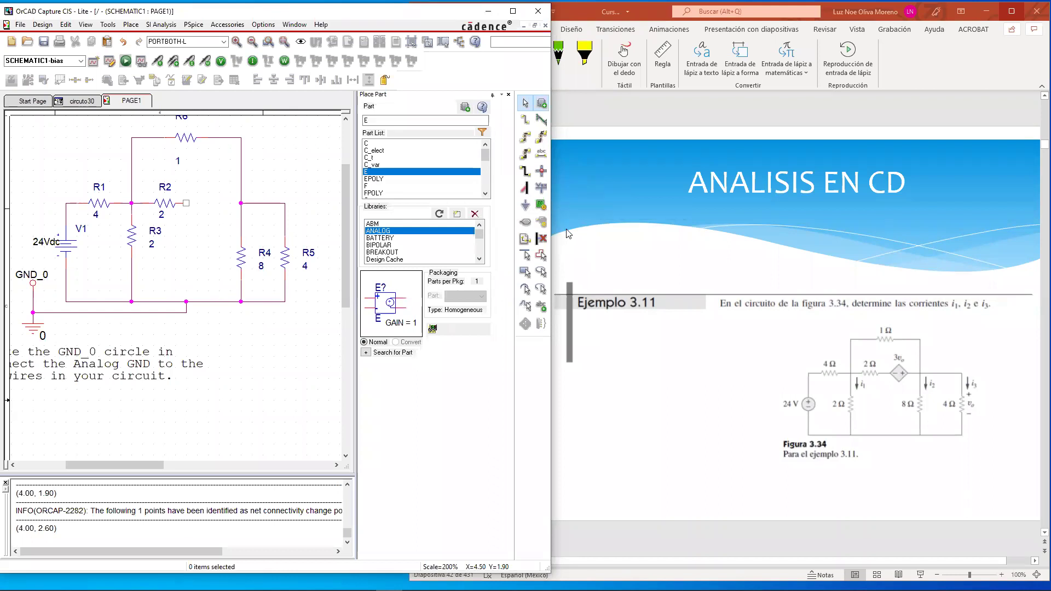
key(Down)
key(Down)
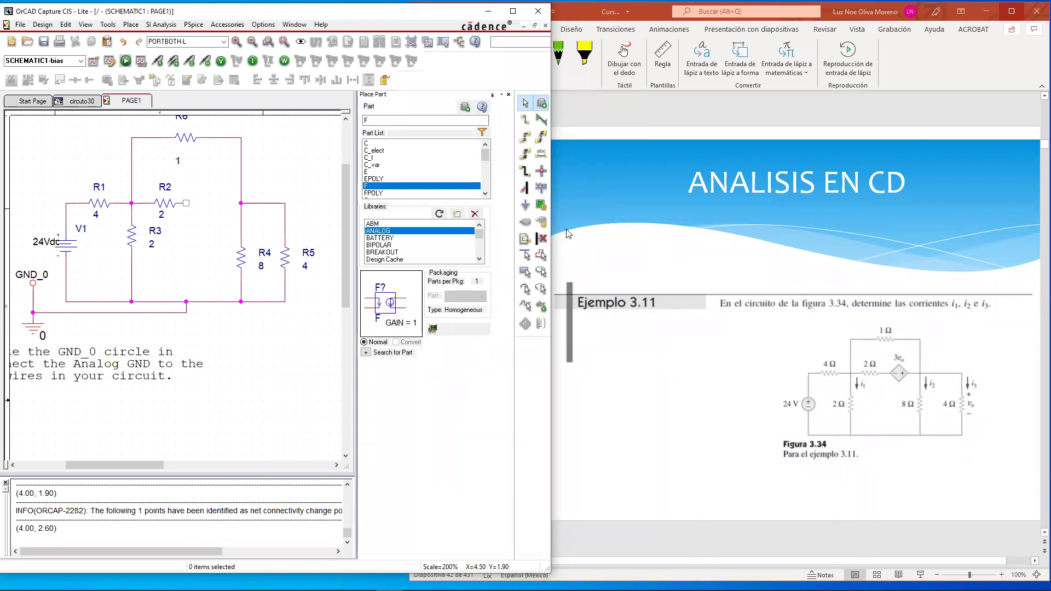
key(Down)
key(Down)
key(Down)
key(Down)
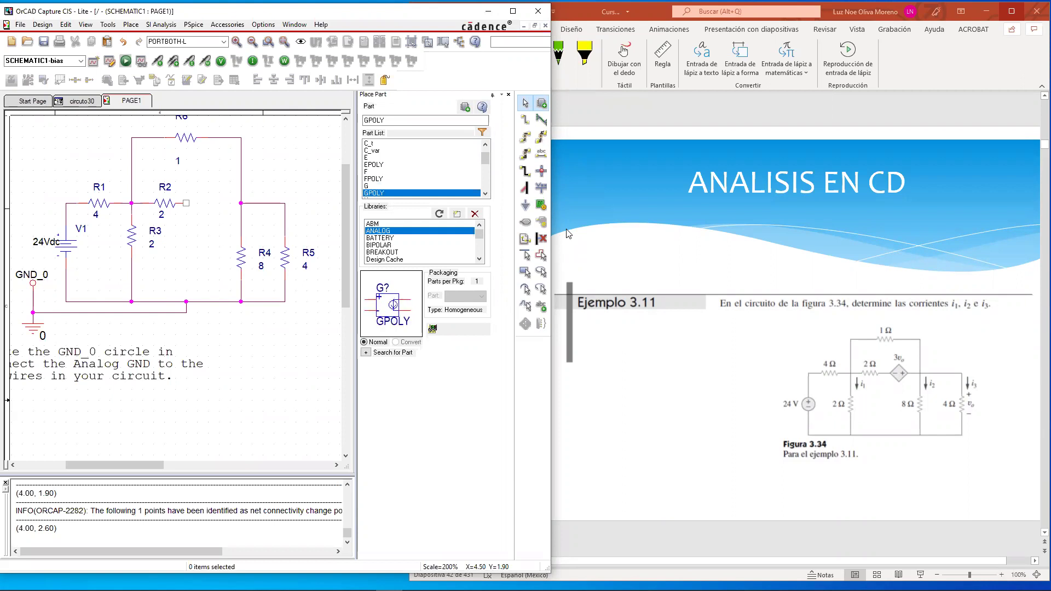
key(Down)
key(Down)
key(Up)
key(Up)
key(Up)
key(Up)
key(Up)
key(Up)
key(Up)
key(Up)
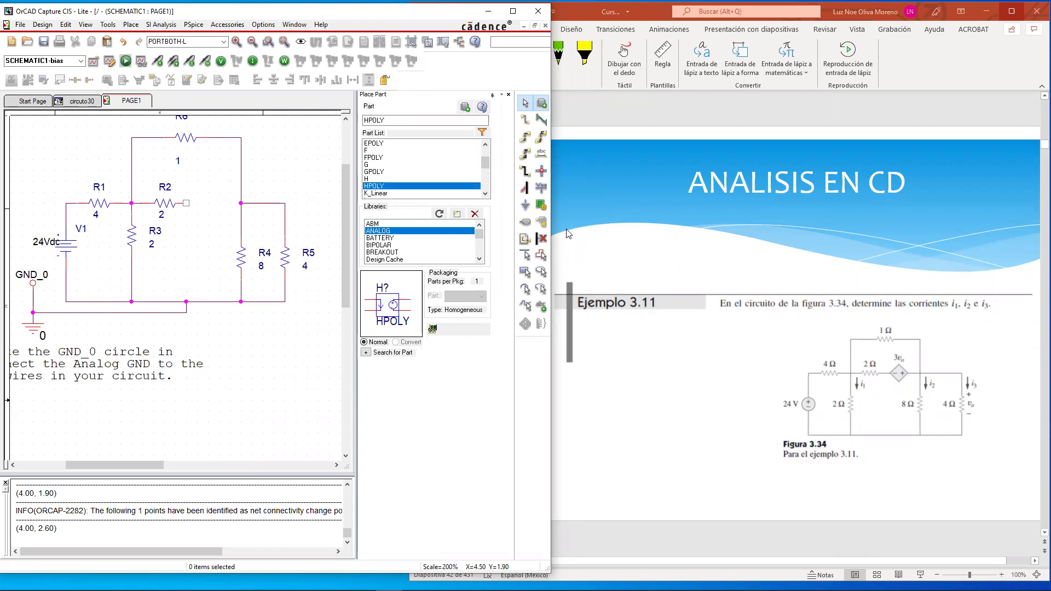
key(Up)
key(Up)
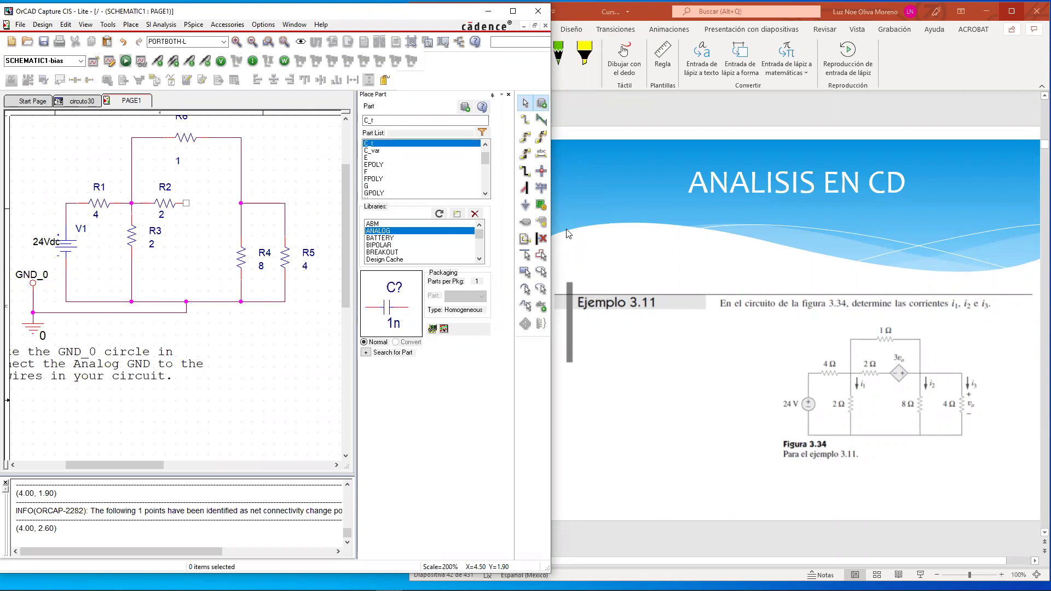
key(Down)
key(Down)
key(Down)
key(Down)
key(Up)
key(Up)
key(Up)
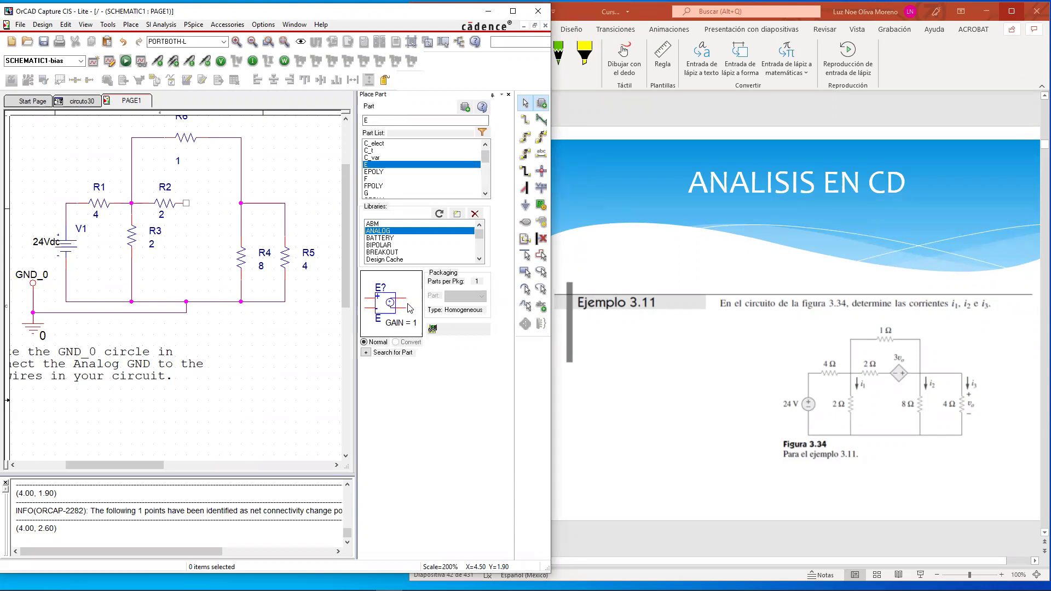
Compare the symbols of the F, G, H, E and GPOLY parts in the ANALOG library.
click(376, 179)
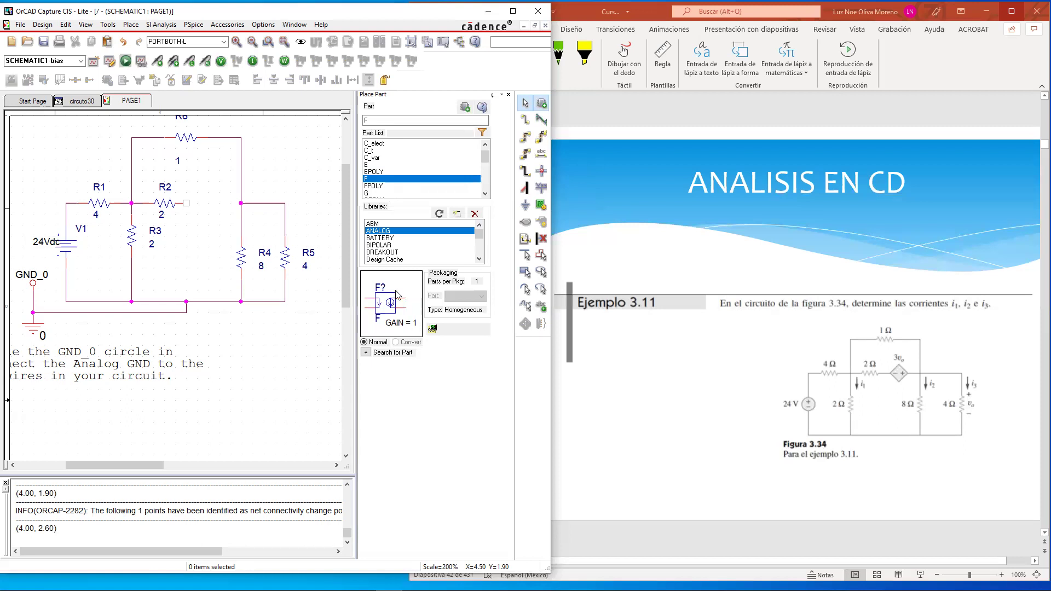
click(484, 193)
click(485, 193)
click(485, 193)
click(397, 171)
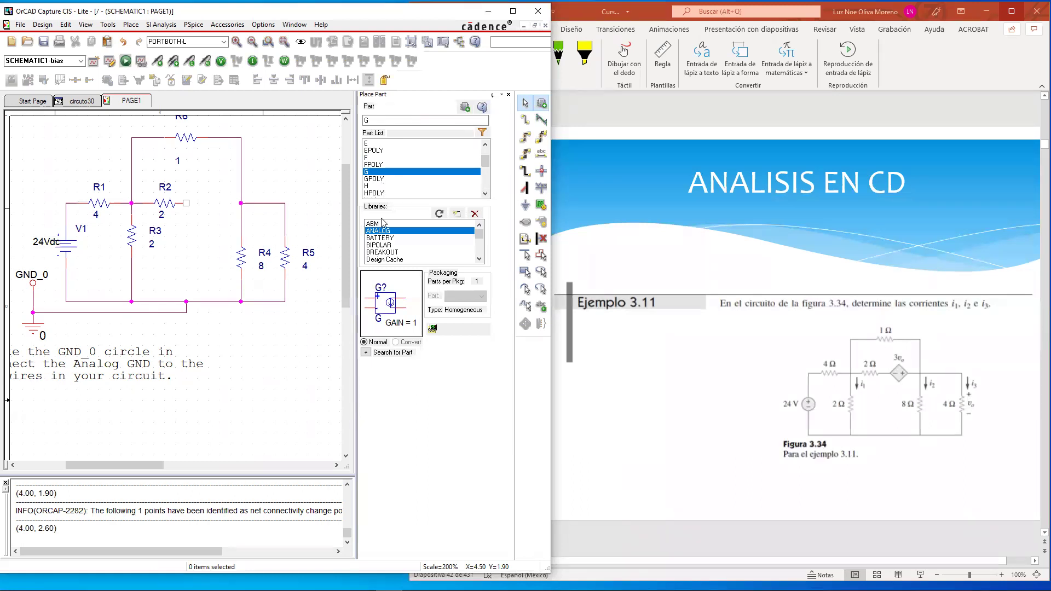
click(382, 186)
scroll(413, 180, up, 1)
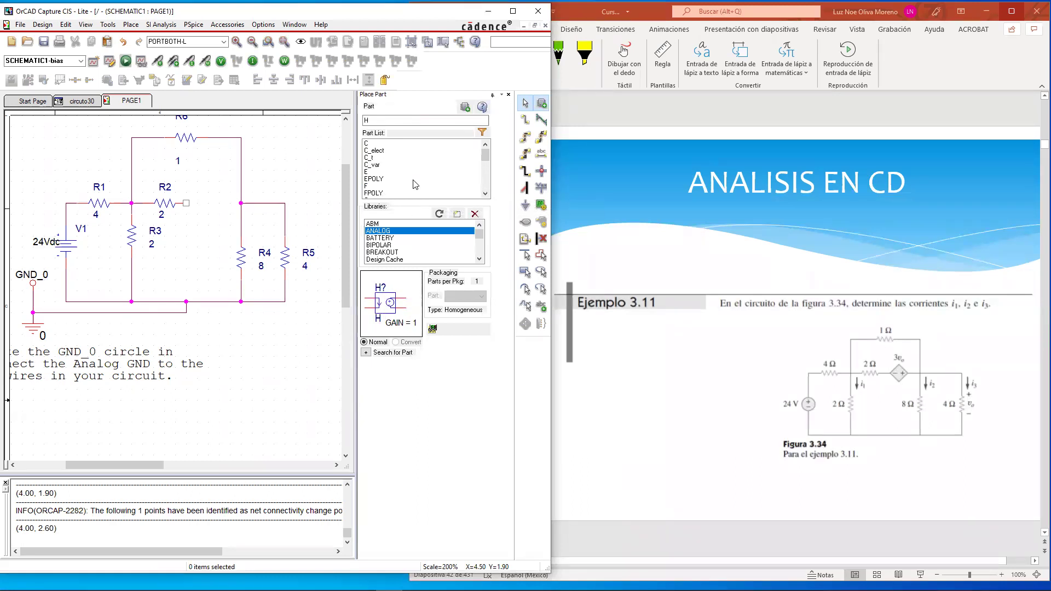
click(369, 172)
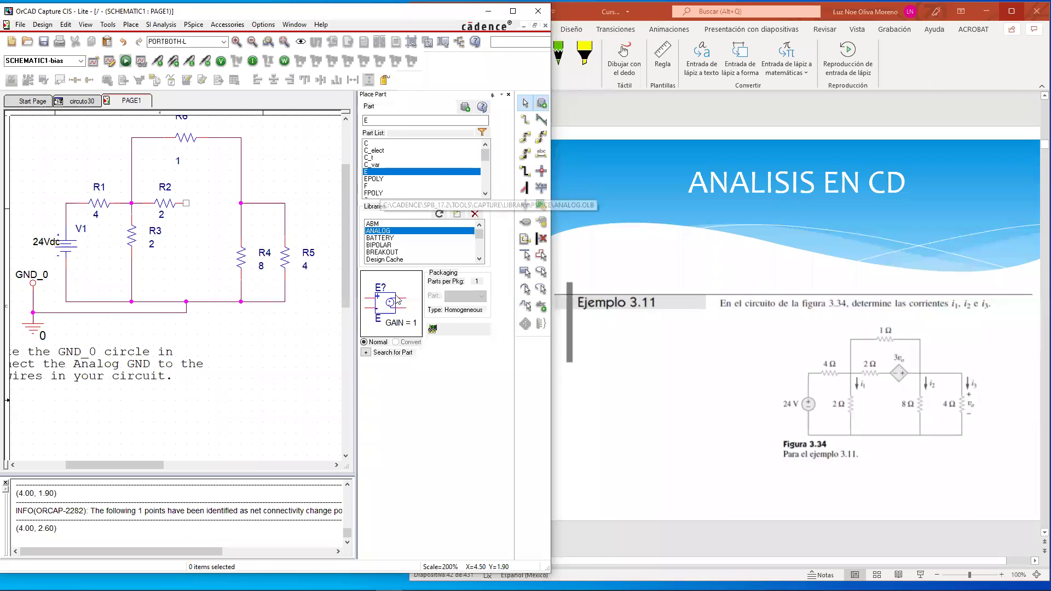
click(379, 186)
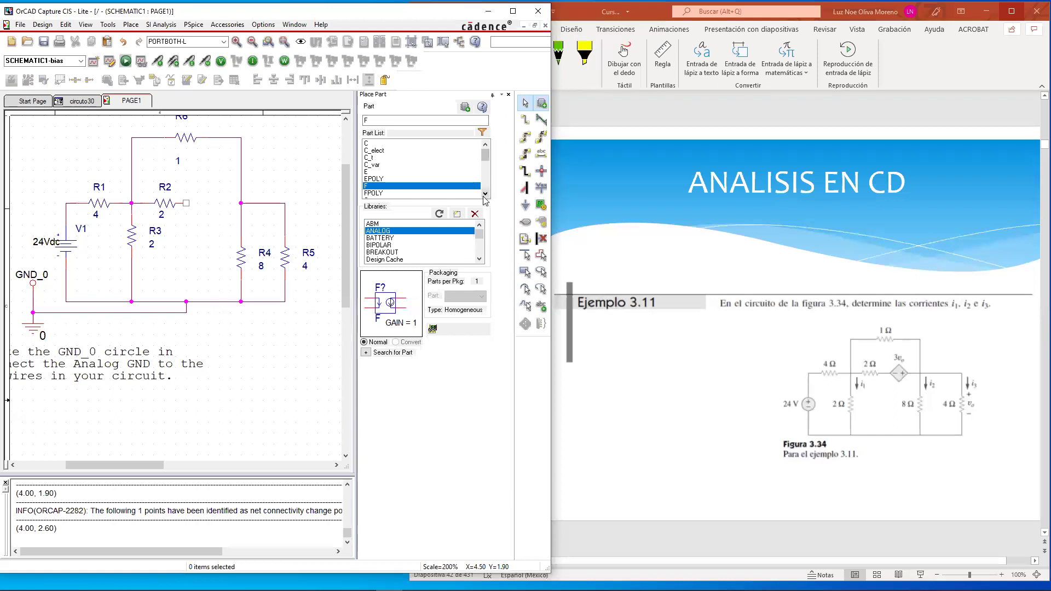
scroll(425, 184, down, 2)
click(377, 179)
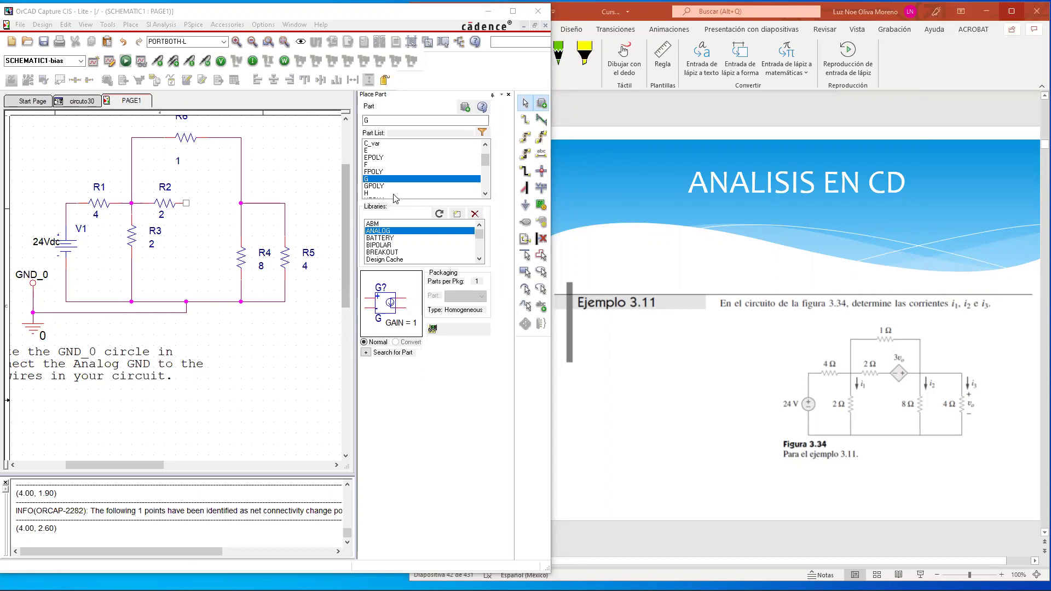
click(376, 186)
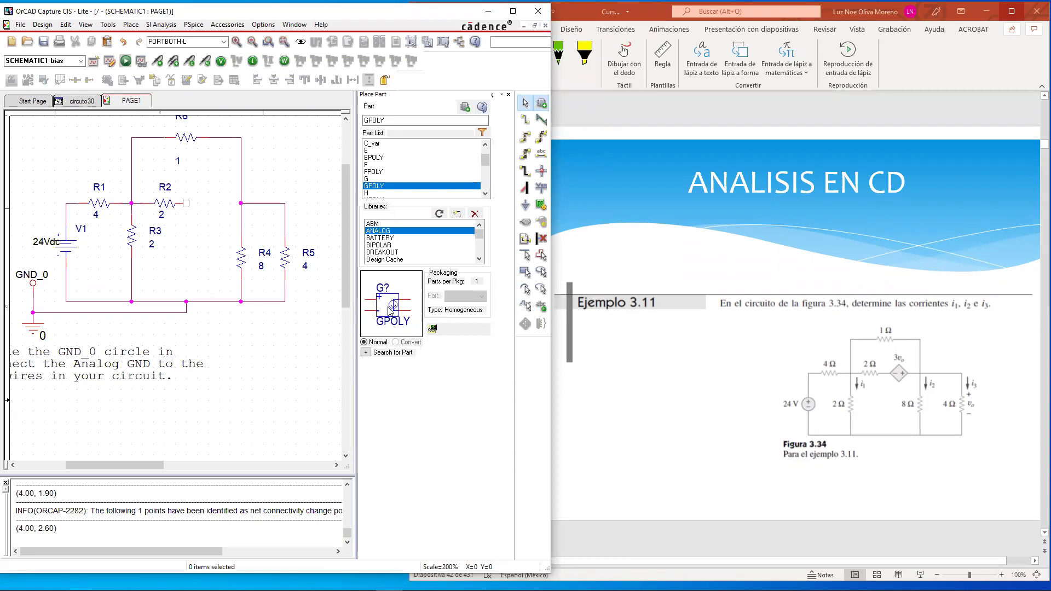
Check the BATTERY library and the ANALOG part H, and switch to PowerPoint to examine the dependent source in Figure 3.34.
scroll(480, 246, down, 1)
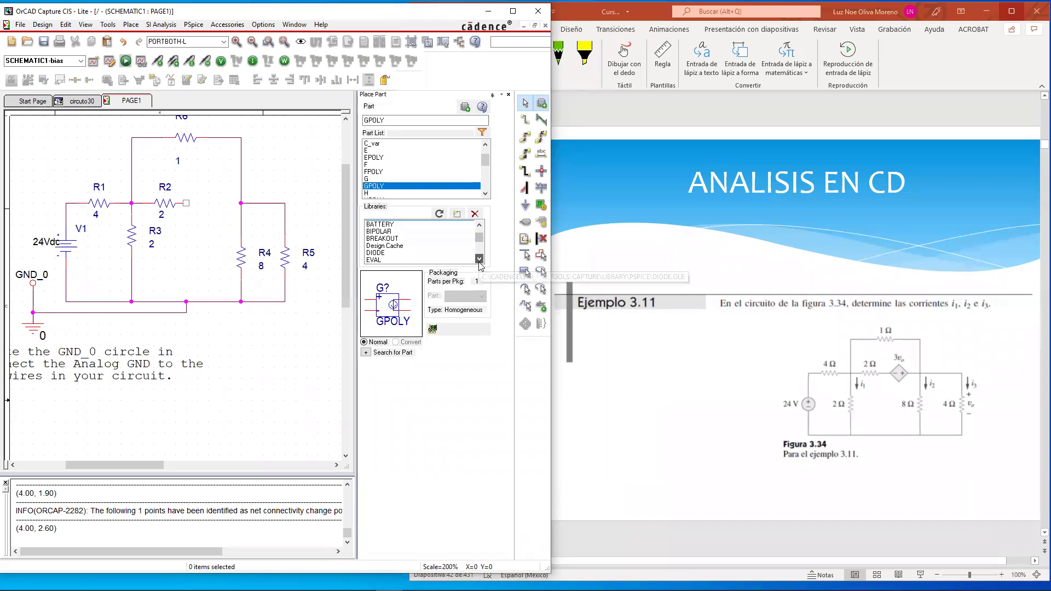
click(479, 225)
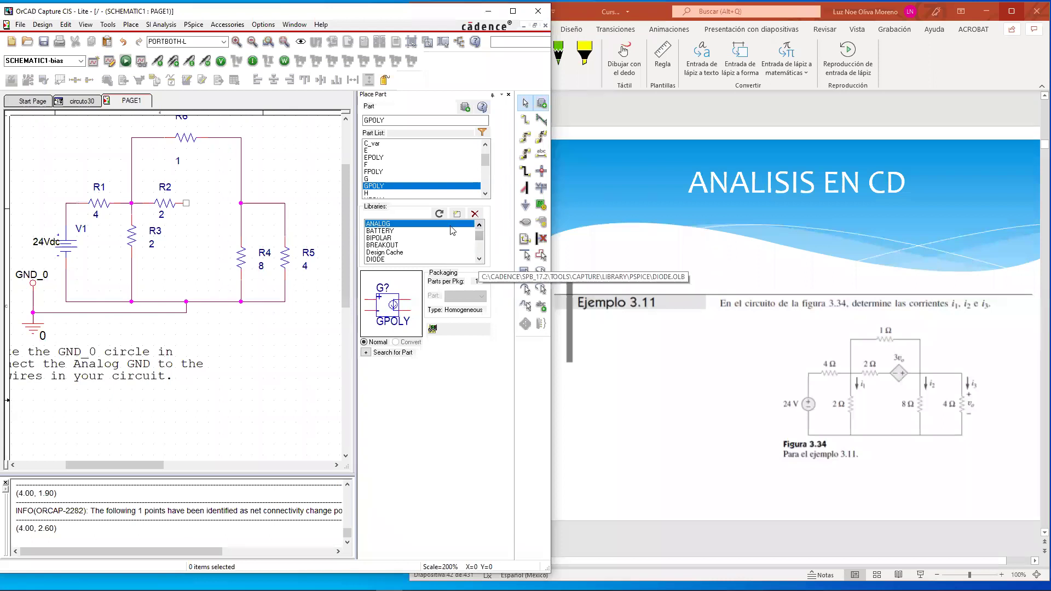
click(396, 232)
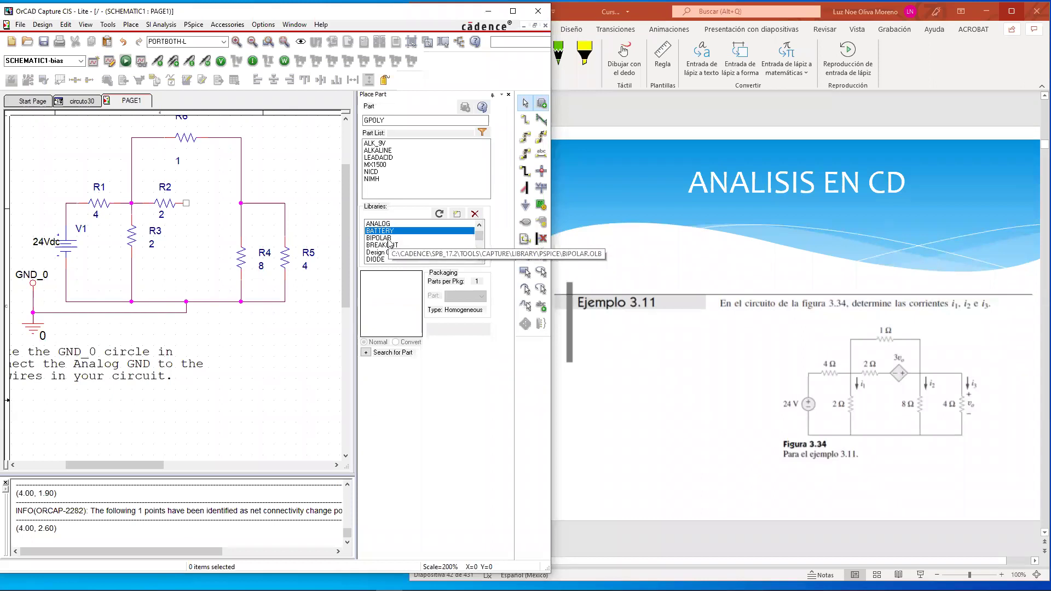
click(383, 224)
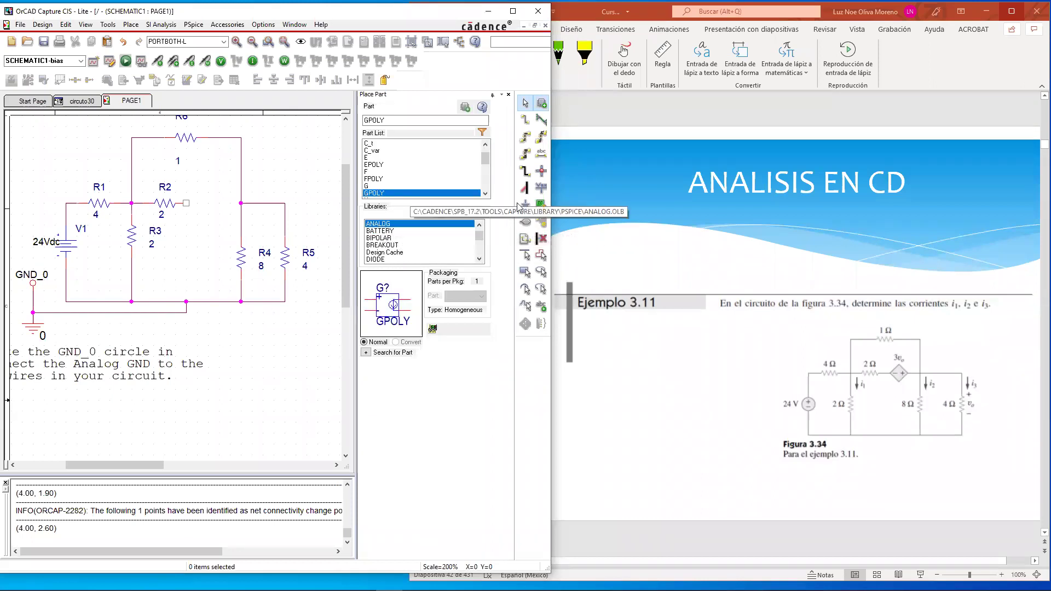
click(485, 194)
click(484, 193)
click(397, 186)
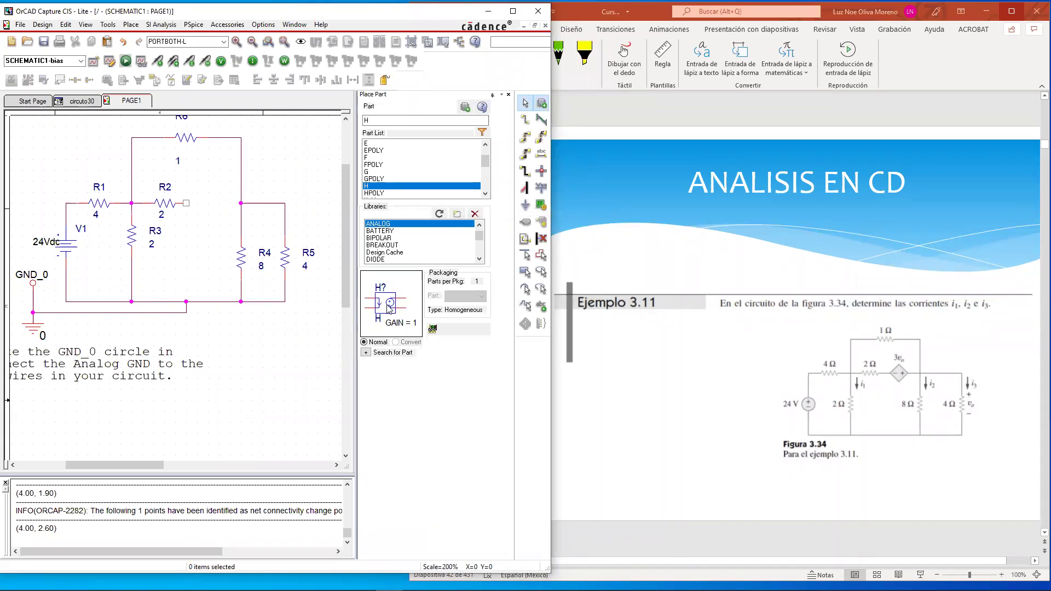
scroll(378, 159, up, 2)
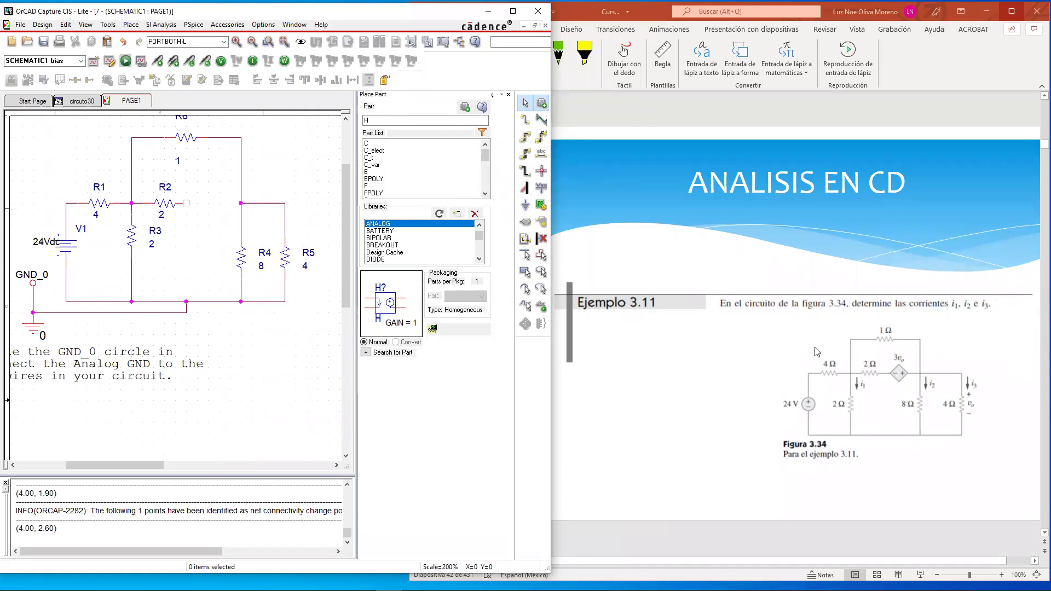
click(904, 367)
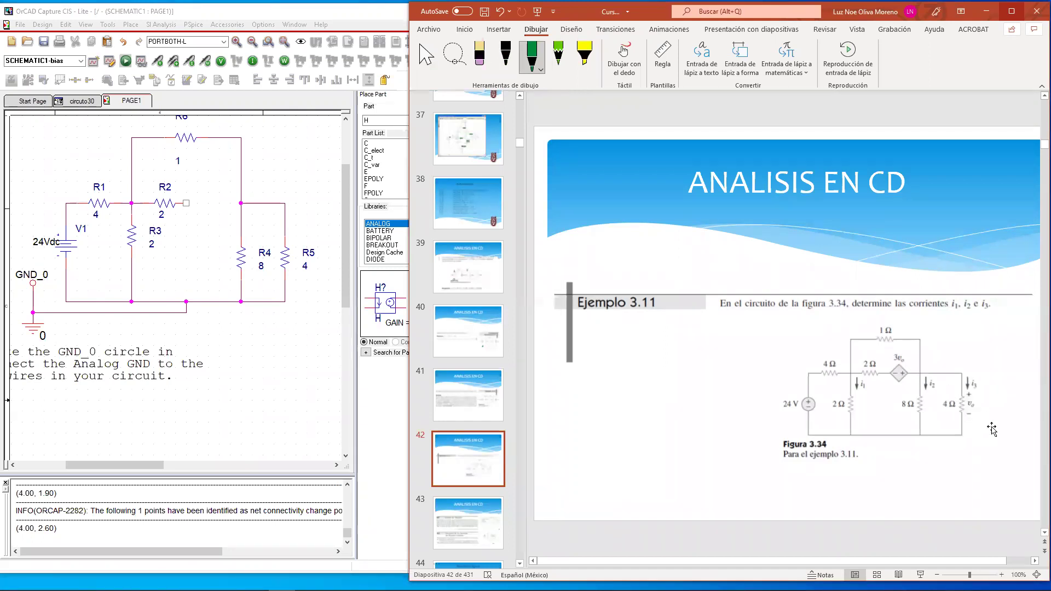
Place the ANALOG library's E voltage-controlled source, rotated so its terminals point up and down, between R2 and the R4 branch.
click(353, 17)
click(386, 172)
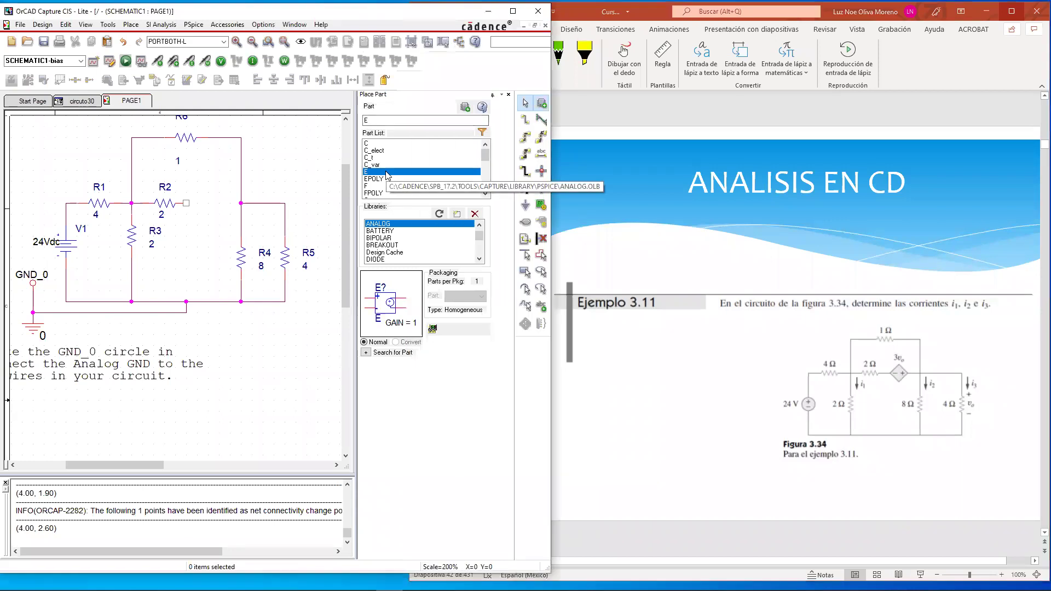
click(375, 157)
click(393, 172)
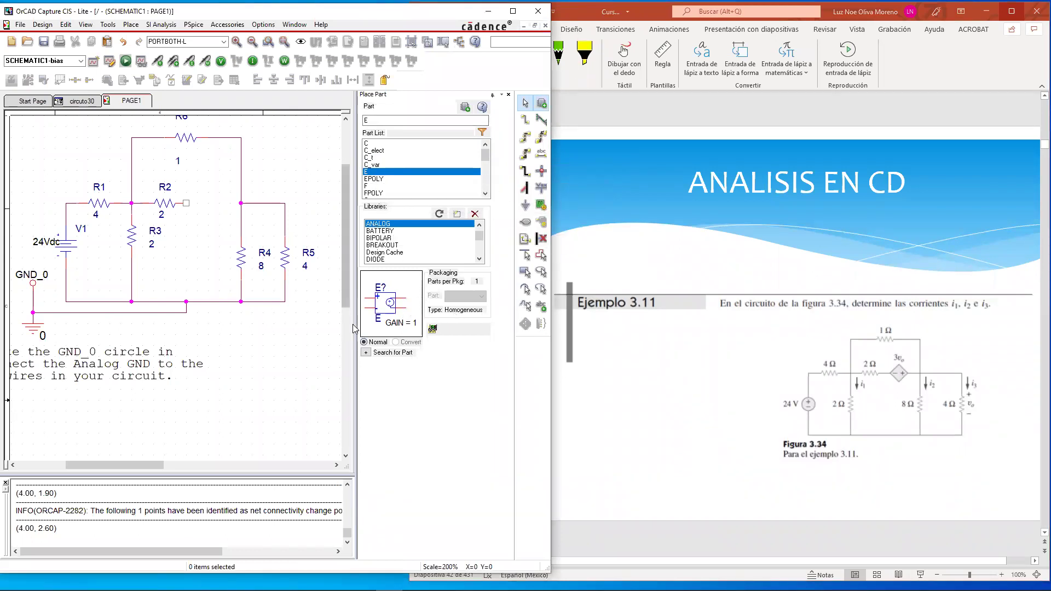
double_click(377, 173)
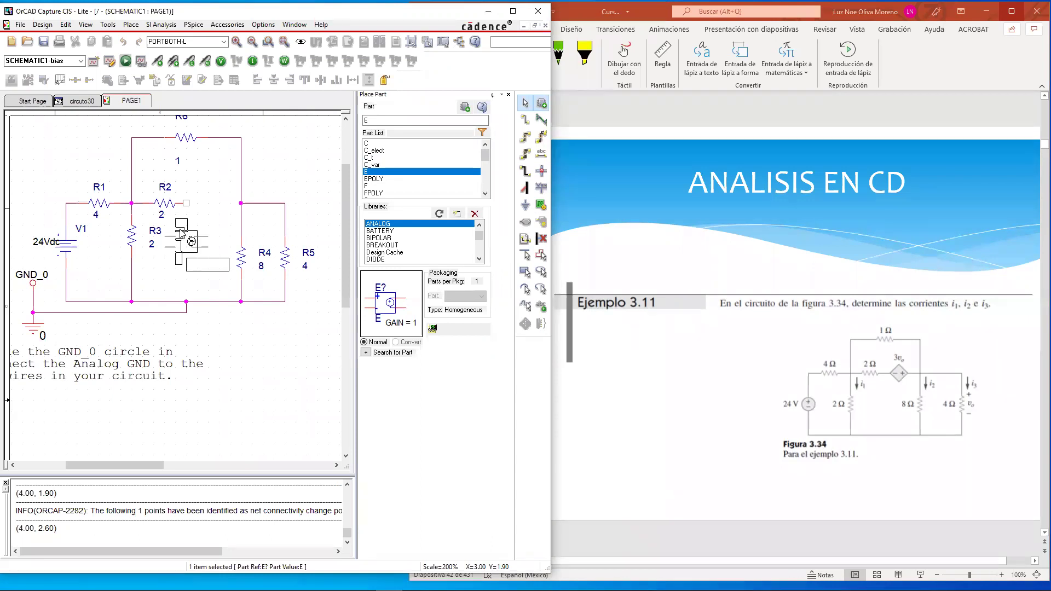
click(202, 225)
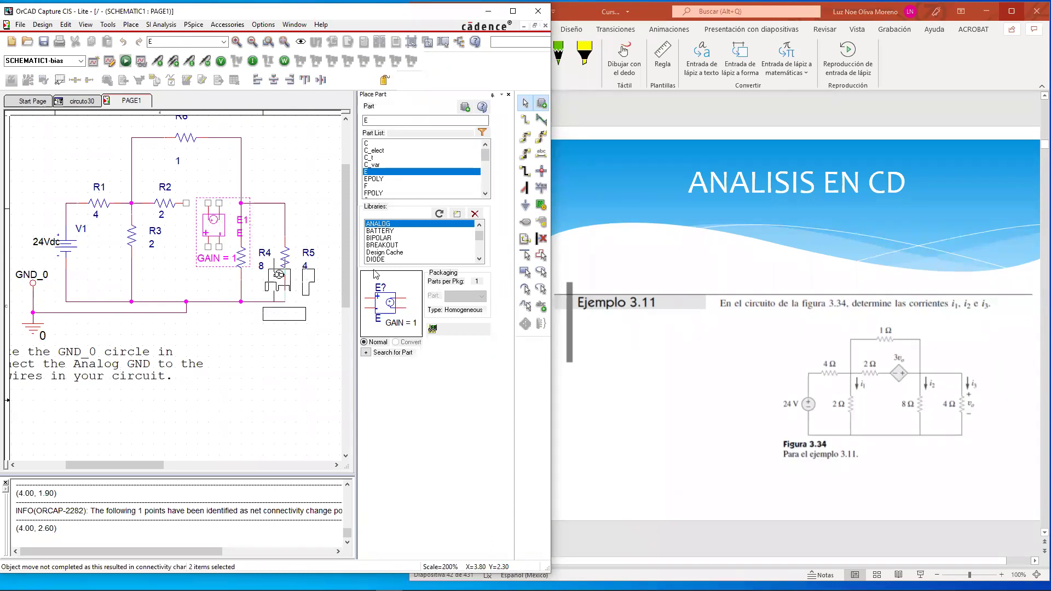
key(Escape)
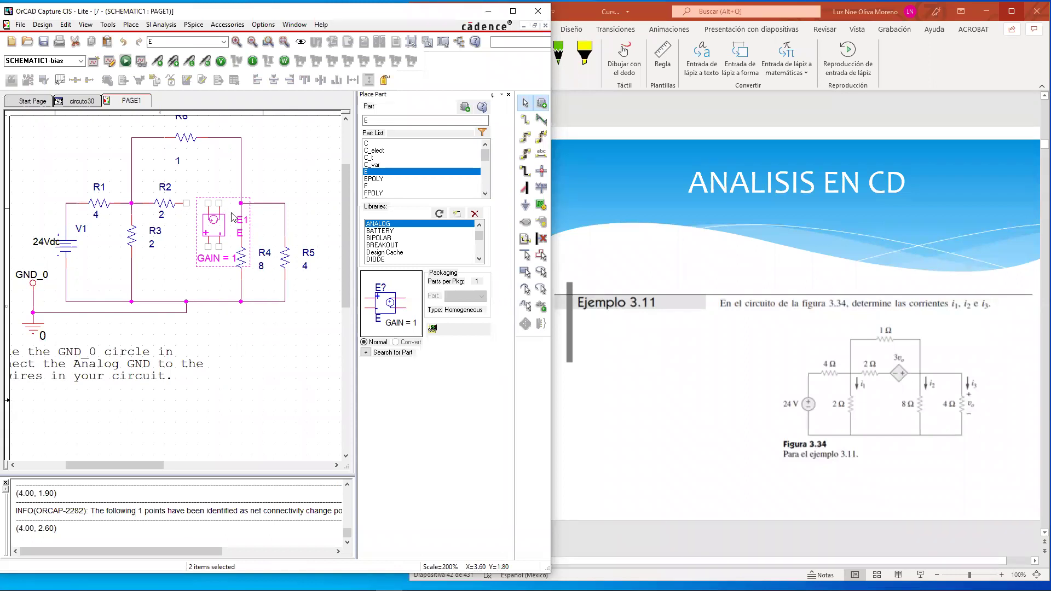
click(262, 187)
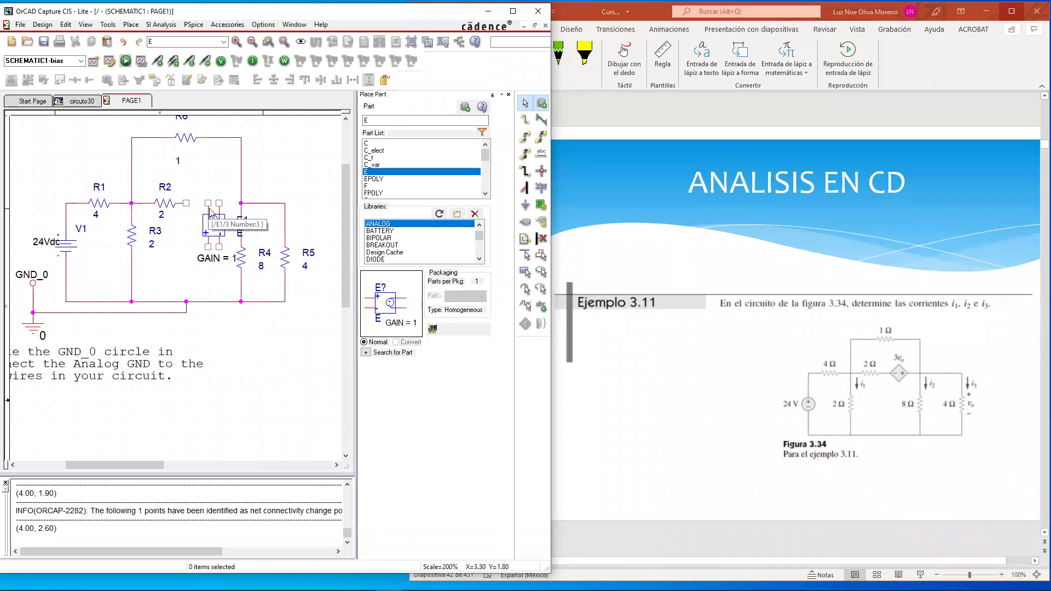
Mirror dependent source E1 horizontally so its polarity matches the 3vo source in Figure 3.34.
ctrl+scroll(210, 210, up, 3)
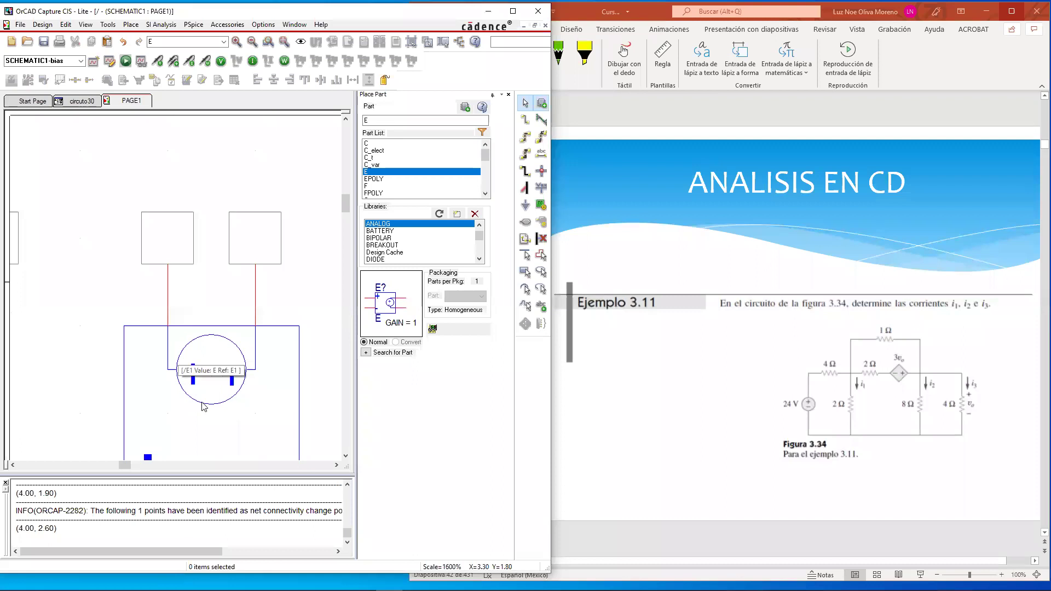
ctrl+scroll(175, 306, down, 1)
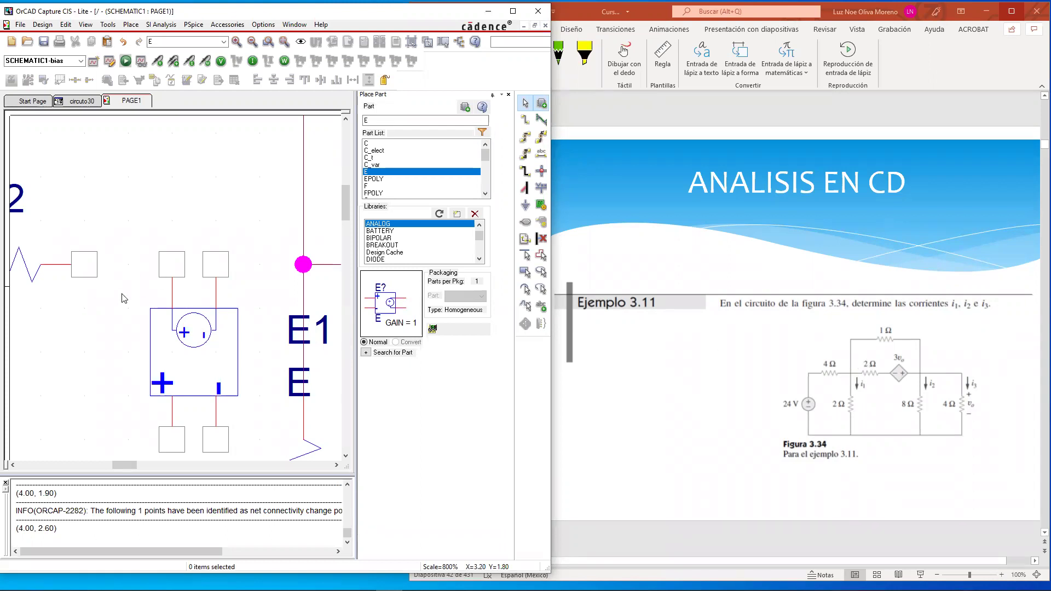
key(o)
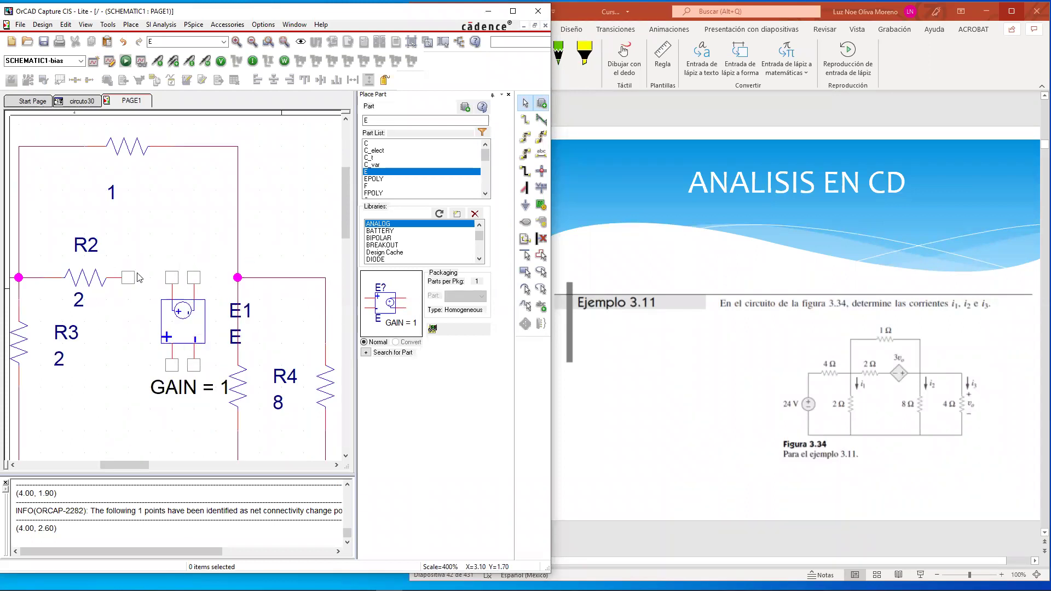
click(179, 336)
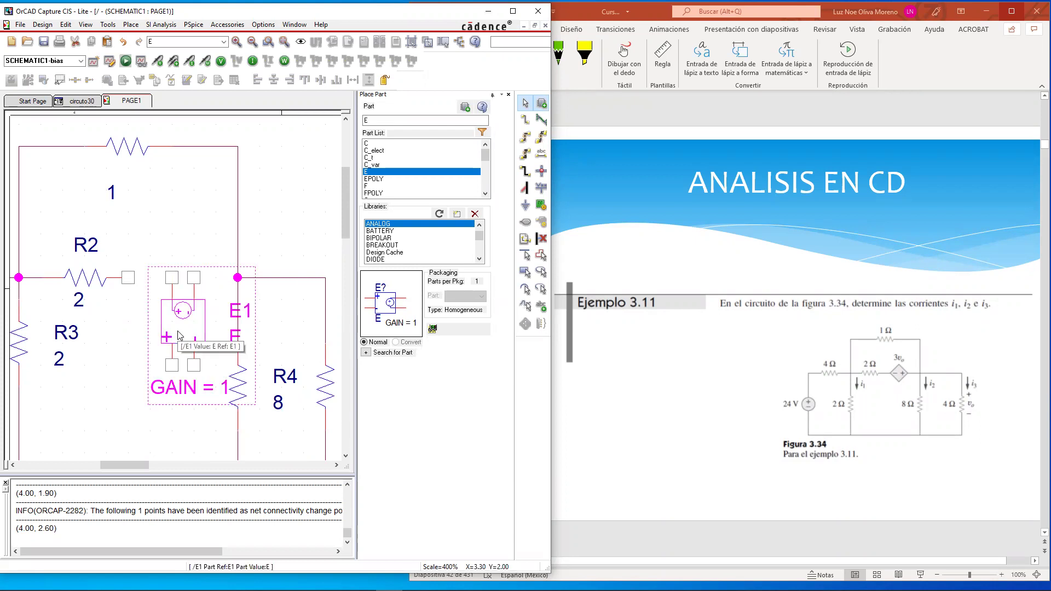
right_click(179, 336)
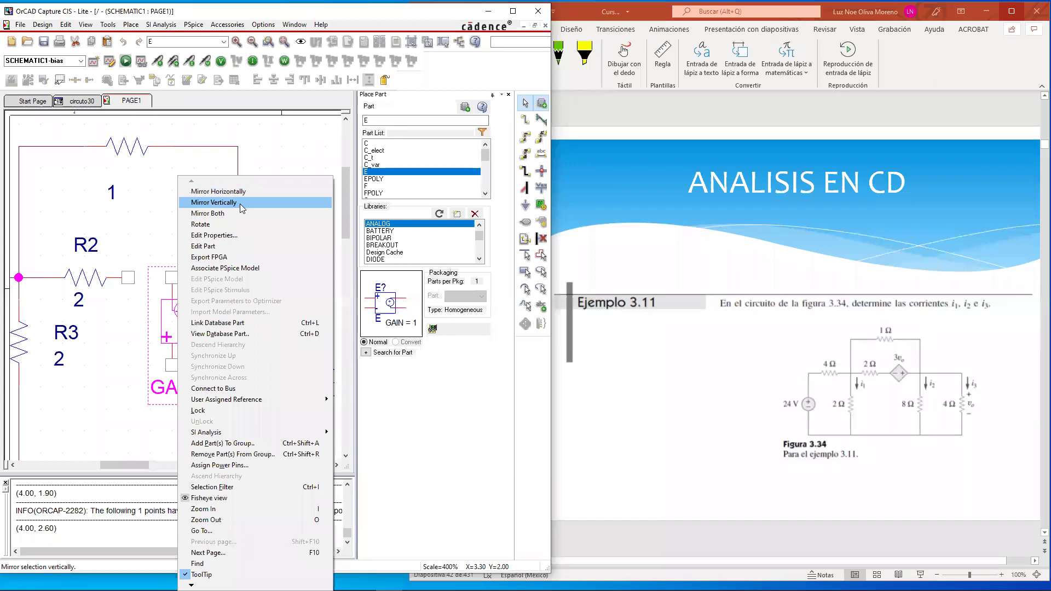
click(253, 191)
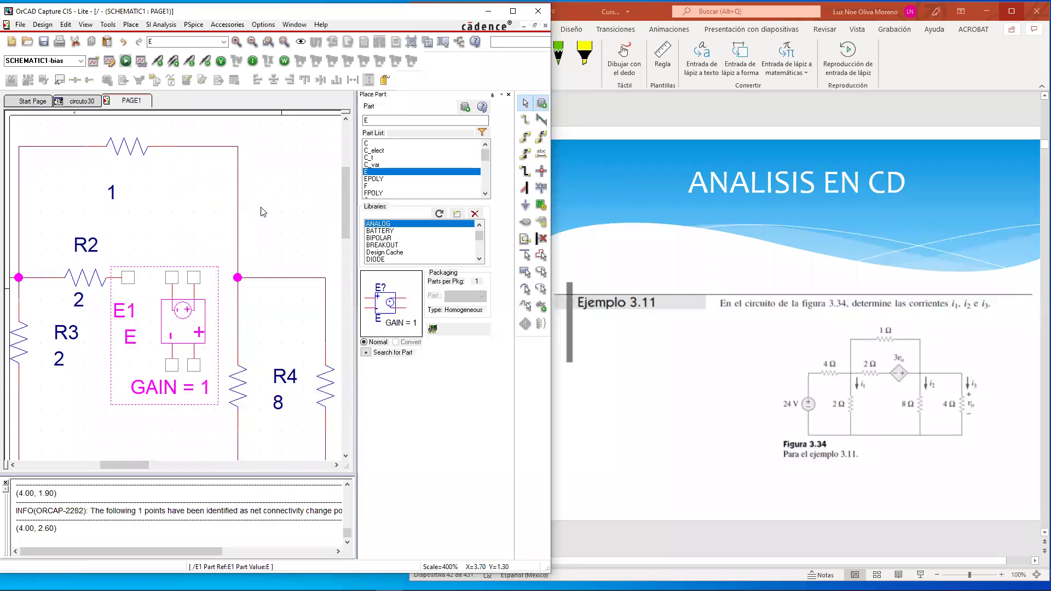
click(284, 230)
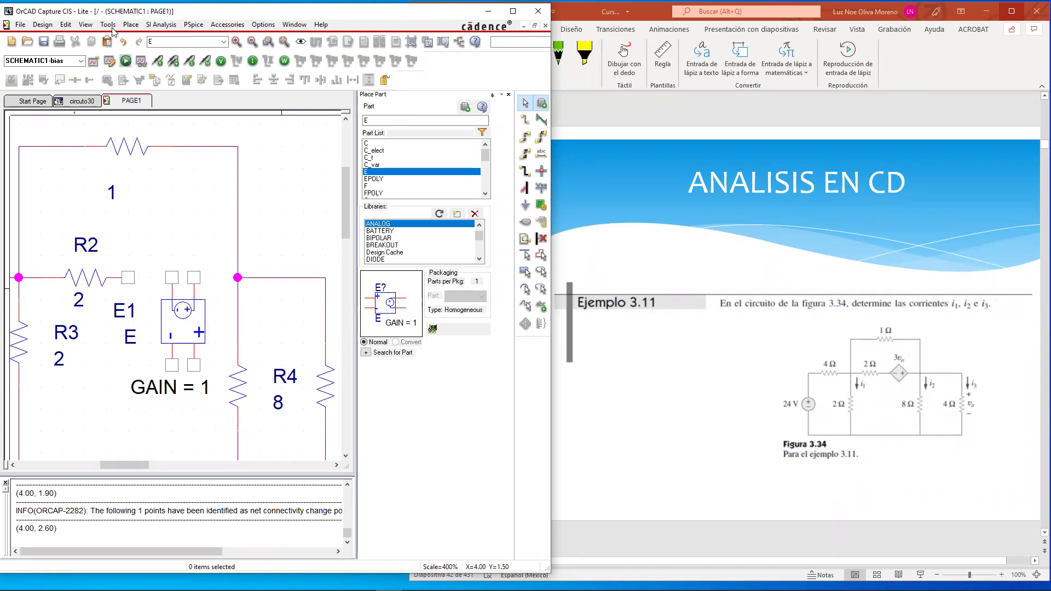
Wire E1's negative output terminal to the free end of R2 and its positive output to the node above R4.
click(524, 119)
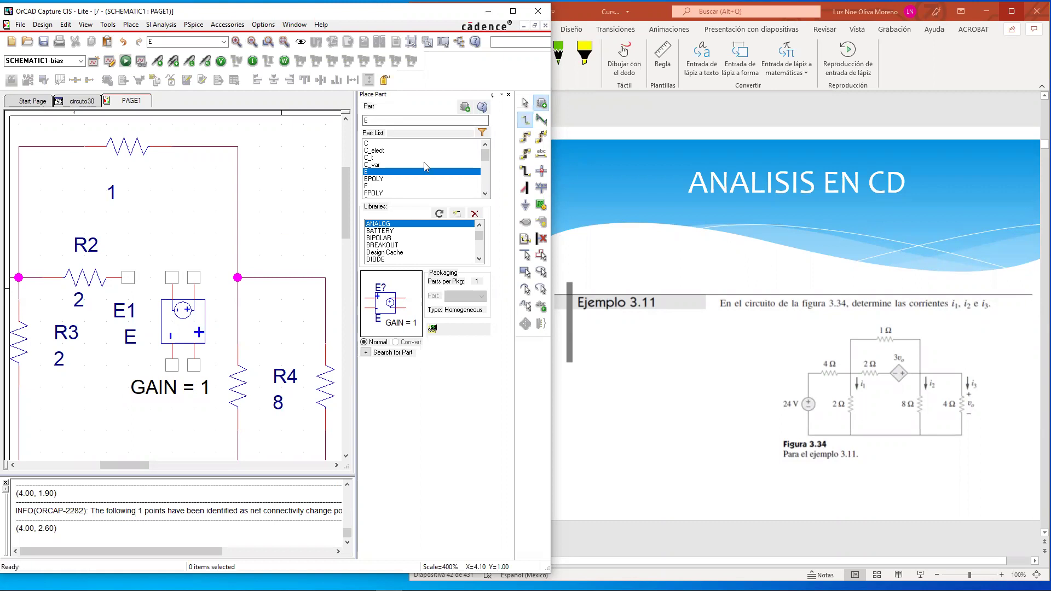
click(173, 277)
click(130, 277)
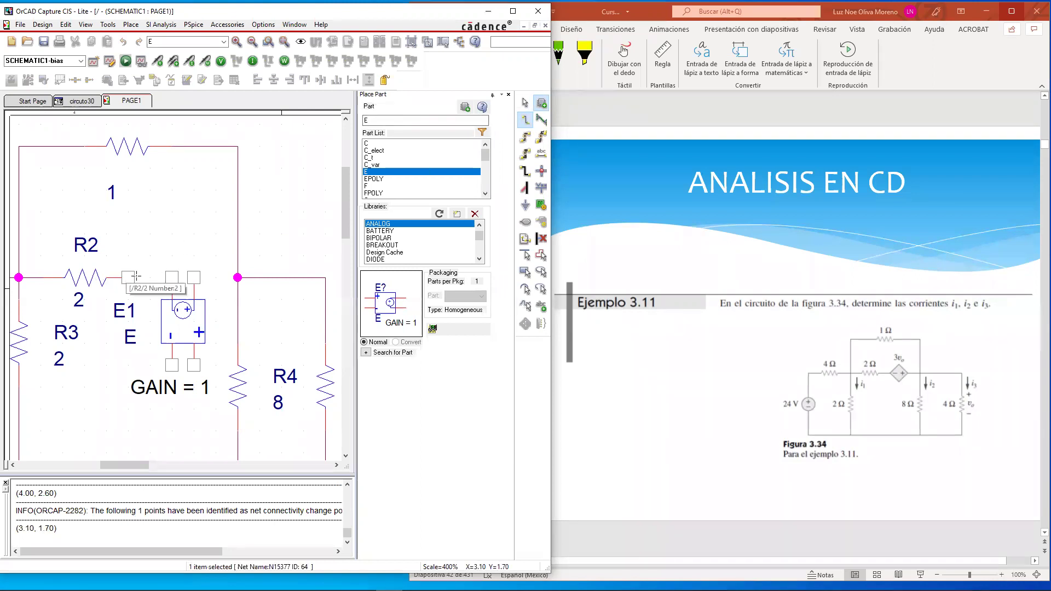
click(236, 277)
click(194, 277)
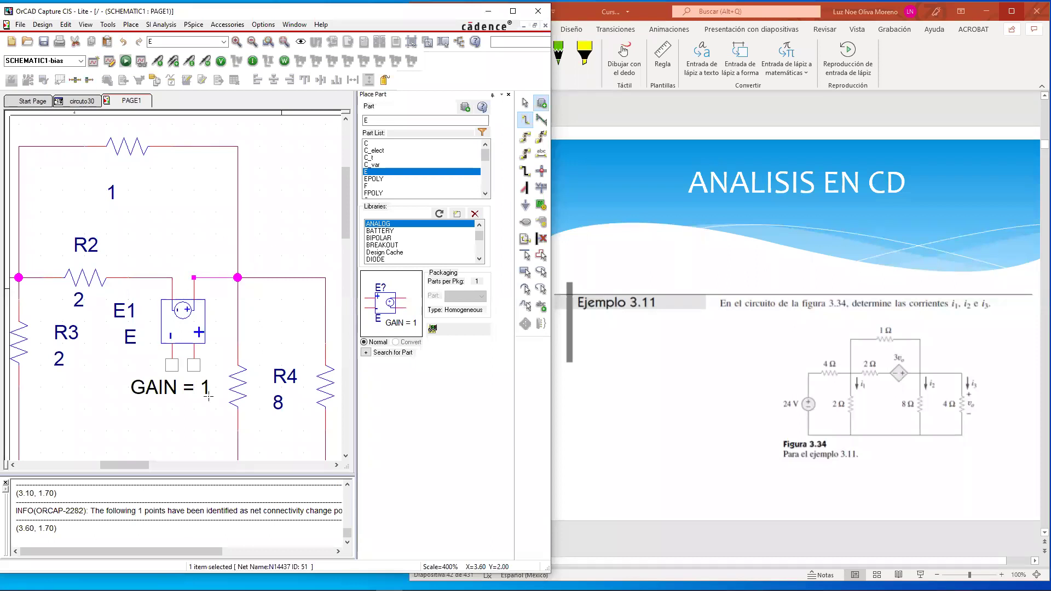
scroll(202, 370, down, 1)
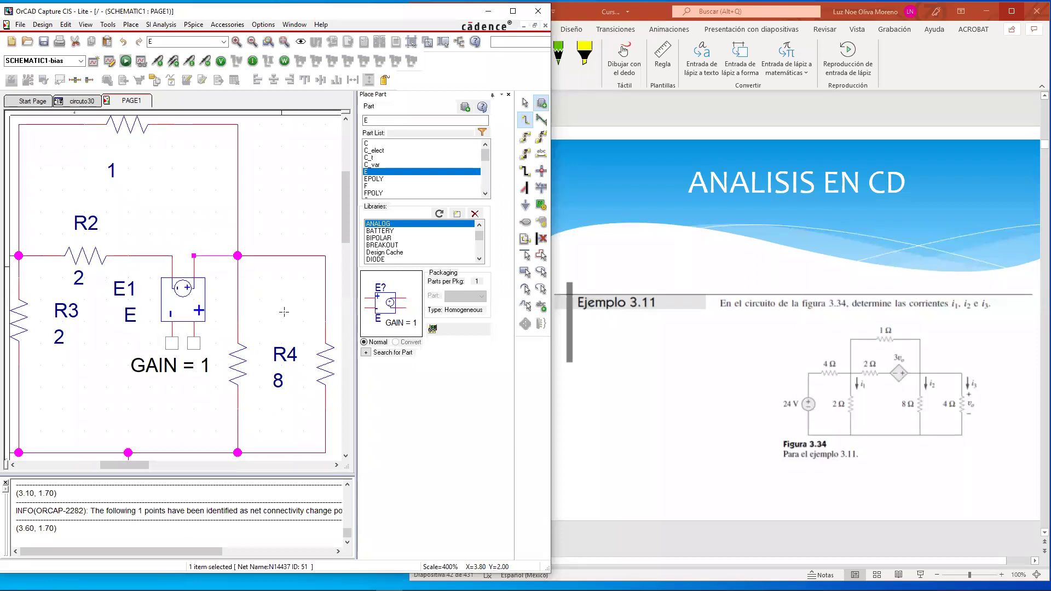
key(Escape)
click(277, 330)
Examine the 3vo source and its controlling voltage vo in Figure 3.34 in PowerPoint, and return to OrCAD Capture.
scroll(942, 410, up, 3)
scroll(942, 409, down, 3)
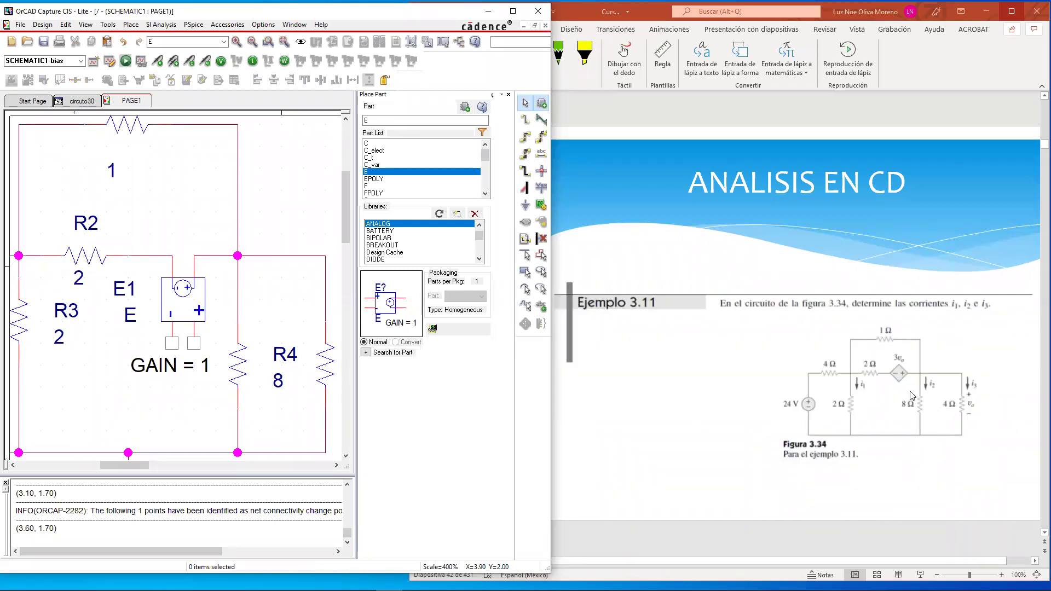
ctrl+scroll(913, 398, up, 5)
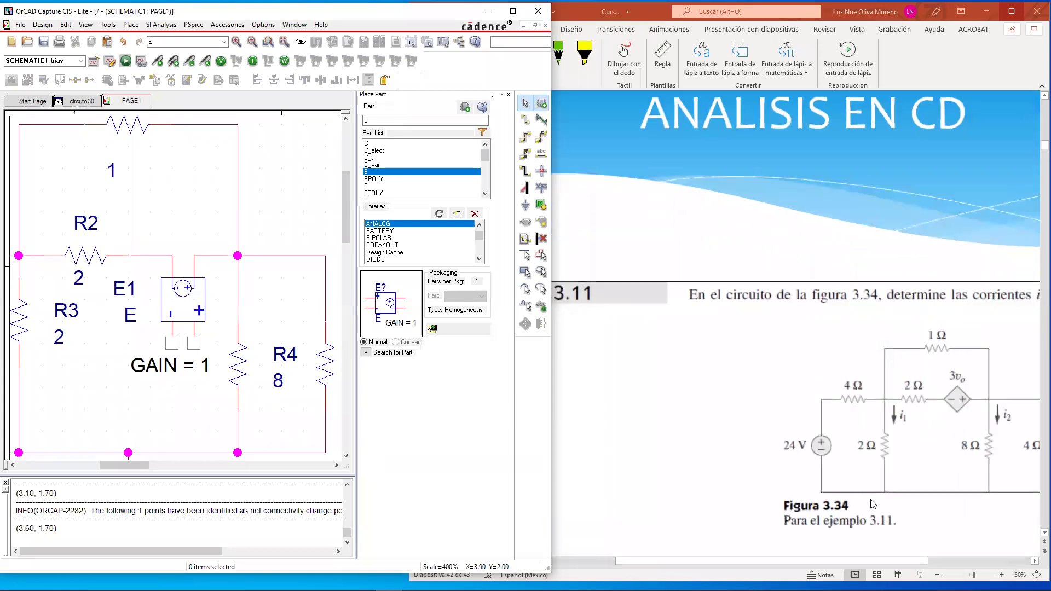
click(840, 565)
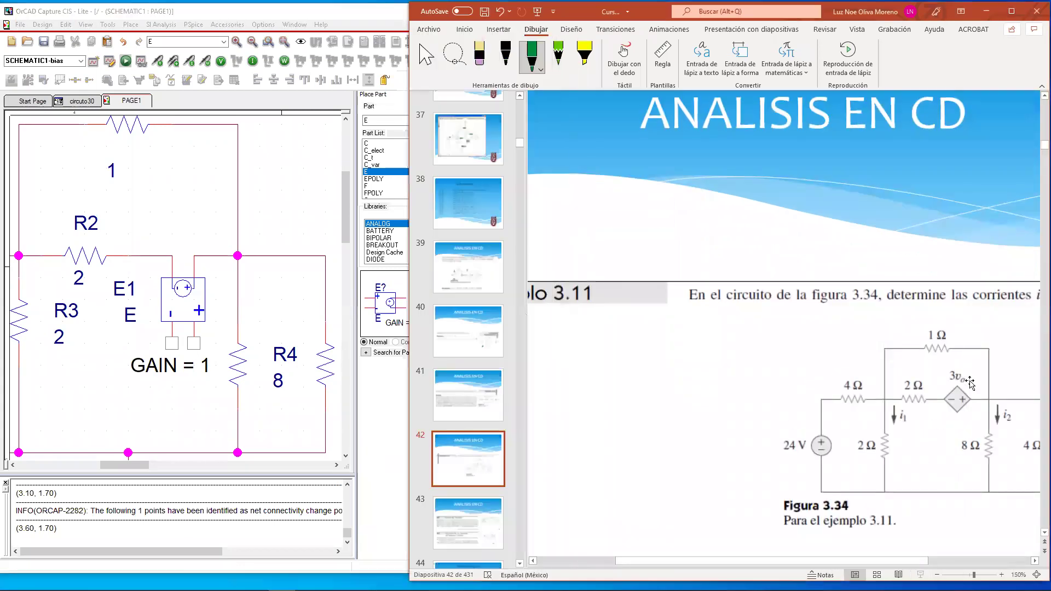
ctrl+scroll(955, 455, down, 2)
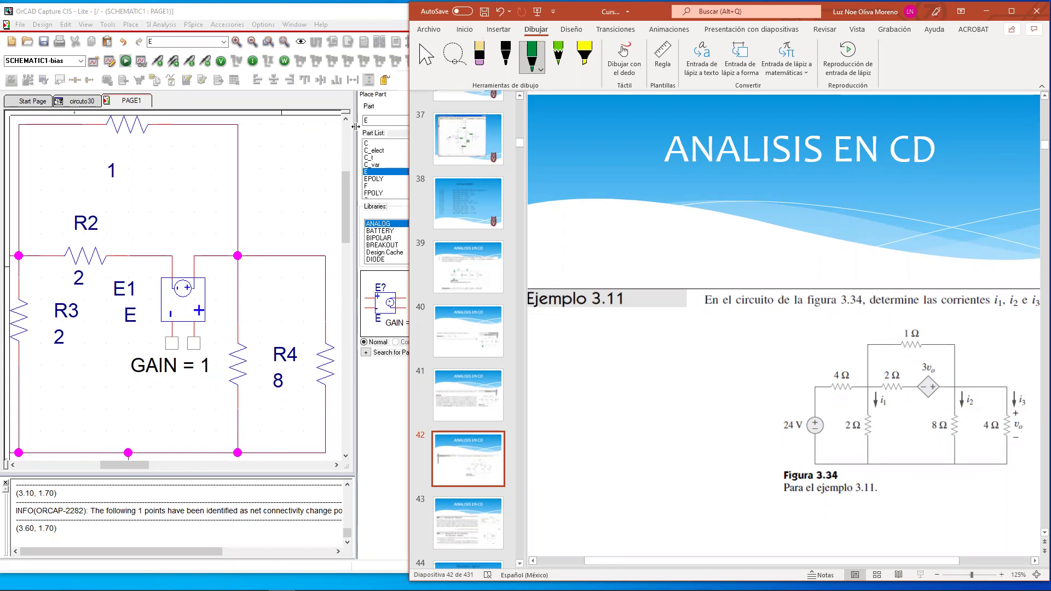
click(321, 15)
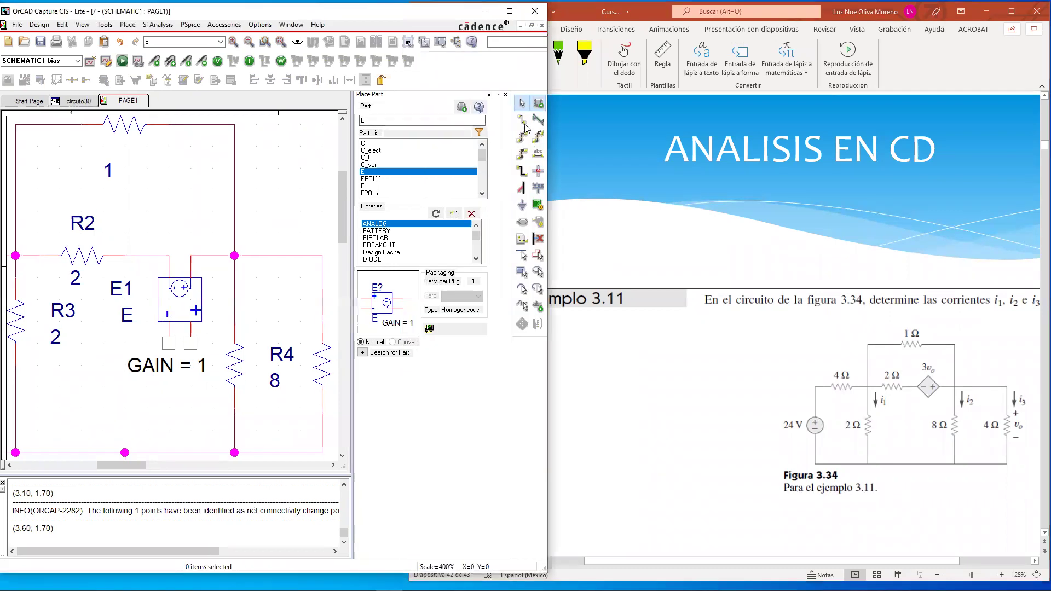
Wire E1's positive control terminal to the upper end of R4.
click(522, 121)
click(217, 354)
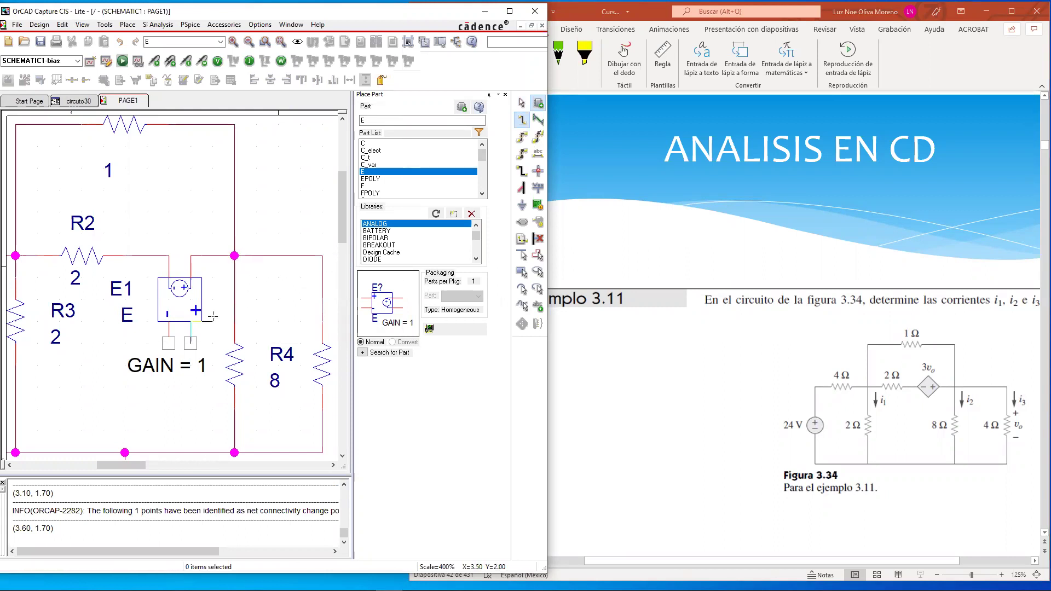
key(Escape)
click(190, 343)
click(212, 342)
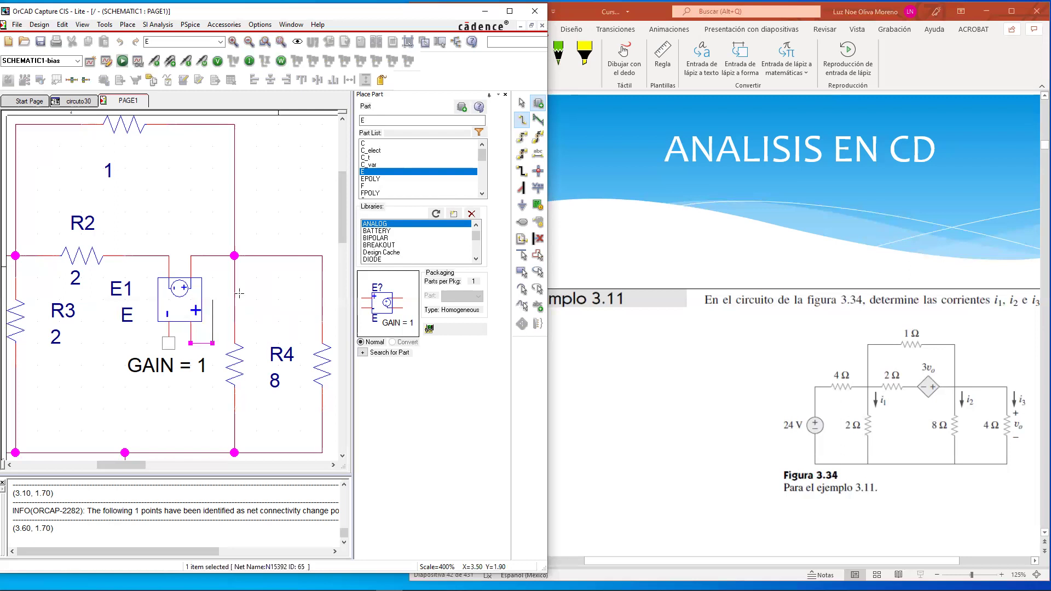
click(233, 319)
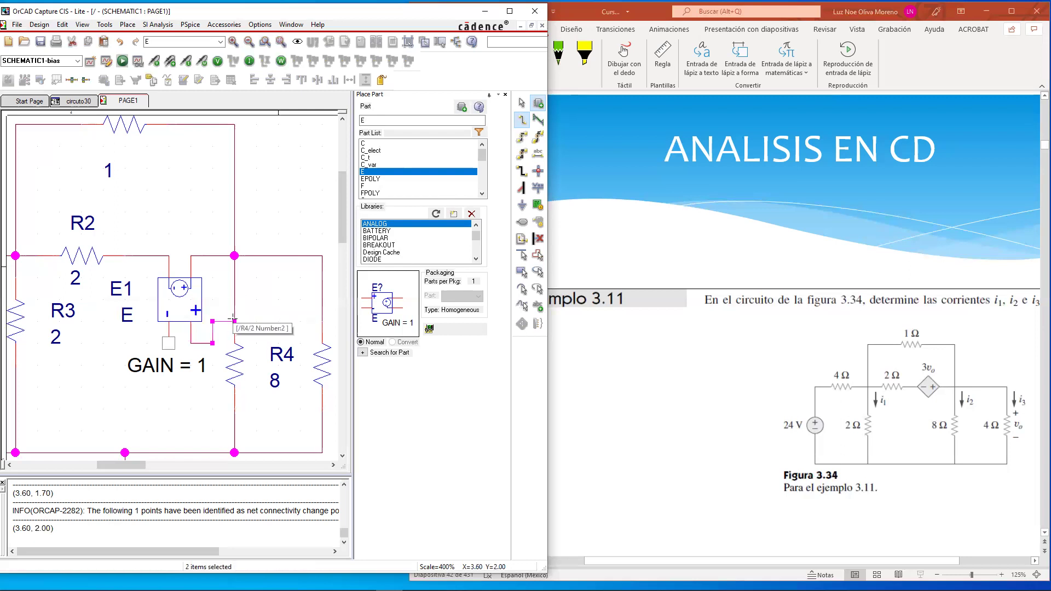
key(Escape)
click(293, 315)
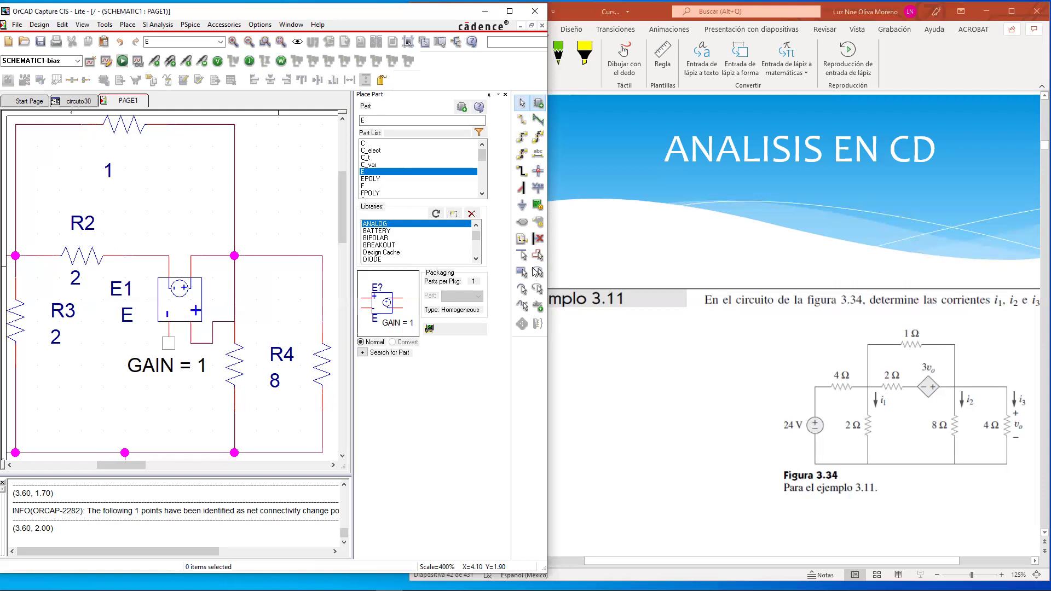
Raise the horizontal segment of E1's positive control wire so it joins the vertical wire above R4.
click(538, 174)
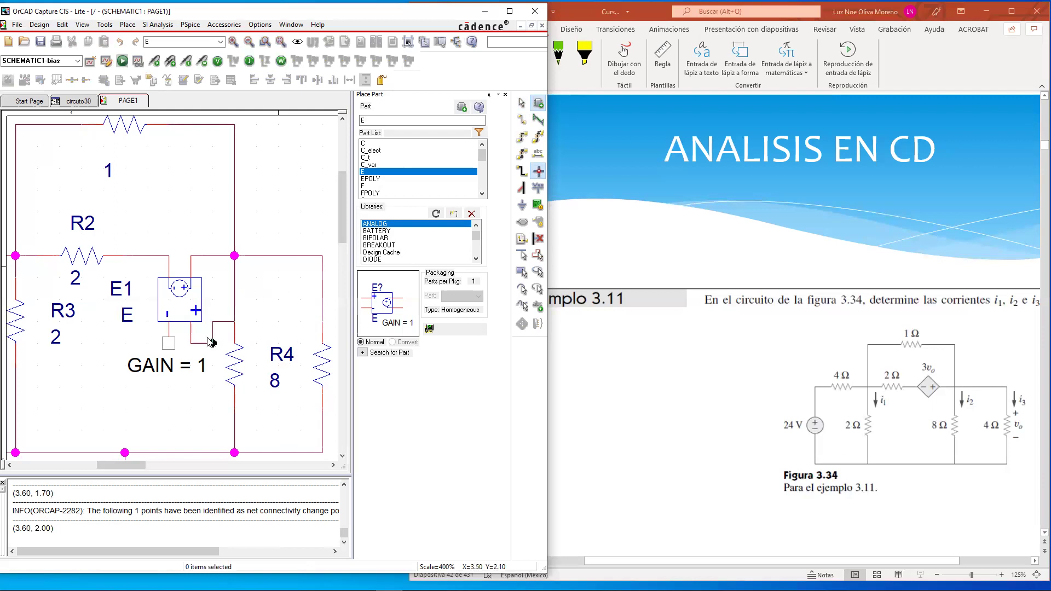
key(Escape)
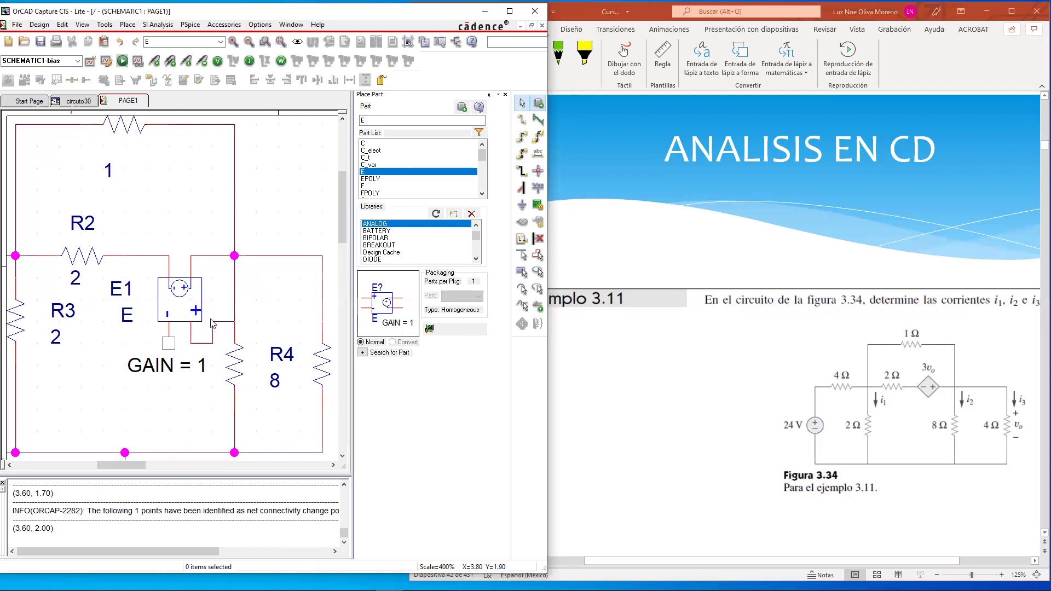
drag(219, 321, 220, 290)
click(276, 303)
Try wiring E1's negative control terminal straight down to the bottom ground wire, and undo it.
click(521, 122)
click(169, 343)
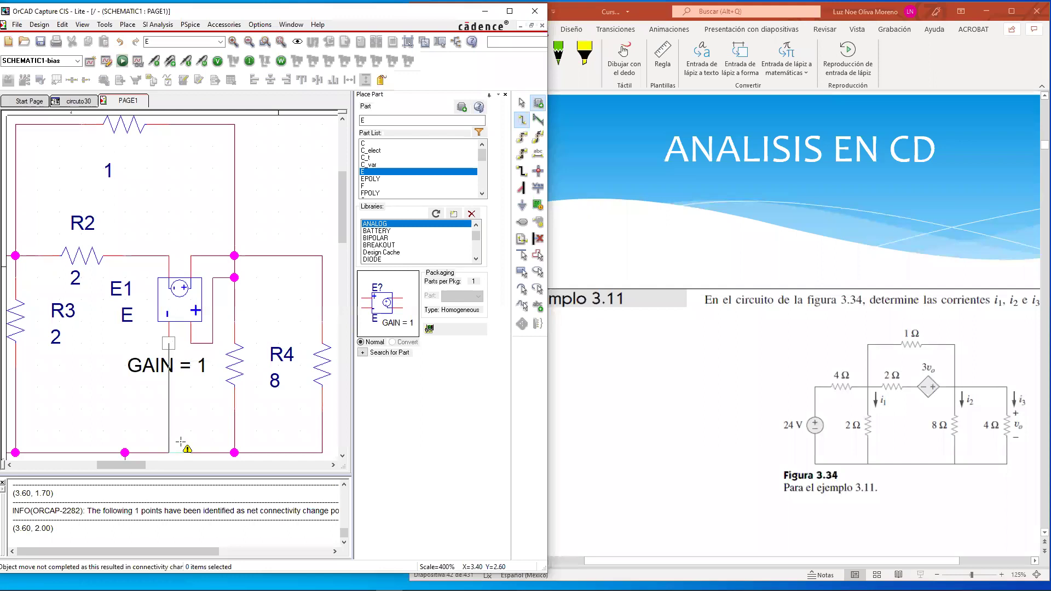
double_click(169, 452)
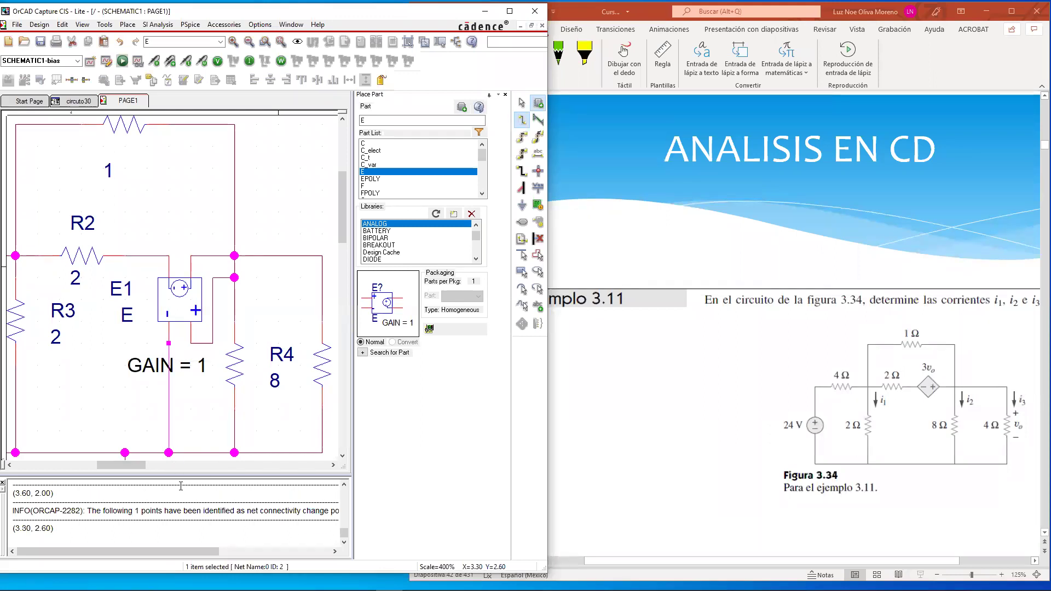
mouse_move(132, 464)
mouse_down()
mouse_move(157, 463)
mouse_move(138, 464)
mouse_up()
click(212, 425)
key(Escape)
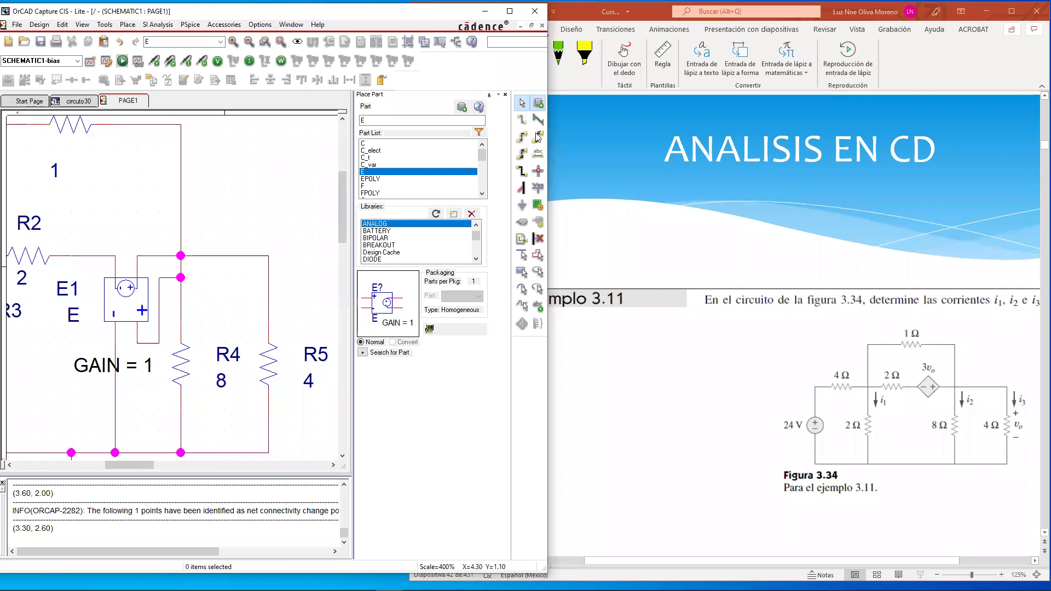
key(w)
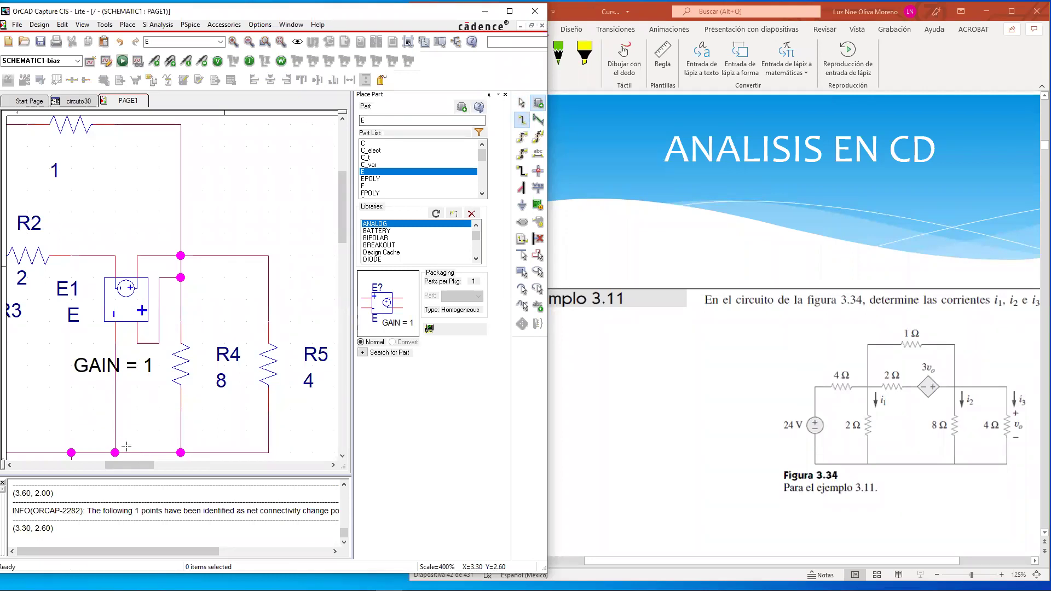
key(ctrl+z)
Wire E1's negative control terminal down to the bottom ground wire, between the ground junction and R4.
click(115, 343)
click(115, 365)
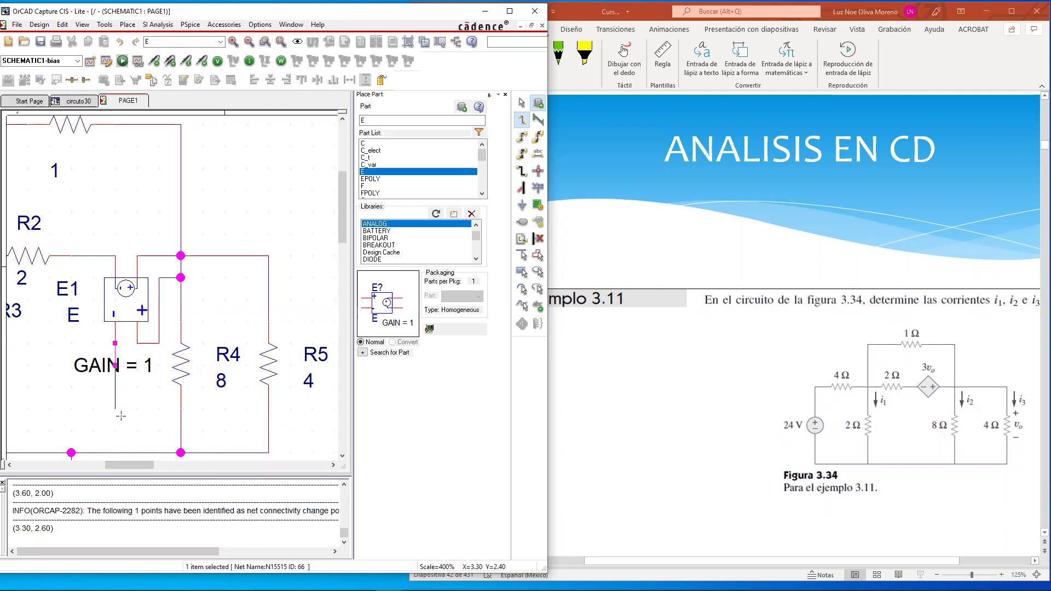
click(268, 408)
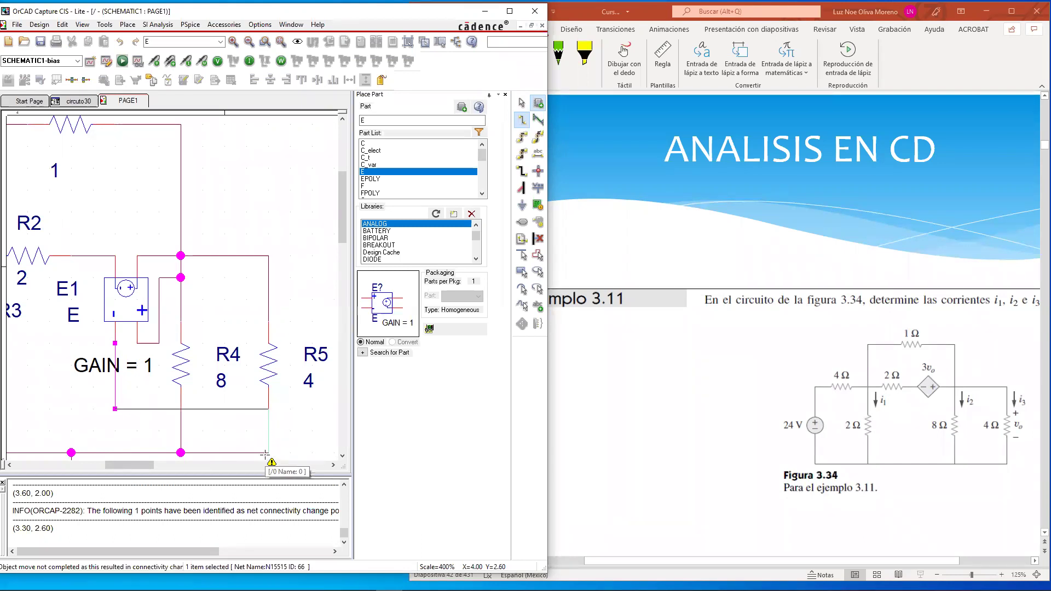
key(Escape)
click(115, 453)
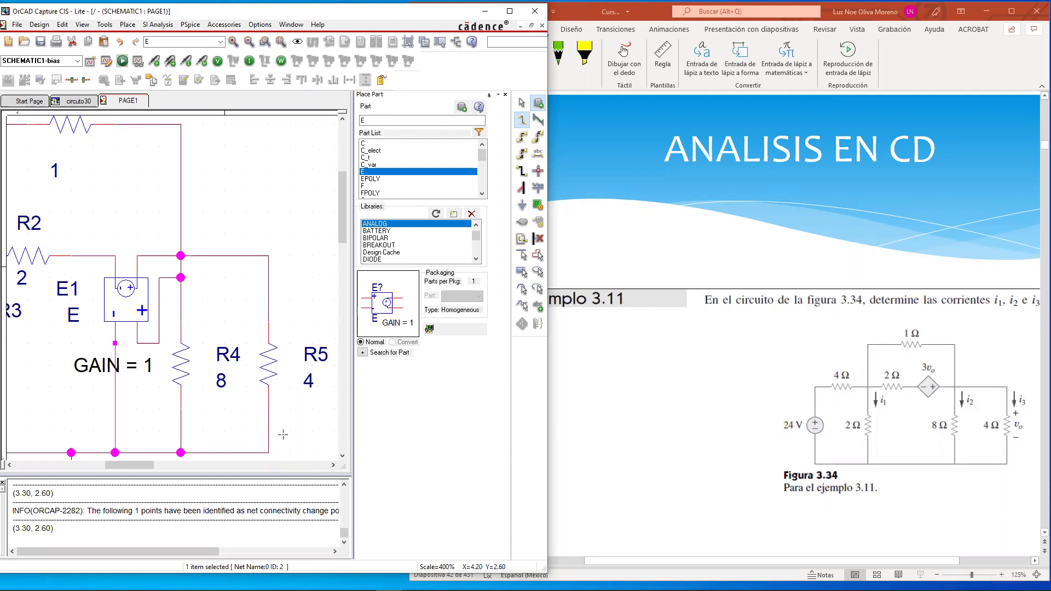
Set the gain of dependent voltage source E1 to 3.
mouse_move(138, 465)
mouse_down()
mouse_move(112, 468)
mouse_move(148, 472)
mouse_move(130, 475)
mouse_up()
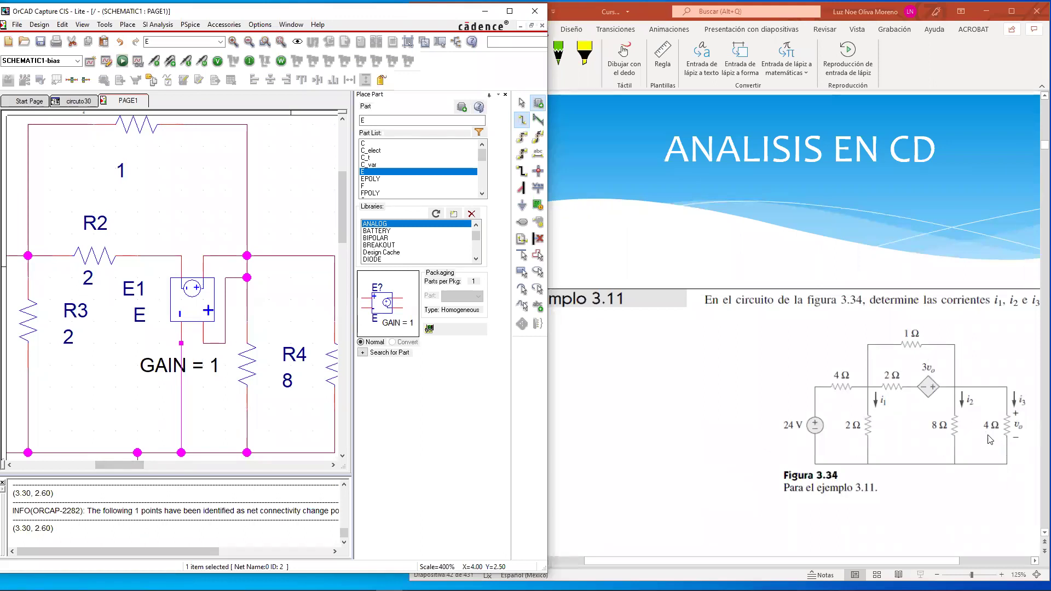
mouse_move(108, 465)
mouse_down()
mouse_move(135, 464)
mouse_move(120, 465)
mouse_up()
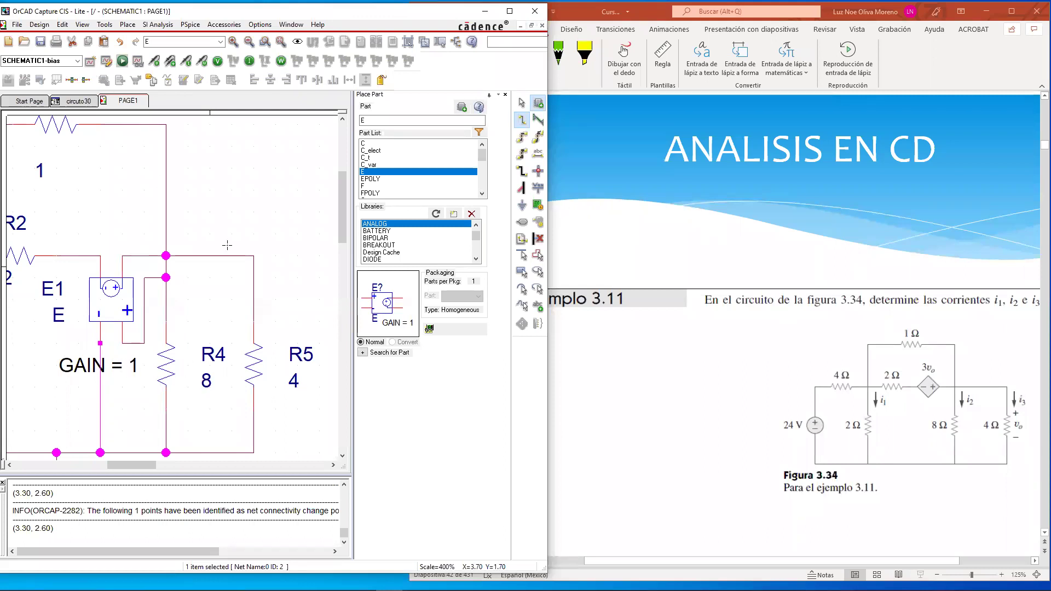
click(521, 103)
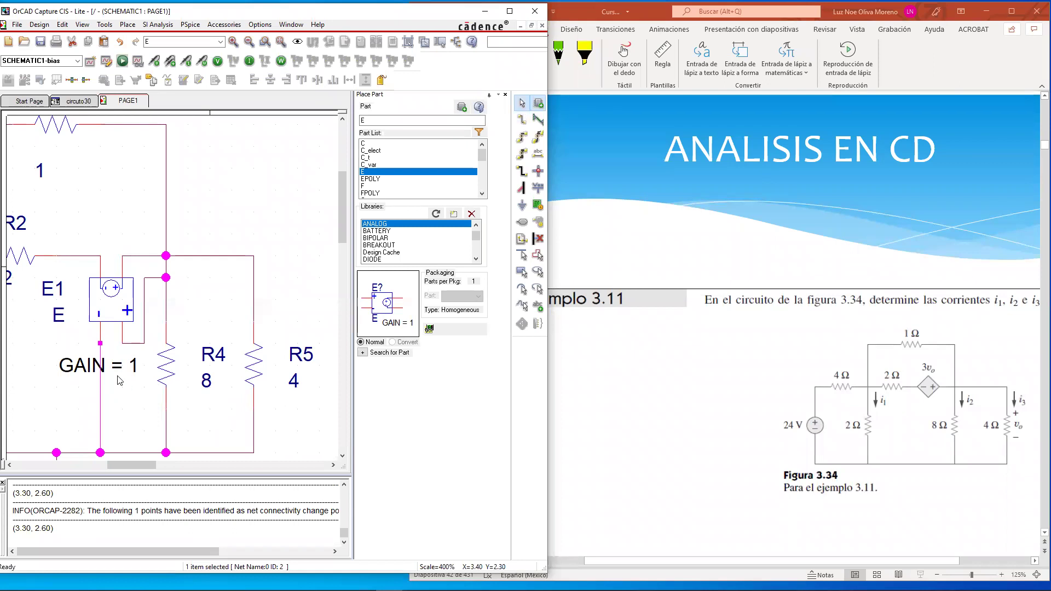
double_click(135, 374)
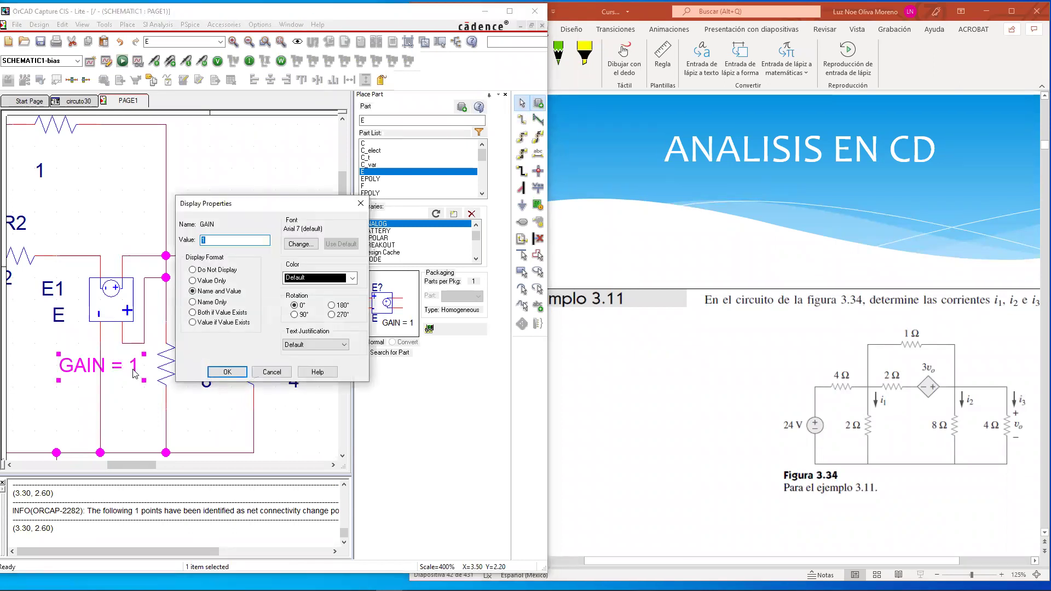
text(3)
click(229, 374)
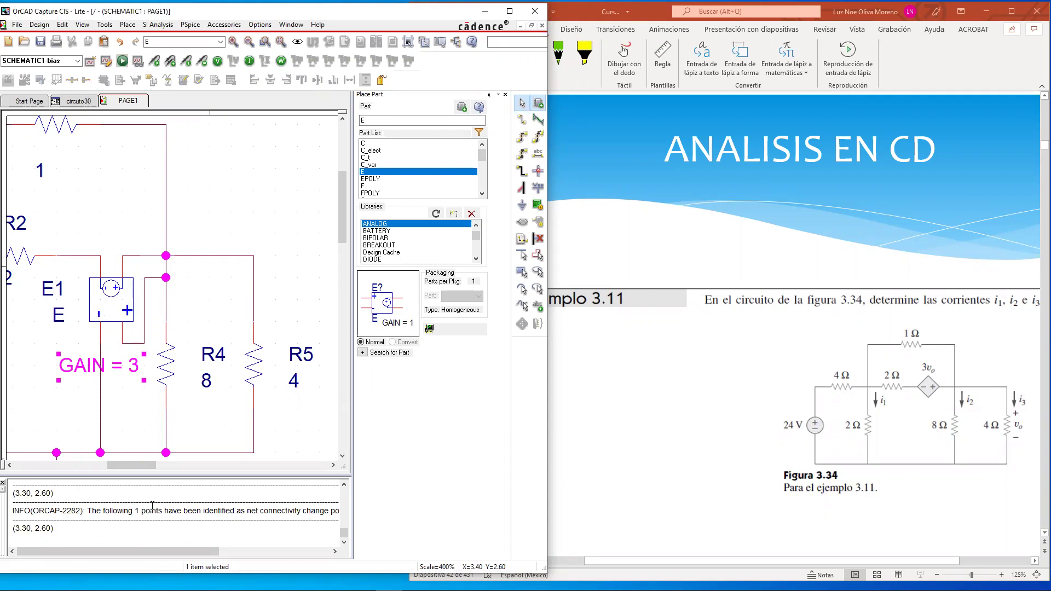
Run the SCHEMATIC1-bias simulation of the completed circuit and open its output file.
mouse_move(132, 465)
mouse_down()
mouse_move(75, 480)
mouse_move(117, 472)
mouse_up()
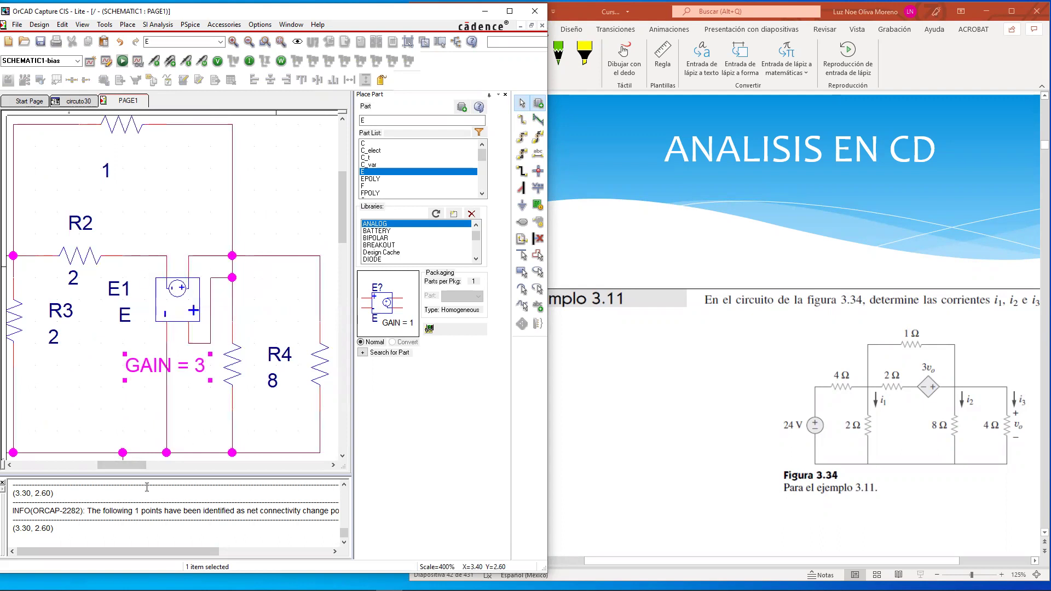
scroll(141, 343, down, 1)
ctrl+scroll(147, 340, down, 2)
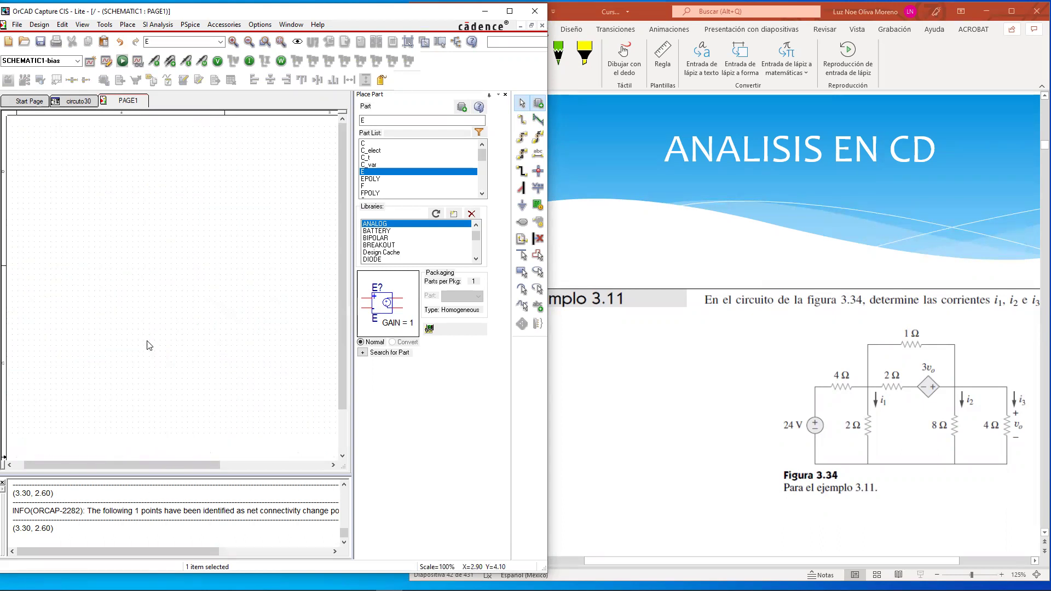
ctrl+scroll(91, 207, up, 1)
ctrl+scroll(189, 301, down, 1)
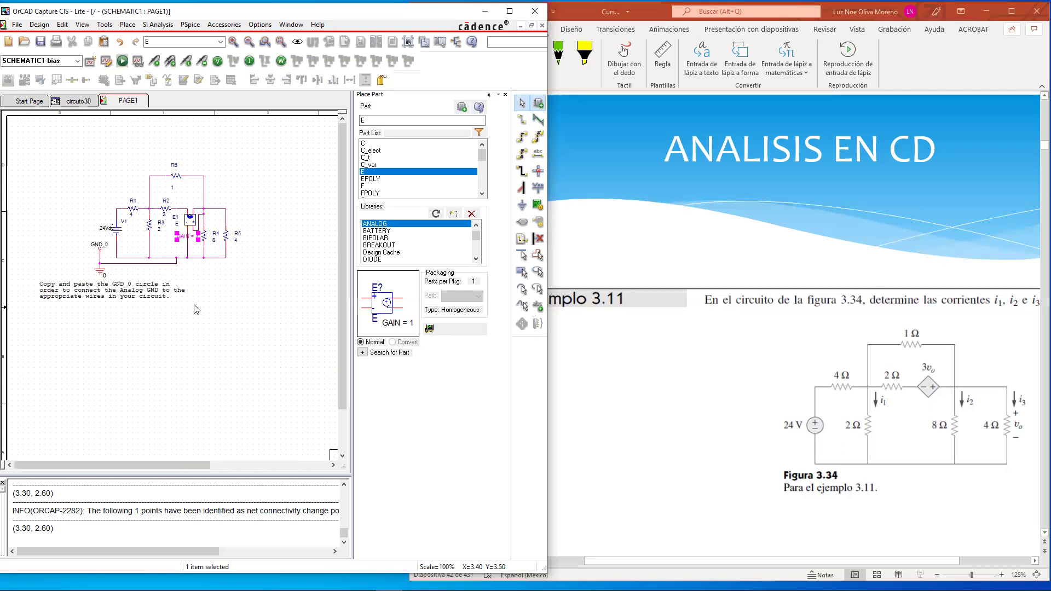
ctrl+scroll(196, 309, up, 1)
drag(343, 251, 342, 184)
drag(166, 466, 149, 466)
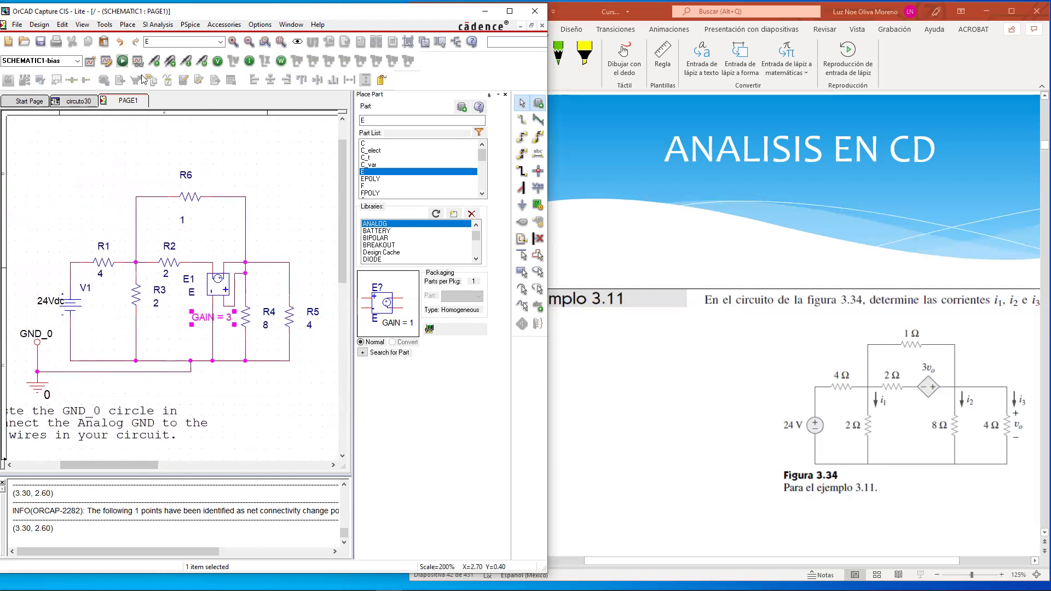
click(115, 64)
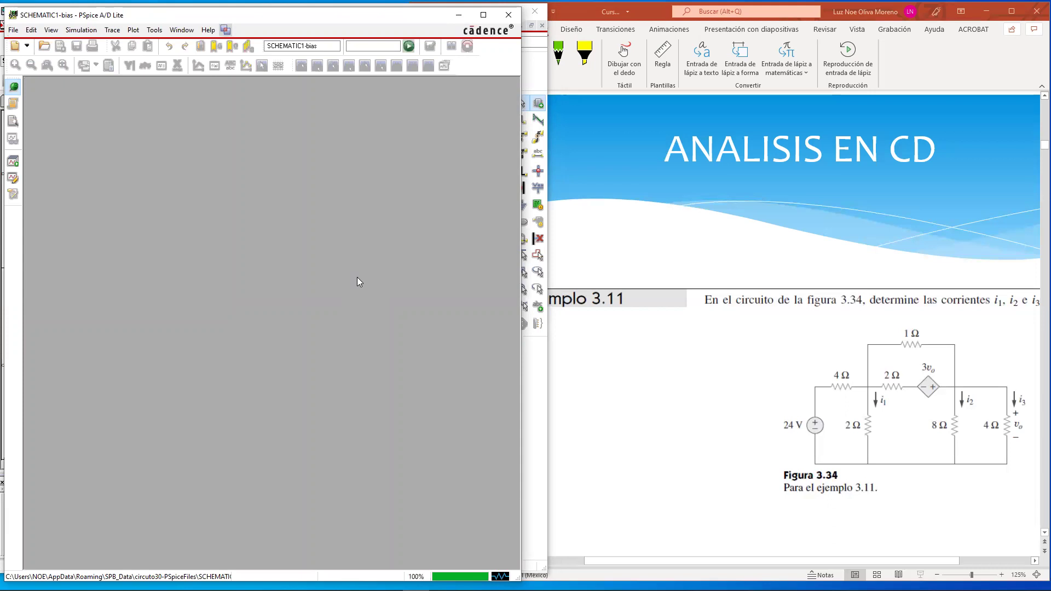
click(50, 29)
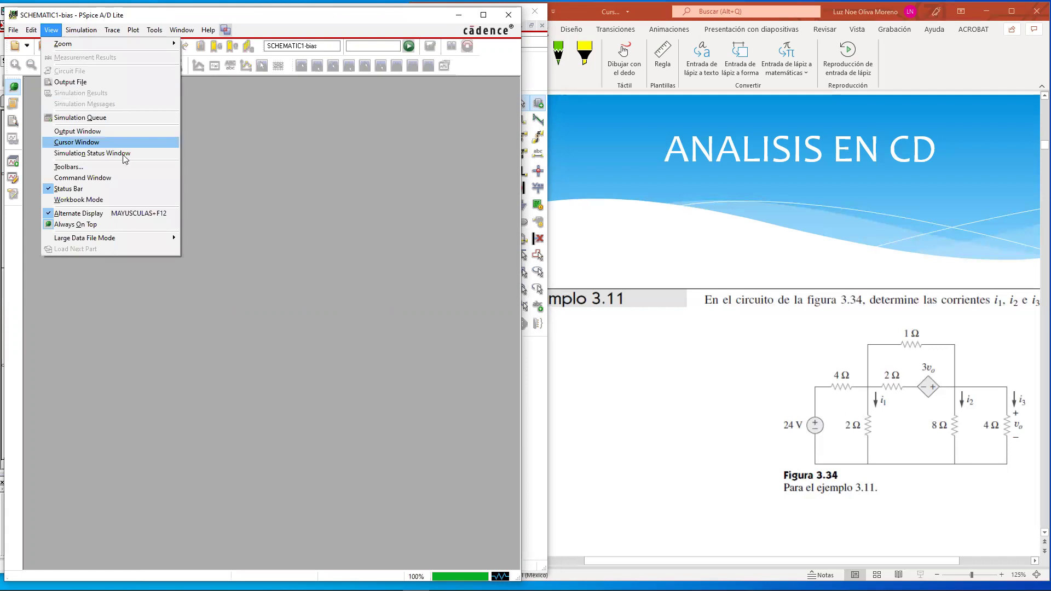
click(112, 82)
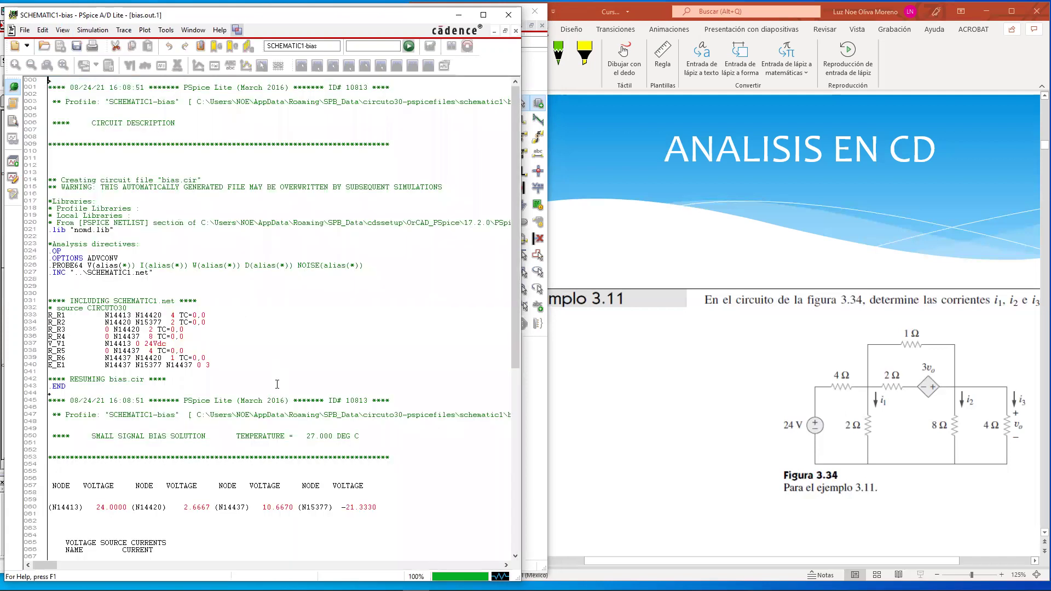
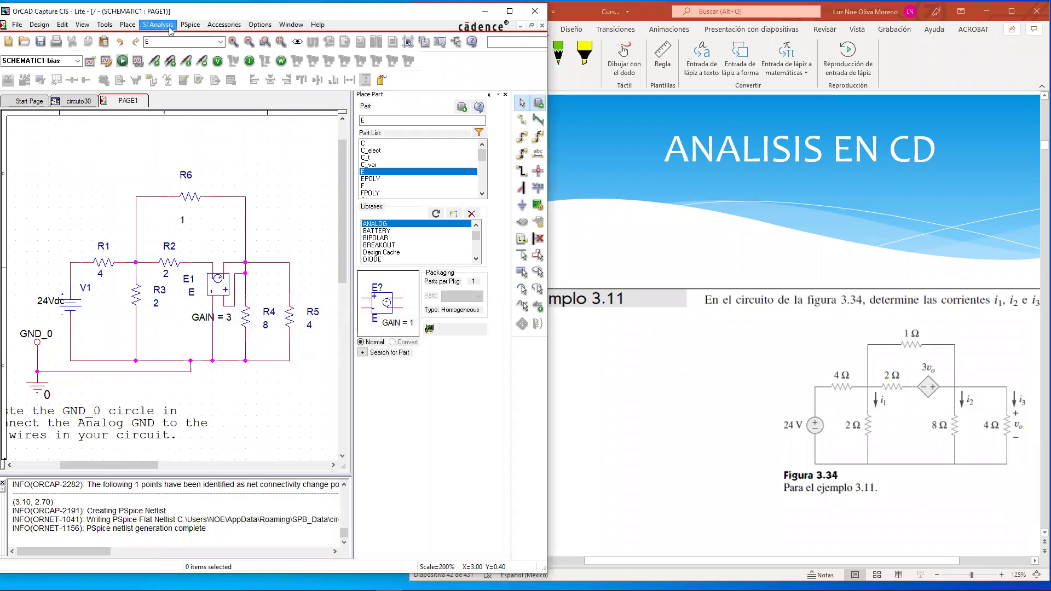
View the PSpice netlist and compare its component lines, including R5, R6 and E1, with the schematic on PAGE1.
click(199, 25)
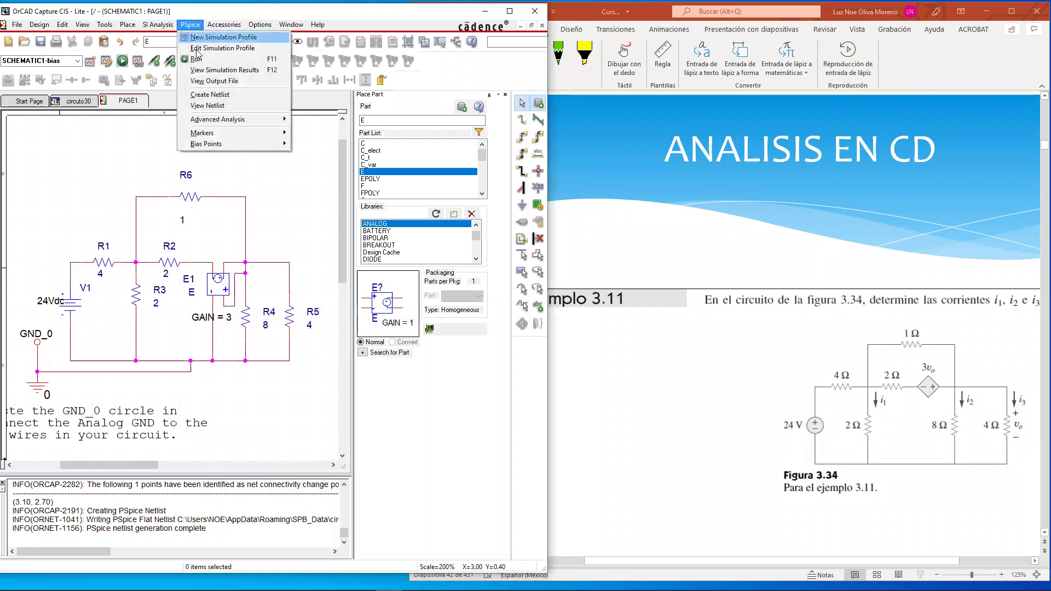
click(211, 106)
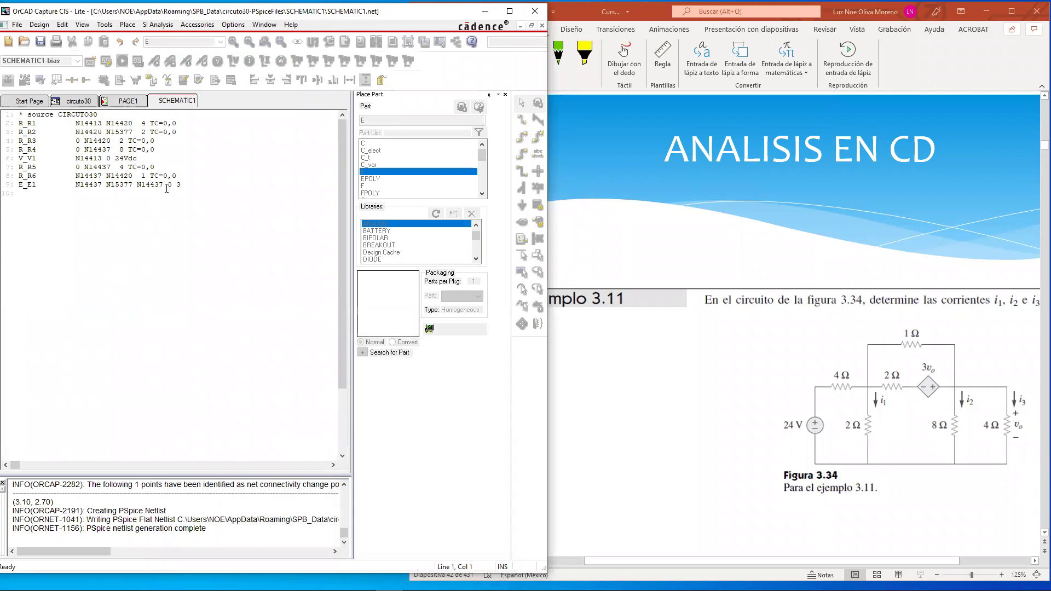
drag(190, 185, 7, 173)
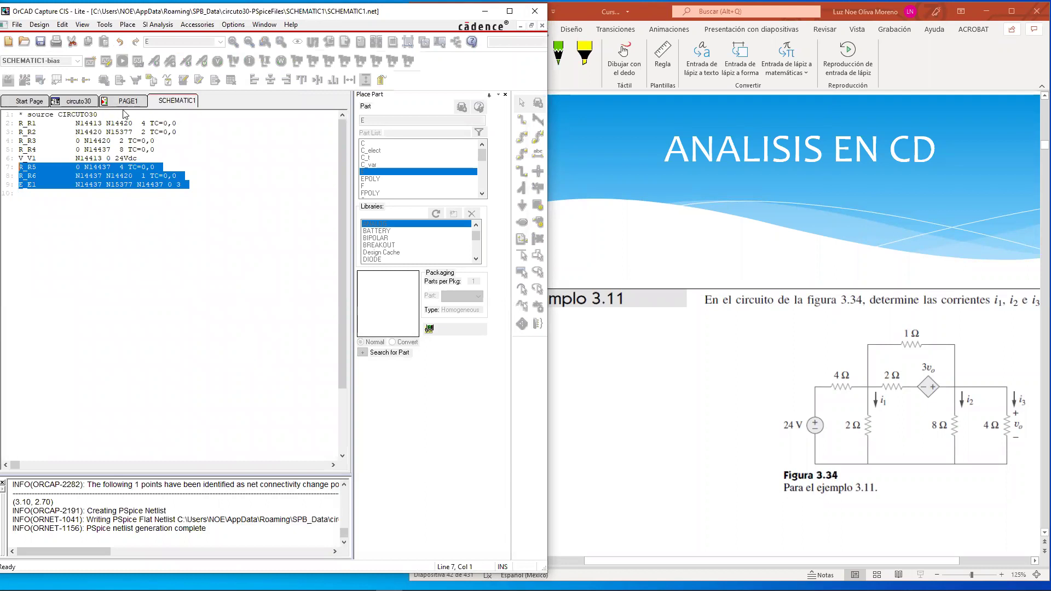
click(122, 105)
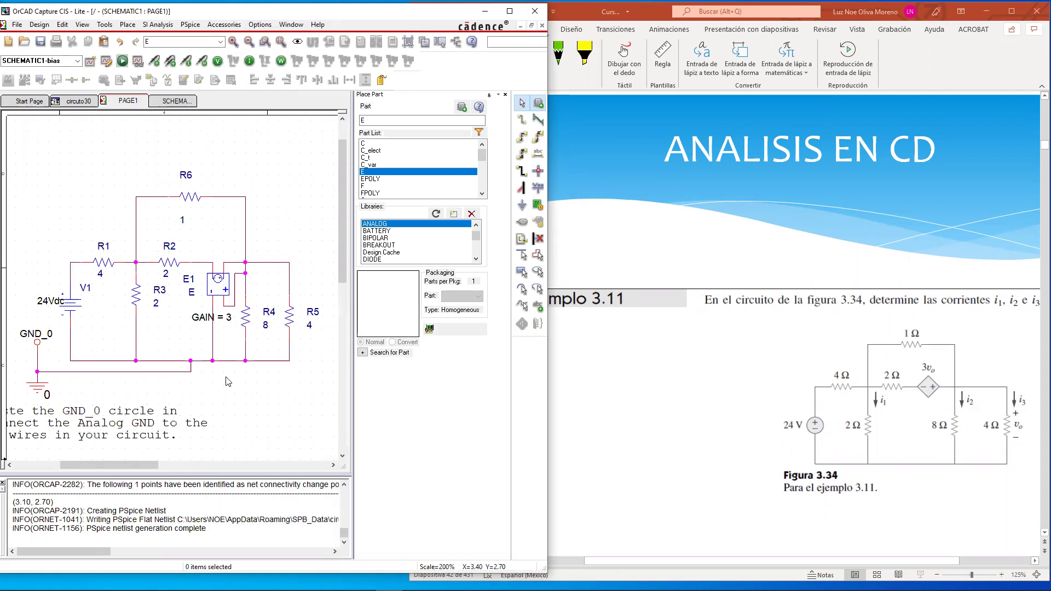
click(165, 102)
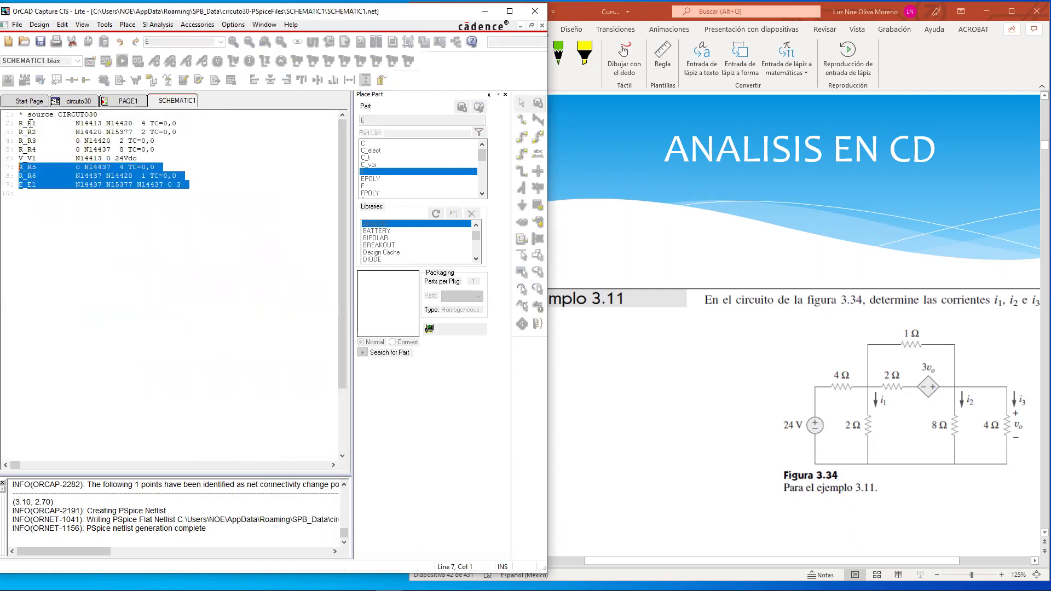
click(126, 103)
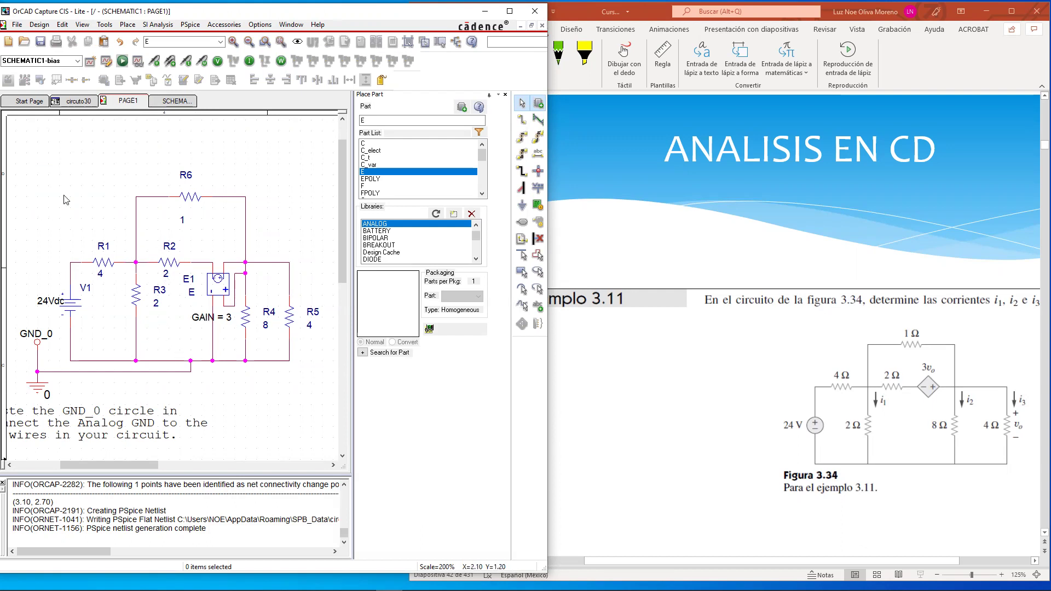
Annotate the entire circuto30 design with part references reset to "?", accepting that the design is saved.
click(101, 30)
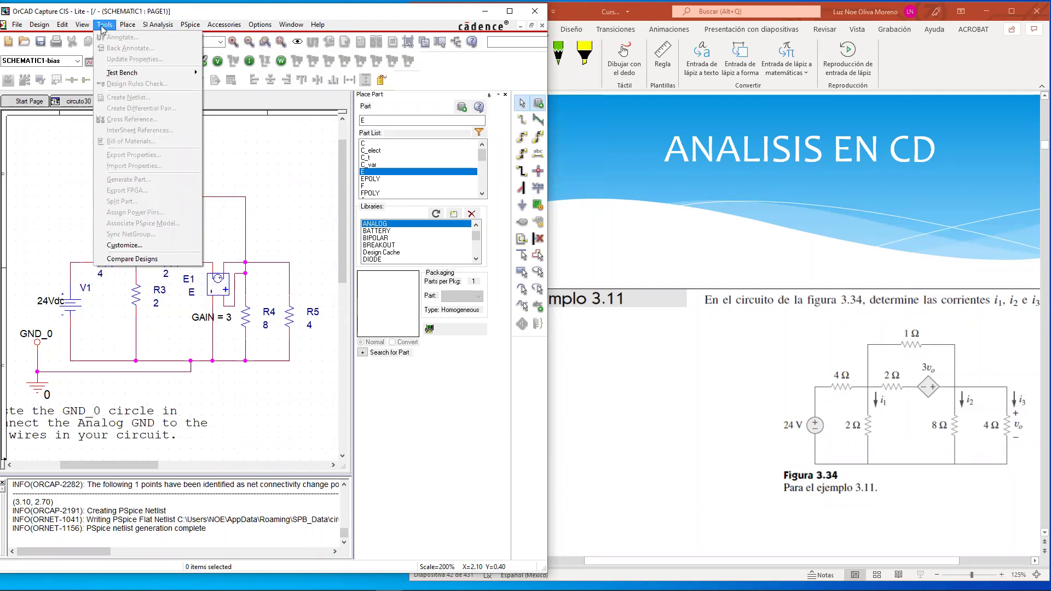
click(277, 186)
click(244, 269)
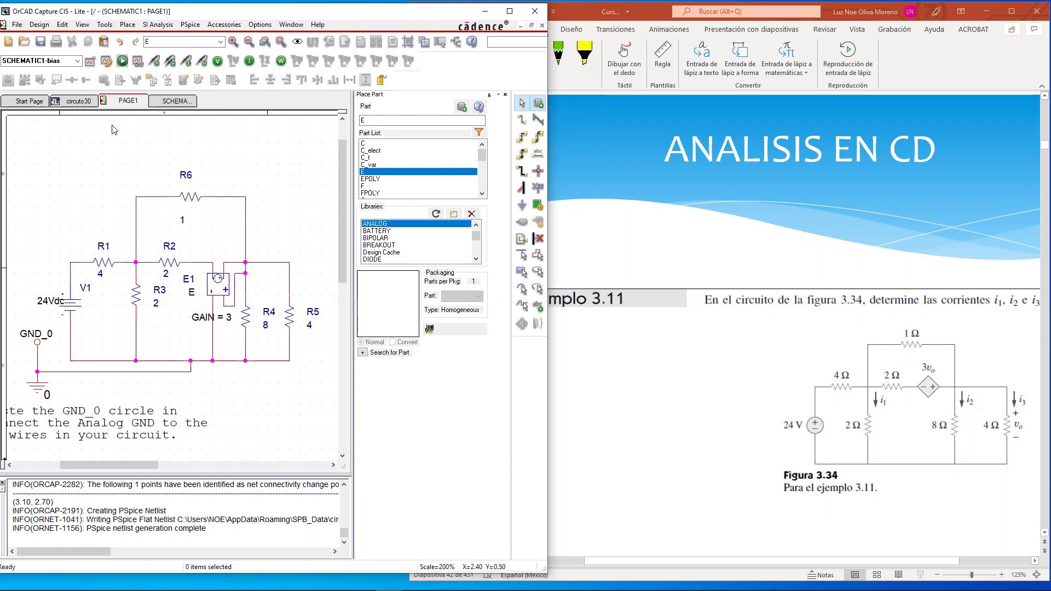
click(75, 102)
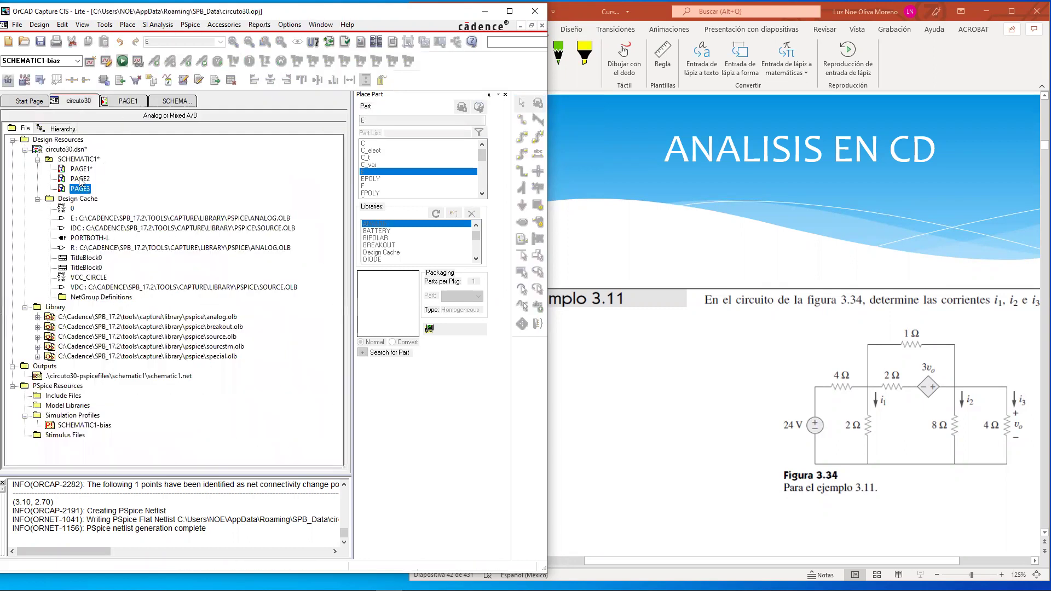
click(80, 171)
click(80, 181)
click(80, 189)
click(83, 169)
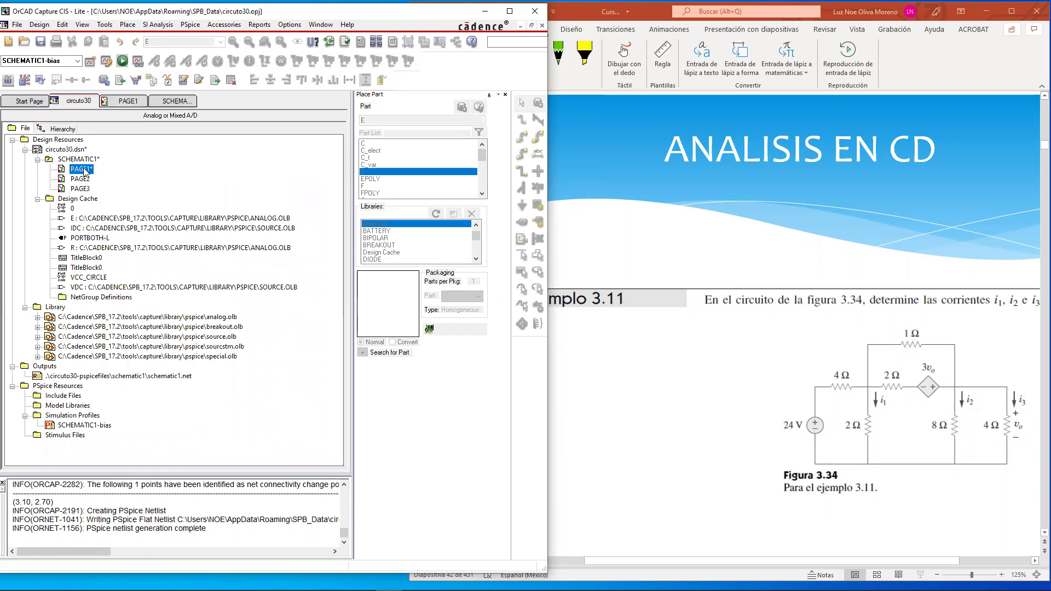
click(105, 24)
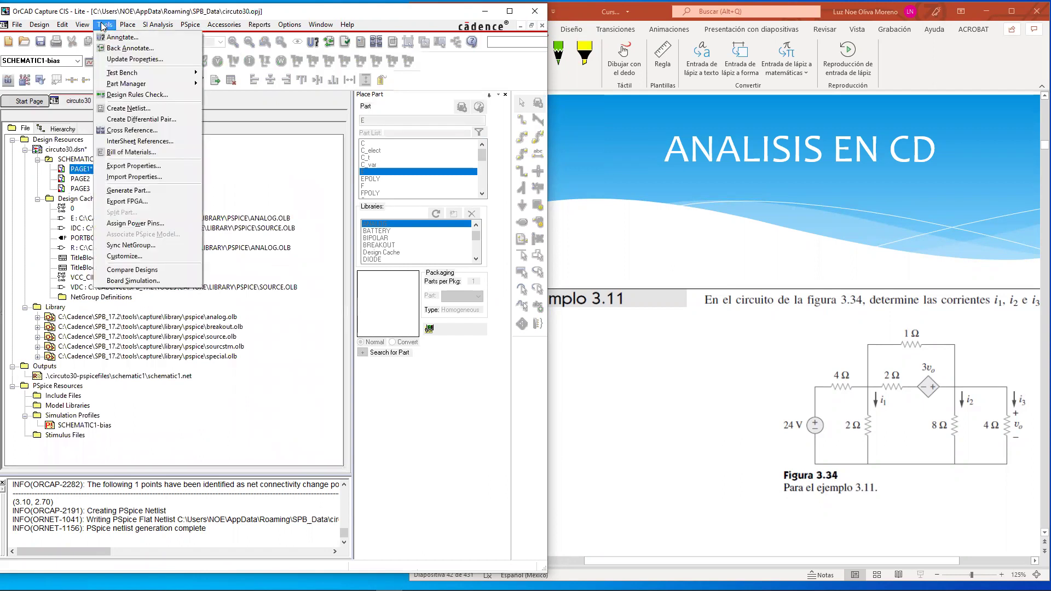
click(127, 38)
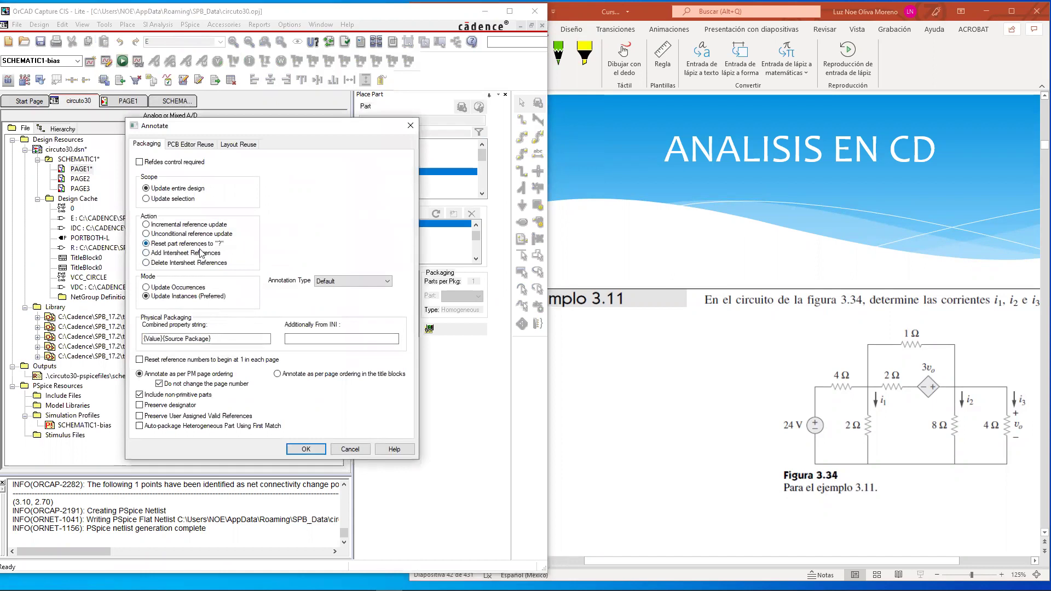
click(306, 449)
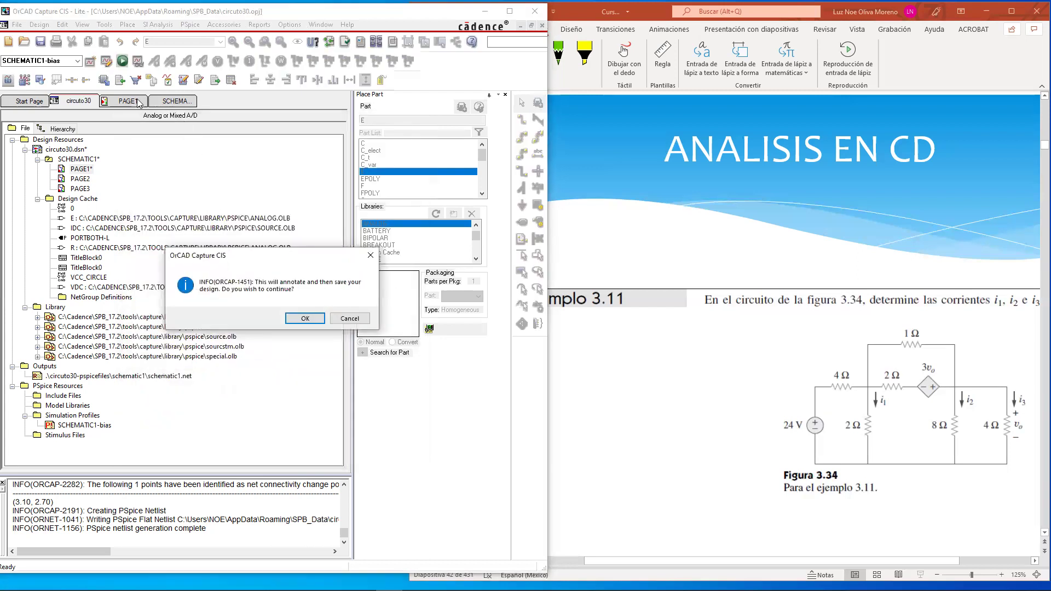
click(304, 319)
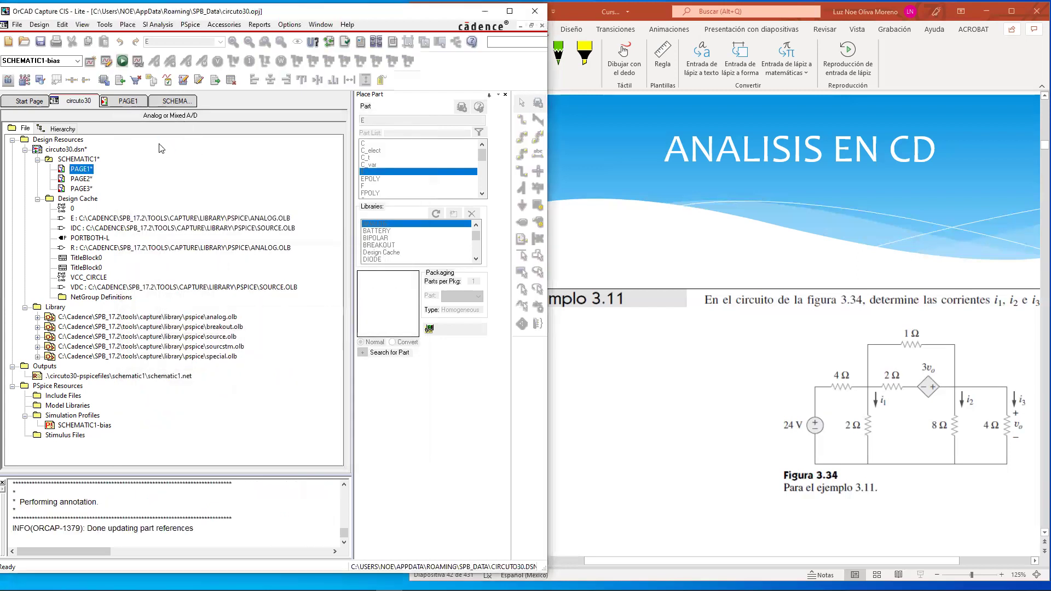
Check the part references on PAGE1 against the component names in the netlist.
click(125, 101)
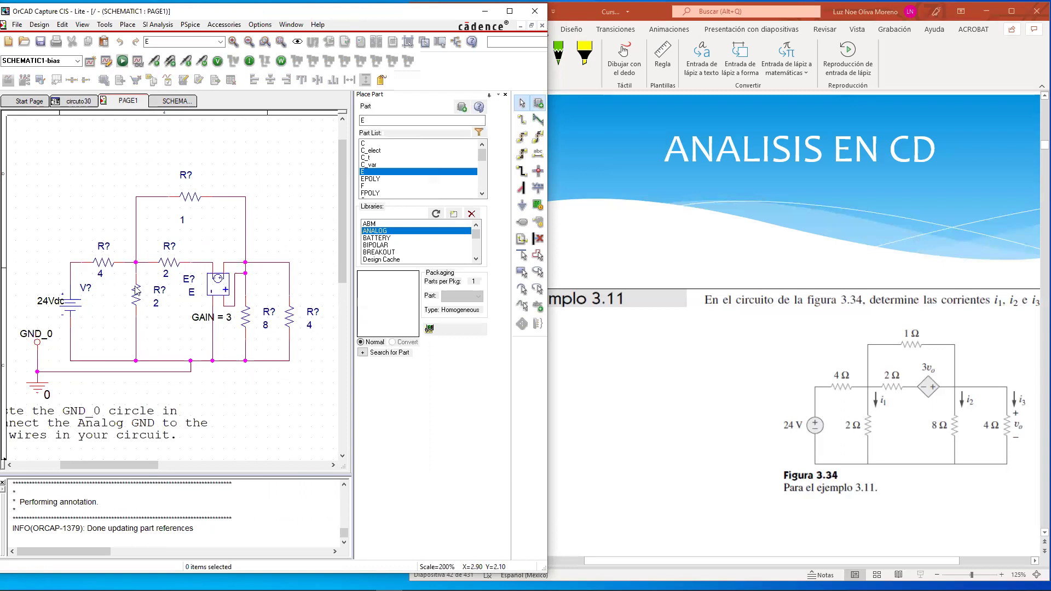
click(172, 103)
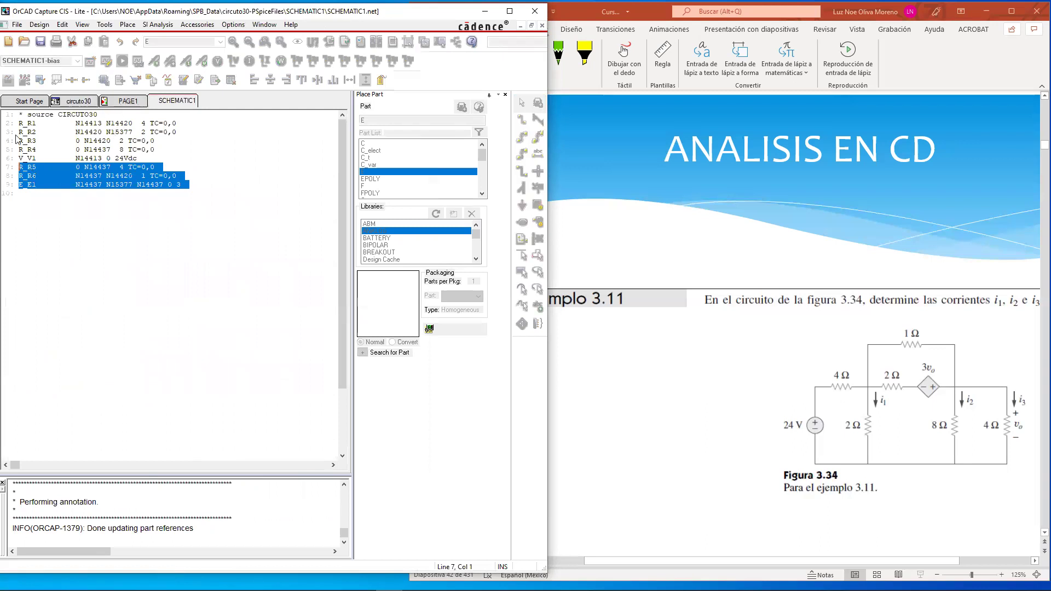
click(136, 101)
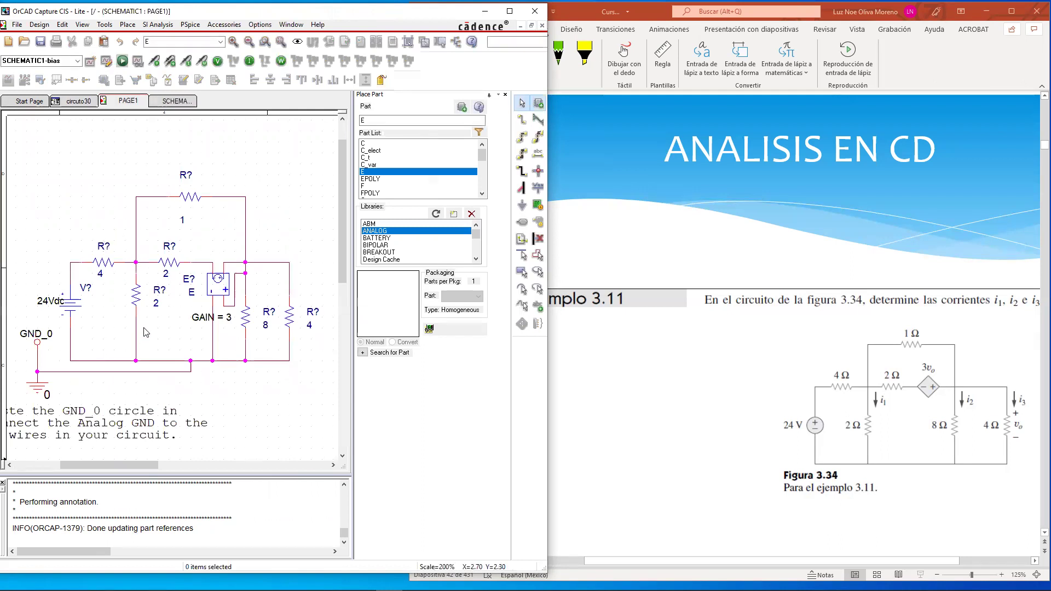
Annotate the entire circuto30 design with an incremental reference update, accepting the save, and check the new part references on PAGE1.
click(110, 28)
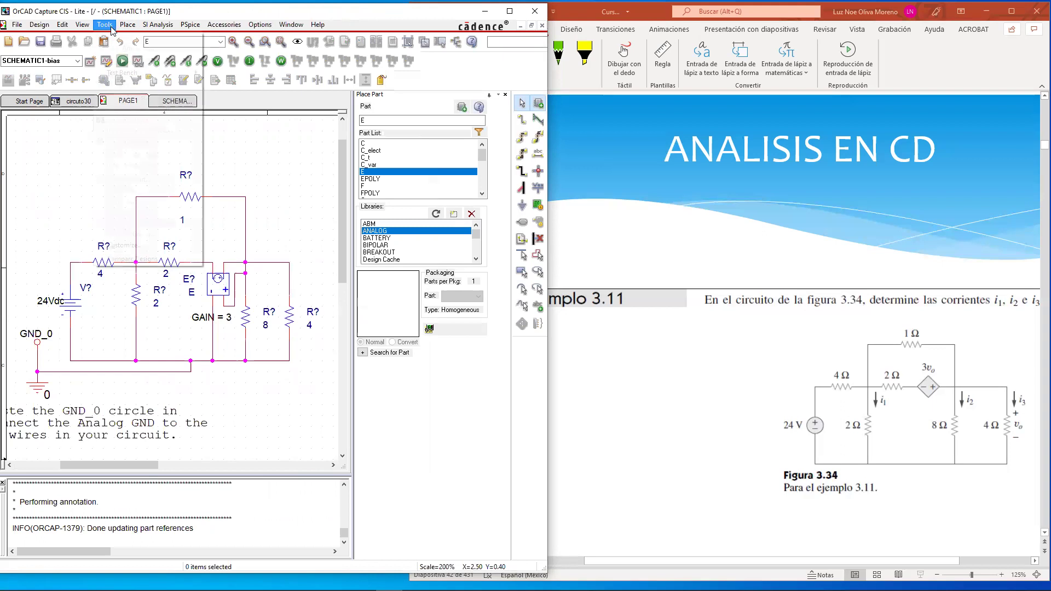
click(70, 109)
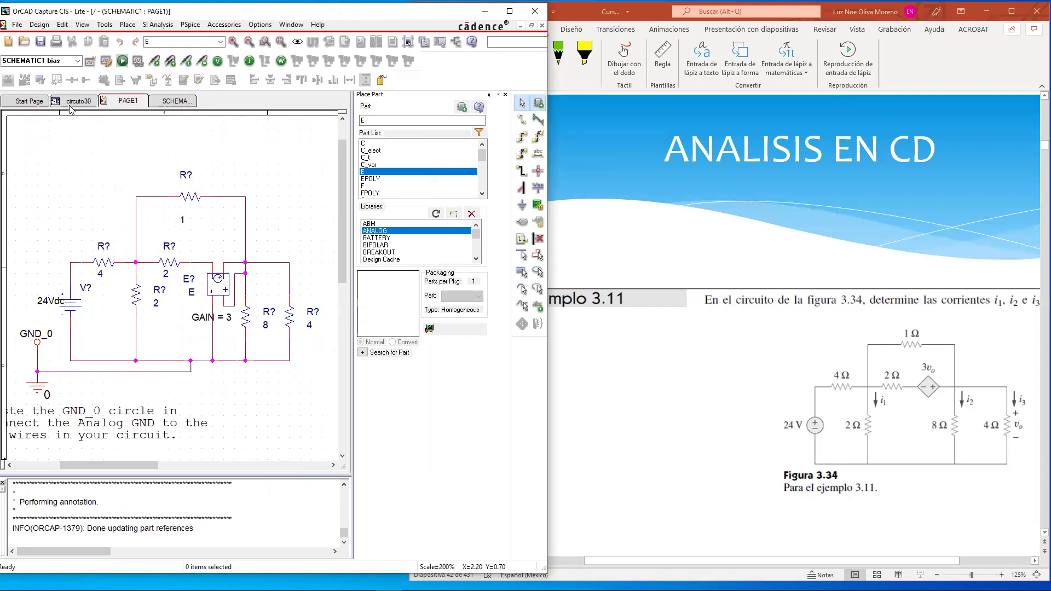
click(71, 101)
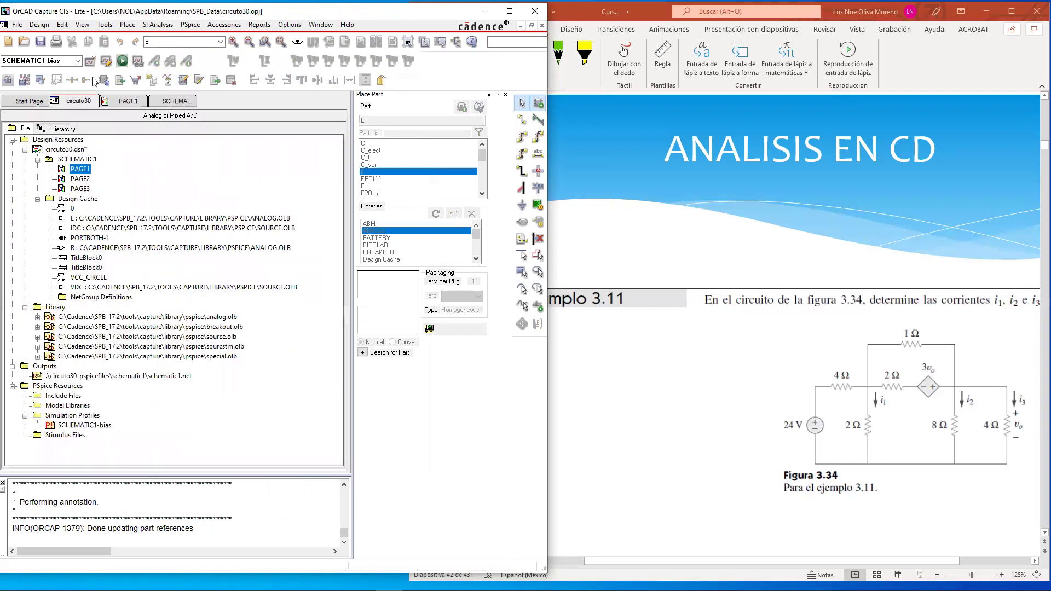
click(104, 25)
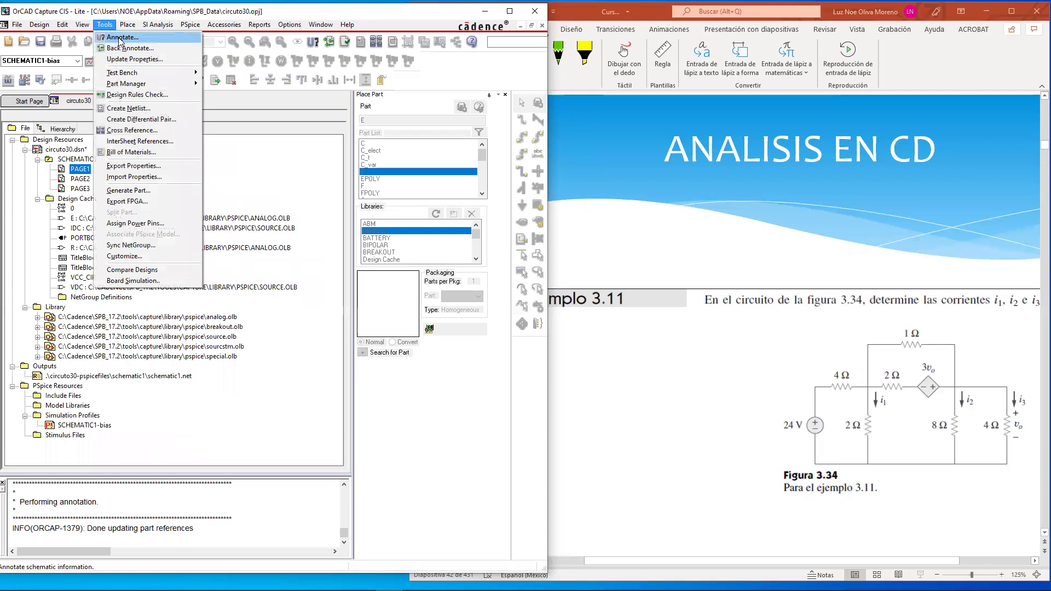
click(120, 38)
click(163, 243)
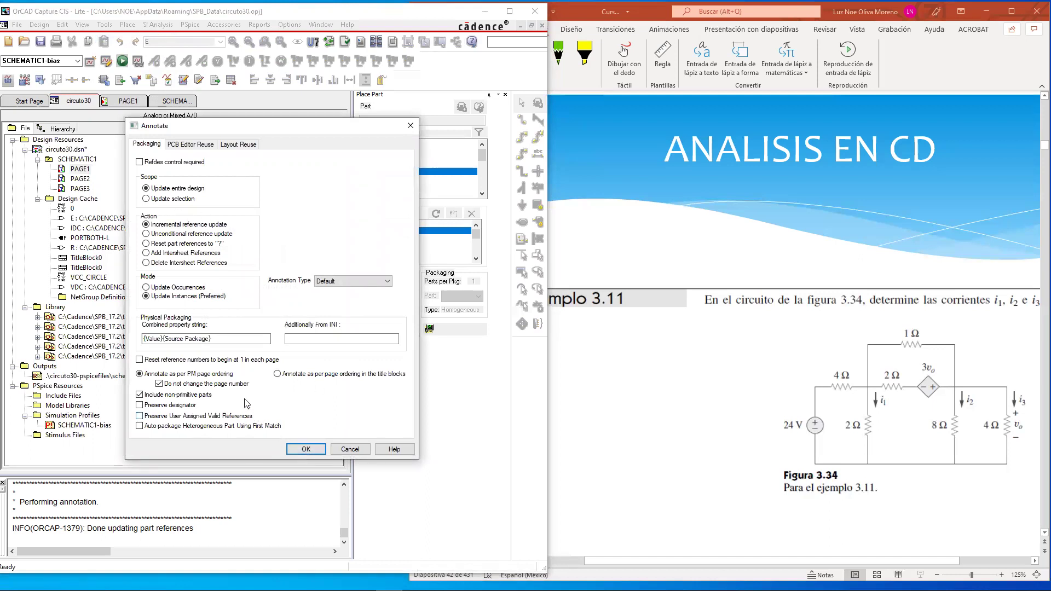
click(306, 449)
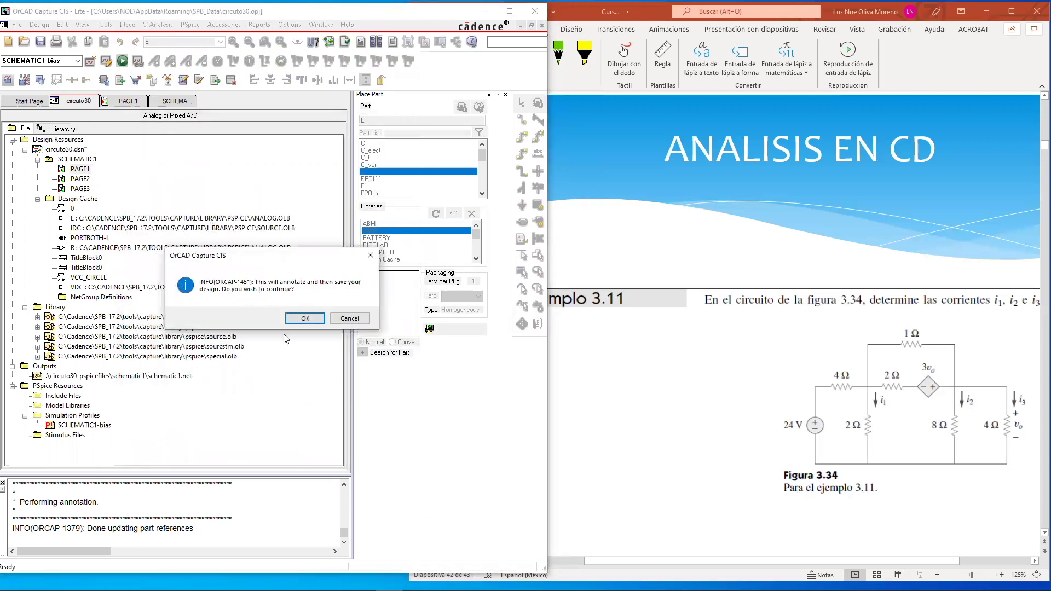
click(301, 318)
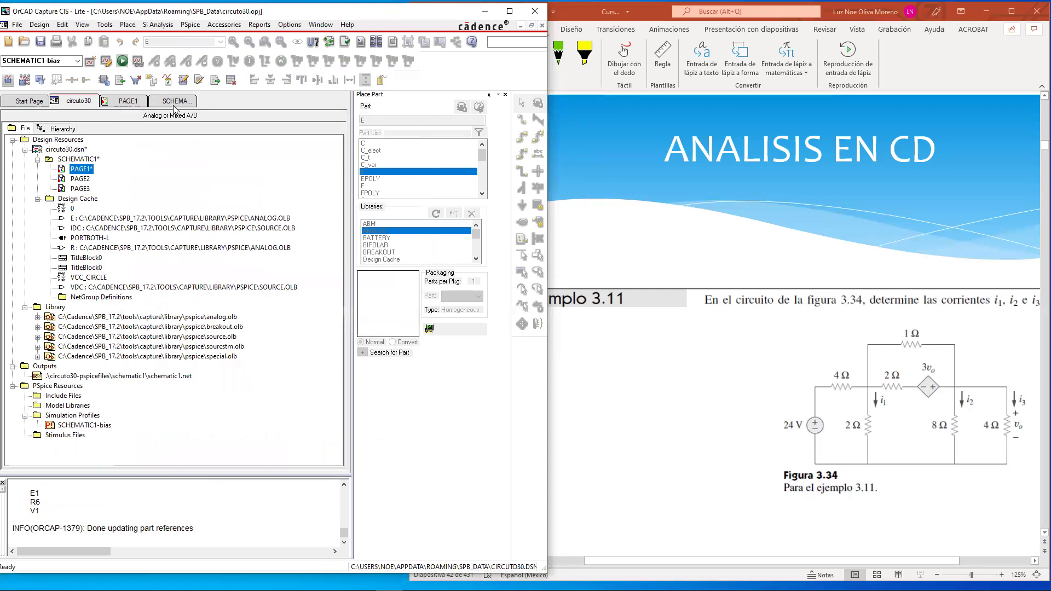
click(129, 104)
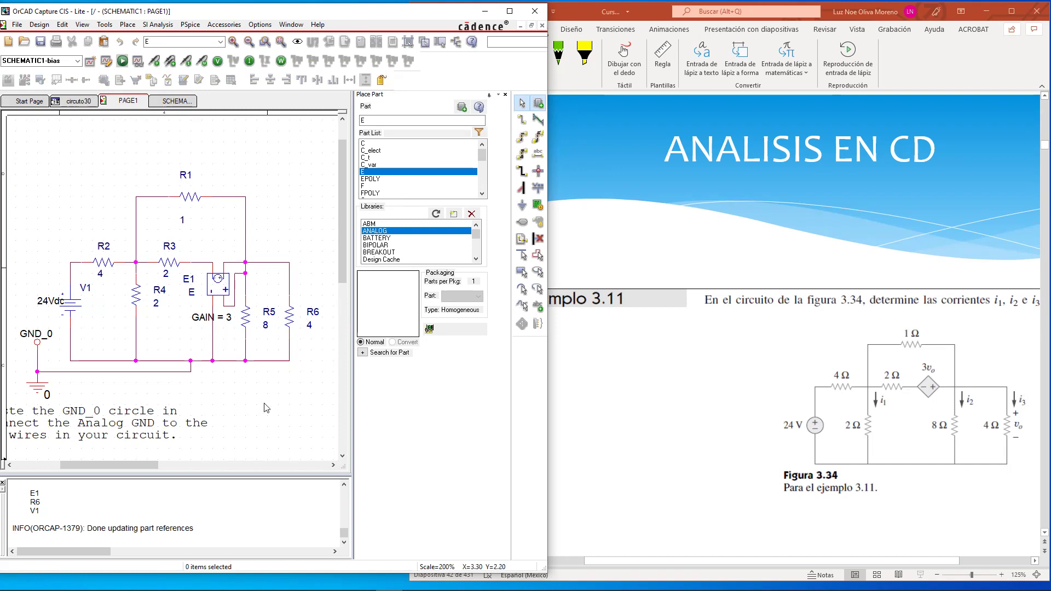
Close the outdated SCHEMATIC1 netlist and view the PSpice netlist again from PAGE1.
click(180, 104)
right_click(181, 103)
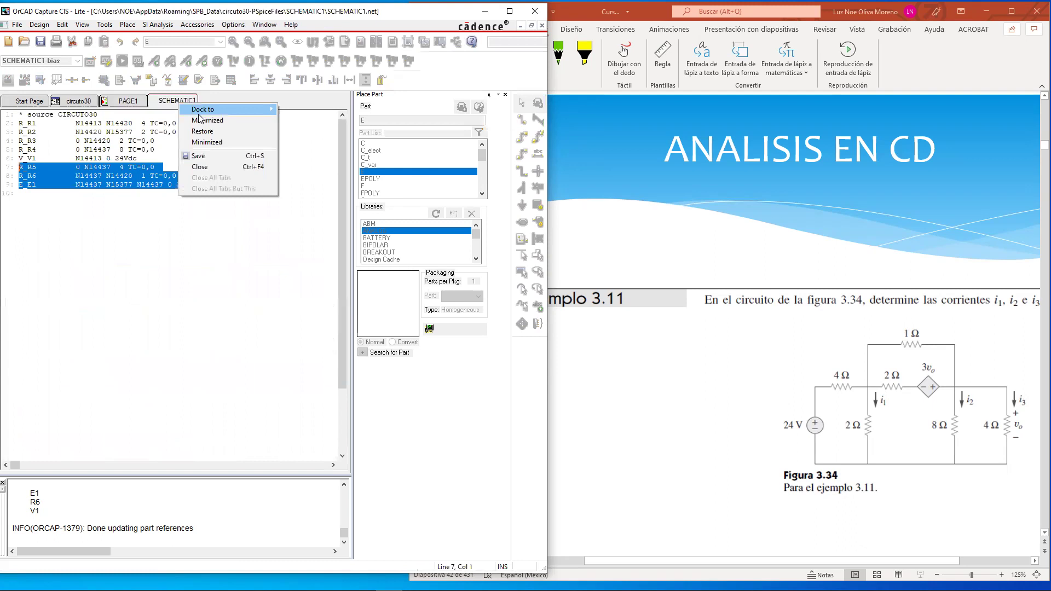
click(211, 166)
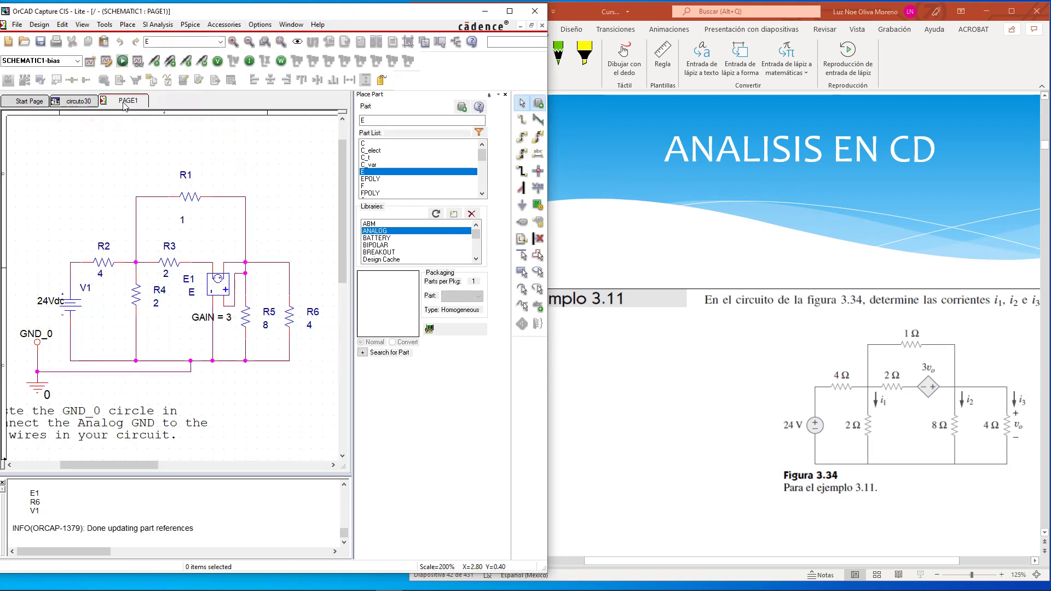
click(196, 24)
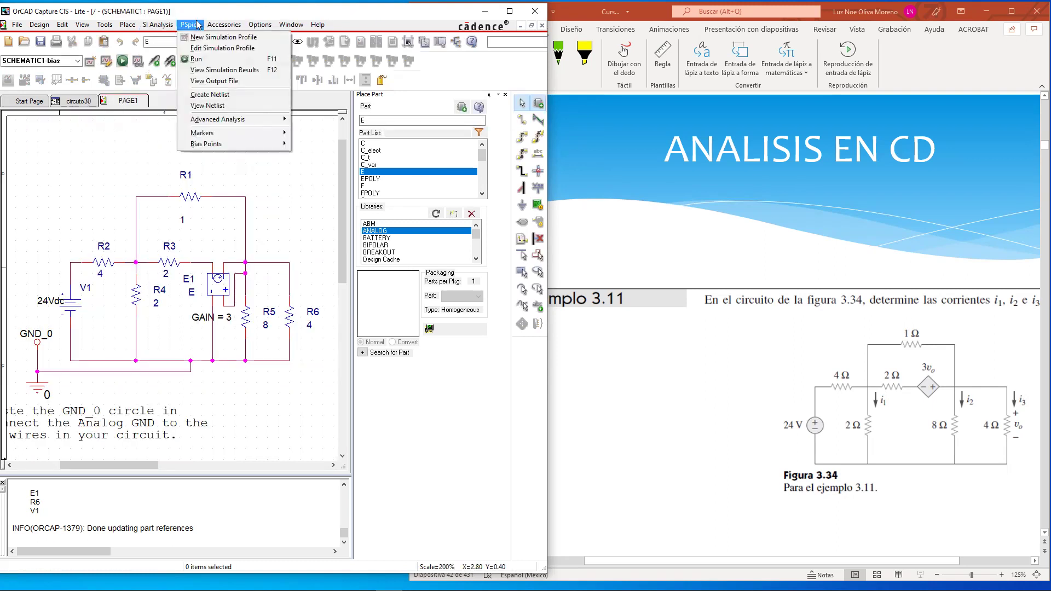
click(211, 105)
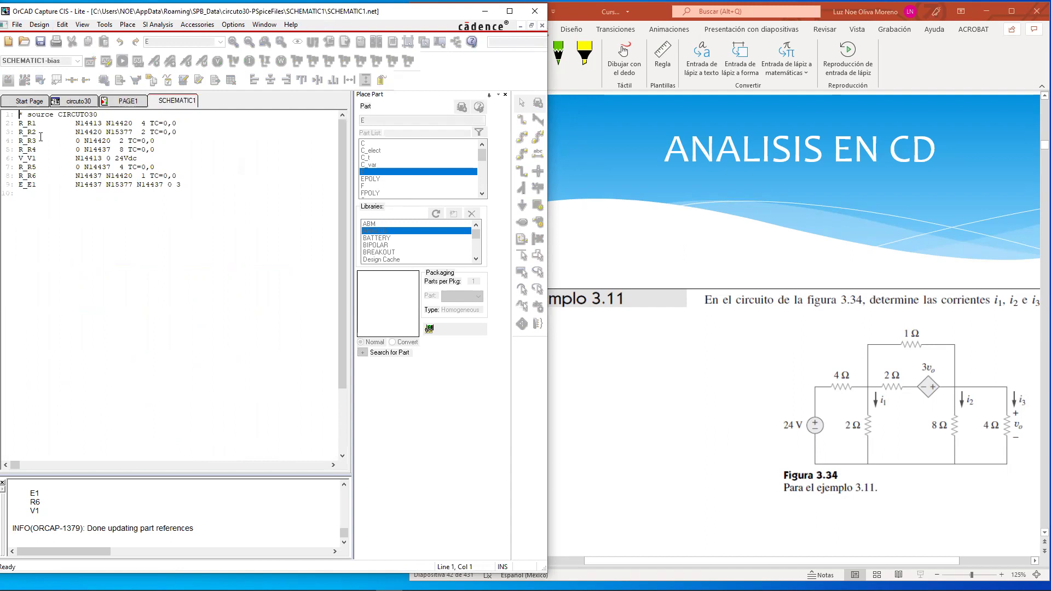
Compare the V1 and E1 lines of the netlist with the parts in the PAGE1 schematic.
drag(11, 160, 138, 157)
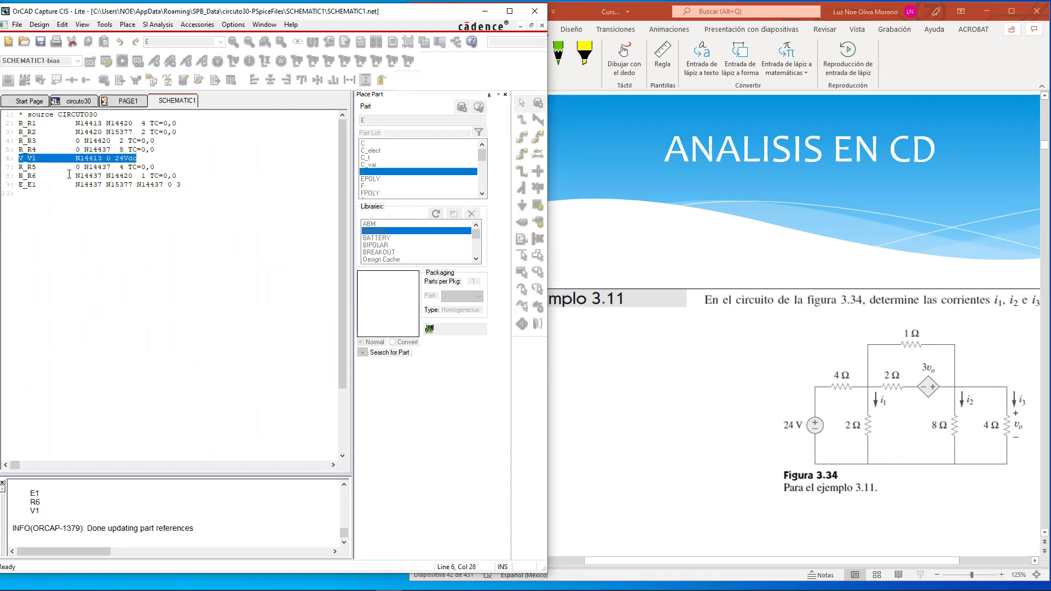
drag(15, 186, 220, 183)
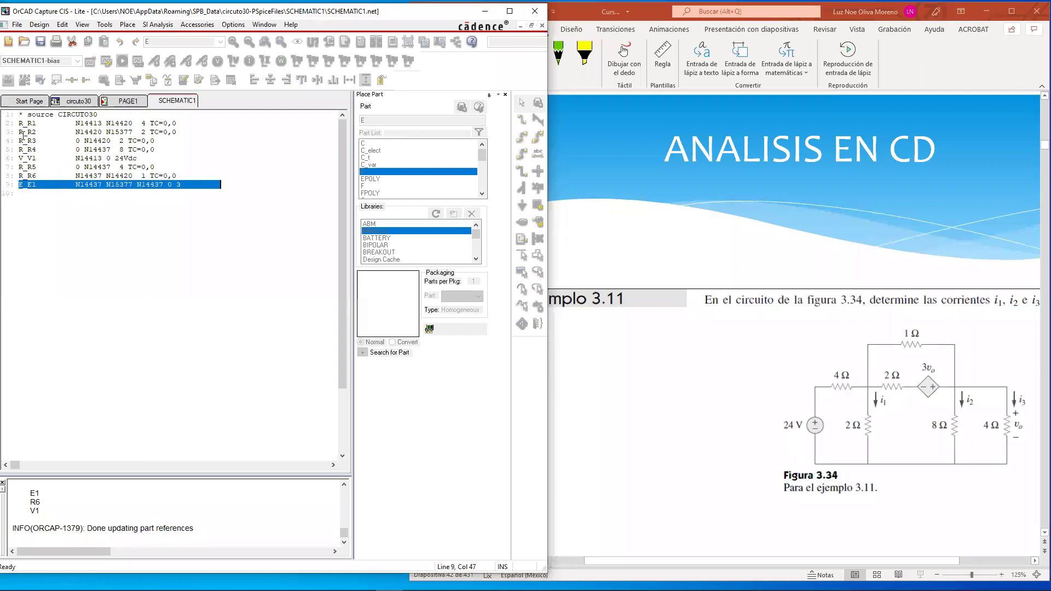
click(131, 101)
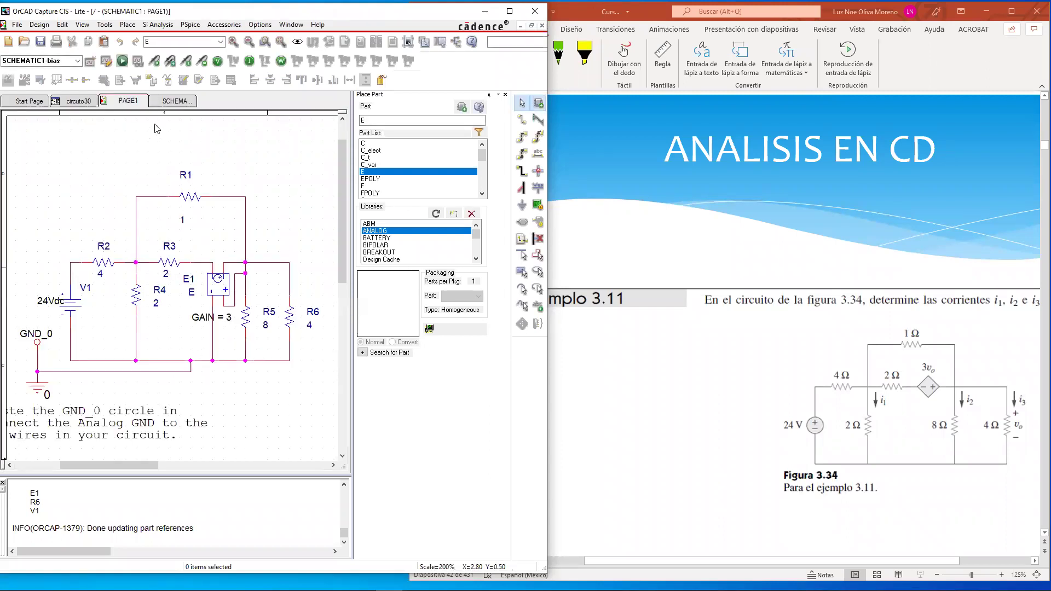
click(180, 103)
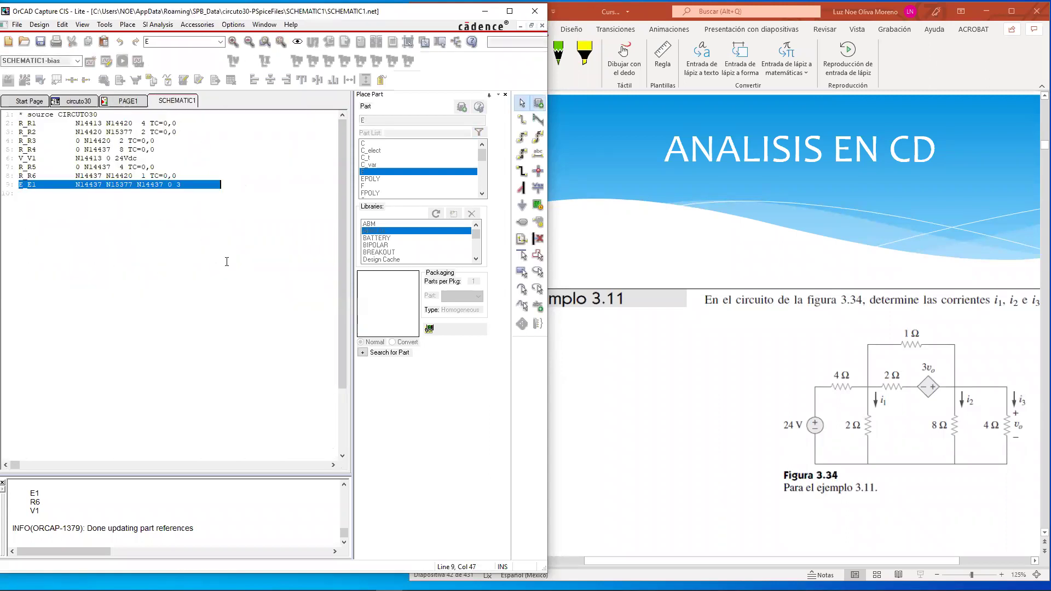
click(126, 102)
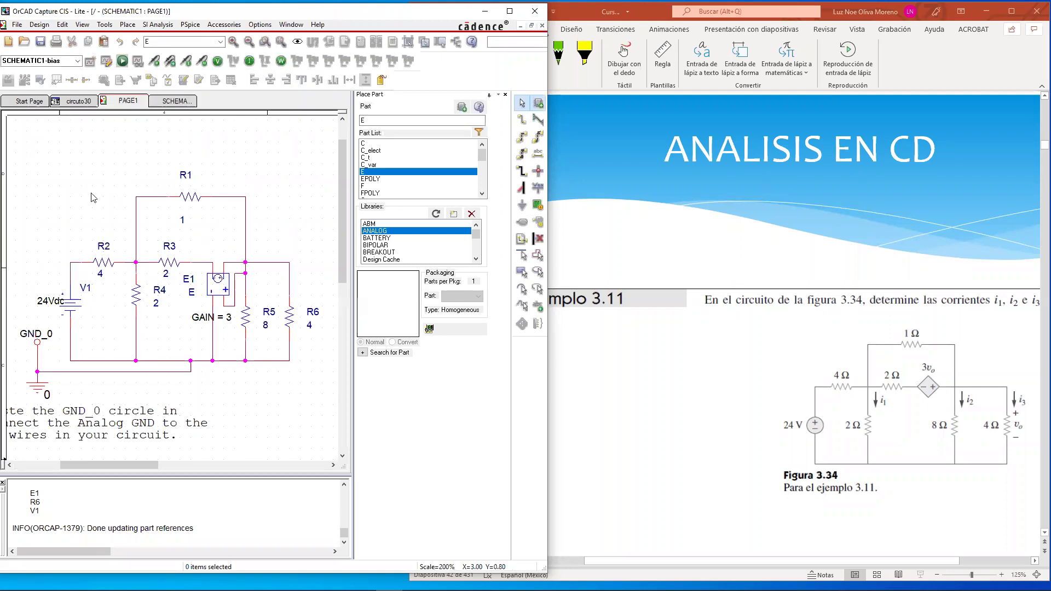
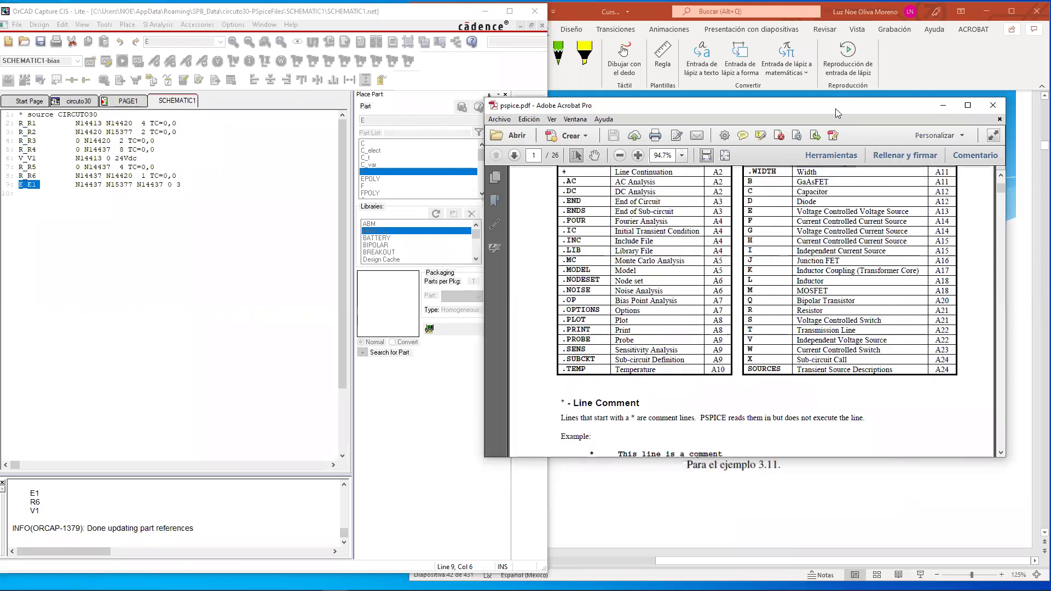
Position the pspice.pdf reference beside the netlist and examine the general format and node order of the D - Diode entry.
drag(836, 108, 712, 106)
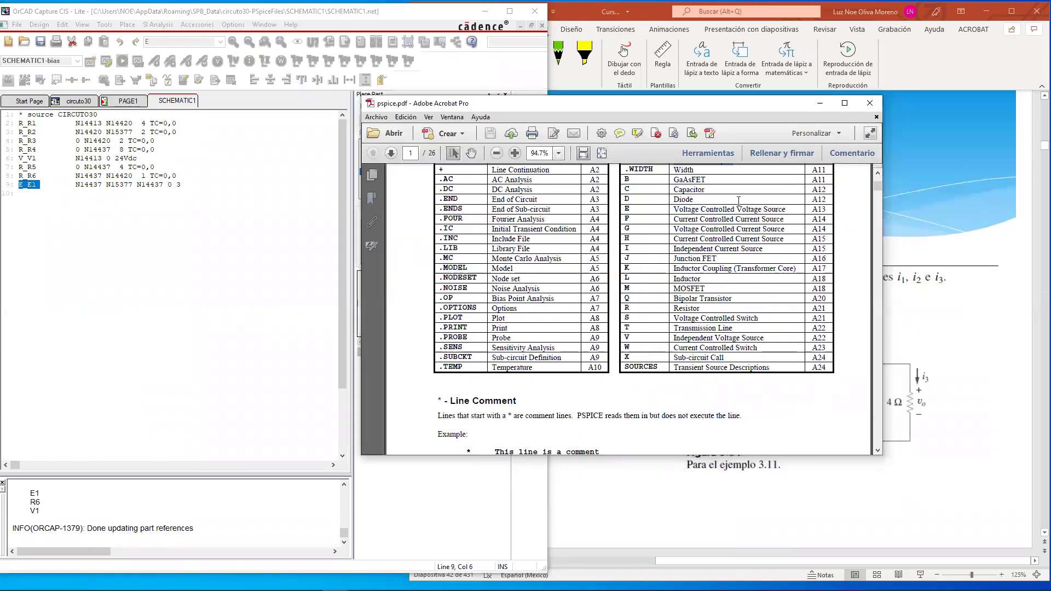
scroll(806, 208, down, 3)
scroll(749, 297, down, 5)
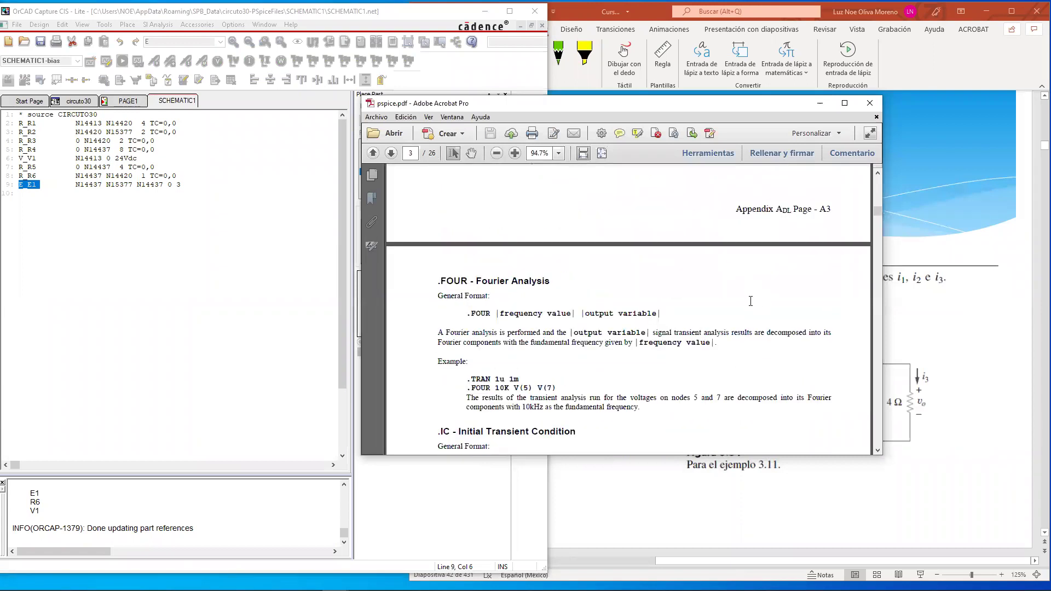
scroll(749, 290, down, 20)
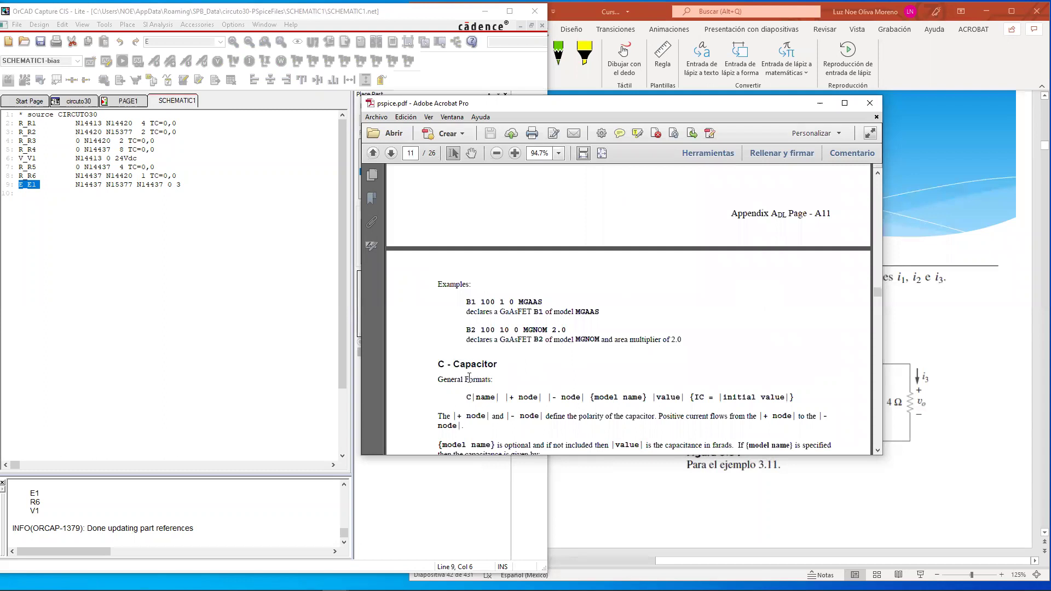
scroll(475, 377, down, 5)
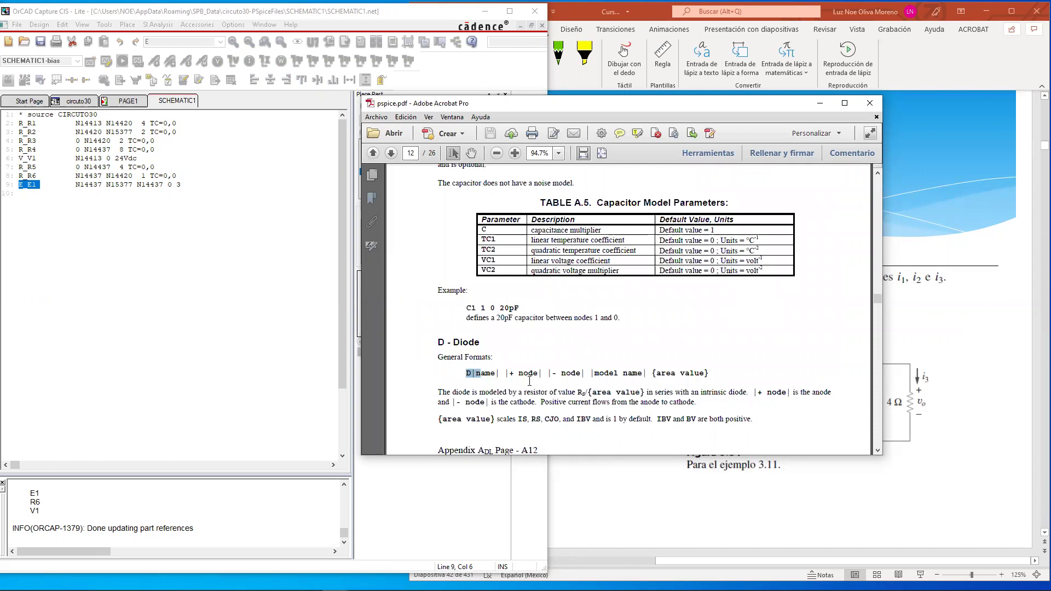
drag(517, 373, 577, 377)
scroll(581, 380, down, 3)
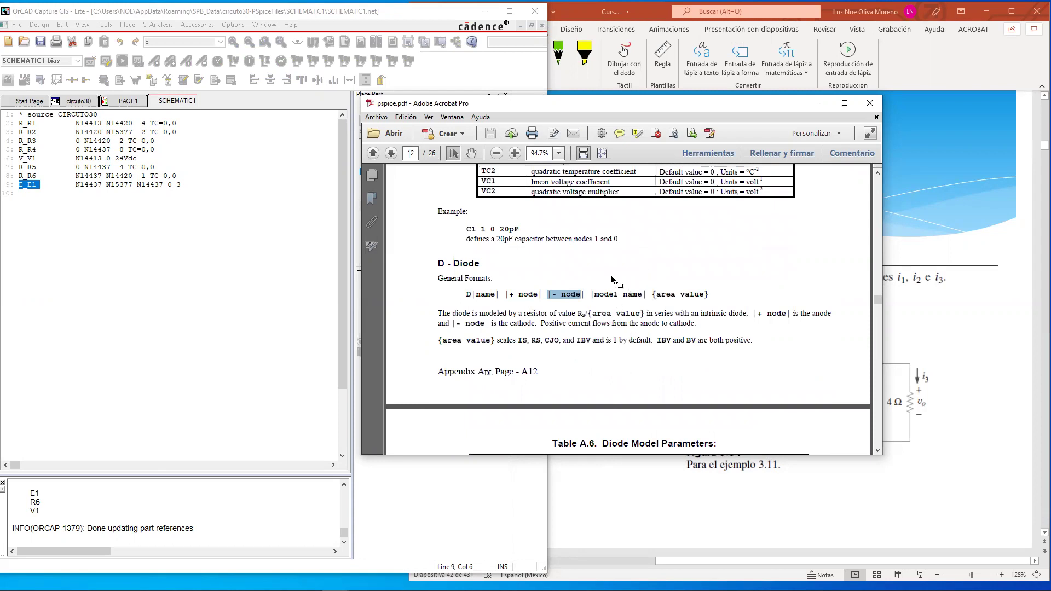
Read the general formats and examples of the E - Voltage-Controlled Voltage Source entry in pspice.pdf.
scroll(565, 341, down, 3)
scroll(564, 342, down, 3)
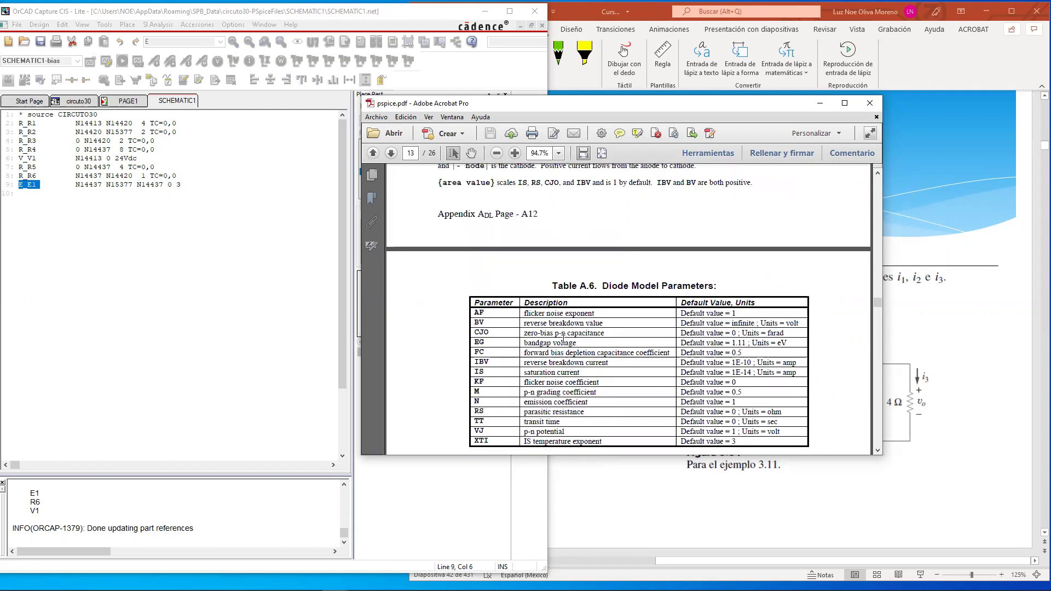
scroll(563, 338, down, 9)
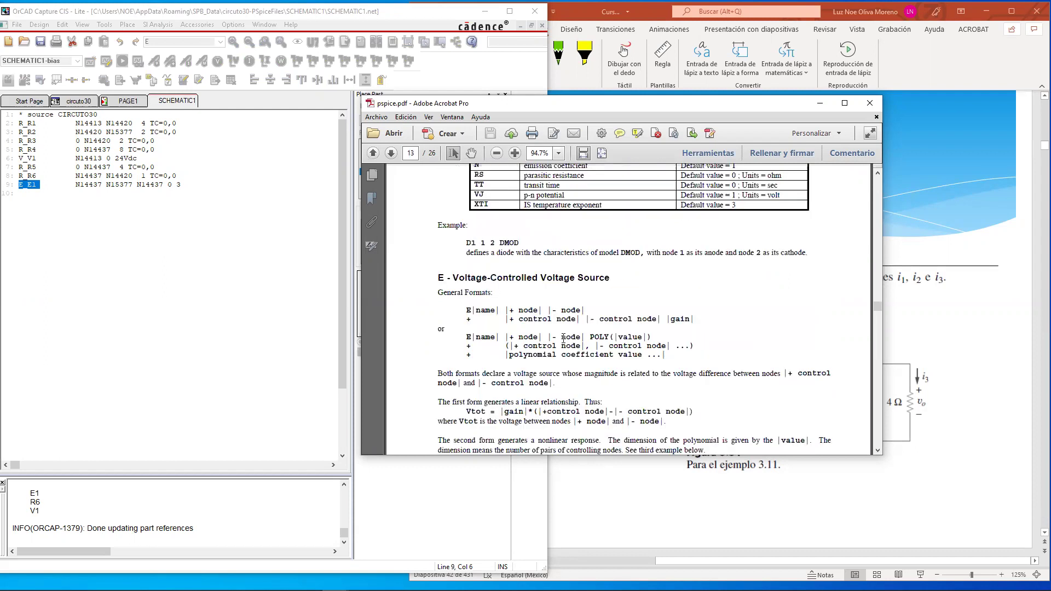
scroll(563, 337, down, 3)
scroll(564, 341, down, 3)
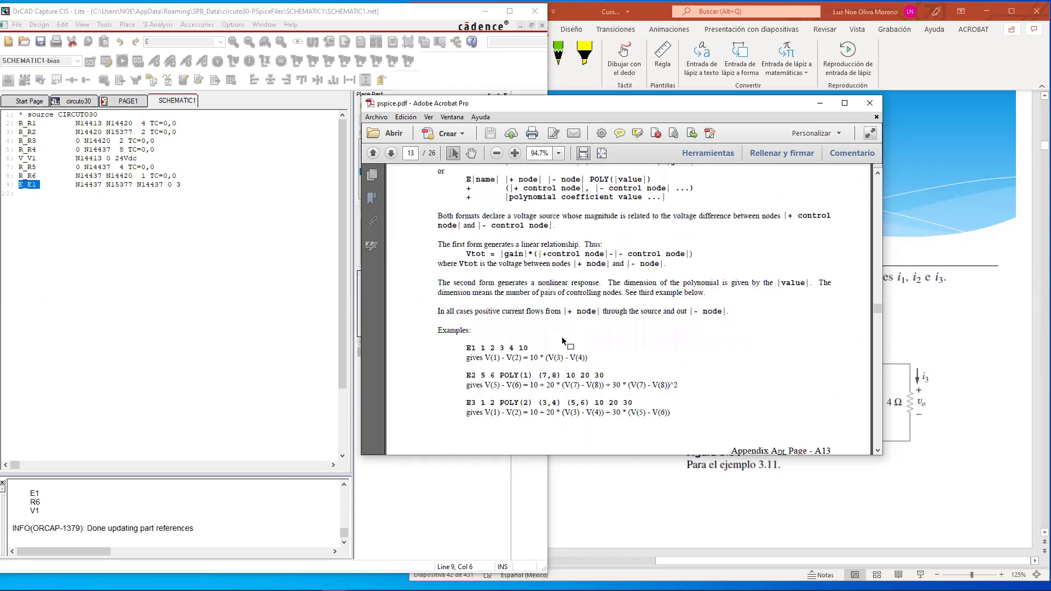
Examine the D1 1 2 DMOD diode example and its DMOD model name in pspice.pdf.
scroll(545, 333, up, 7)
scroll(542, 329, up, 8)
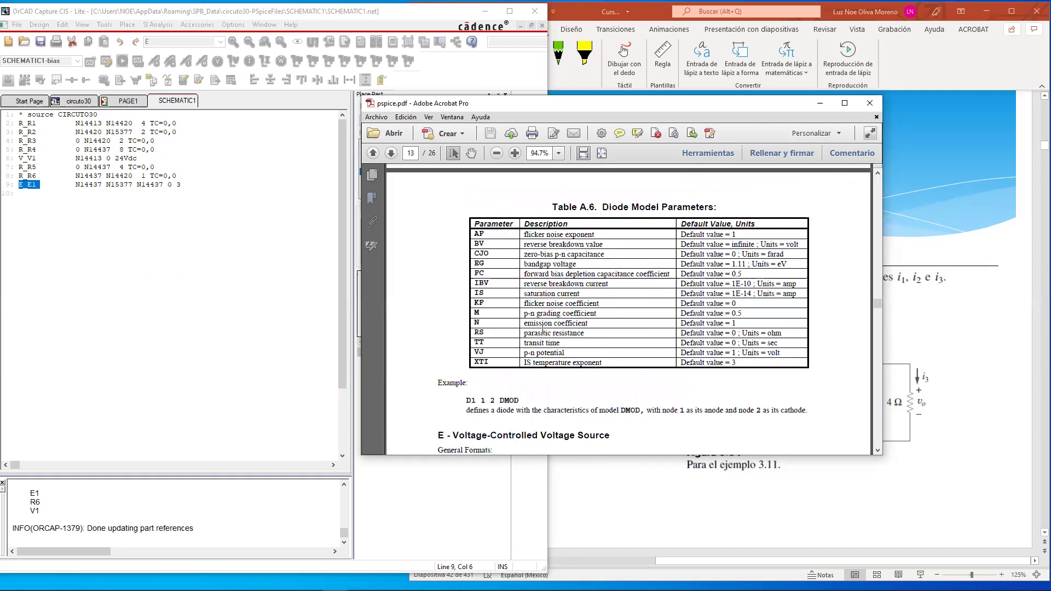
scroll(494, 403, down, 3)
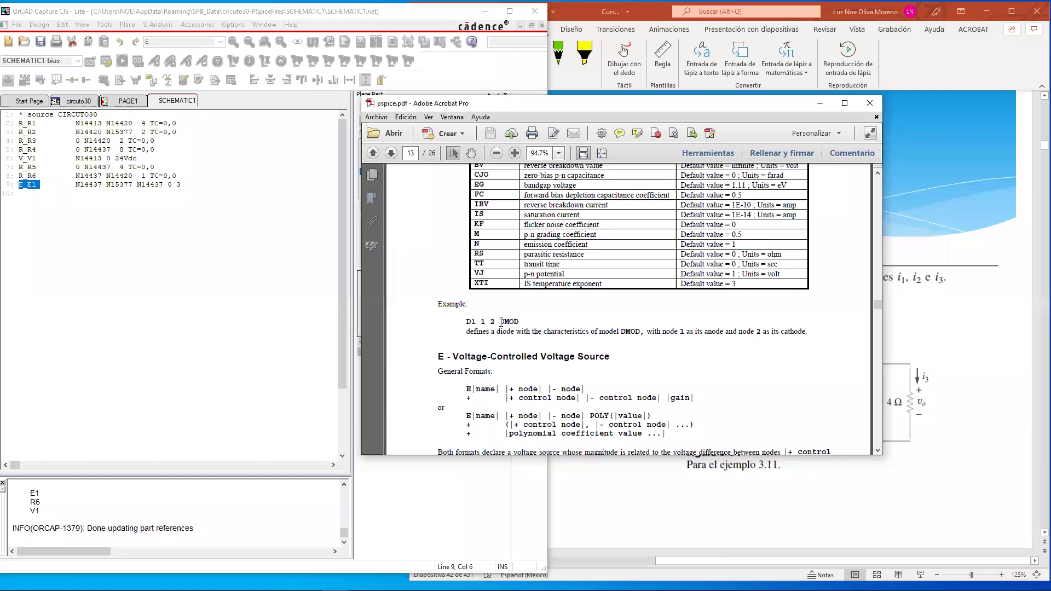
drag(589, 332, 620, 338)
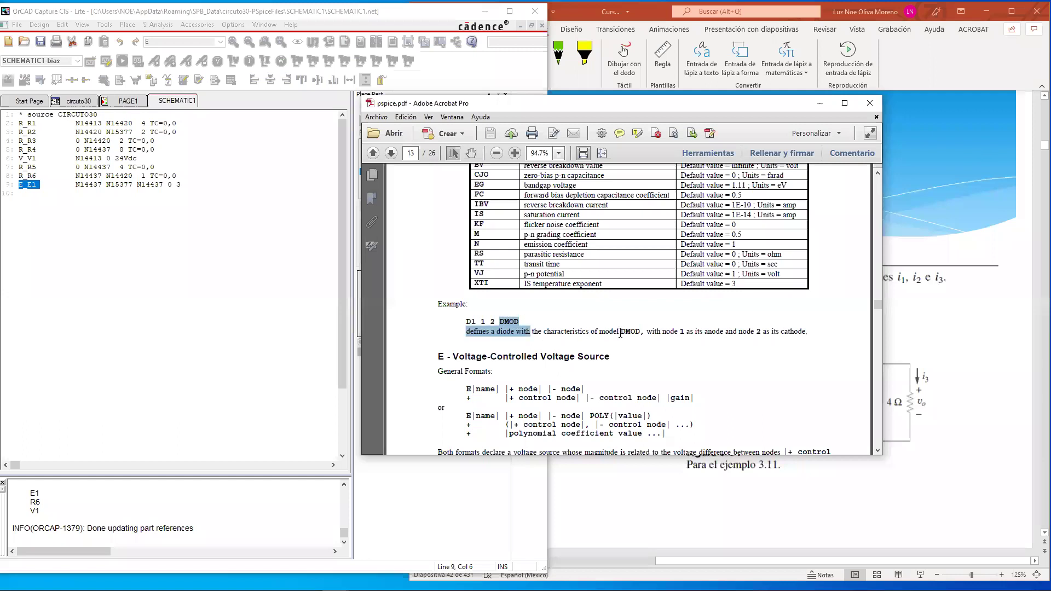
double_click(644, 332)
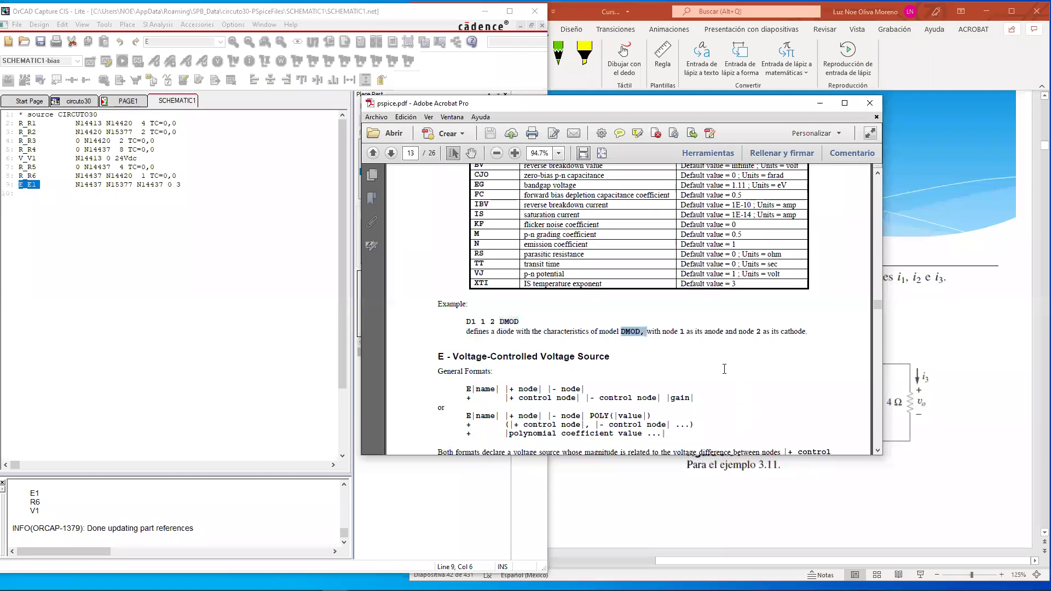
Review the linear gain relationship Vtot and the E1 example for the voltage-controlled voltage source.
scroll(725, 373, down, 3)
scroll(513, 350, down, 3)
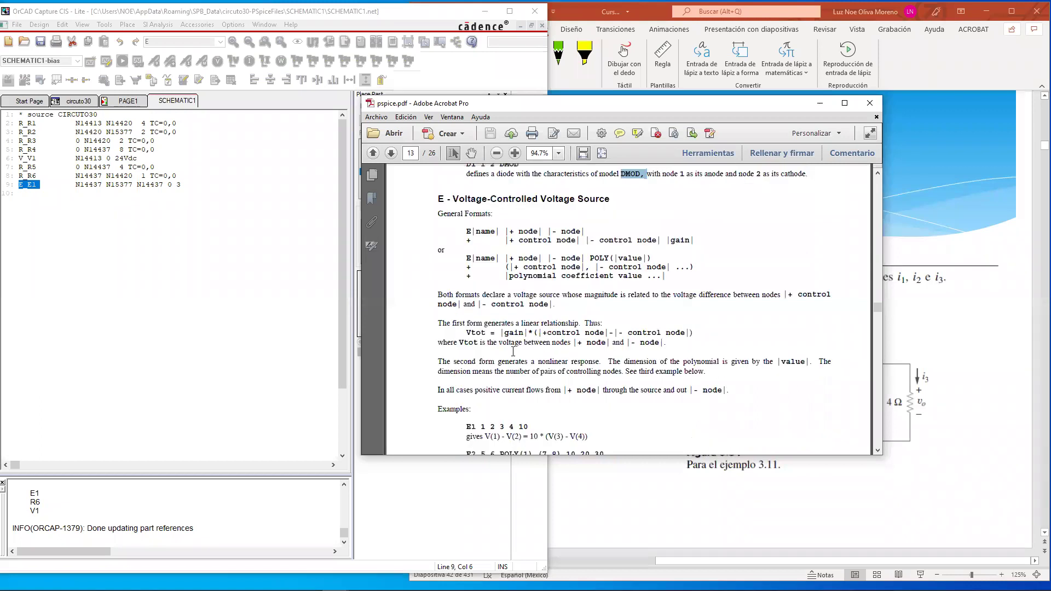
scroll(513, 351, down, 3)
Examine Table A.6 of diode model parameters, highlighting the IBV reverse breakdown current and its default value.
scroll(514, 355, up, 12)
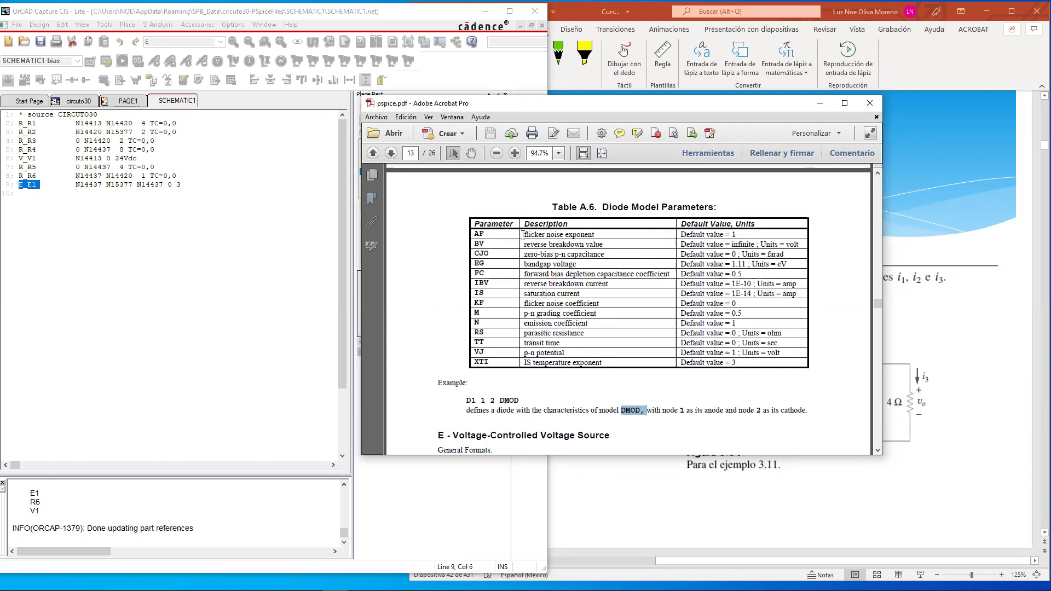
drag(524, 262, 595, 273)
click(542, 275)
mouse_move(524, 274)
mouse_down()
mouse_move(646, 271)
mouse_move(521, 289)
mouse_up()
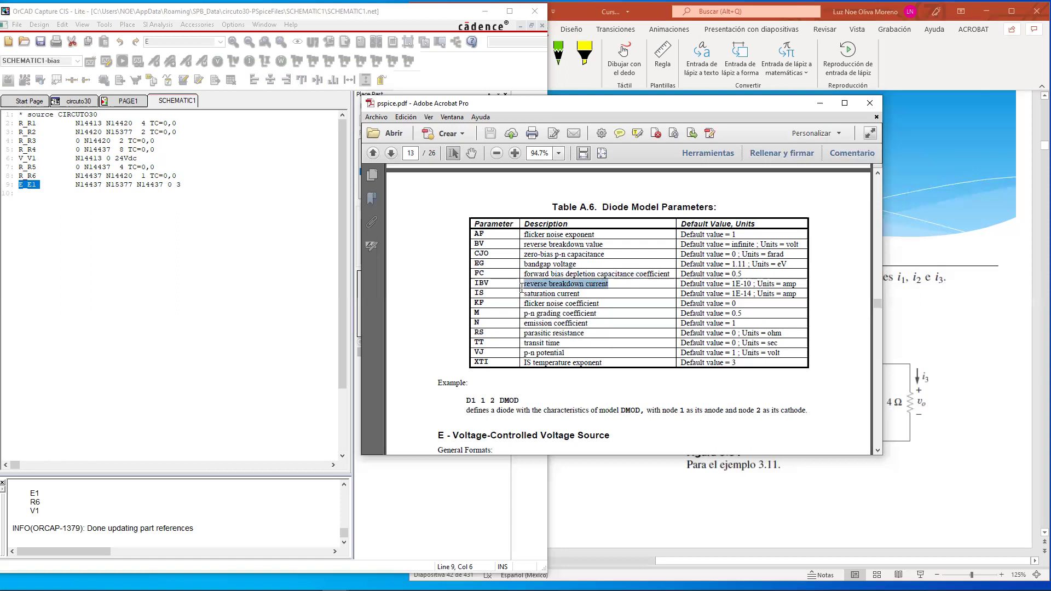
drag(489, 284, 470, 284)
click(614, 281)
drag(615, 281, 525, 283)
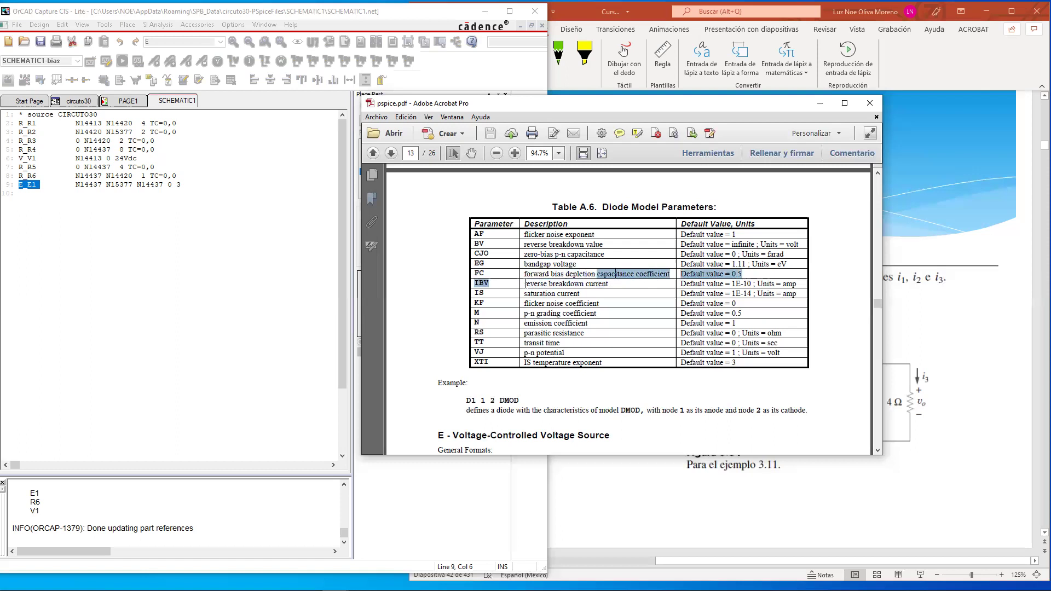
drag(626, 285, 801, 282)
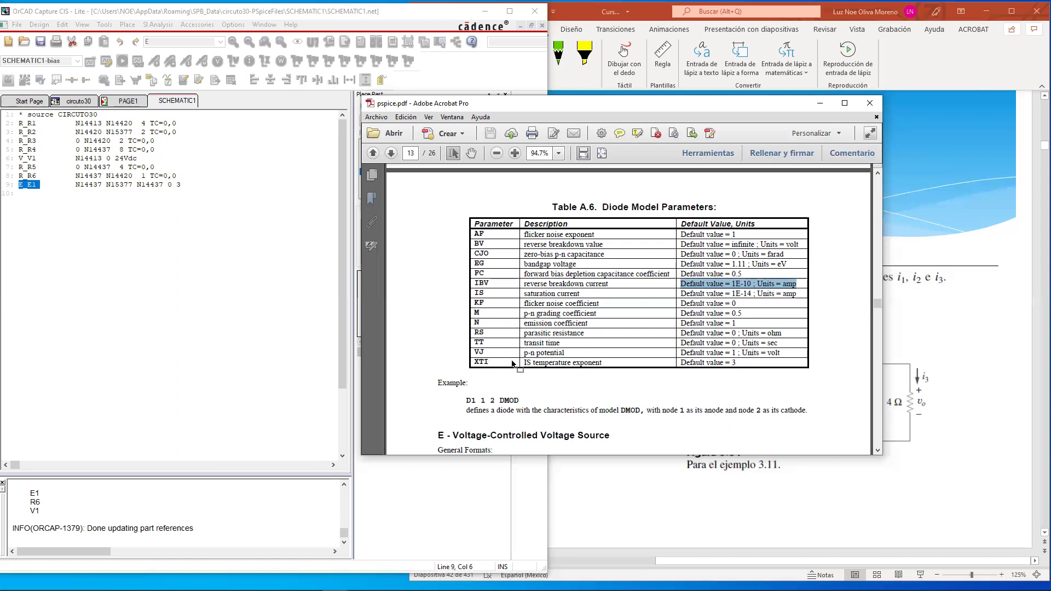
Review the rest of the diode model parameter table and the D - Diode general format in pspice.pdf, then return to the netlist.
drag(576, 360, 513, 358)
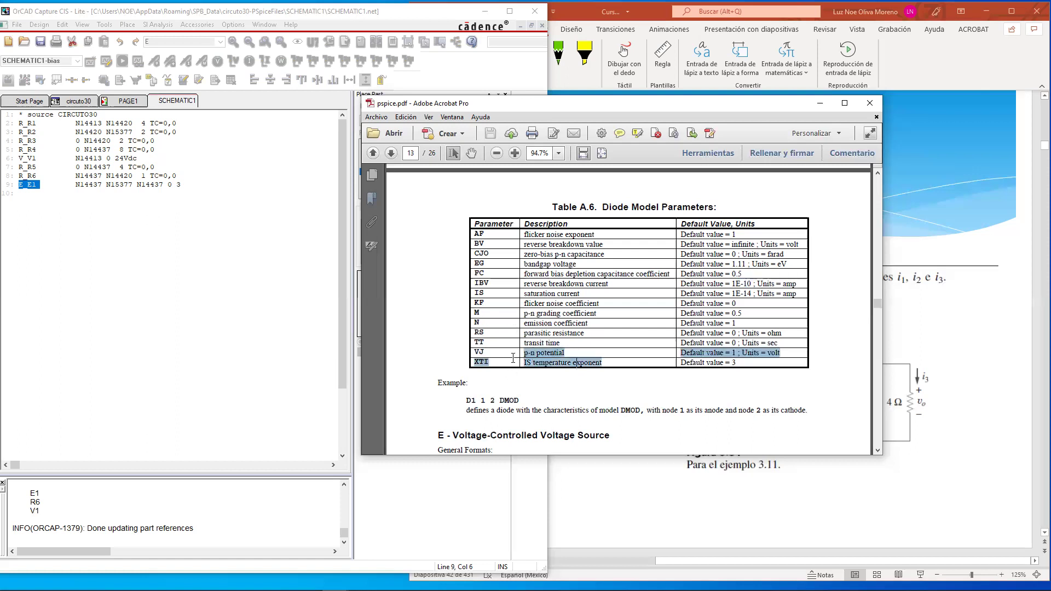
click(676, 348)
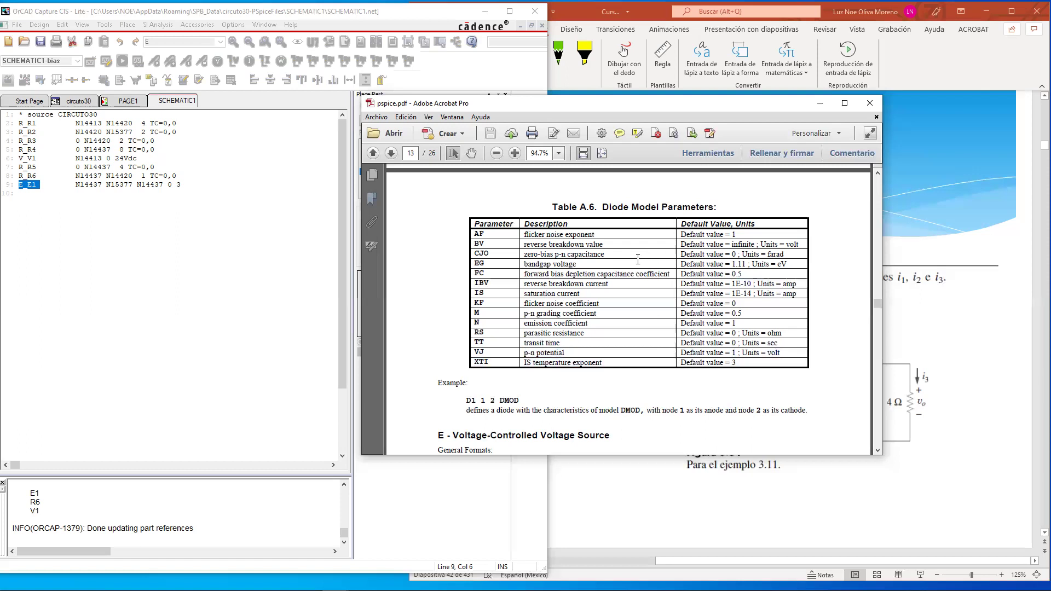
scroll(598, 225, up, 3)
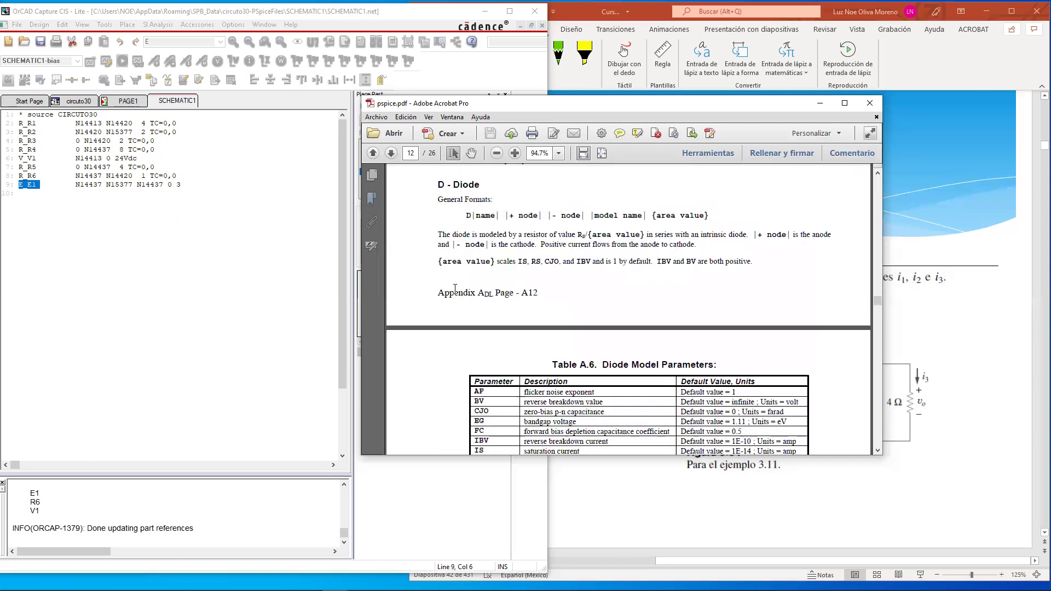
click(160, 203)
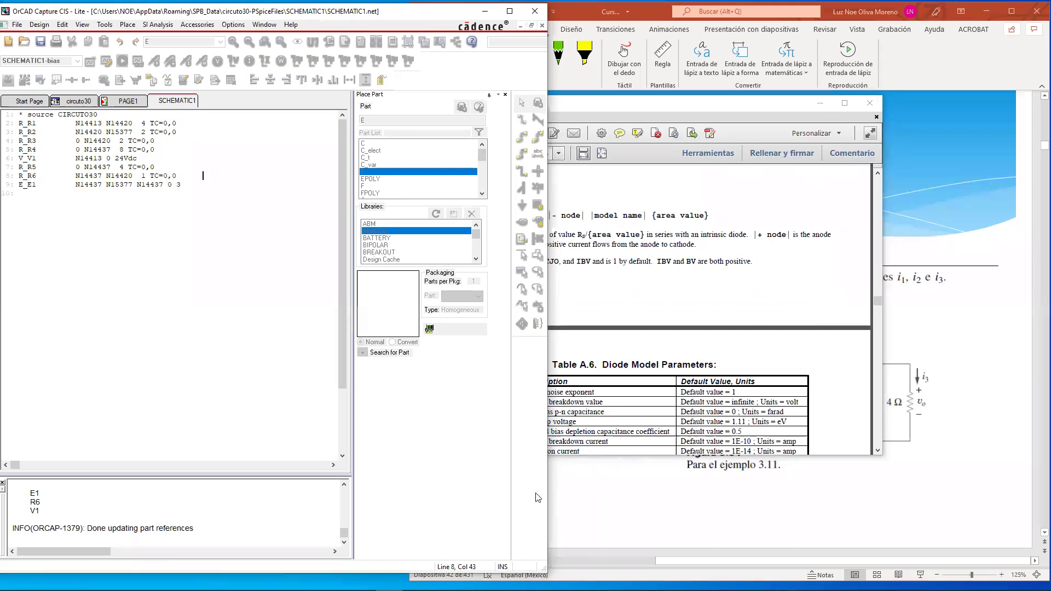
Switch to Firefox and open the Electrónica Moodle site from the shortcuts in a new tab.
mouse_move(308, 589)
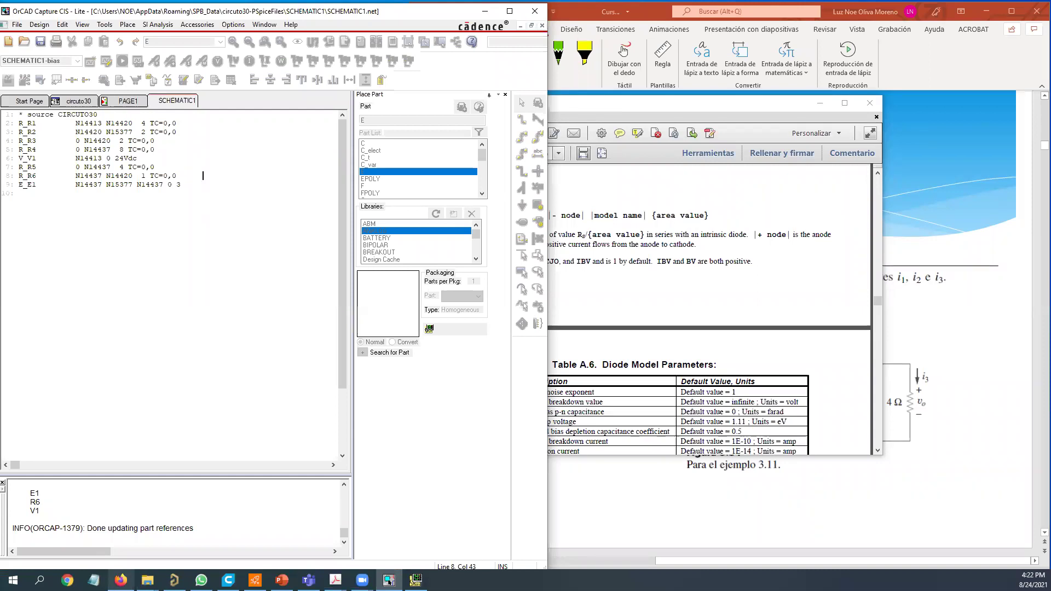
click(121, 580)
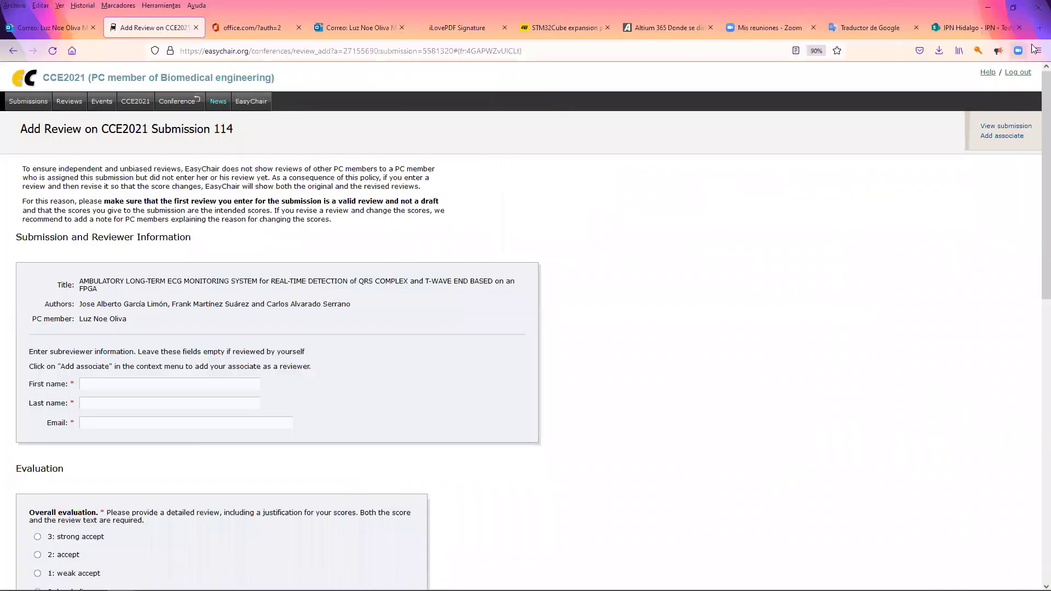
click(1039, 27)
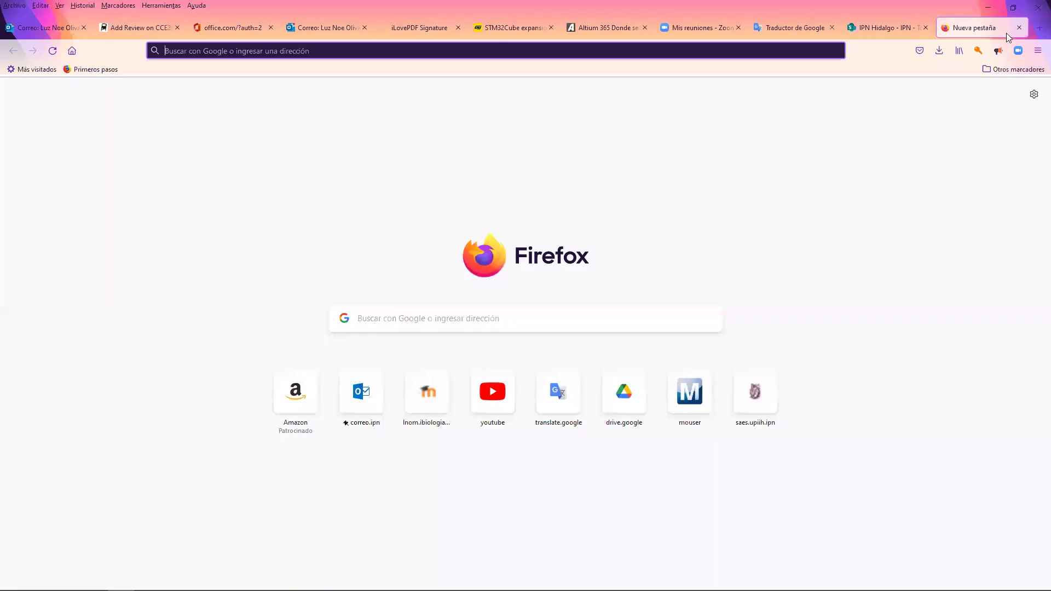
click(414, 411)
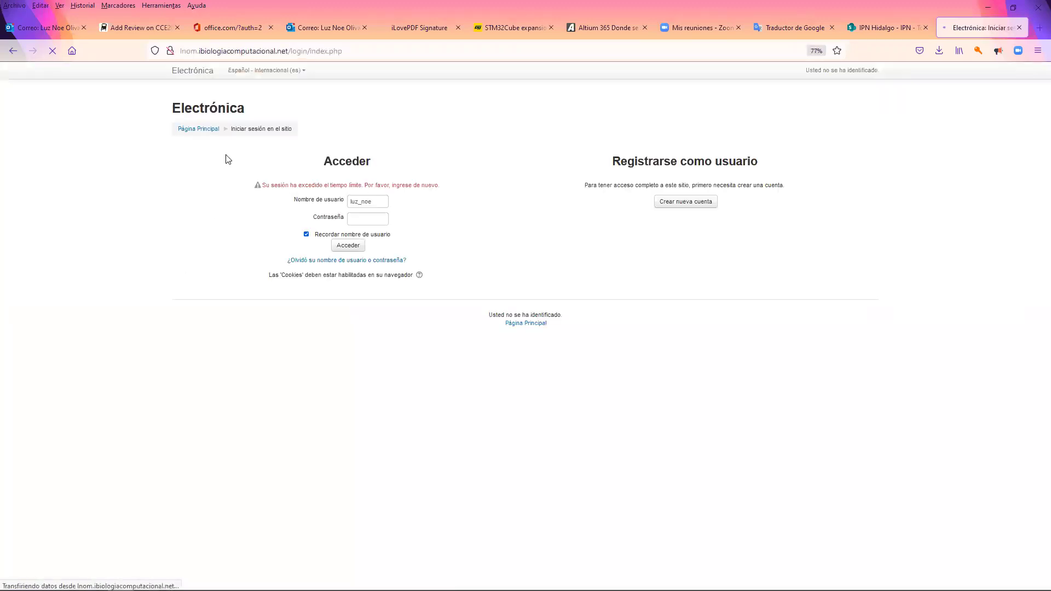
Copy the full web address of the Electrónica login page.
drag(341, 51, 178, 56)
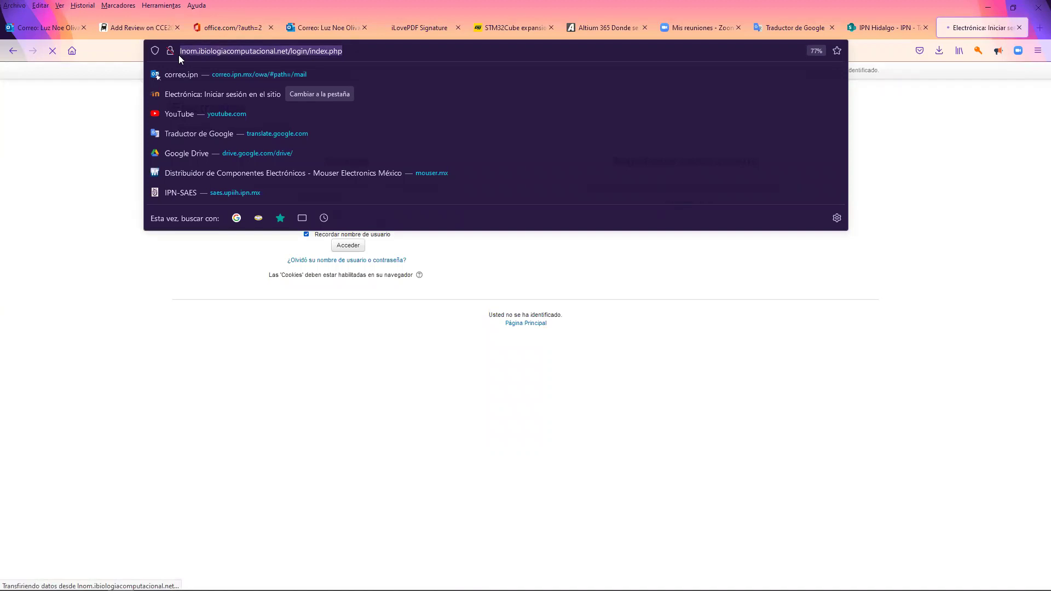
click(178, 52)
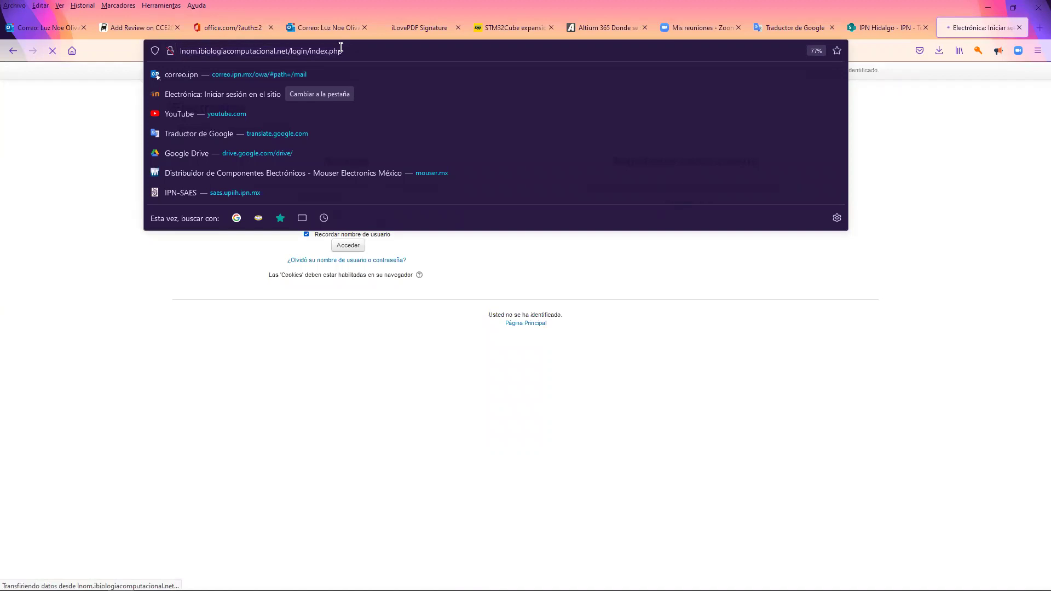
drag(341, 50, 197, 55)
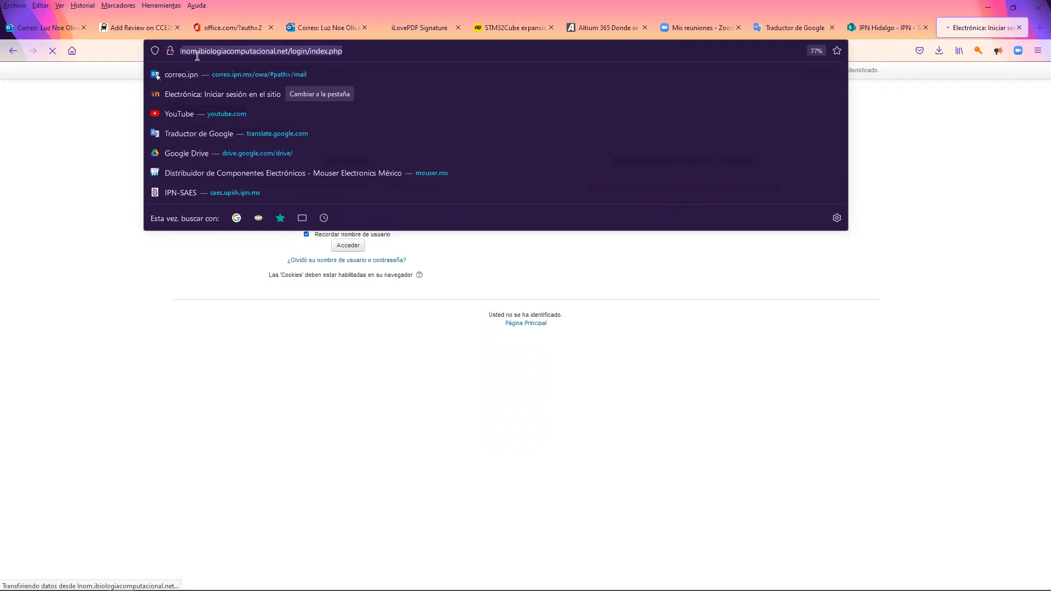
right_click(197, 55)
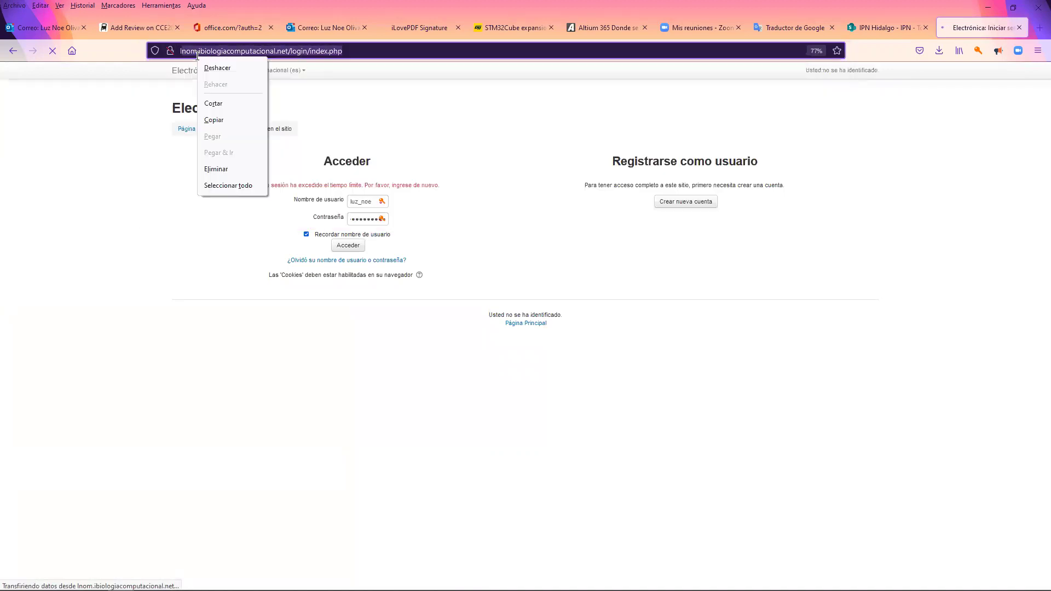
click(214, 120)
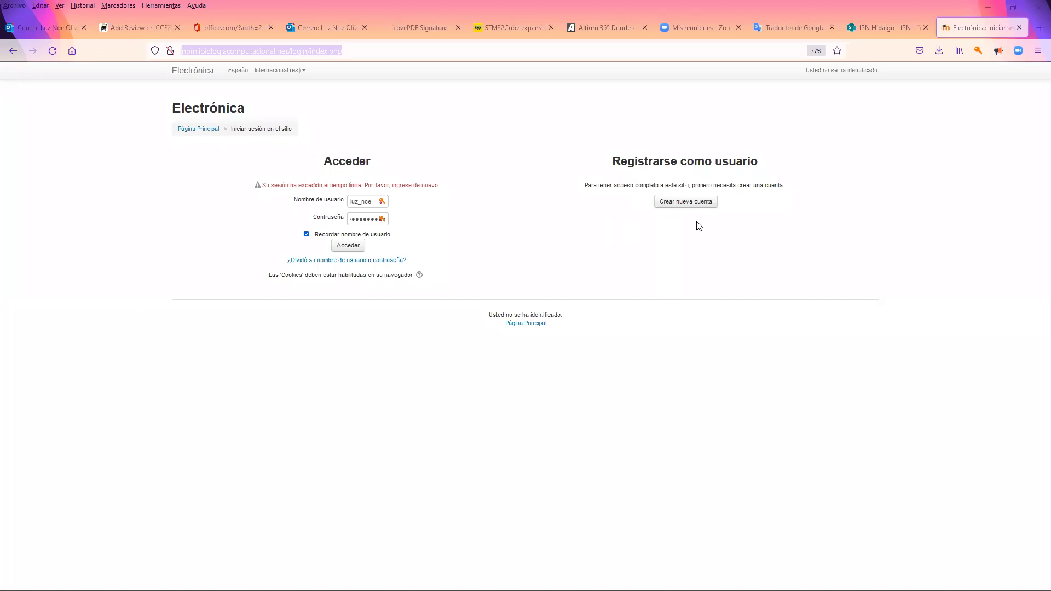
Show the registration form for creating a new account, then go back to the site's main page.
click(694, 207)
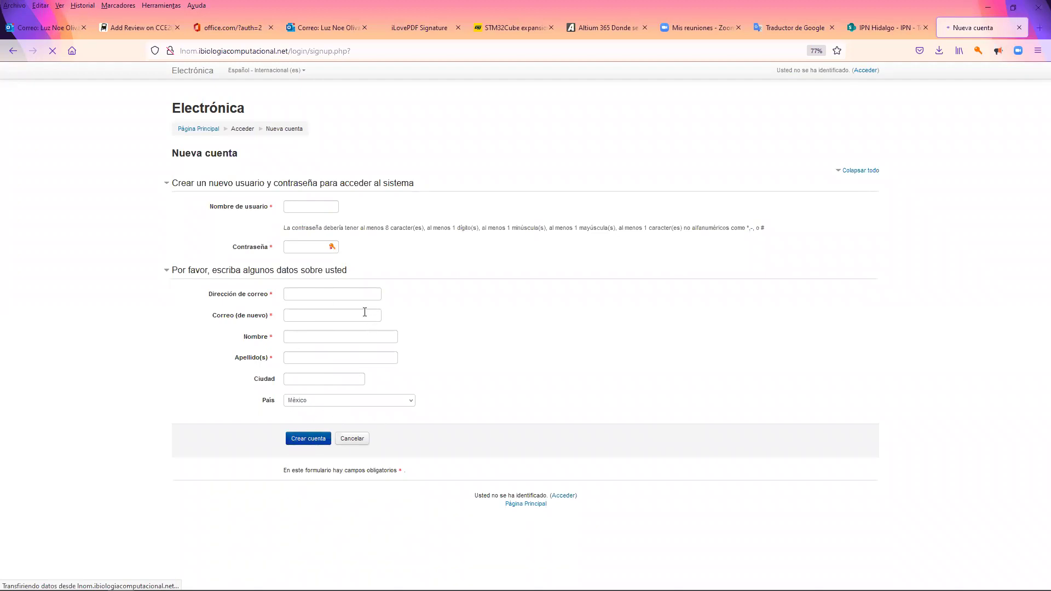
click(210, 131)
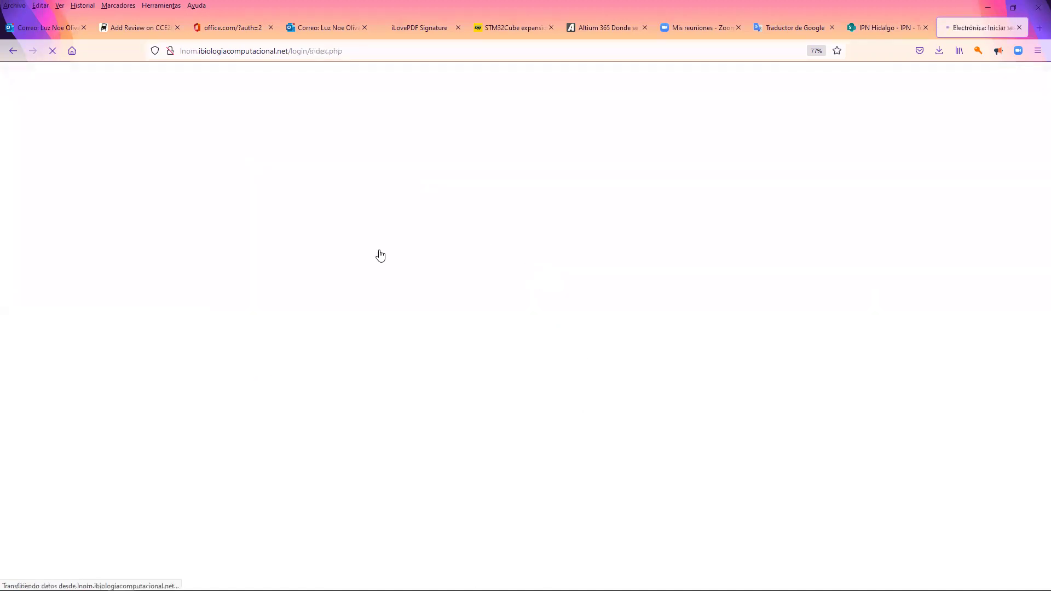
Log in with the saved credentials and open the course Simulación electrónica y diseño de circuitos impresos.
click(344, 239)
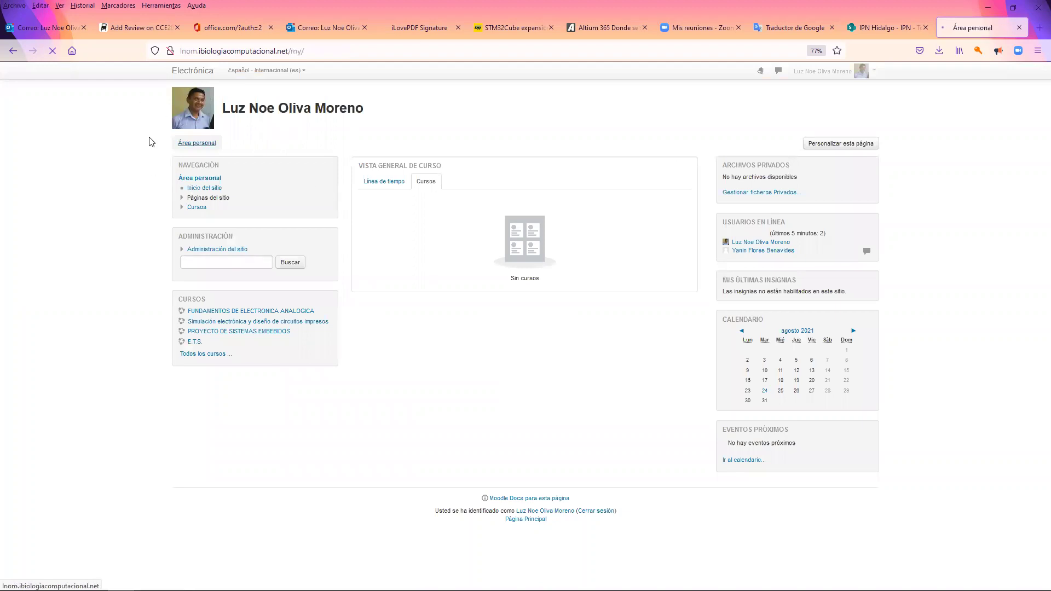
click(197, 208)
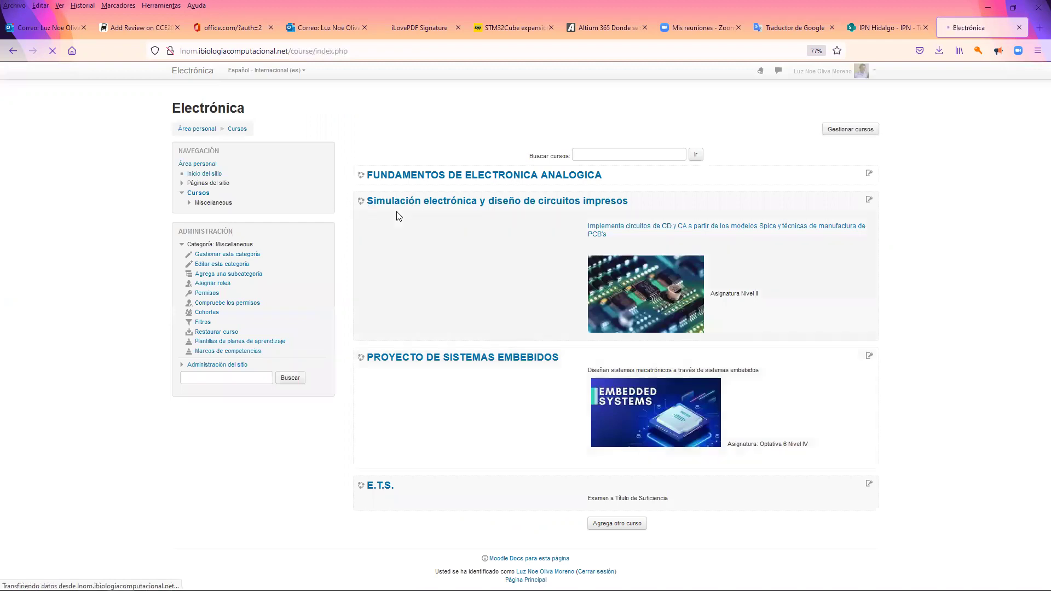
click(543, 206)
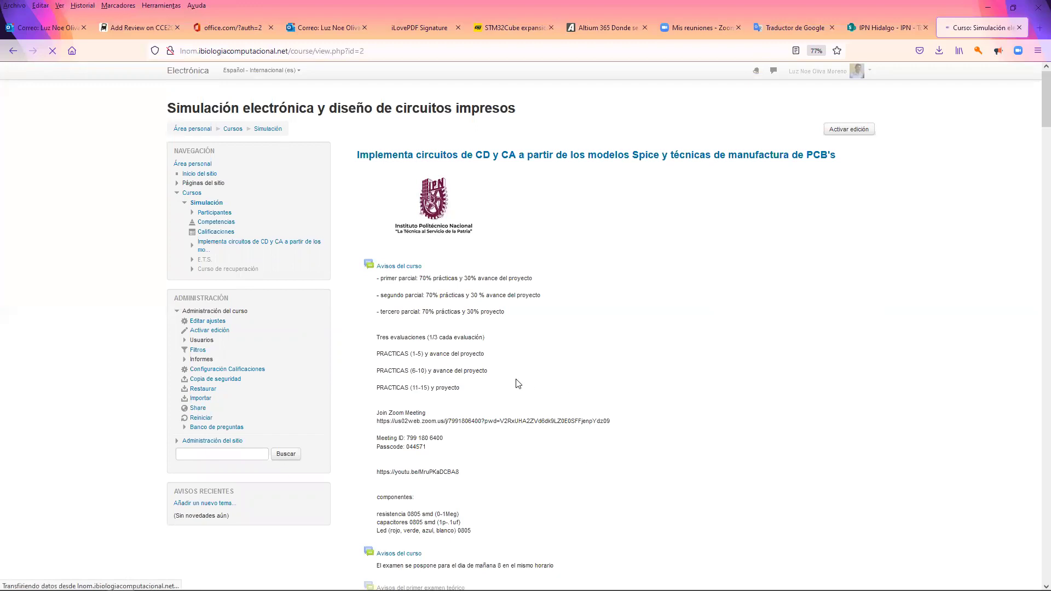
Skim the course announcements, evaluation criteria and practice assignments, and return to the beginning of the course page.
scroll(518, 383, down, 3)
scroll(518, 394, down, 1)
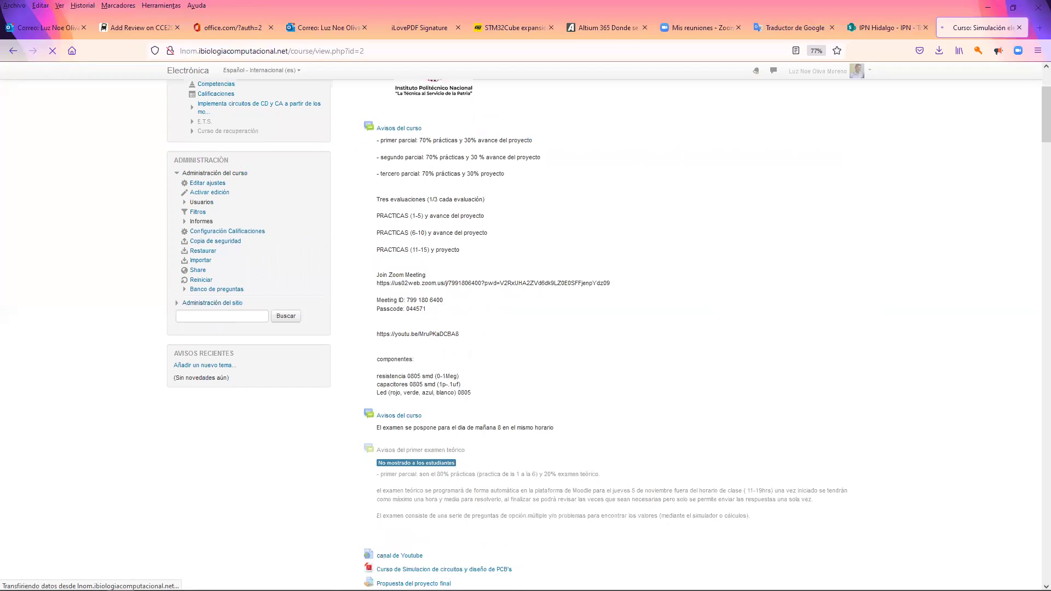
scroll(501, 470, up, 3)
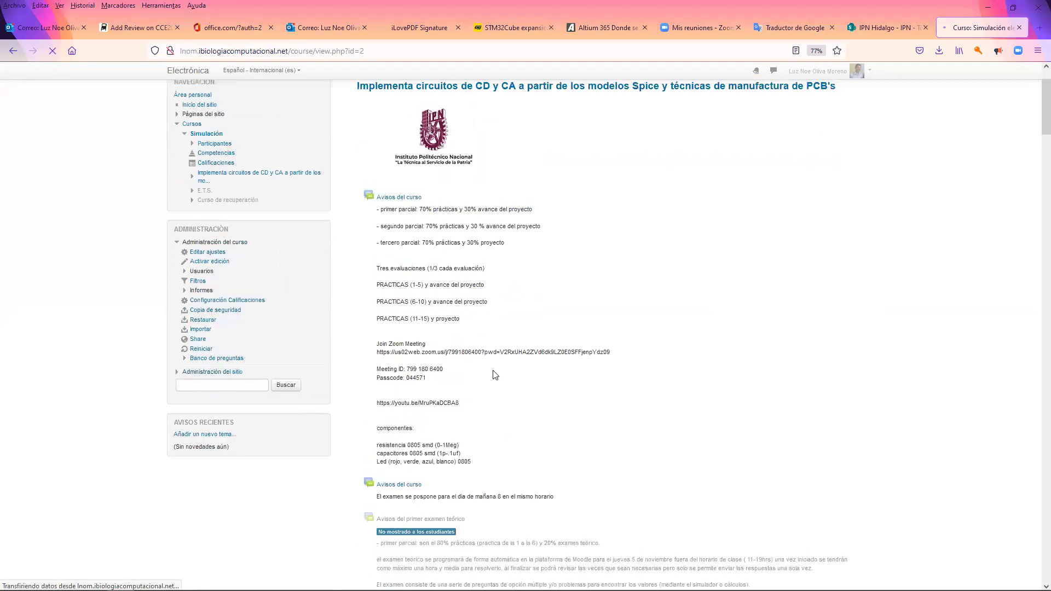
scroll(492, 327, up, 3)
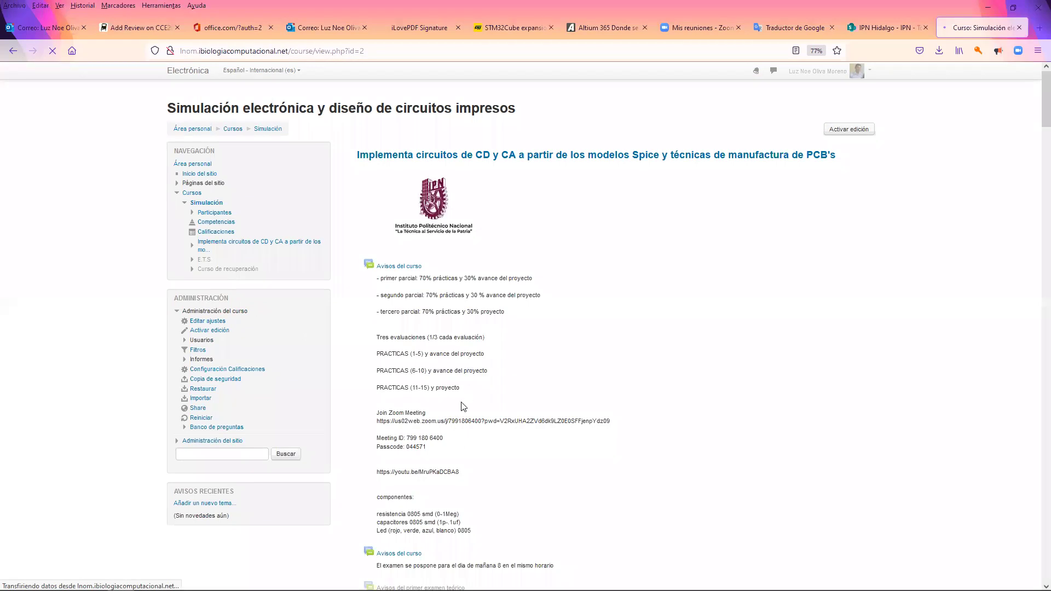
scroll(403, 287, down, 18)
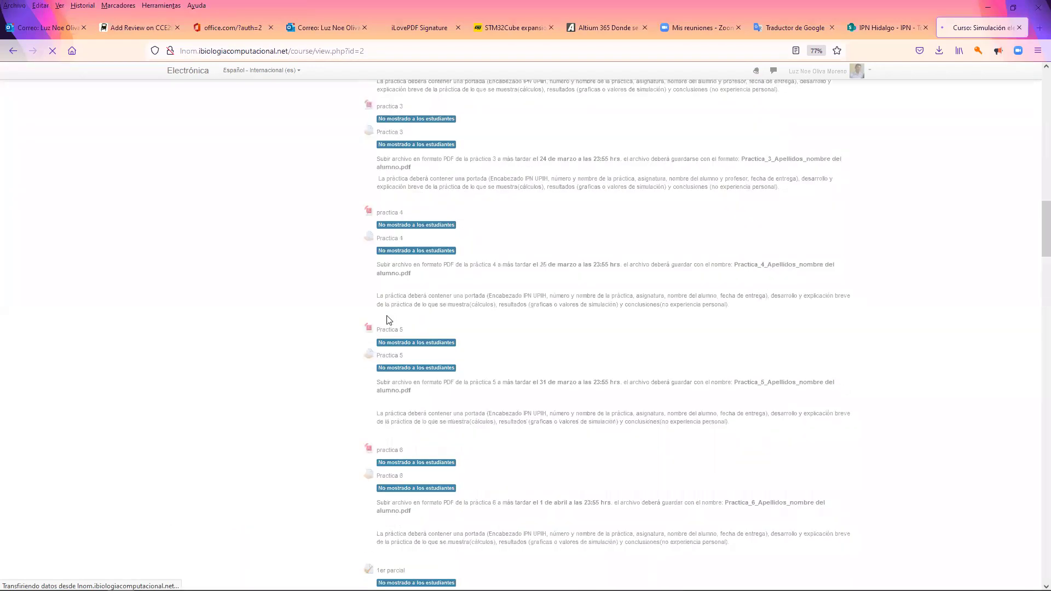
scroll(390, 319, up, 15)
scroll(391, 323, up, 20)
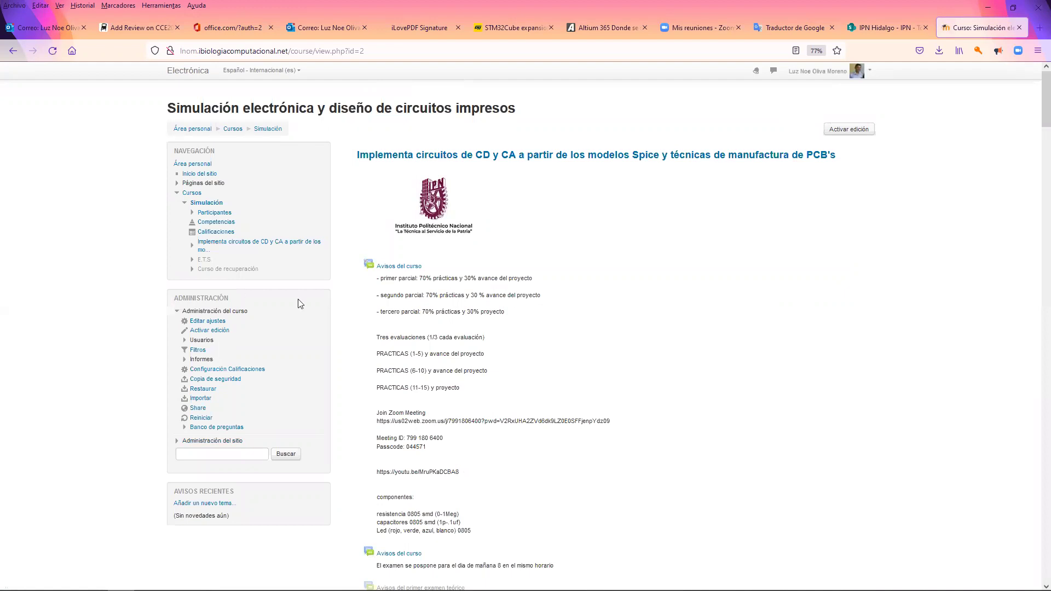
Examine the course resource list, including the final project proposal and the Comandos Spice PDF.
scroll(670, 411, down, 2)
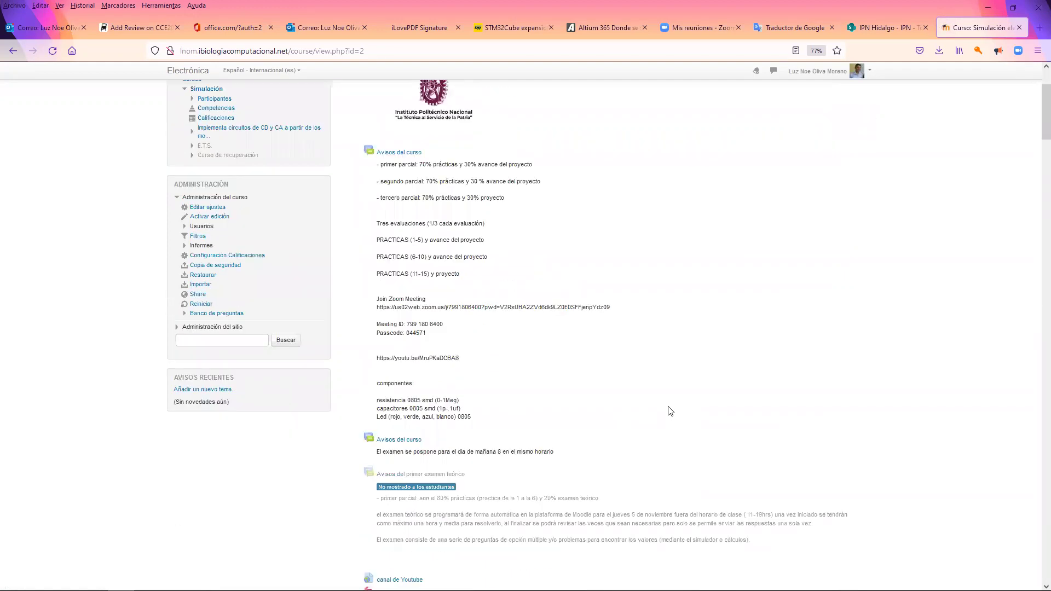
scroll(653, 410, down, 1)
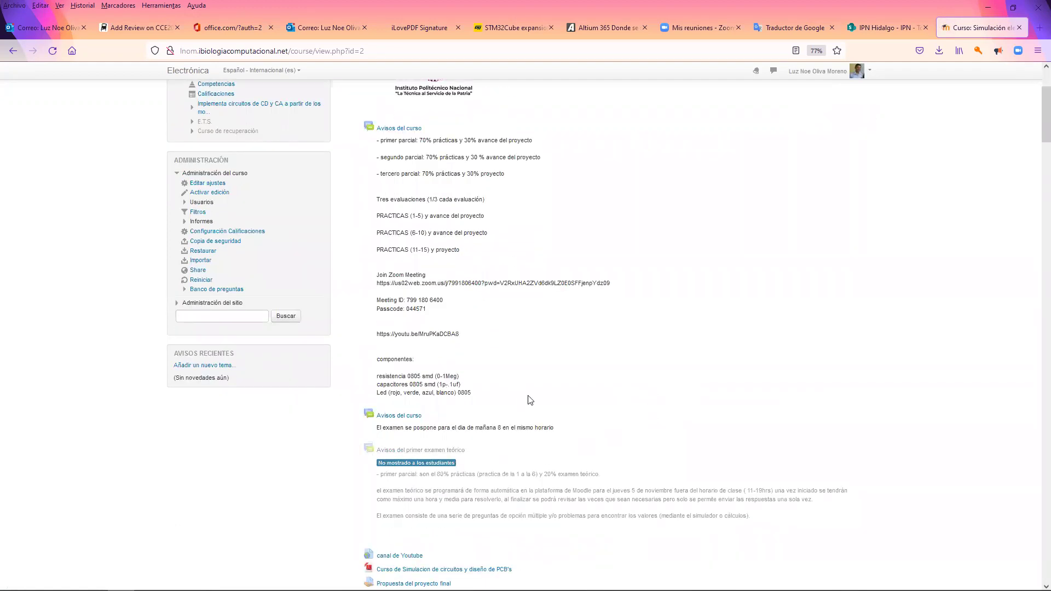
scroll(499, 412, down, 2)
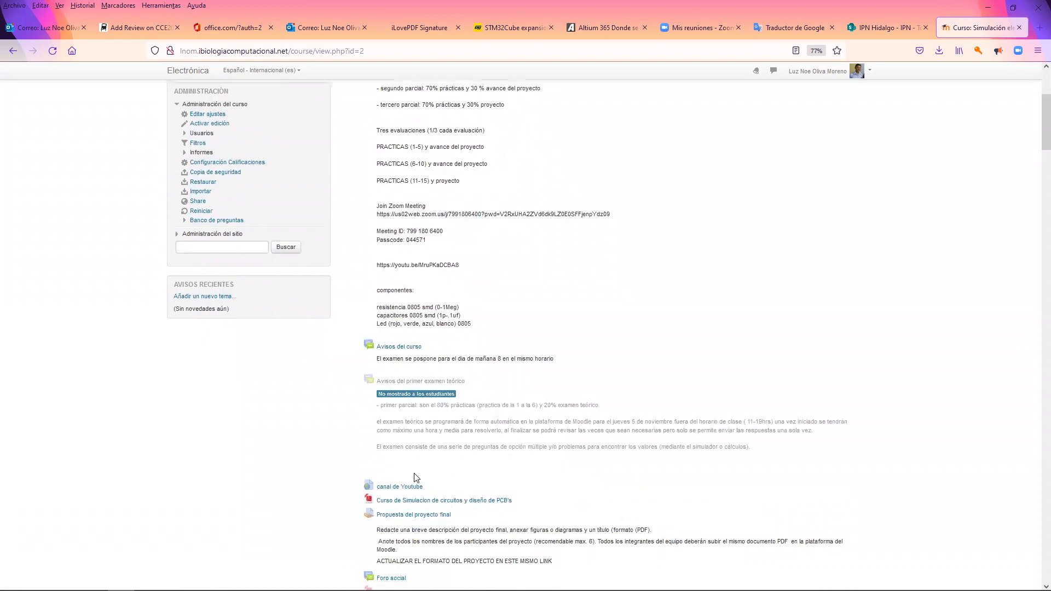
scroll(500, 412, down, 3)
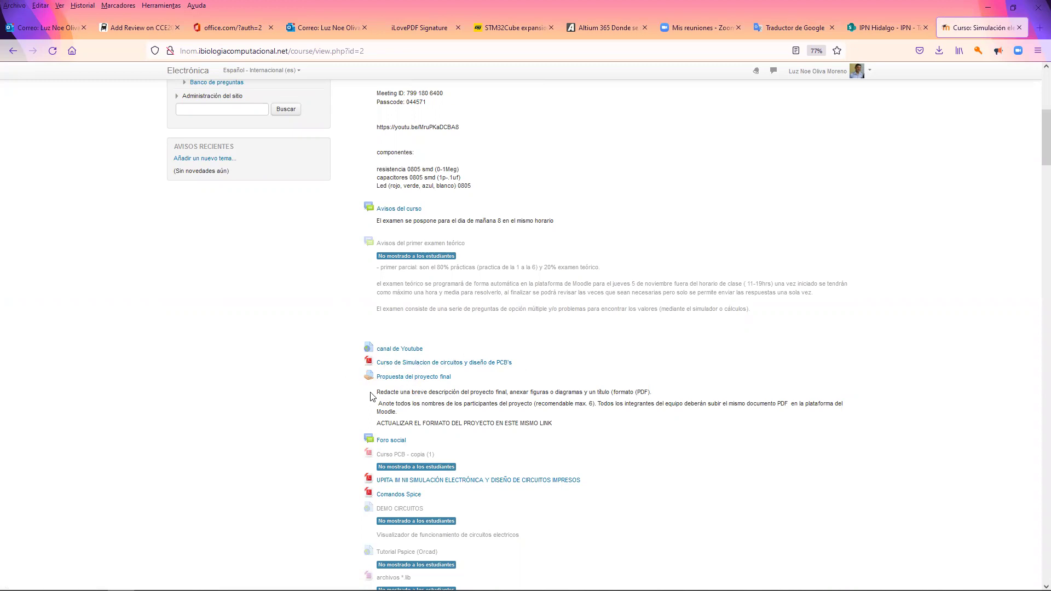
scroll(421, 449, down, 2)
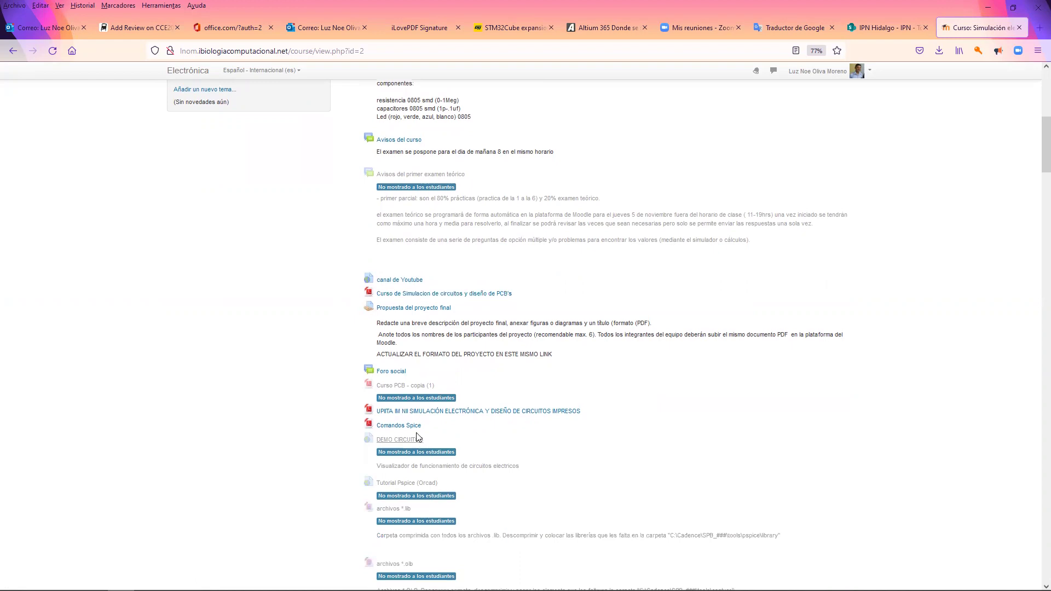
scroll(405, 438, down, 4)
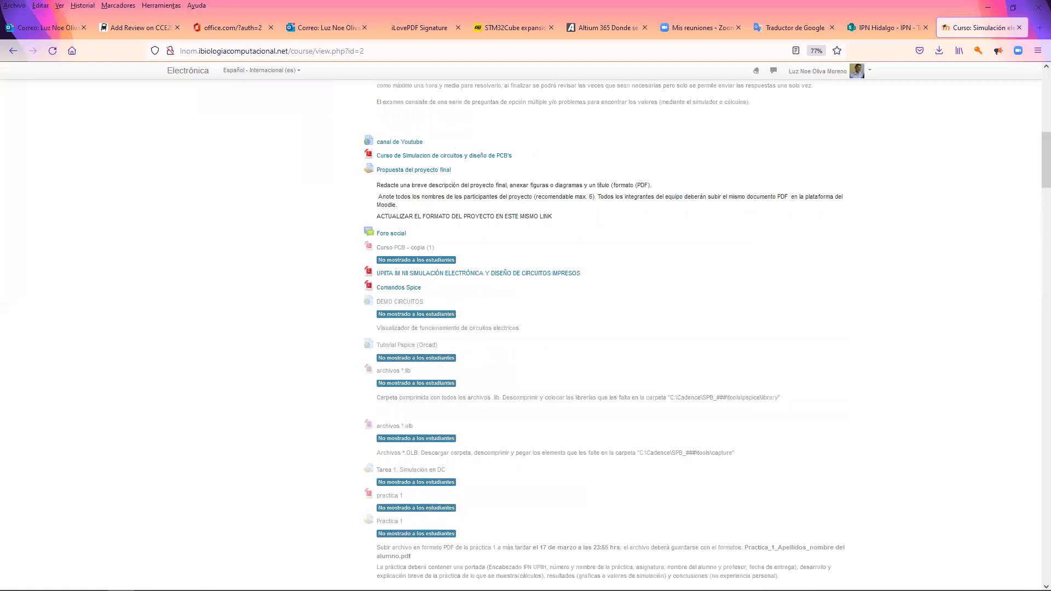
Switch to pspice.pdf in Adobe Acrobat and go back to the PSPICE Command Summary on page 1.
mouse_move(335, 580)
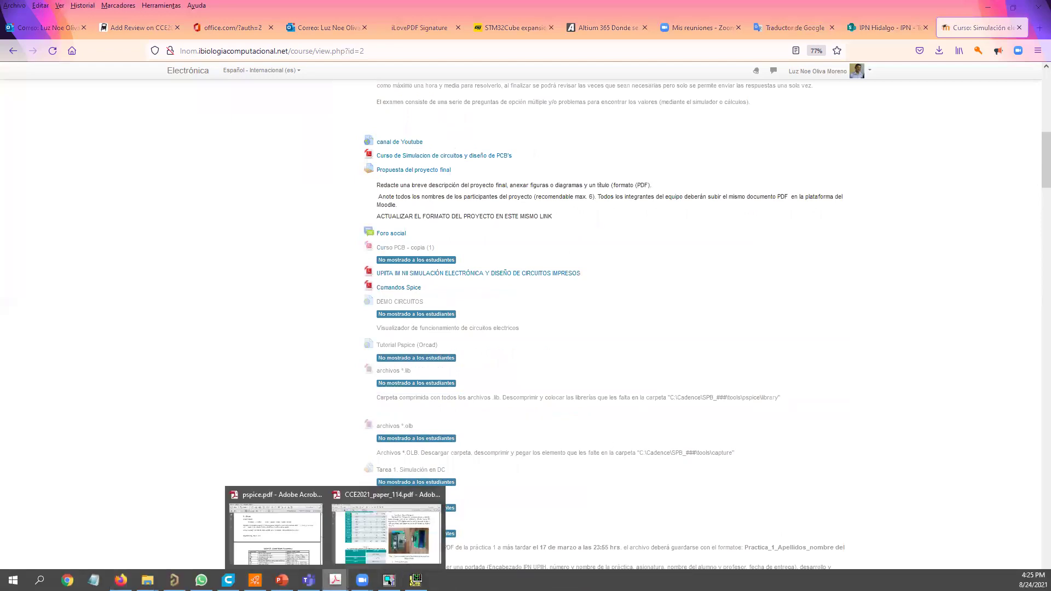
click(298, 528)
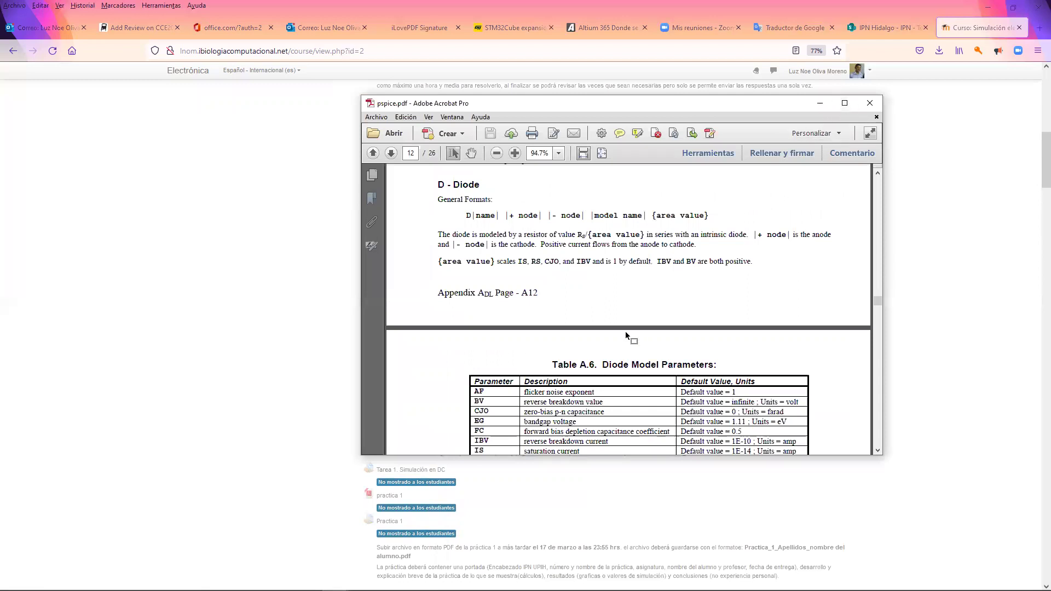
scroll(629, 336, up, 15)
scroll(645, 336, up, 20)
scroll(643, 328, up, 20)
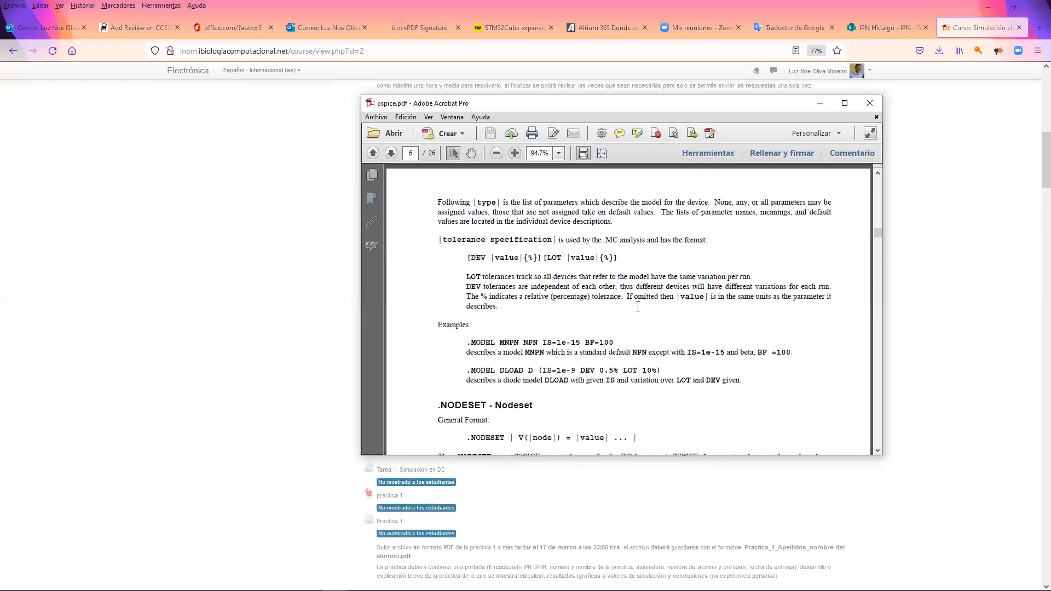
scroll(633, 277, up, 10)
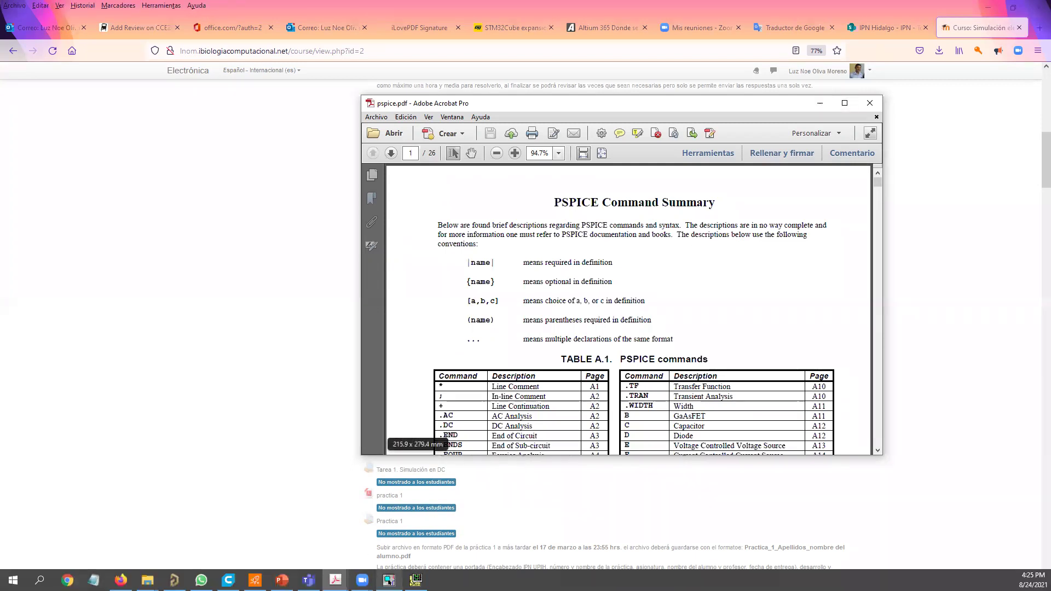
Switch to OrCAD Capture and show the PAGE1 schematic instead of the netlist.
click(389, 579)
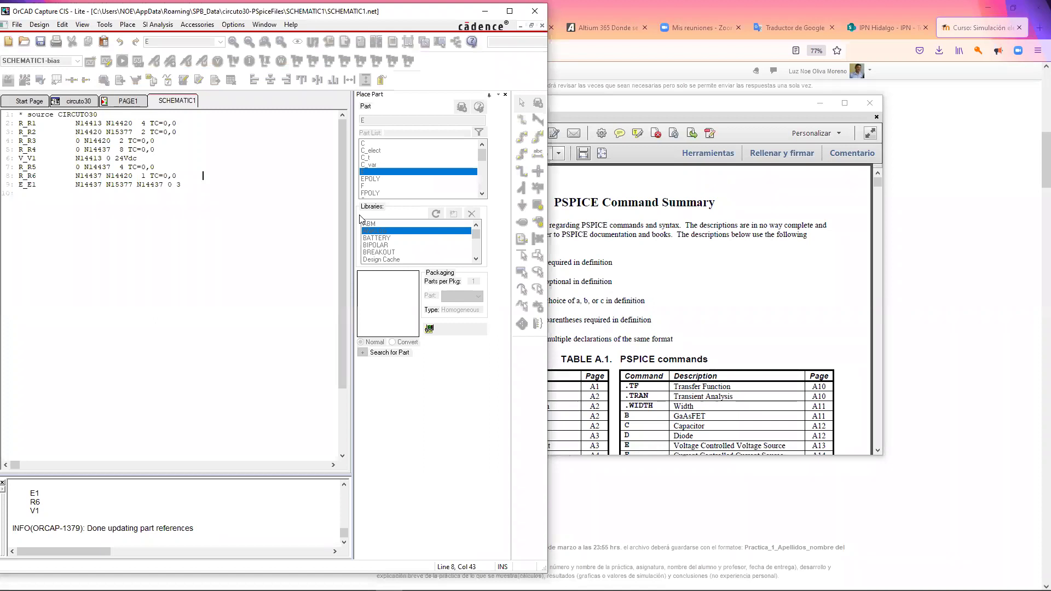
click(128, 100)
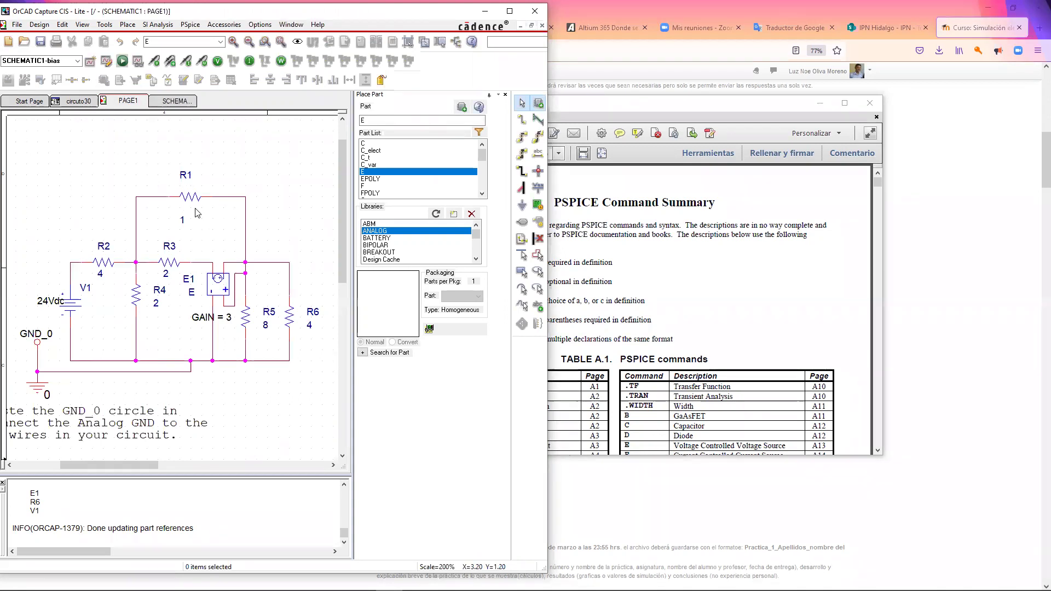
Draw a wire in parallel with resistor R5, from its upper lead to its lower lead, and undo it.
ctrl+scroll(173, 293, up, 2)
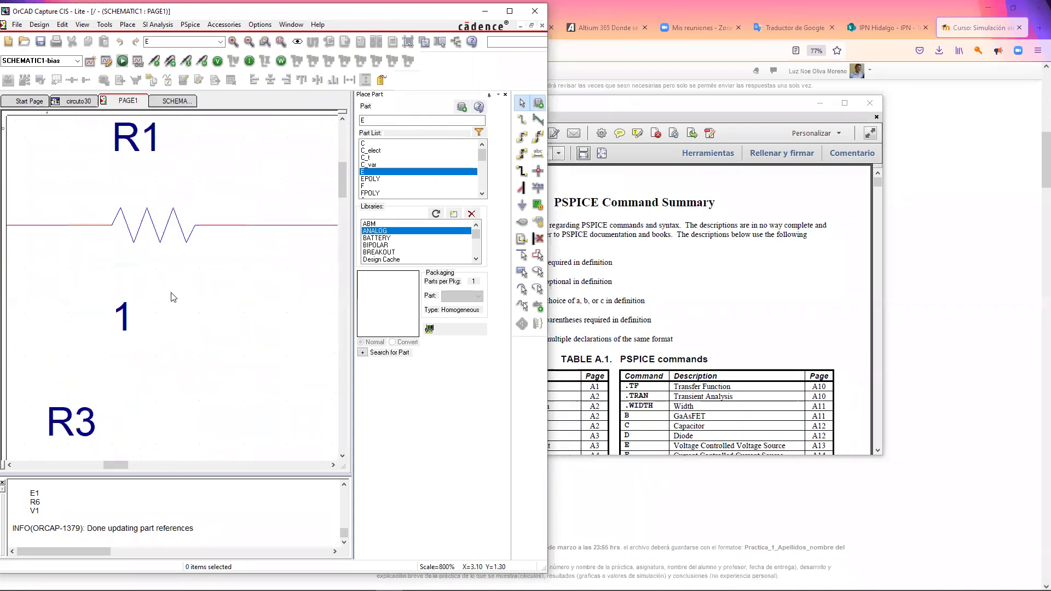
ctrl+scroll(174, 297, down, 1)
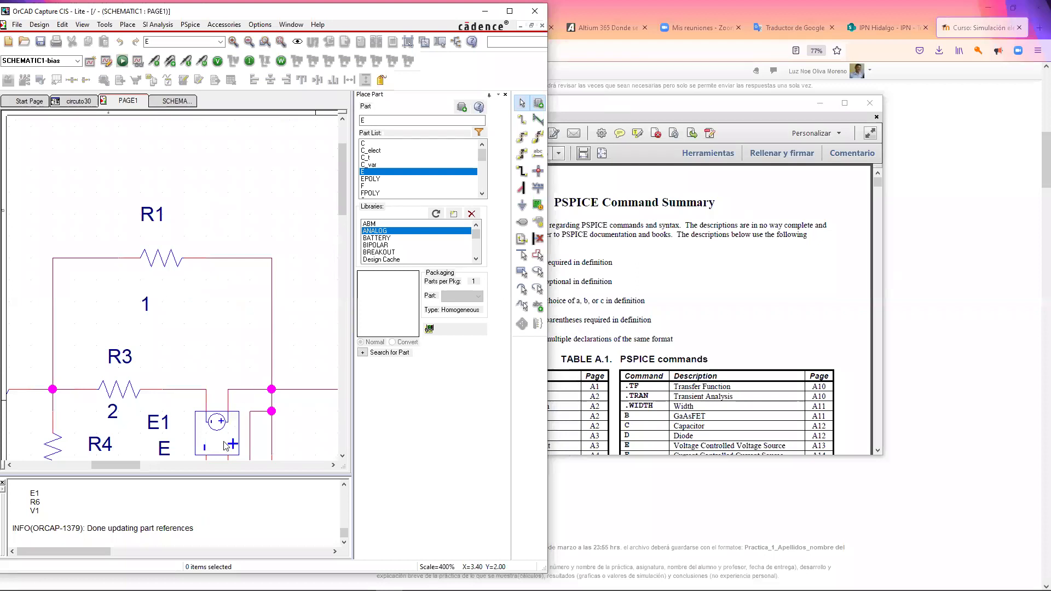
scroll(250, 304, down, 3)
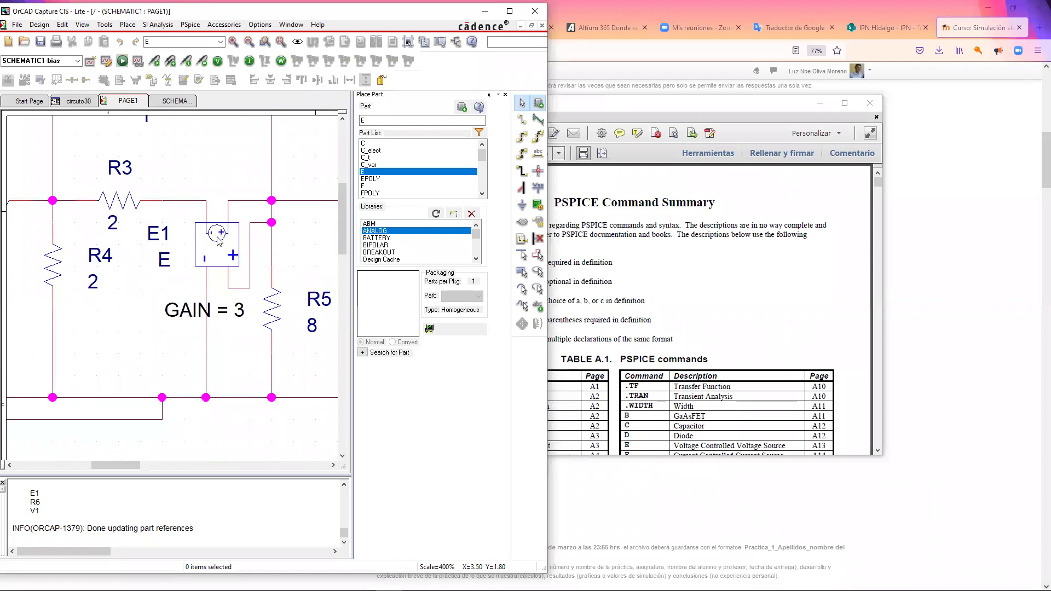
click(521, 120)
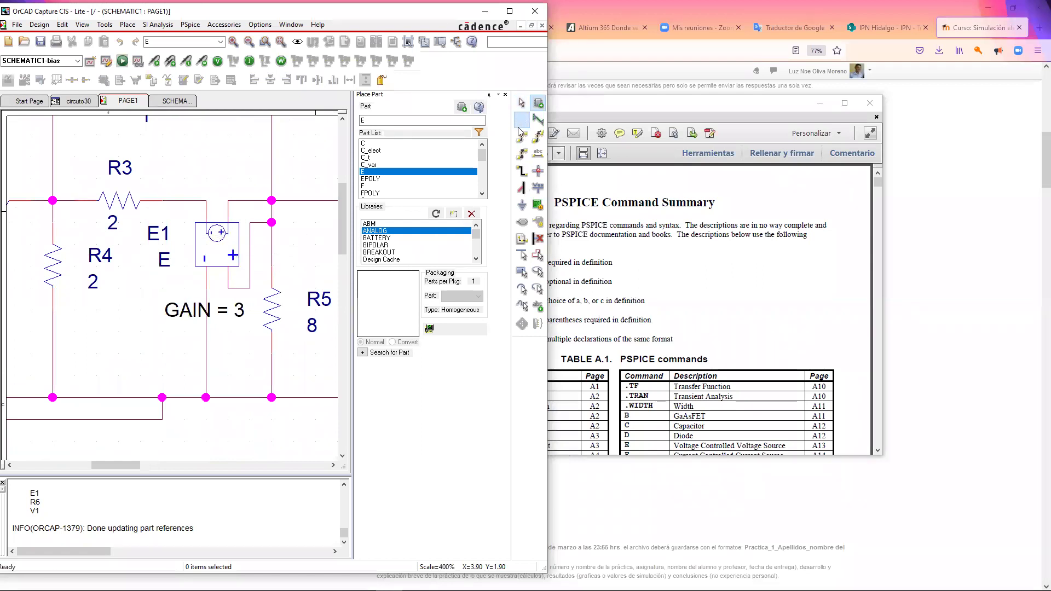
click(270, 264)
click(270, 355)
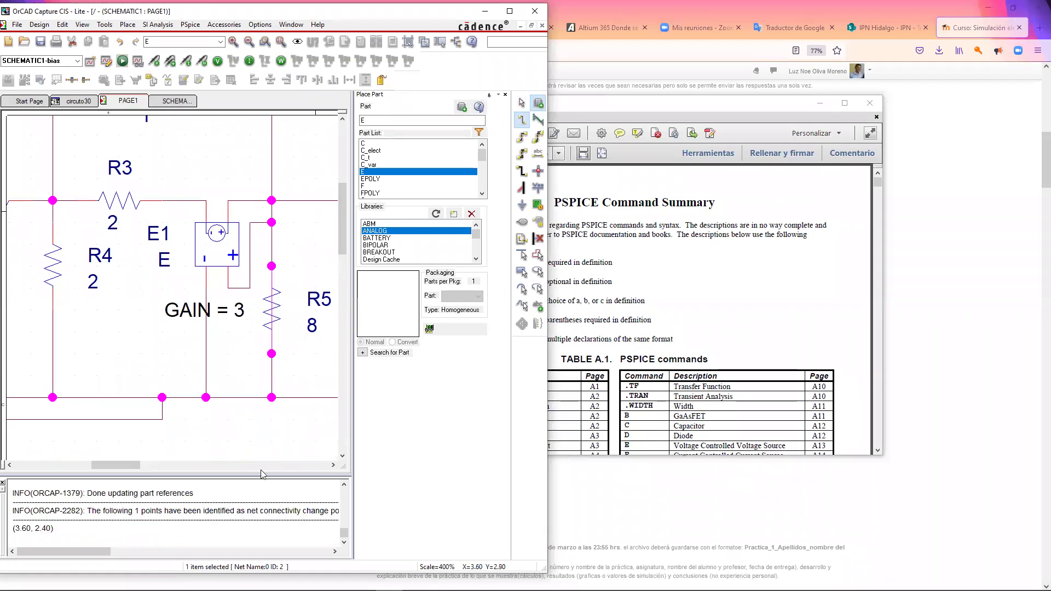
key(Escape)
click(304, 376)
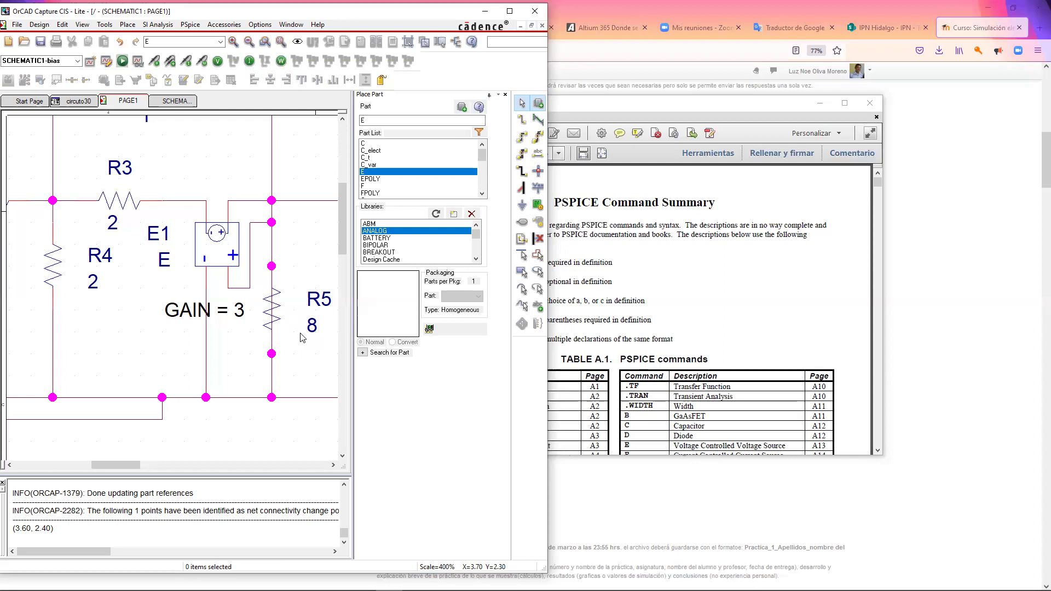
key(ctrl+y)
Review the PAGE1 circuit from R1 down to the controlled source E1 and resistors R5 and R6.
scroll(322, 345, up, 2)
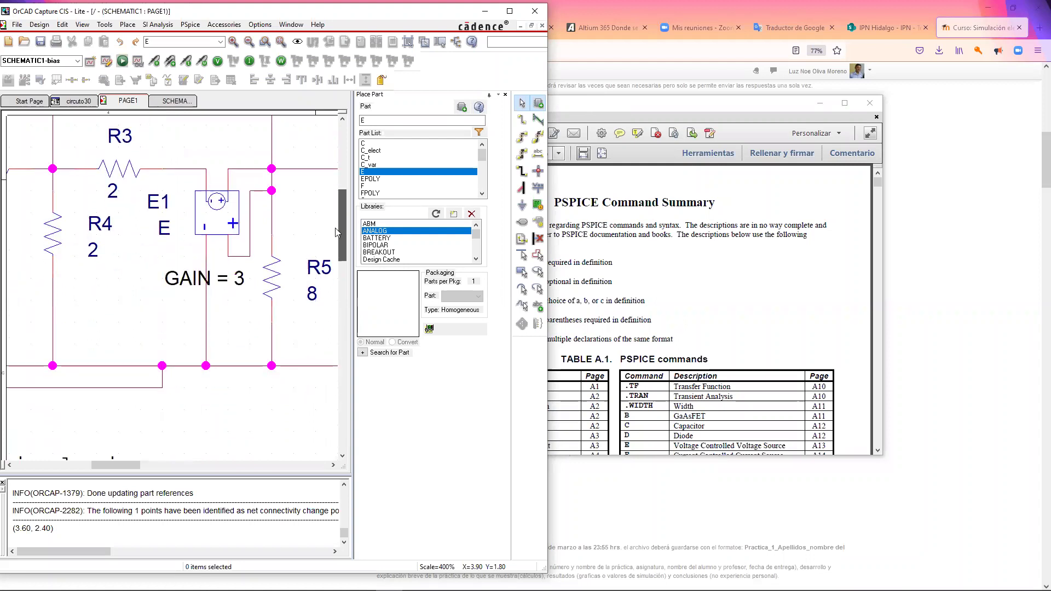
ctrl+scroll(208, 279, down, 3)
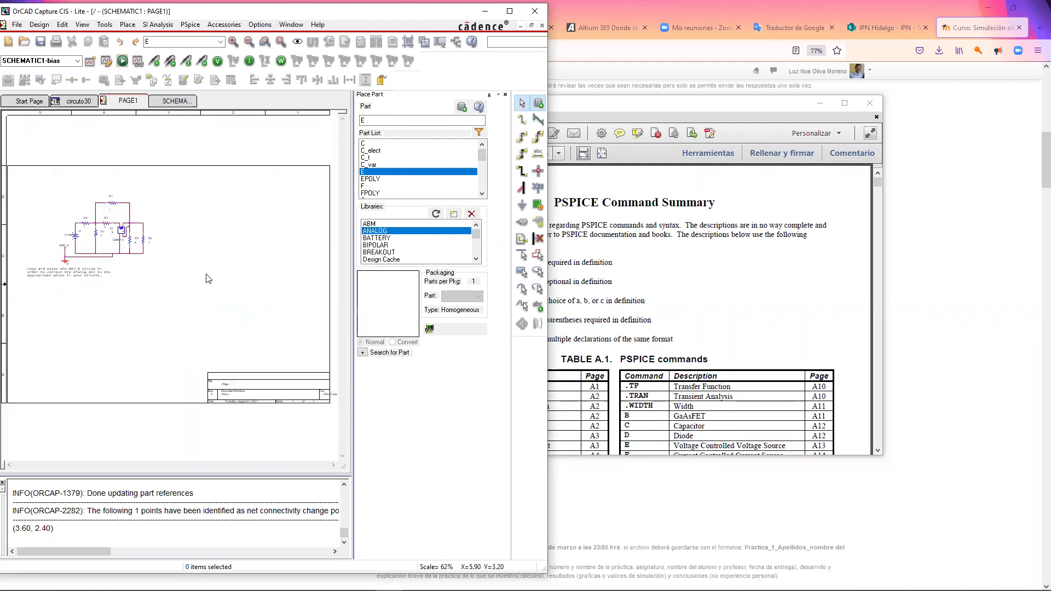
drag(172, 464, 125, 485)
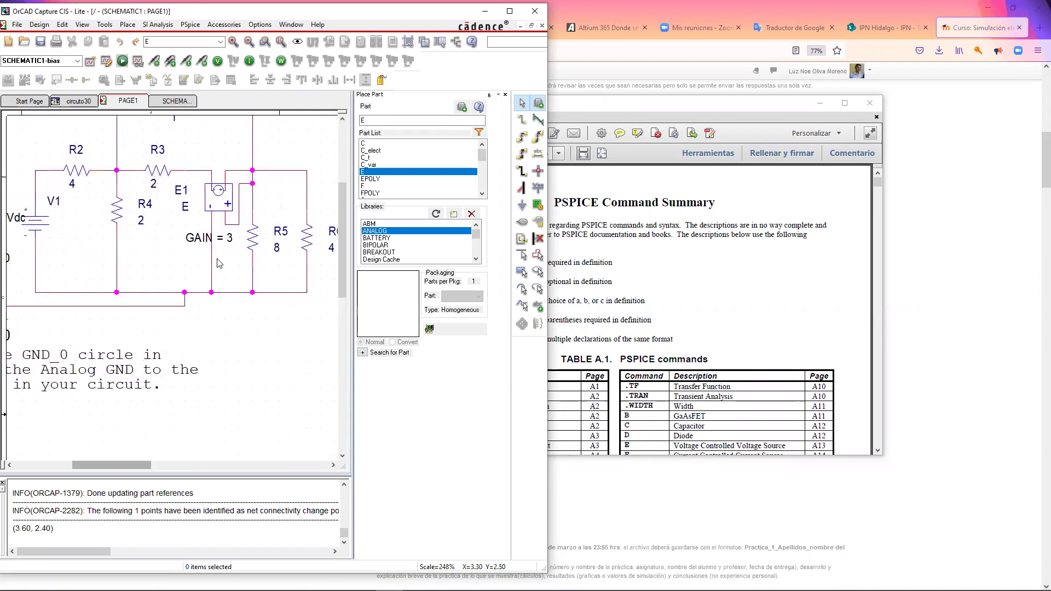
scroll(218, 246, up, 3)
scroll(217, 242, up, 1)
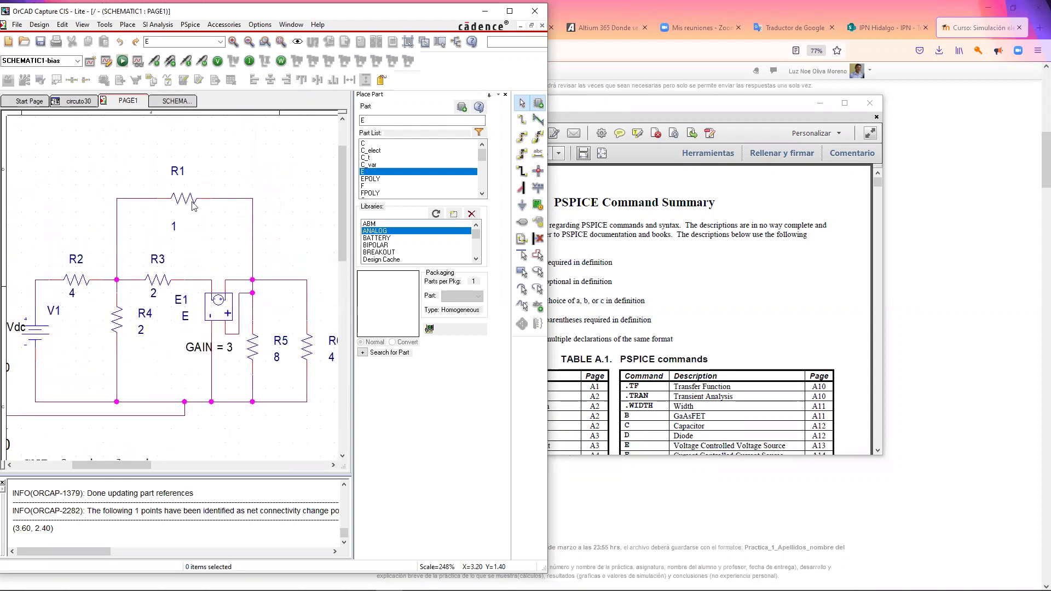
mouse_move(108, 471)
mouse_down()
mouse_move(57, 463)
mouse_move(174, 466)
mouse_move(116, 489)
mouse_up()
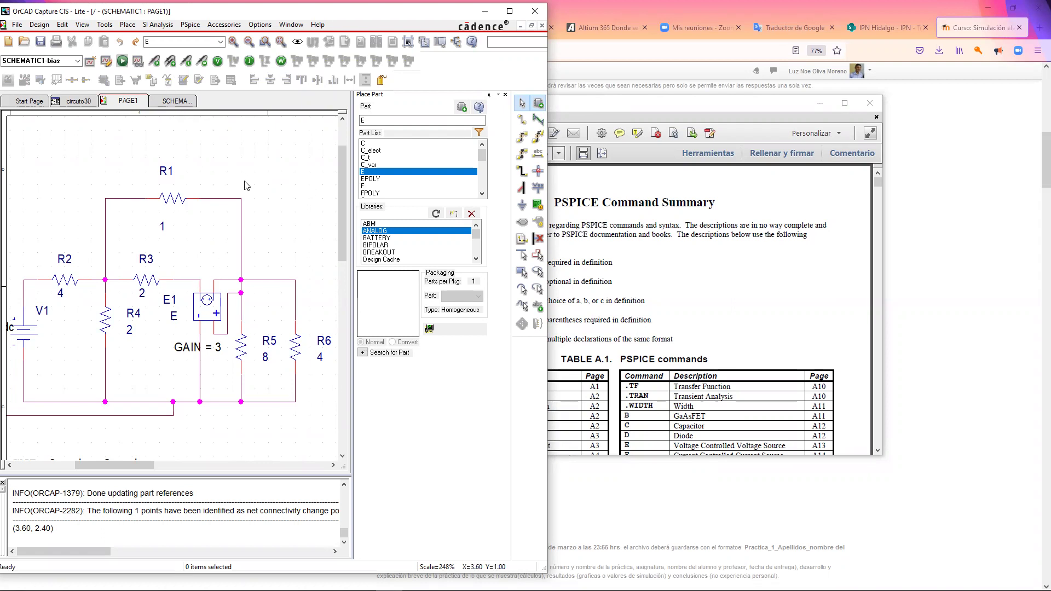
click(106, 27)
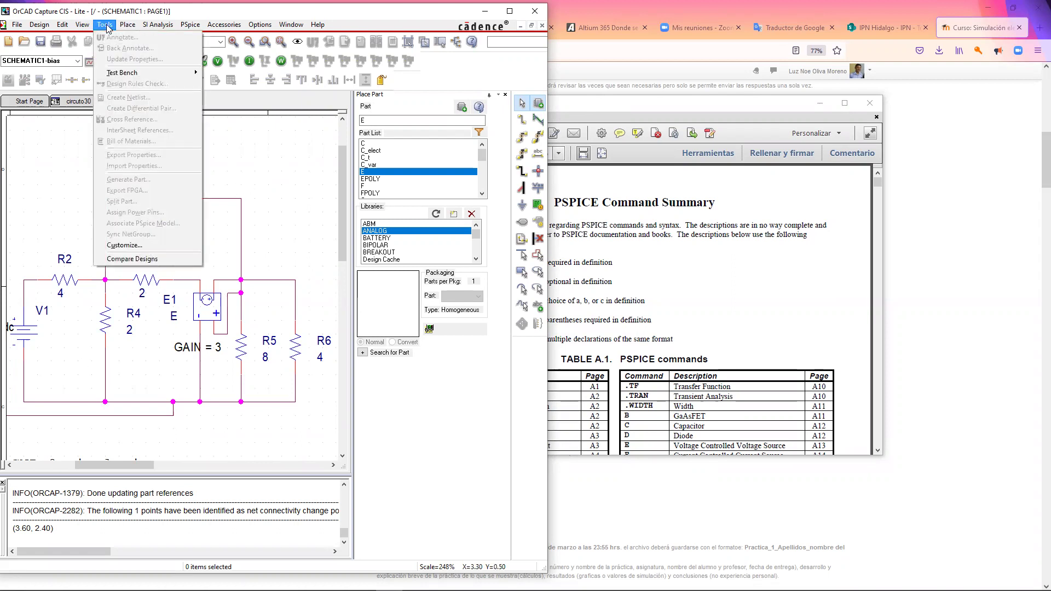
mouse_move(127, 26)
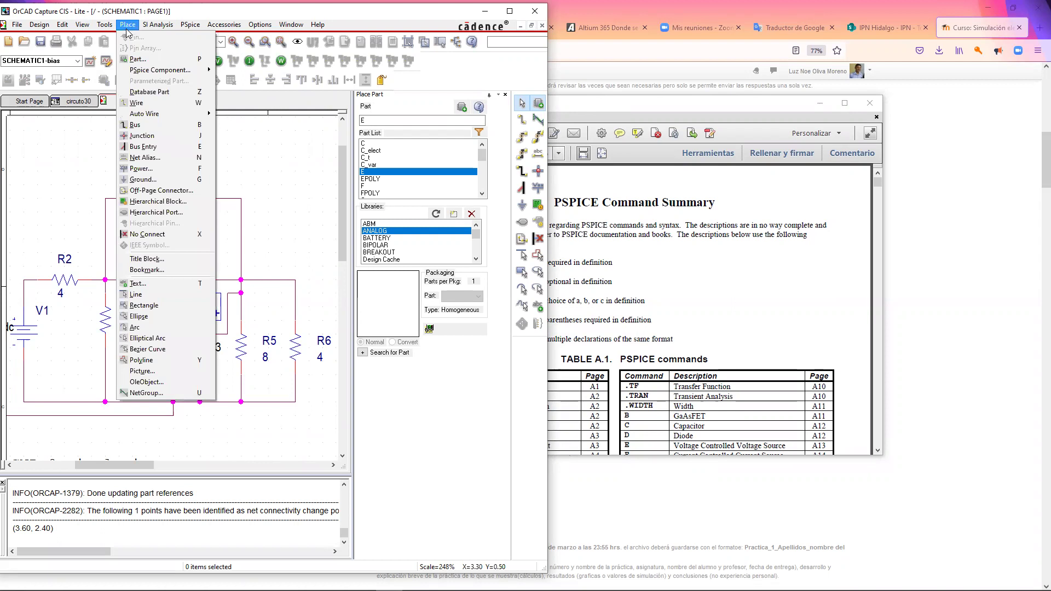
click(84, 177)
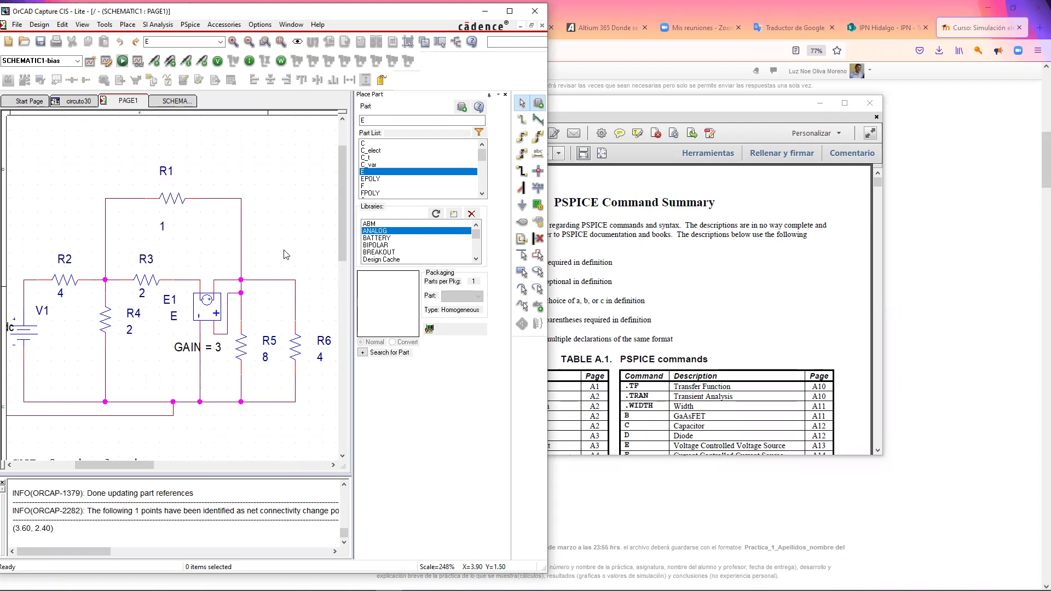
Examine R3 and source E1 up close, and the full circuit including the V1 and ground connections.
key(i)
drag(144, 464, 123, 464)
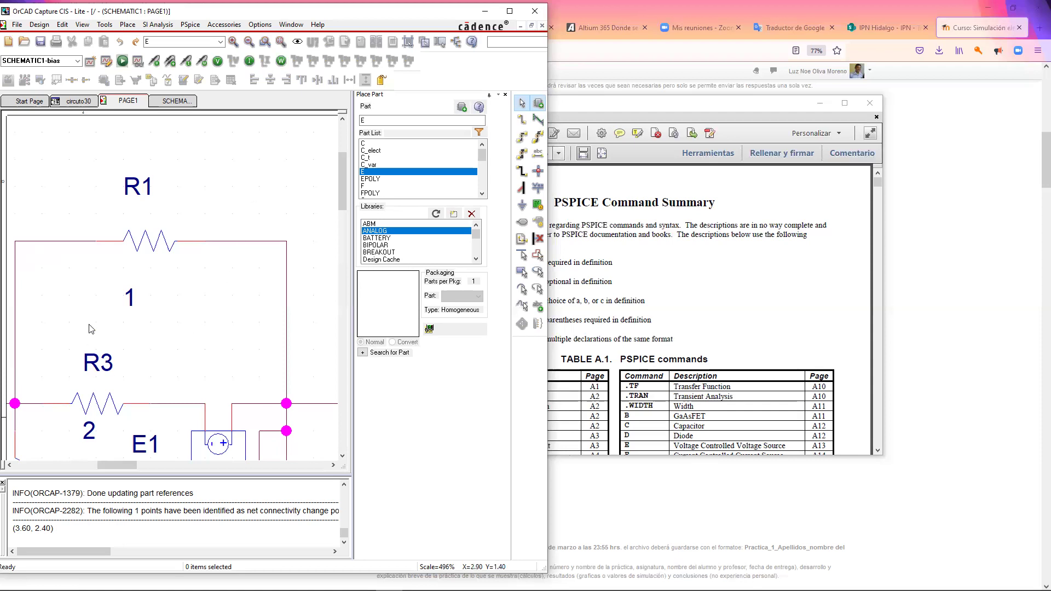
scroll(91, 331, down, 3)
scroll(91, 340, down, 2)
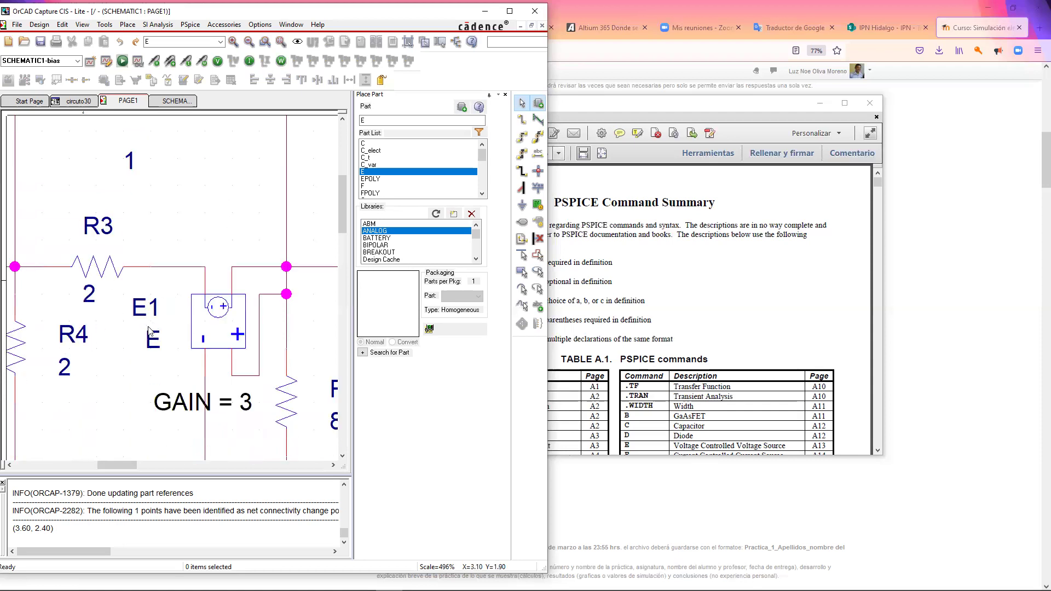
ctrl+scroll(110, 332, down, 2)
ctrl+scroll(93, 250, up, 1)
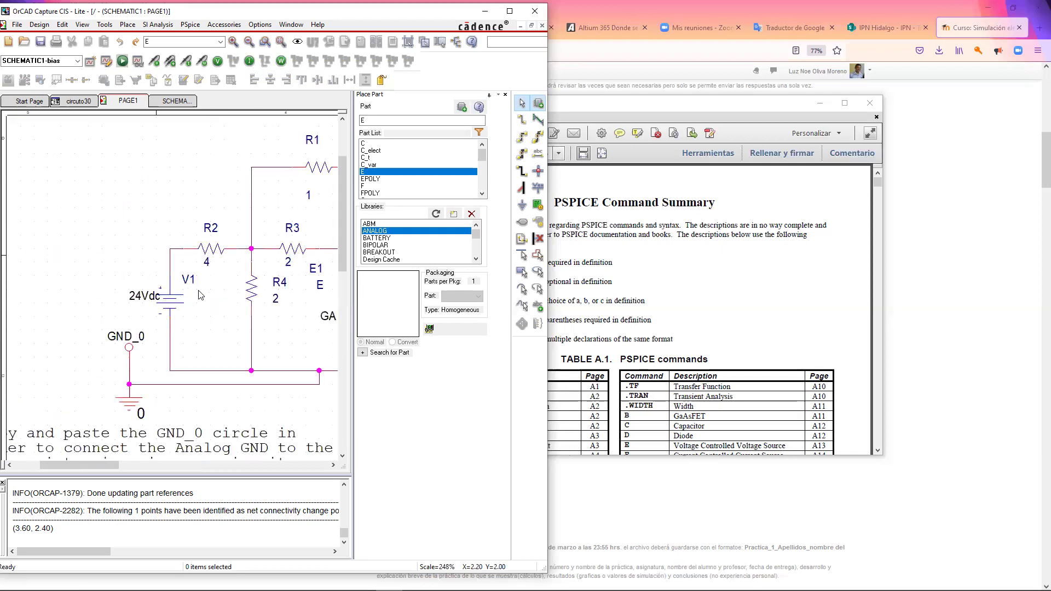
ctrl+scroll(196, 284, down, 1)
ctrl+scroll(245, 252, up, 1)
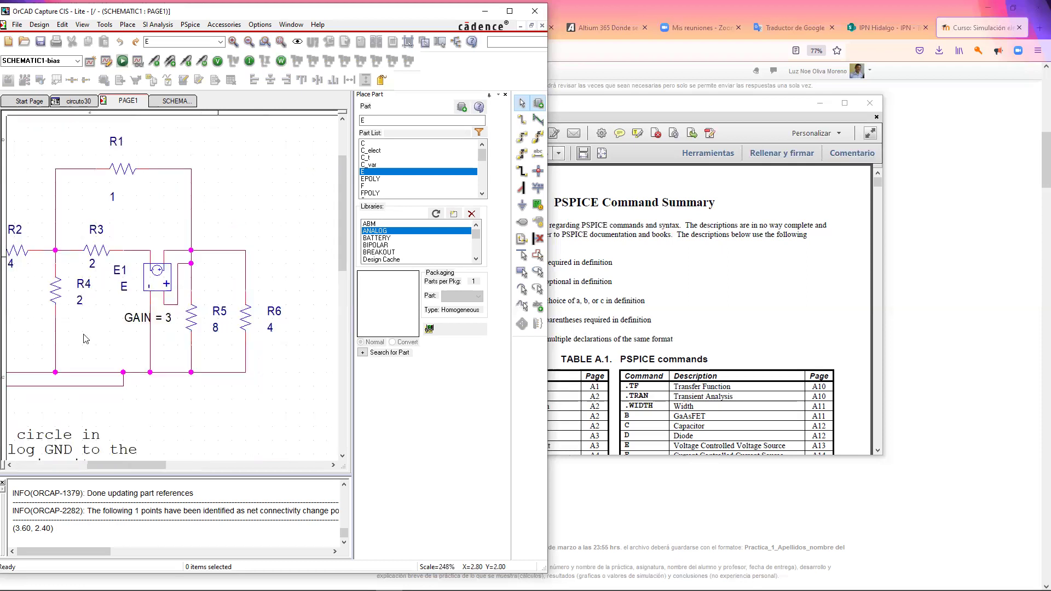
drag(94, 464, 76, 464)
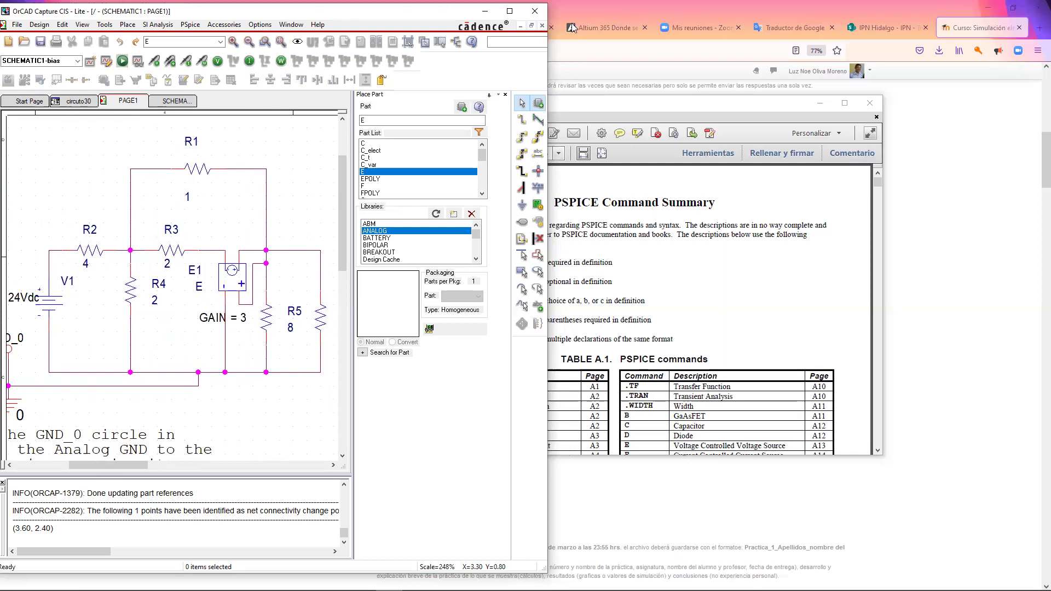
Switch to the pspice.pdf window in Adobe Acrobat and move it beside the schematic so its full page width shows.
drag(758, 103, 919, 107)
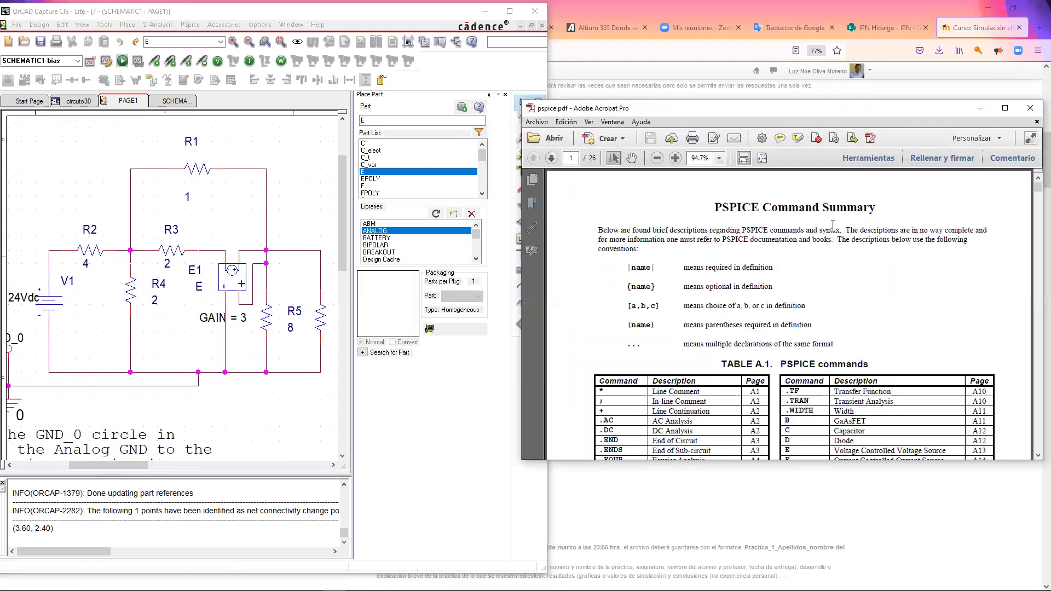